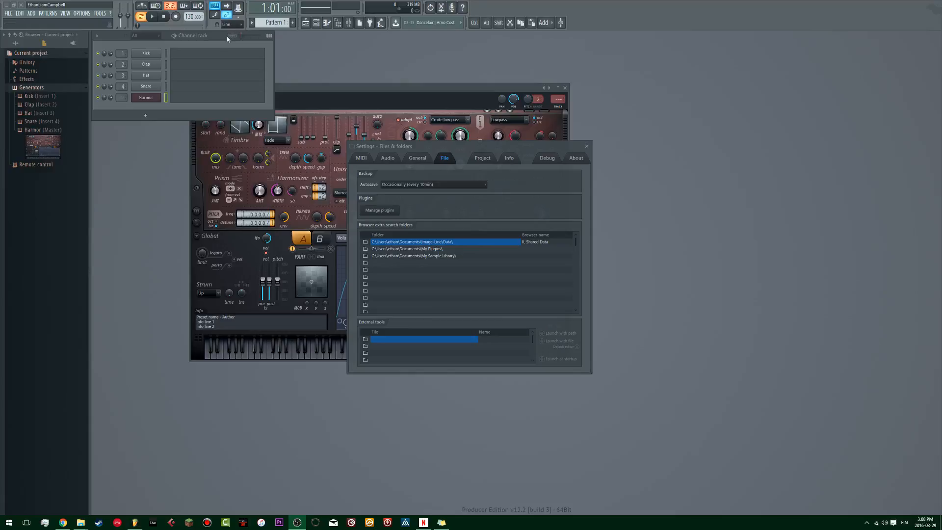
Step: Rearrange the Harmor plugin and file settings windows so that the plugin management section is unobstructed
{"action": "left_click_drag", "start_coordinate": [460, 150], "coordinate": [452, 150]}
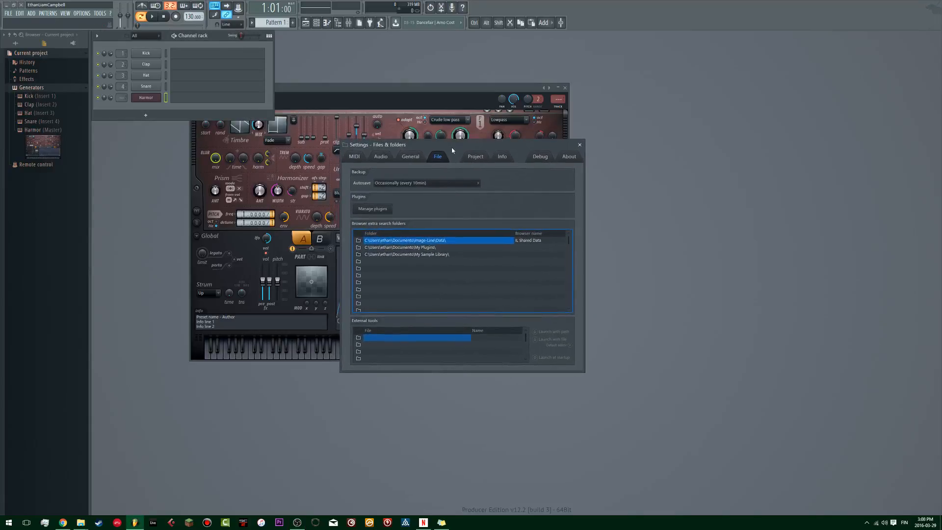
{"action": "left_click_drag", "start_coordinate": [441, 96], "coordinate": [593, 76]}
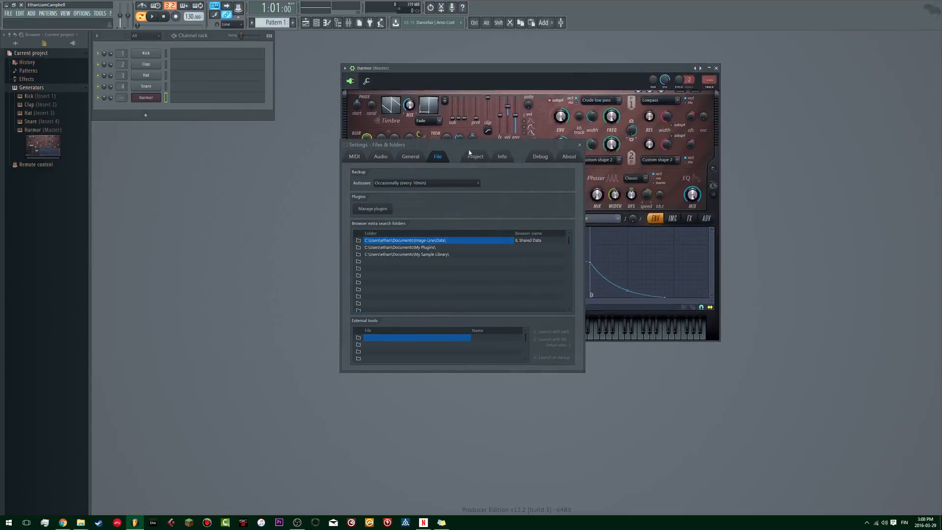
{"action": "left_click_drag", "start_coordinate": [448, 70], "coordinate": [600, 61]}
{"action": "left_click_drag", "start_coordinate": [456, 145], "coordinate": [427, 150]}
{"action": "mouse_move", "coordinate": [564, 63]}
{"action": "left_mouse_down"}
{"action": "mouse_move", "coordinate": [509, 63]}
{"action": "mouse_move", "coordinate": [563, 73]}
{"action": "left_mouse_up"}
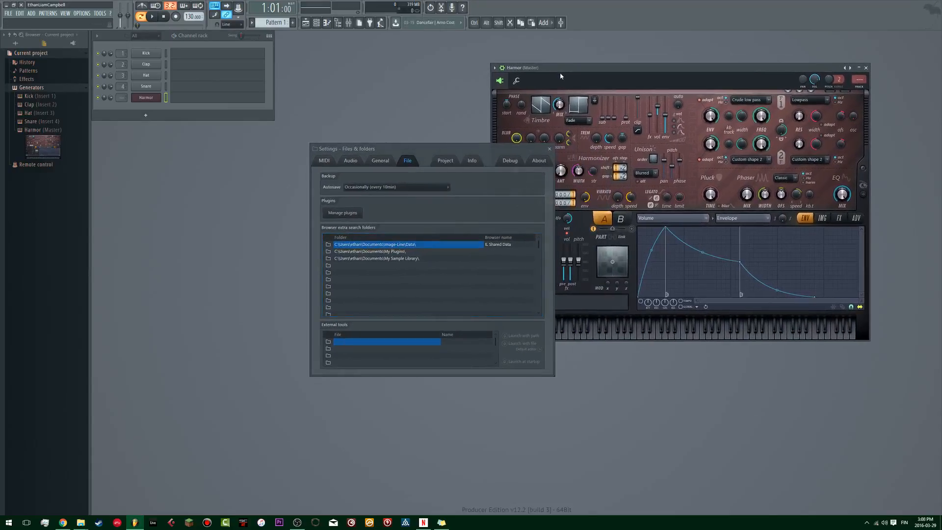
{"action": "left_click_drag", "start_coordinate": [490, 149], "coordinate": [495, 147]}
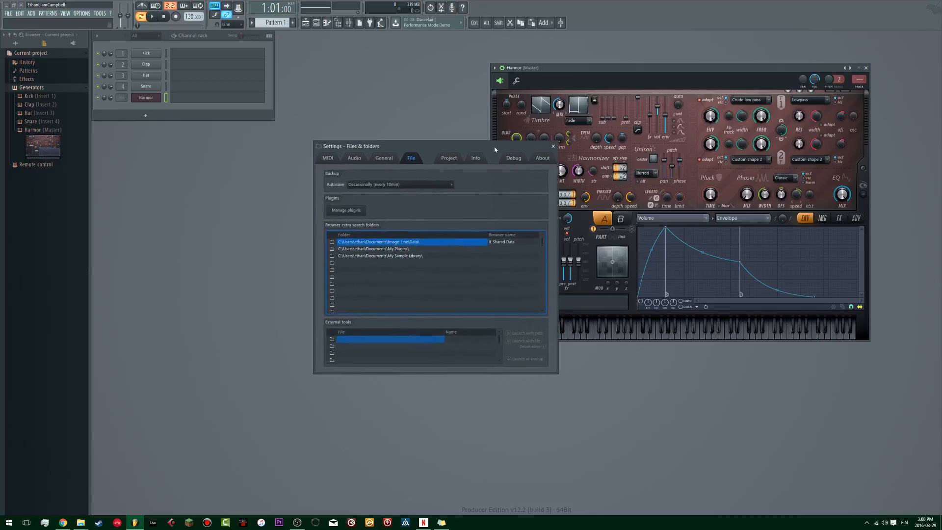
{"action": "left_click_drag", "start_coordinate": [663, 70], "coordinate": [707, 68]}
{"action": "left_click", "coordinate": [505, 149]}
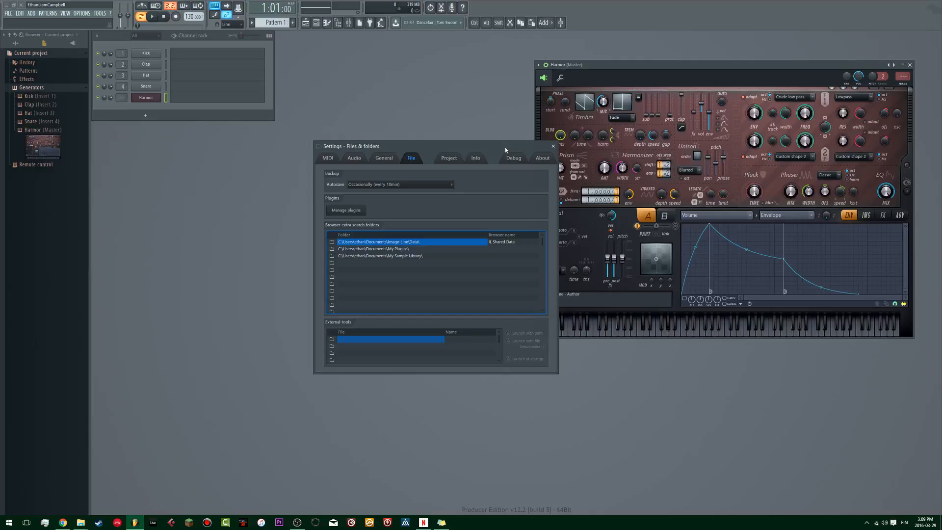
Step: Add the Documents\My Plugins folder to the plugin manager's search paths and start a plugin scan
{"action": "left_click", "coordinate": [351, 210]}
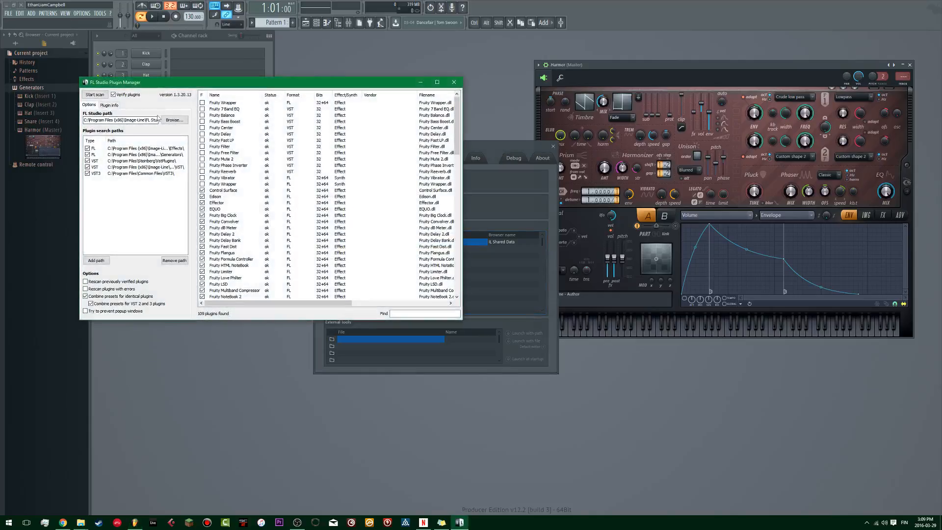
{"action": "left_click", "coordinate": [104, 263]}
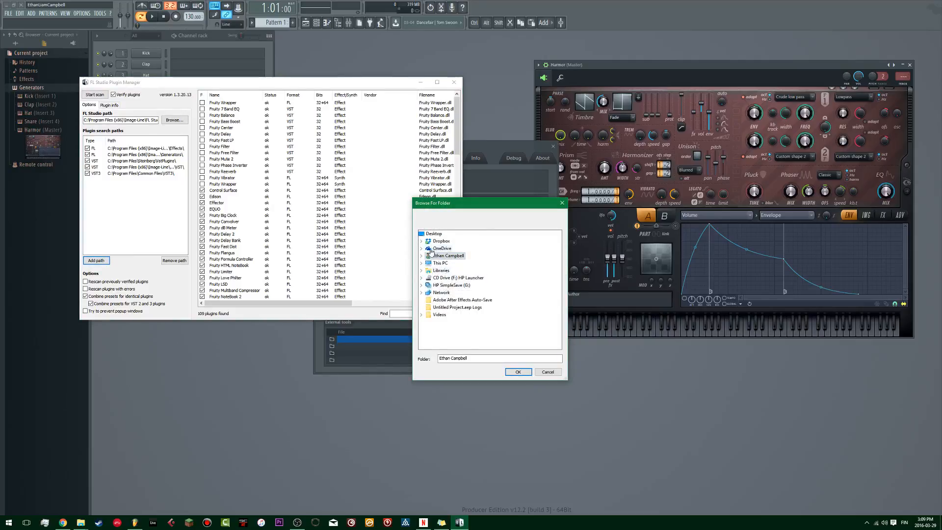
{"action": "left_click", "coordinate": [422, 272]}
{"action": "left_click", "coordinate": [427, 285]}
{"action": "left_click", "coordinate": [451, 285]}
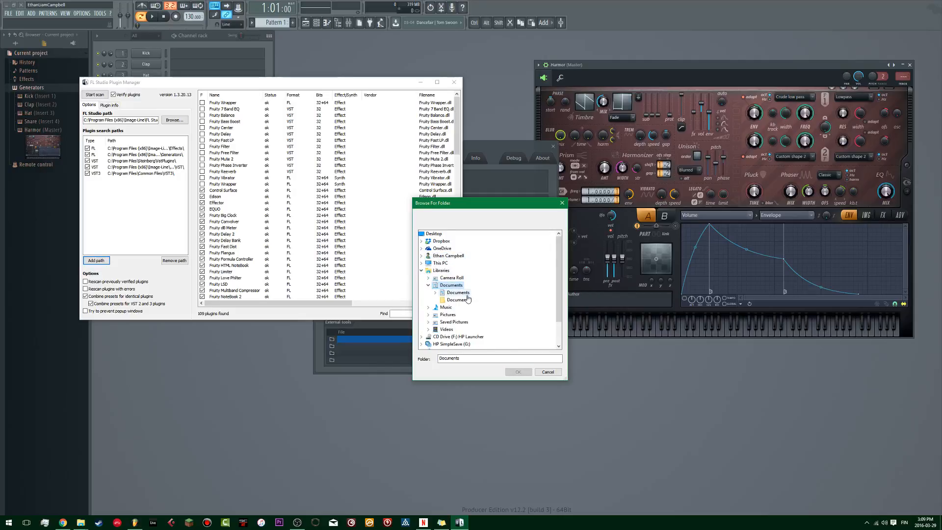
{"action": "double_click", "coordinate": [468, 299]}
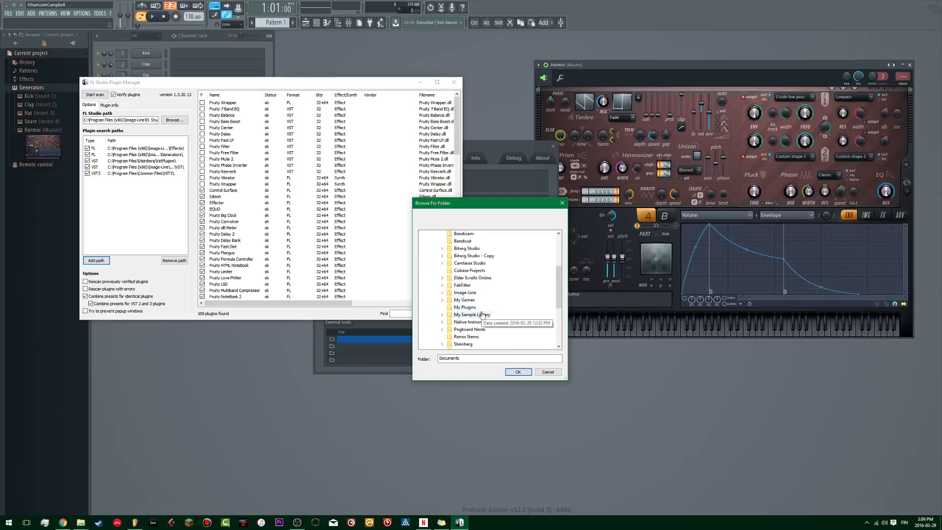
{"action": "left_click", "coordinate": [466, 308]}
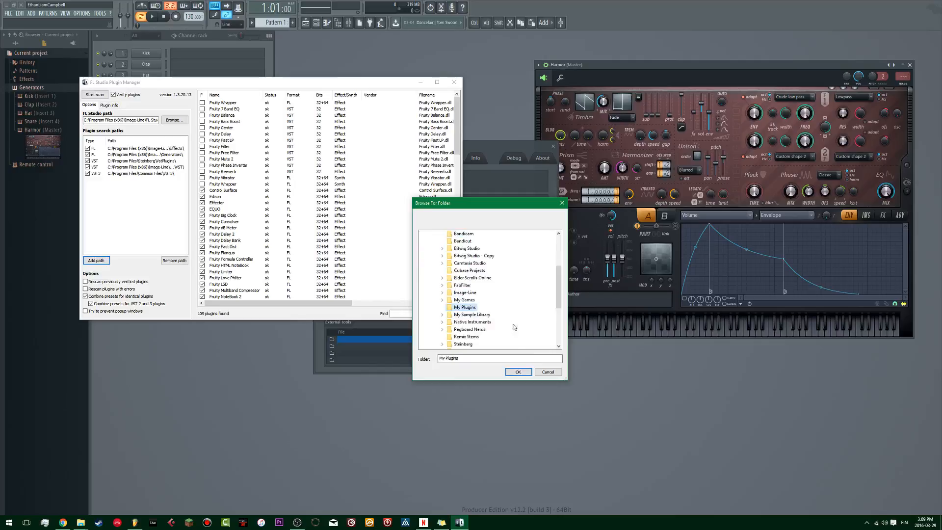
{"action": "left_click", "coordinate": [518, 372]}
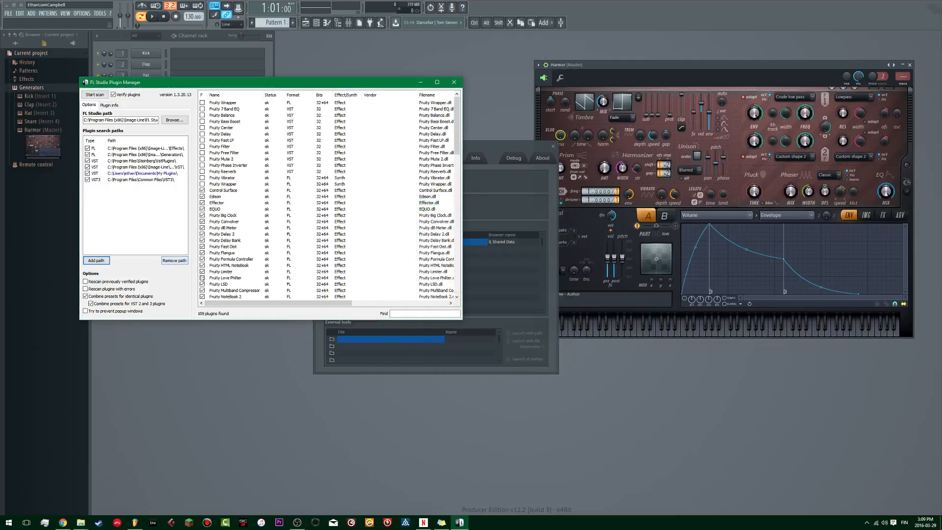
{"action": "left_click", "coordinate": [95, 95]}
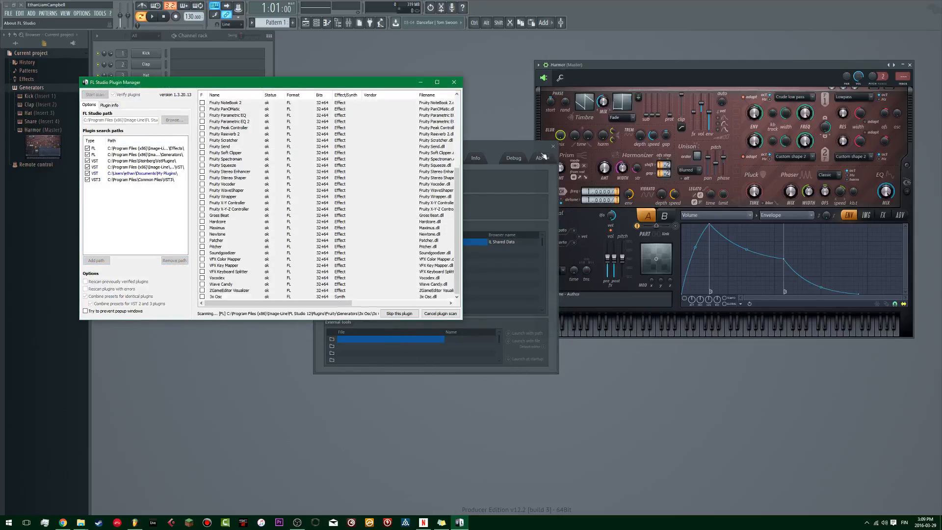
Step: Remove the My Plugins folder from the browser extra search folders in the file settings
{"action": "left_click", "coordinate": [425, 251]}
{"action": "left_click", "coordinate": [423, 251]}
{"action": "right_click", "coordinate": [423, 251]}
{"action": "left_click", "coordinate": [364, 250]}
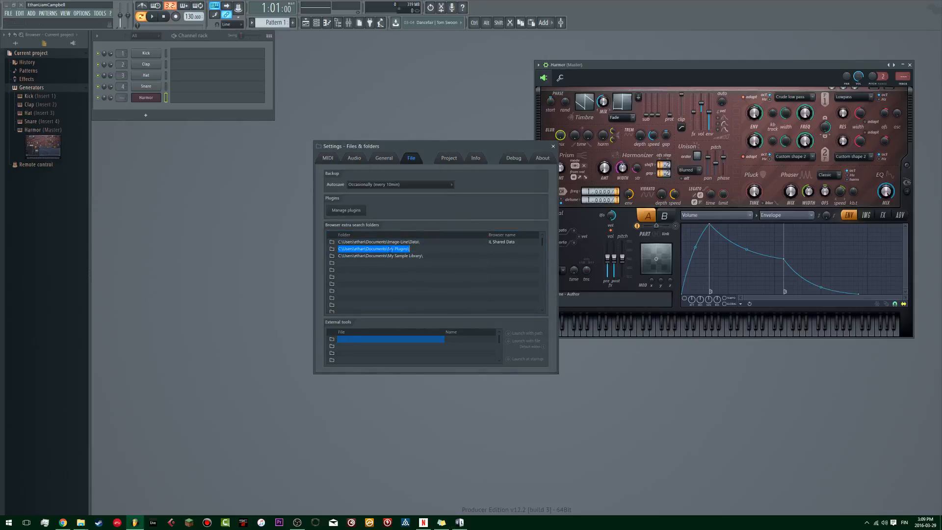
{"action": "key", "text": "Delete"}
{"action": "key", "text": "Return"}
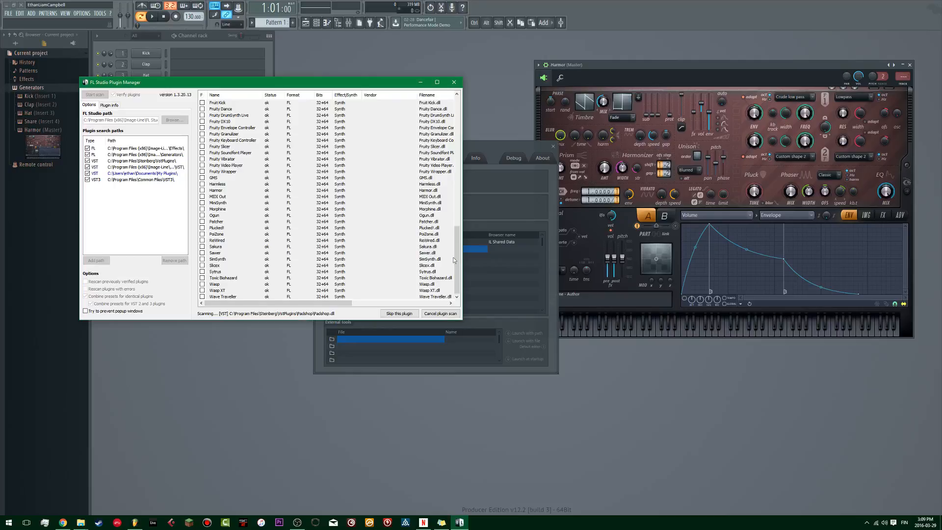
Step: Skip the Padshop VST during the scan and cancel the Padshop licence prompt for its VST3 version
{"action": "left_click", "coordinate": [399, 313]}
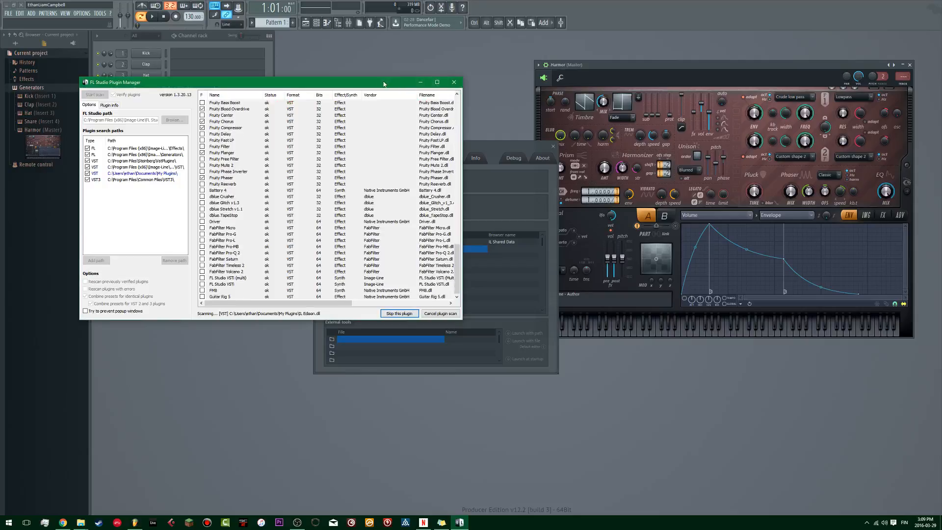
{"action": "left_click_drag", "start_coordinate": [384, 83], "coordinate": [400, 83]}
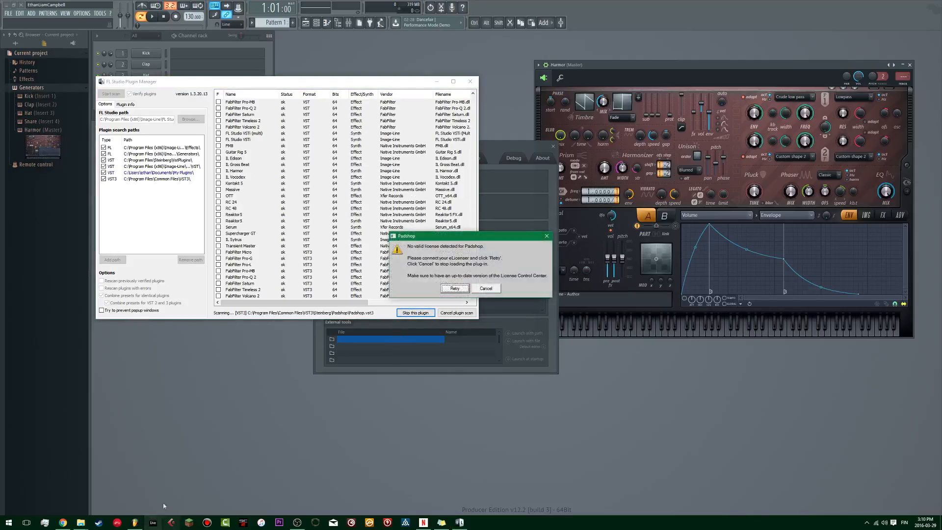
{"action": "left_click", "coordinate": [484, 288]}
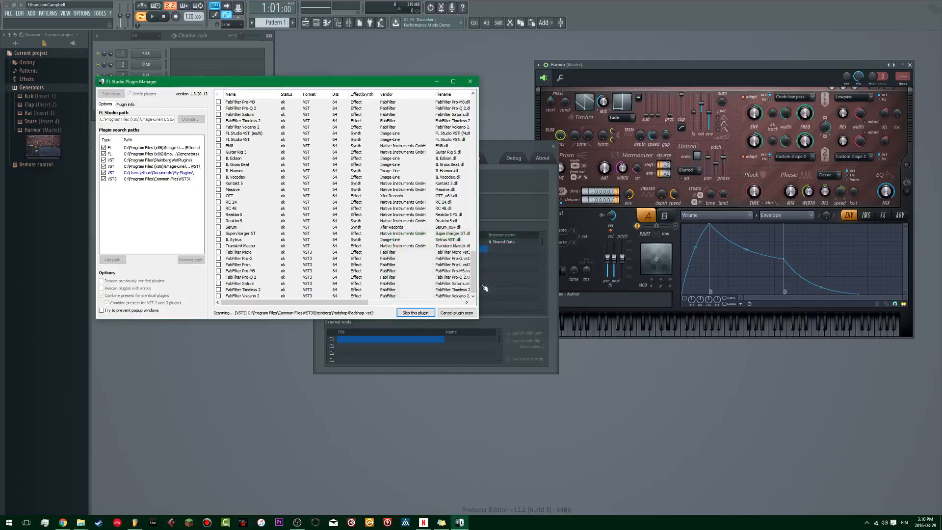
{"action": "left_click_drag", "start_coordinate": [361, 85], "coordinate": [440, 81]}
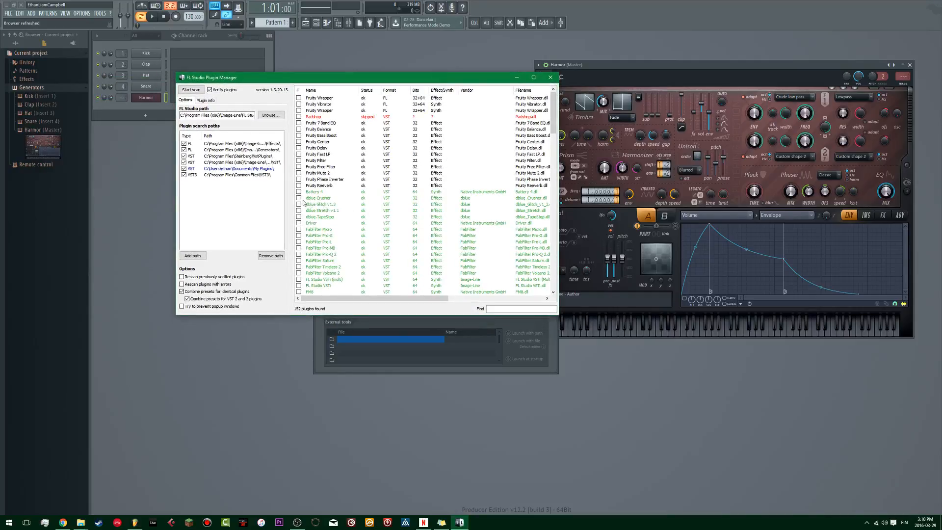
Step: Look through the scanned plugins and mark OTT, Massive, Kontakt 5 and Serum as favourites
{"action": "scroll", "coordinate": [304, 202], "scroll_direction": "down", "scroll_amount": 9}
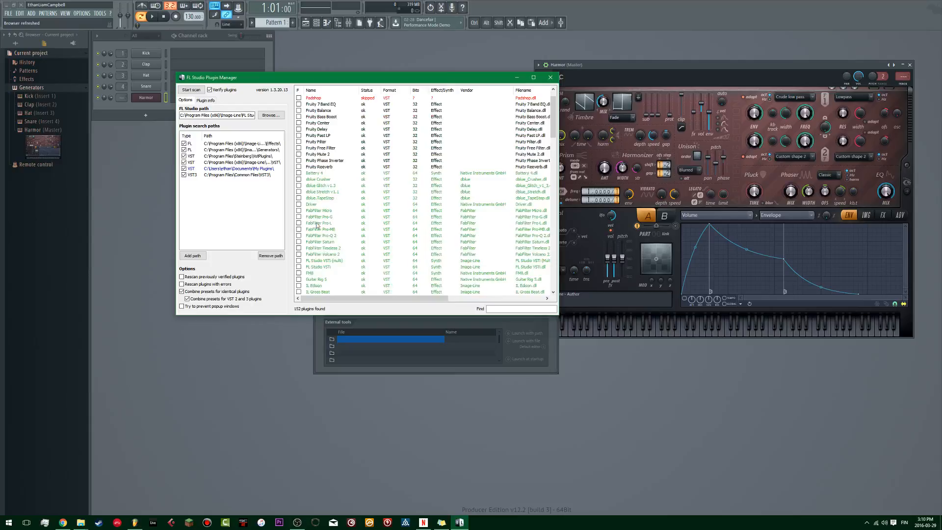
{"action": "scroll", "coordinate": [317, 225], "scroll_direction": "down", "scroll_amount": 15}
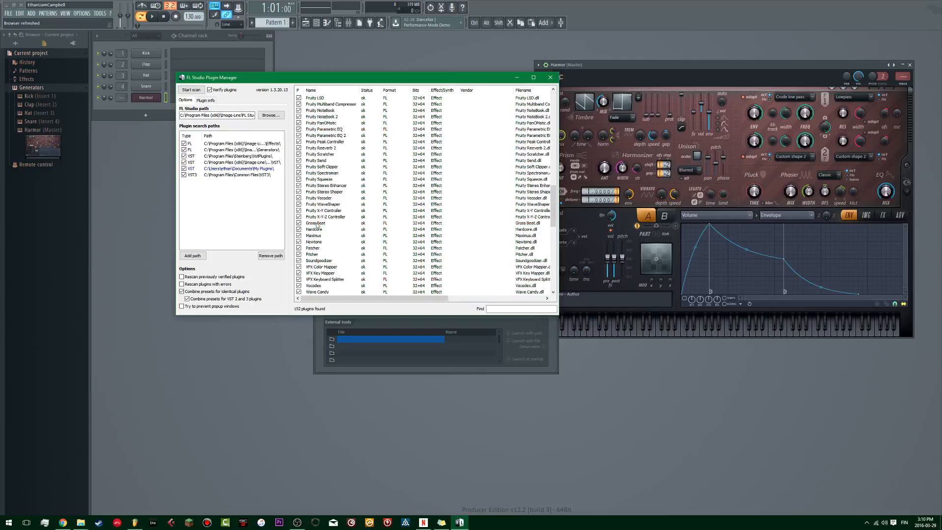
{"action": "scroll", "coordinate": [316, 225], "scroll_direction": "up", "scroll_amount": 15}
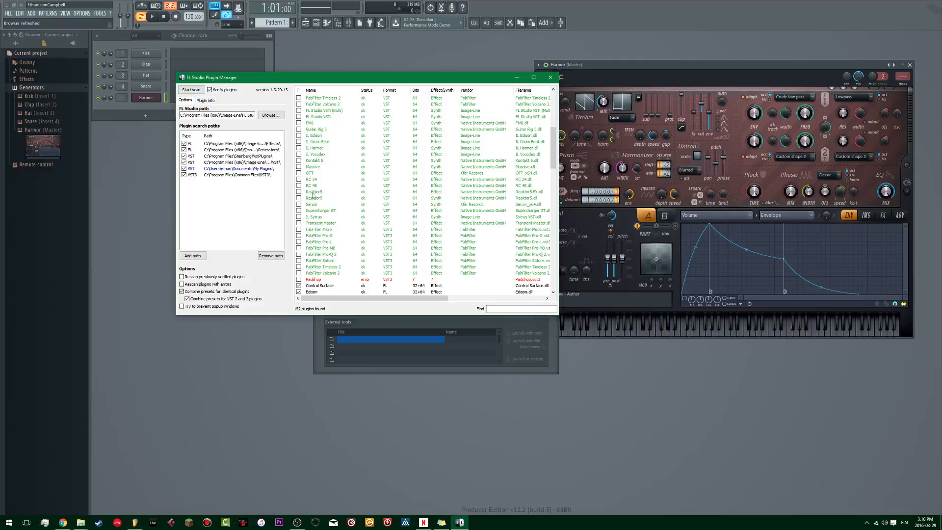
{"action": "scroll", "coordinate": [307, 178], "scroll_direction": "up", "scroll_amount": 1}
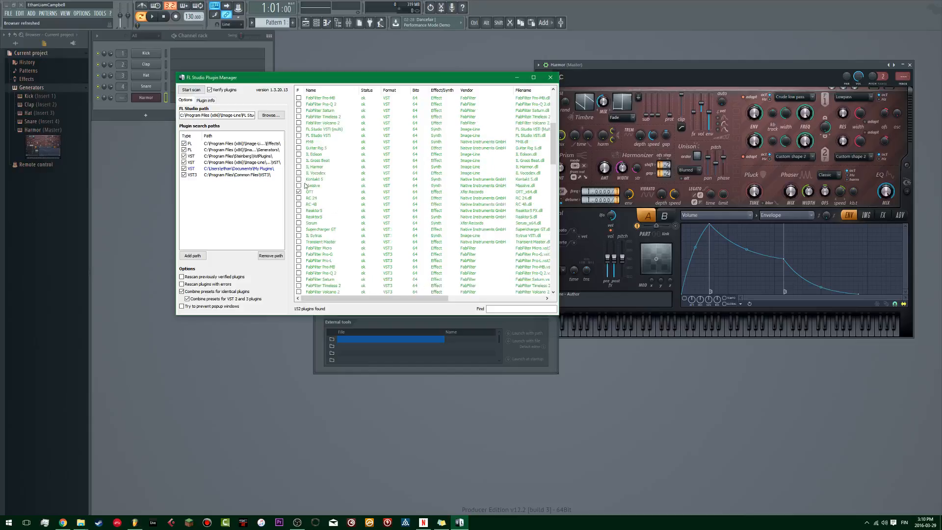
{"action": "left_click", "coordinate": [299, 191]}
{"action": "left_click", "coordinate": [299, 186]}
{"action": "left_click", "coordinate": [299, 180]}
{"action": "scroll", "coordinate": [305, 175], "scroll_direction": "up", "scroll_amount": 2}
{"action": "scroll", "coordinate": [306, 174], "scroll_direction": "up", "scroll_amount": 1}
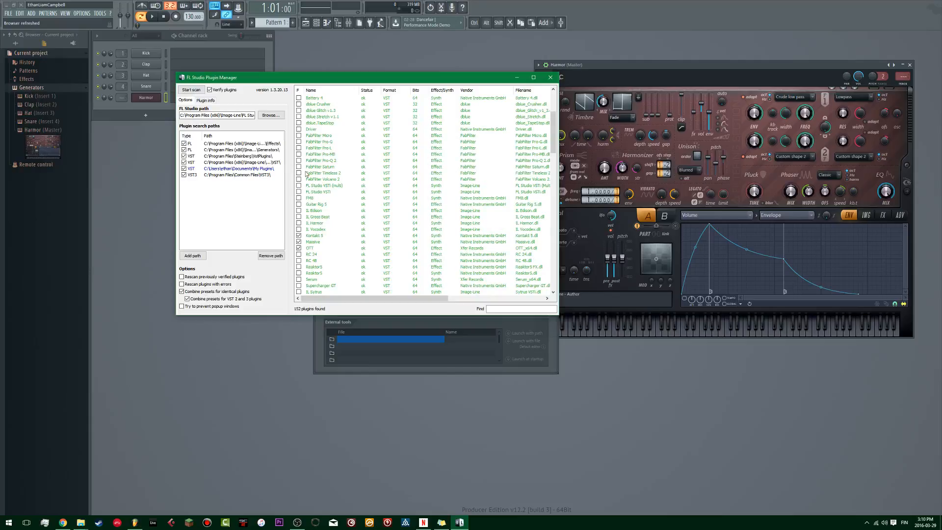
{"action": "scroll", "coordinate": [307, 174], "scroll_direction": "up", "scroll_amount": 2}
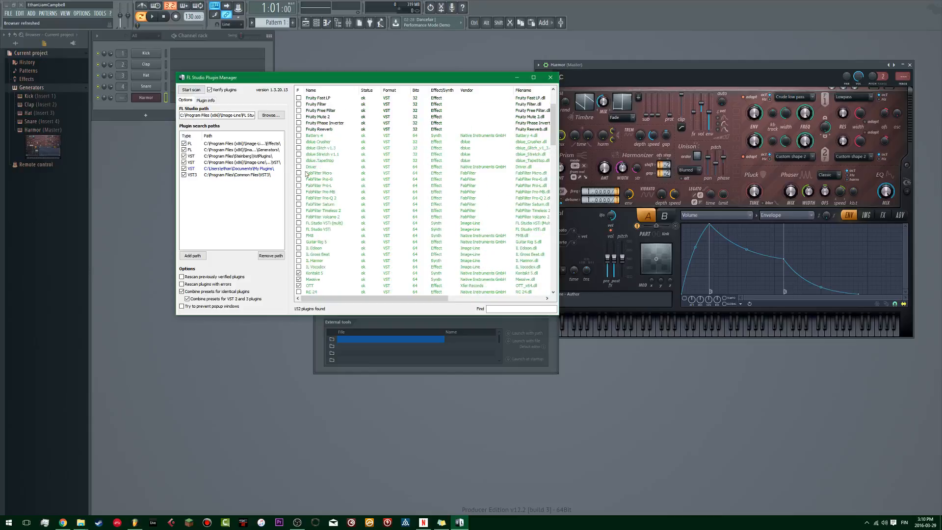
{"action": "scroll", "coordinate": [306, 173], "scroll_direction": "down", "scroll_amount": 6}
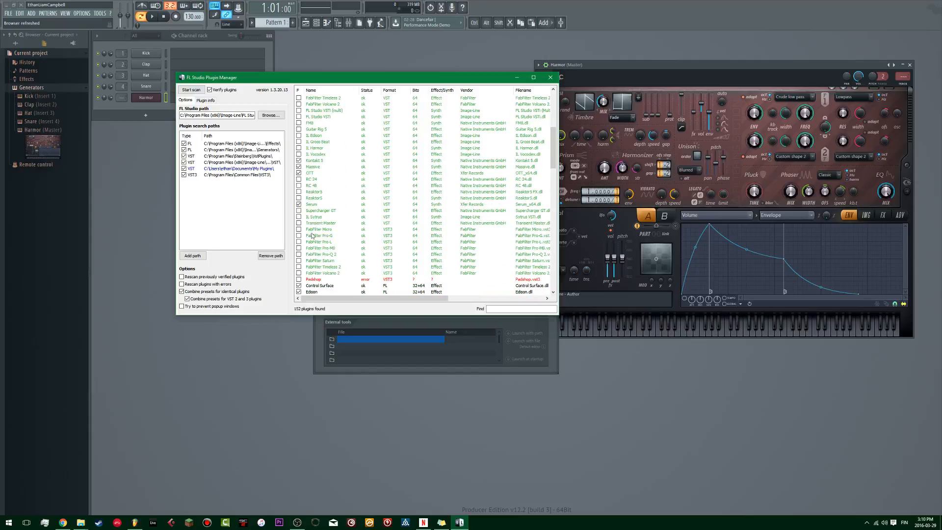
Step: Close the plugin manager and check which generators are offered for a new channel, without adding one
{"action": "left_click", "coordinate": [553, 80]}
{"action": "left_click", "coordinate": [147, 114]}
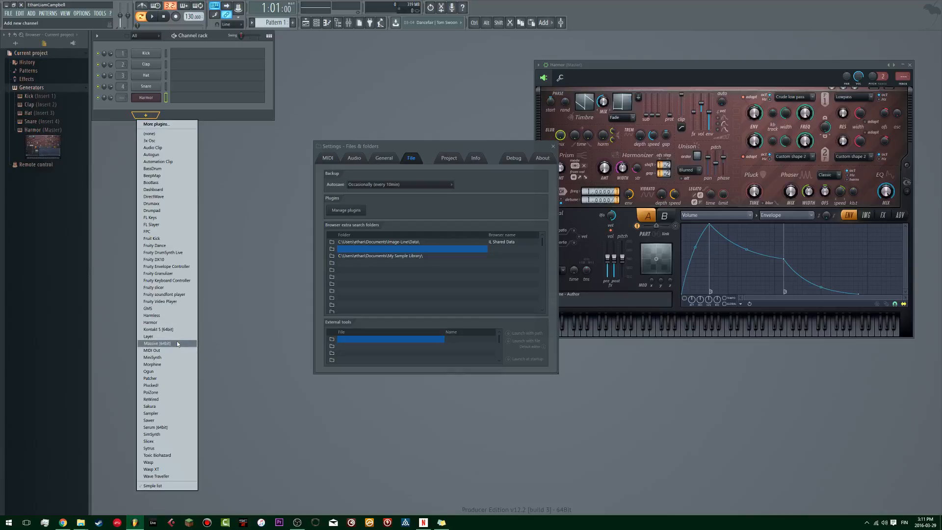
{"action": "left_click", "coordinate": [188, 105]}
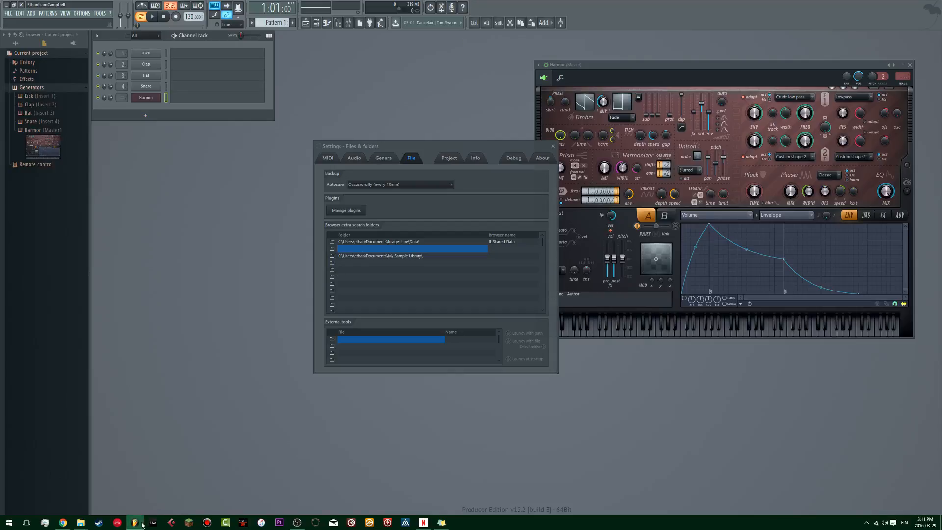
Step: Open Task Manager, select the FL Studio launcher process and look through the running apps and background processes
{"action": "mouse_move", "coordinate": [142, 524]}
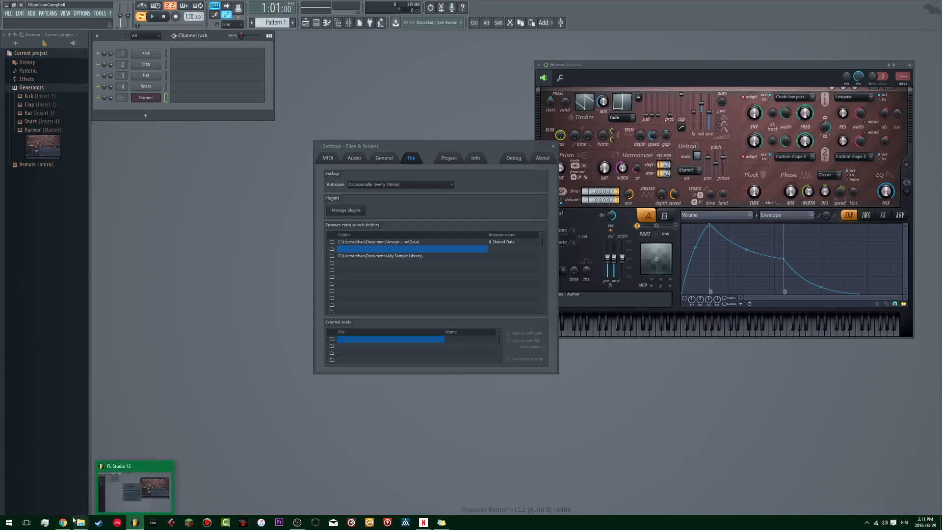
{"action": "left_click", "coordinate": [45, 523]}
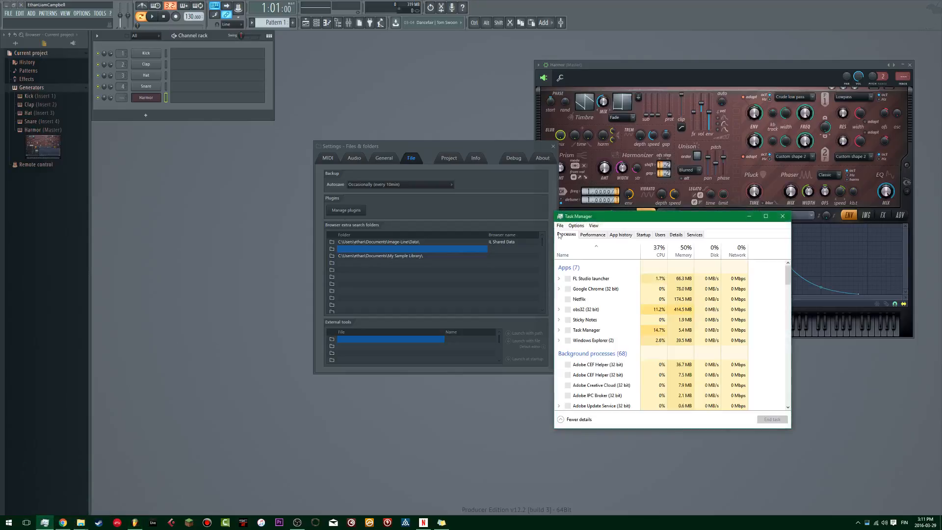
{"action": "left_click", "coordinate": [621, 283]}
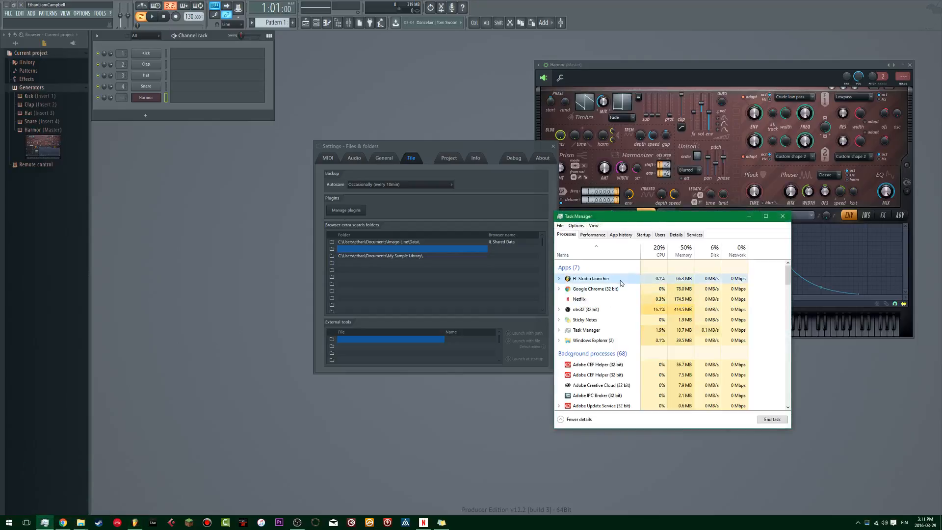
{"action": "scroll", "coordinate": [621, 283], "scroll_direction": "down", "scroll_amount": 12}
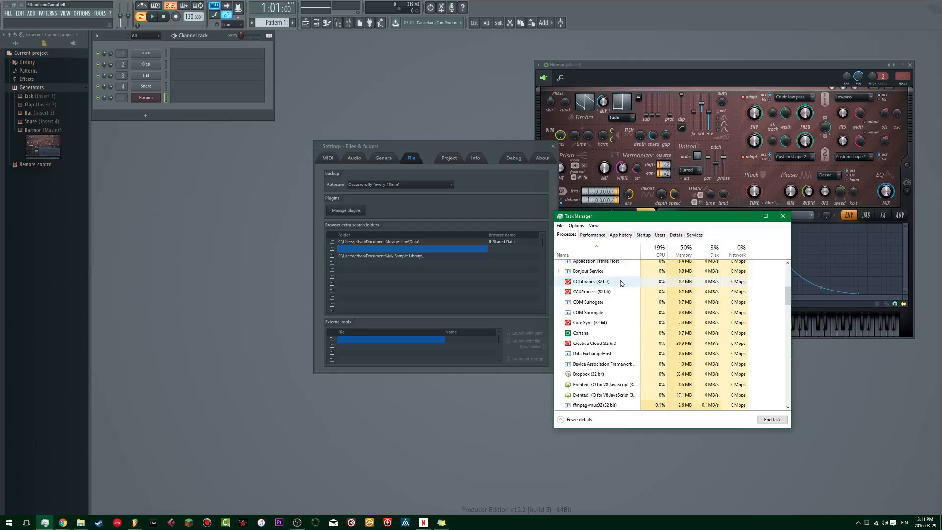
{"action": "scroll", "coordinate": [621, 282], "scroll_direction": "down", "scroll_amount": 10}
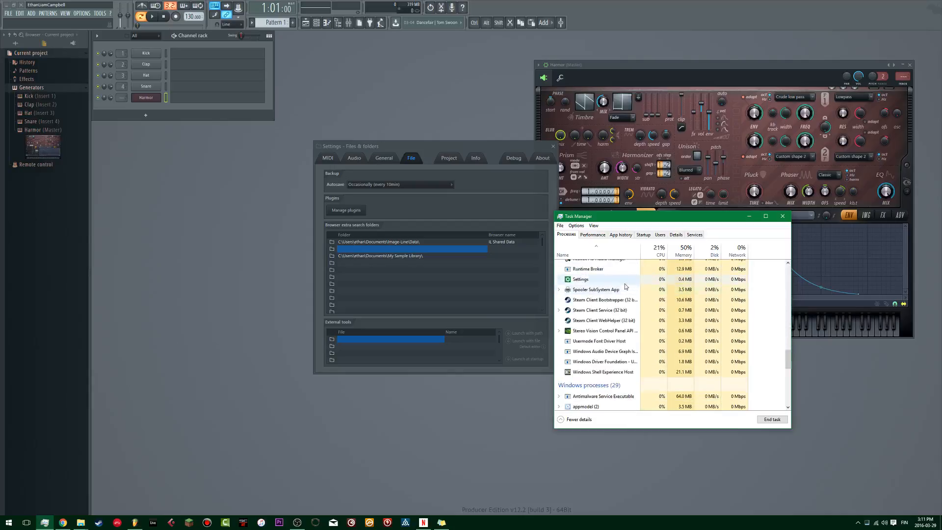
{"action": "scroll", "coordinate": [769, 379], "scroll_direction": "down", "scroll_amount": 5}
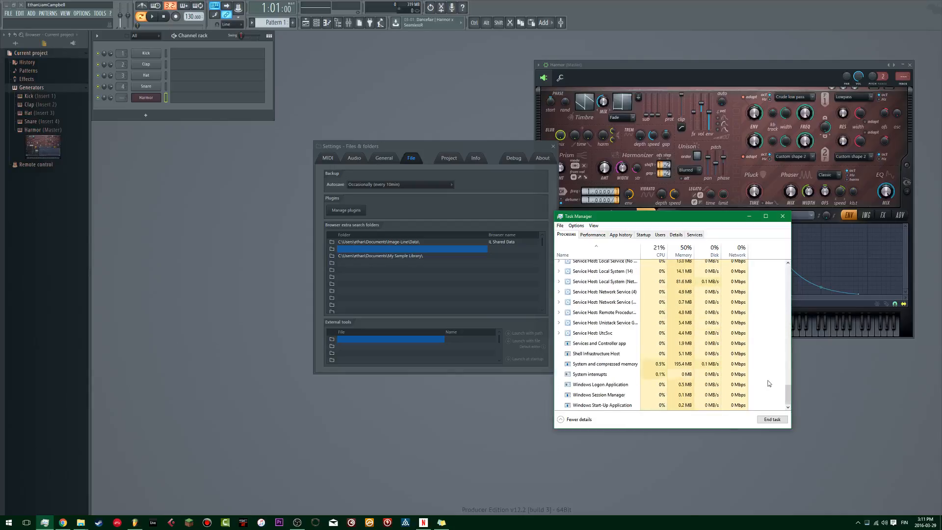
{"action": "left_click_drag", "start_coordinate": [788, 393], "coordinate": [764, 224]}
{"action": "left_click_drag", "start_coordinate": [787, 393], "coordinate": [805, 246]}
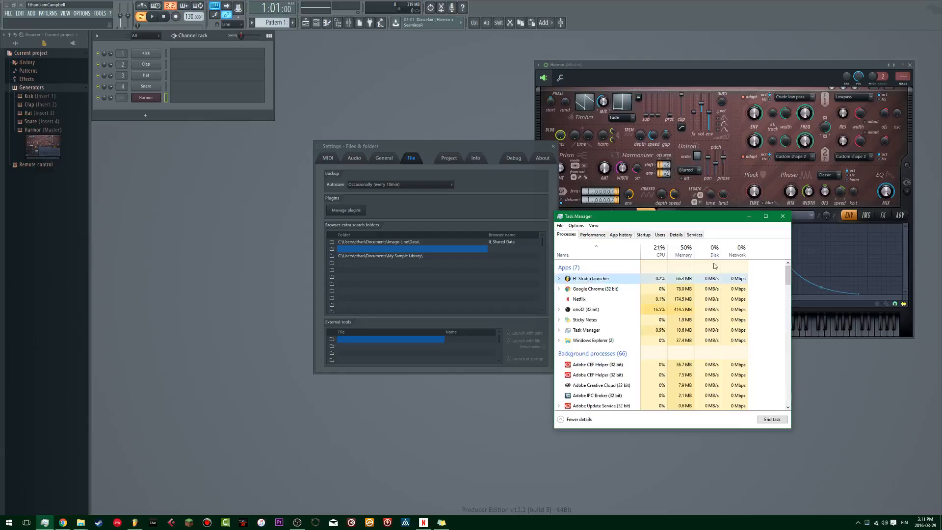
{"action": "left_click_drag", "start_coordinate": [705, 219], "coordinate": [545, 185]}
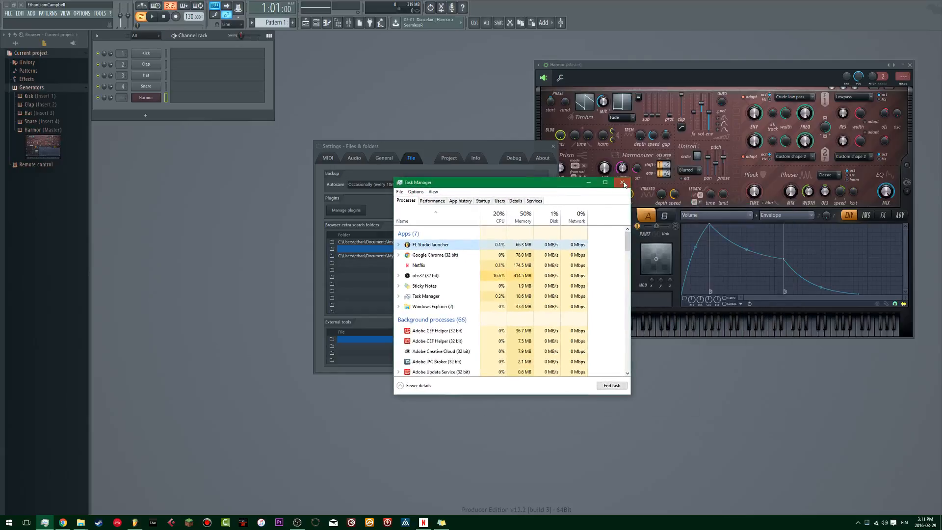
Step: Close Task Manager and the file settings window
{"action": "left_click", "coordinate": [622, 183]}
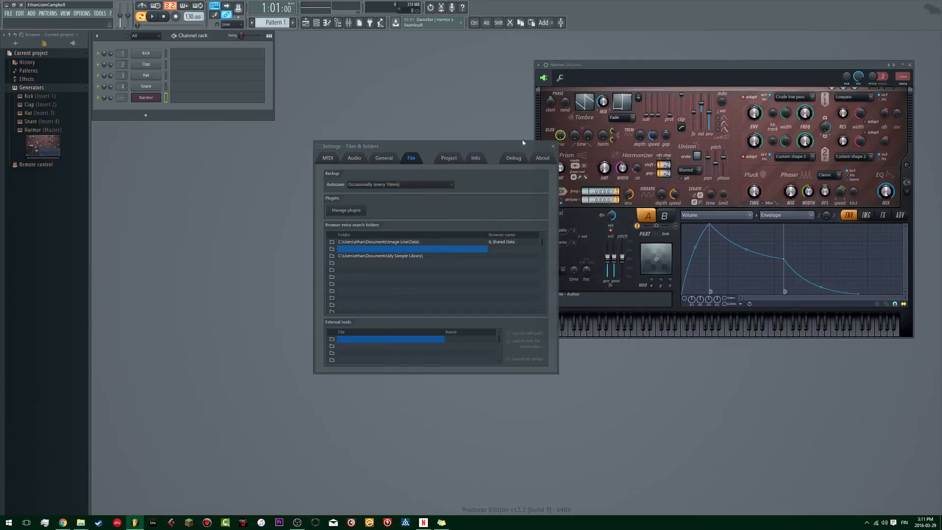
{"action": "left_click", "coordinate": [553, 146]}
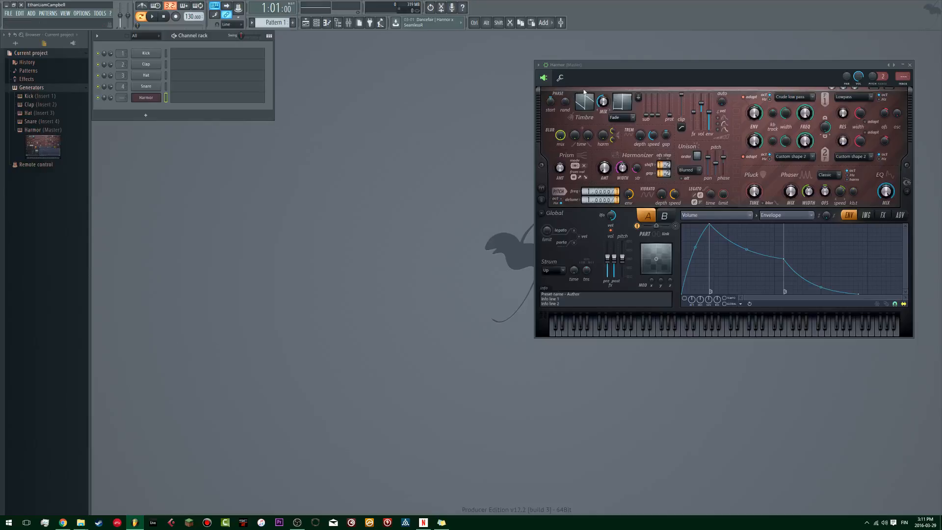
Step: Display the mixer and playlist, and bring Harmor's window back in front, placed over the playlist
{"action": "left_click_drag", "start_coordinate": [608, 65], "coordinate": [414, 77]}
{"action": "left_click", "coordinate": [349, 23]}
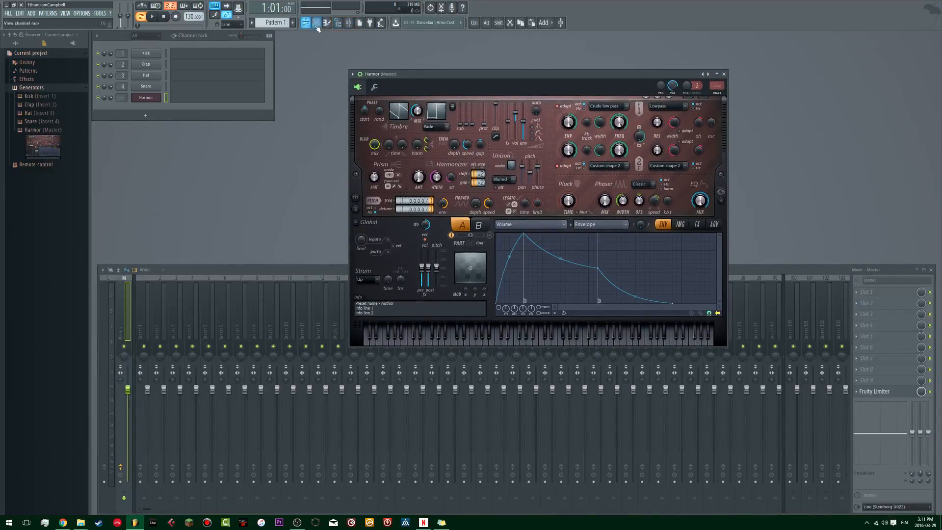
{"action": "left_click", "coordinate": [317, 24]}
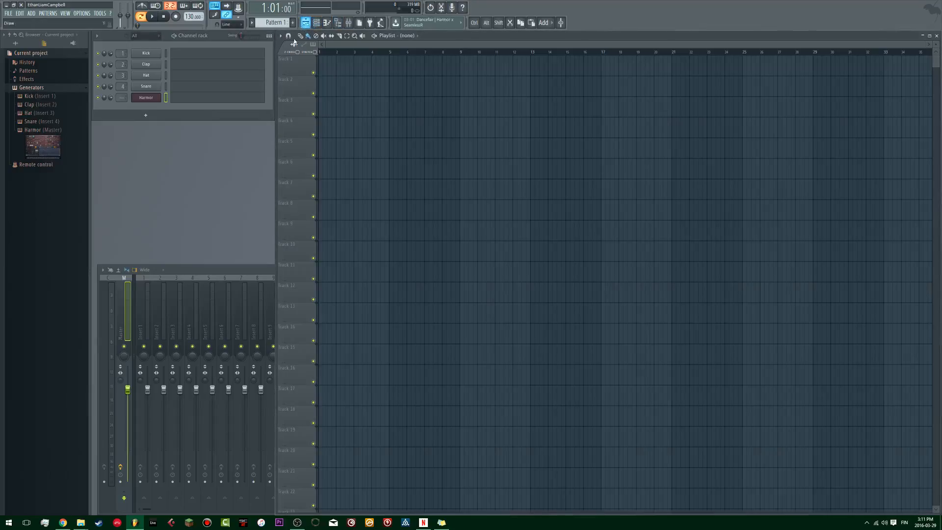
{"action": "left_click", "coordinate": [160, 97]}
{"action": "left_click_drag", "start_coordinate": [412, 78], "coordinate": [378, 59]}
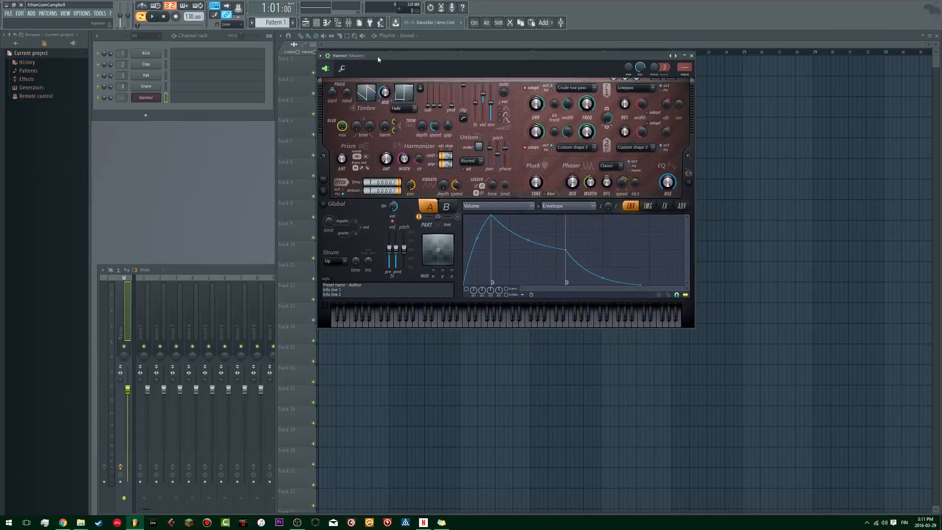
{"action": "left_click_drag", "start_coordinate": [377, 60], "coordinate": [408, 94]}
{"action": "left_click_drag", "start_coordinate": [397, 78], "coordinate": [402, 92]}
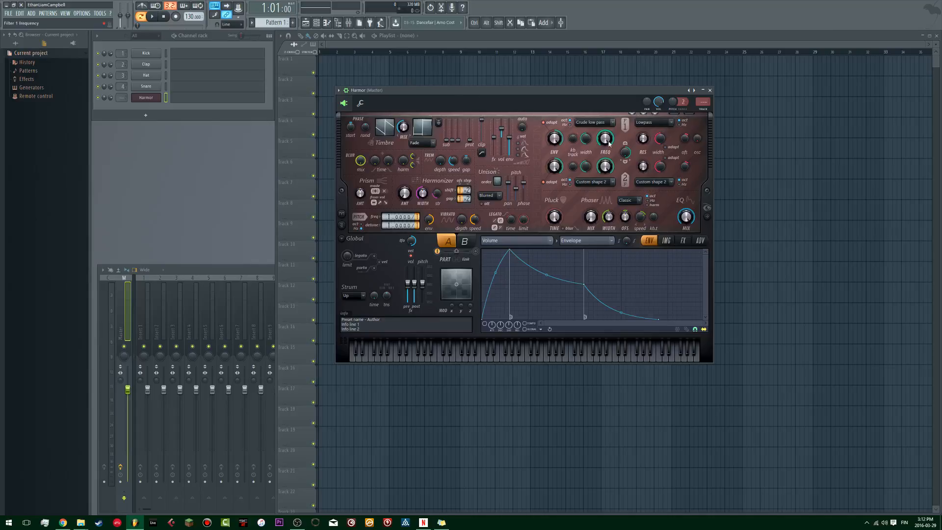
{"action": "mouse_move", "coordinate": [462, 89]}
{"action": "left_mouse_down"}
{"action": "mouse_move", "coordinate": [494, 76]}
{"action": "mouse_move", "coordinate": [453, 75]}
{"action": "mouse_move", "coordinate": [472, 74]}
{"action": "left_mouse_up"}
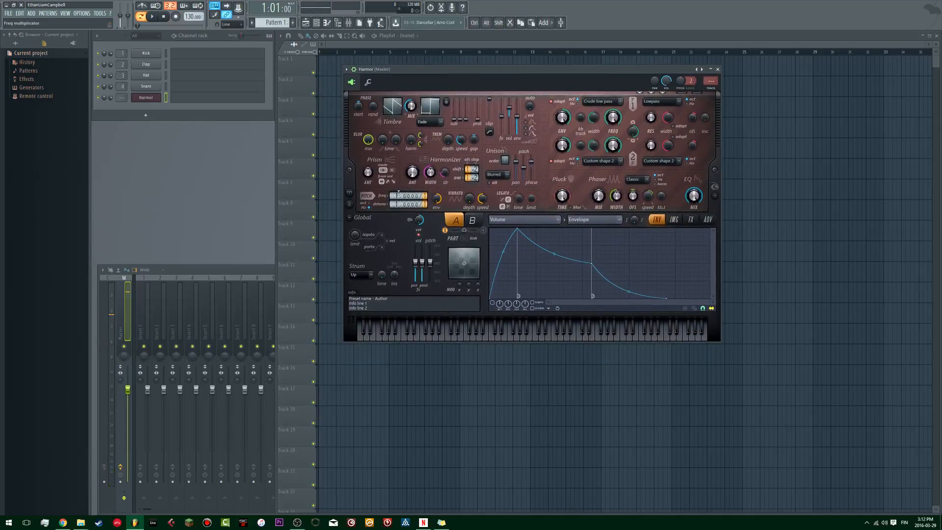
Step: Map Harmor's Prism amount to Modulation X with the curve starting at the middle line, and show the spectral display
{"action": "right_click", "coordinate": [369, 174]}
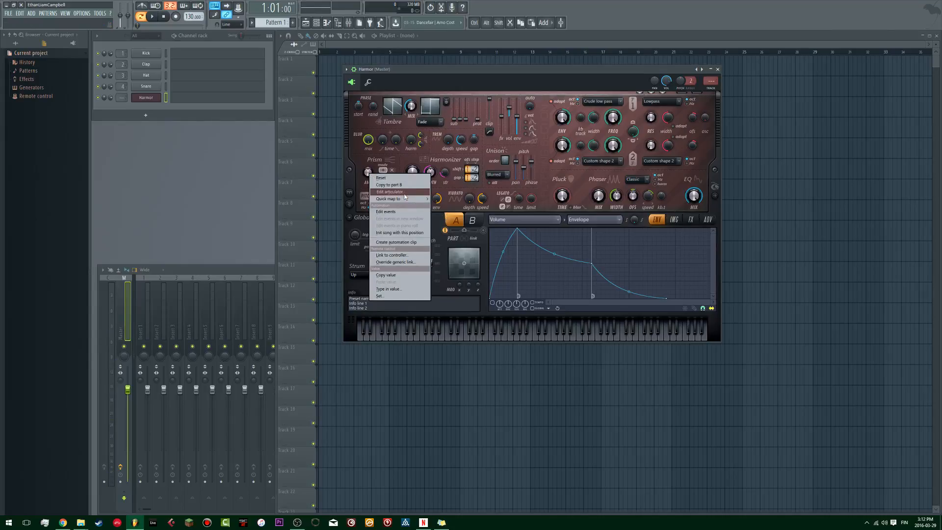
{"action": "mouse_move", "coordinate": [403, 200]}
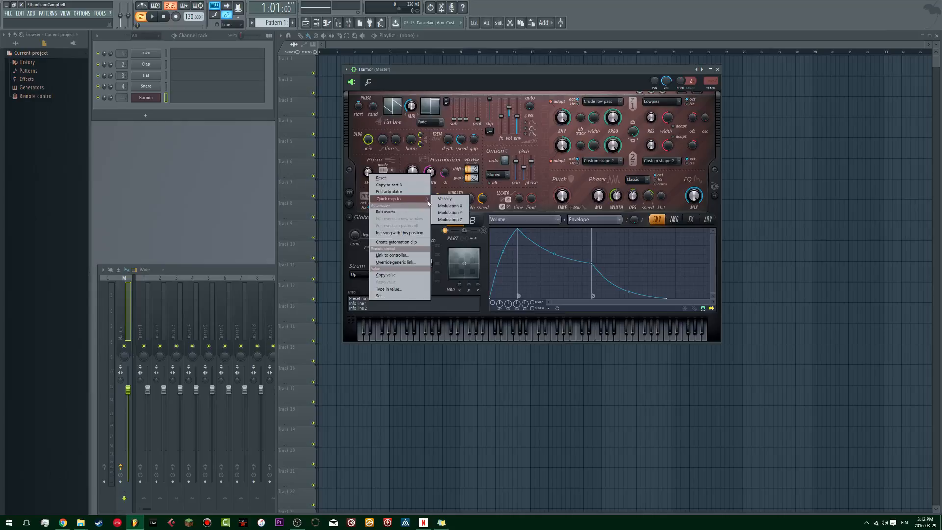
{"action": "left_click", "coordinate": [450, 205]}
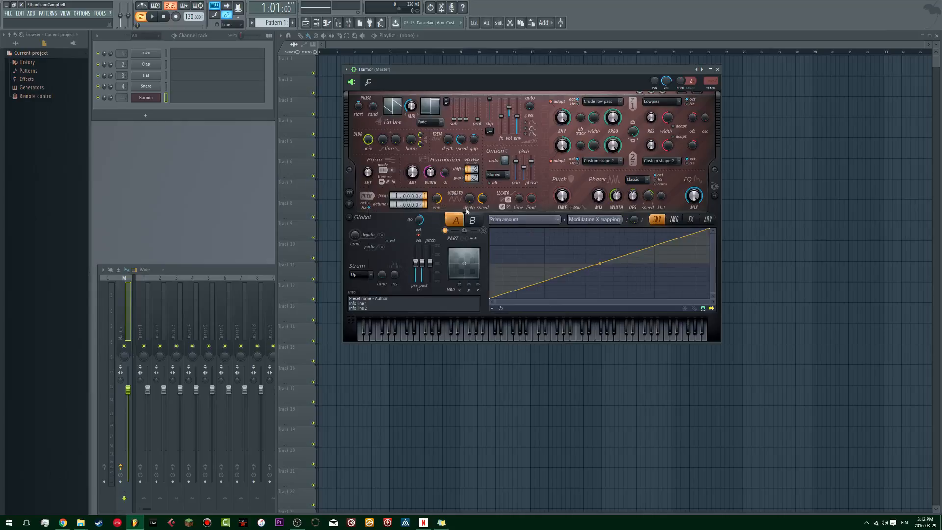
{"action": "left_click", "coordinate": [716, 197]}
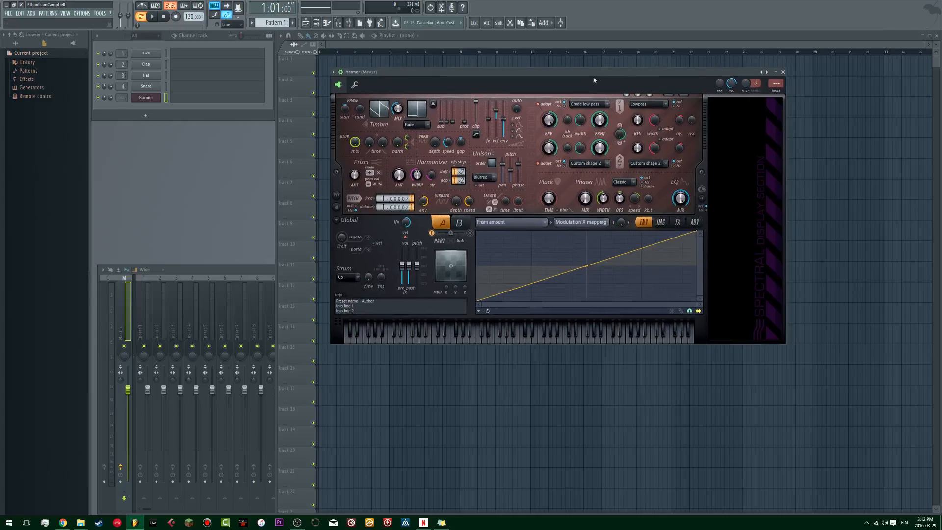
{"action": "mouse_move", "coordinate": [480, 301]}
{"action": "left_mouse_down"}
{"action": "mouse_move", "coordinate": [482, 267]}
{"action": "mouse_move", "coordinate": [477, 314]}
{"action": "left_mouse_up"}
{"action": "left_click_drag", "start_coordinate": [480, 302], "coordinate": [478, 269]}
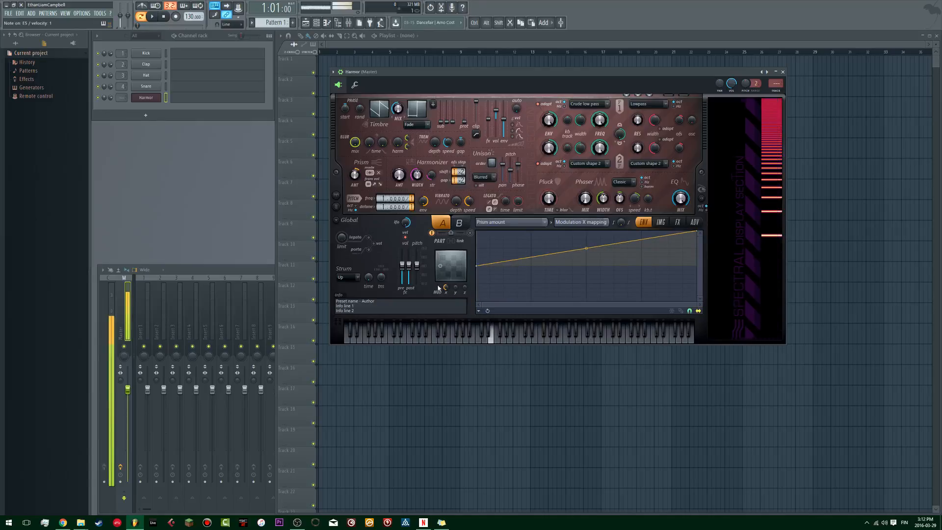
Step: Adjust Harmor's modulation X knob, Prism amount and unison sliders while auditioning notes
{"action": "left_click_drag", "start_coordinate": [446, 287], "coordinate": [446, 260]}
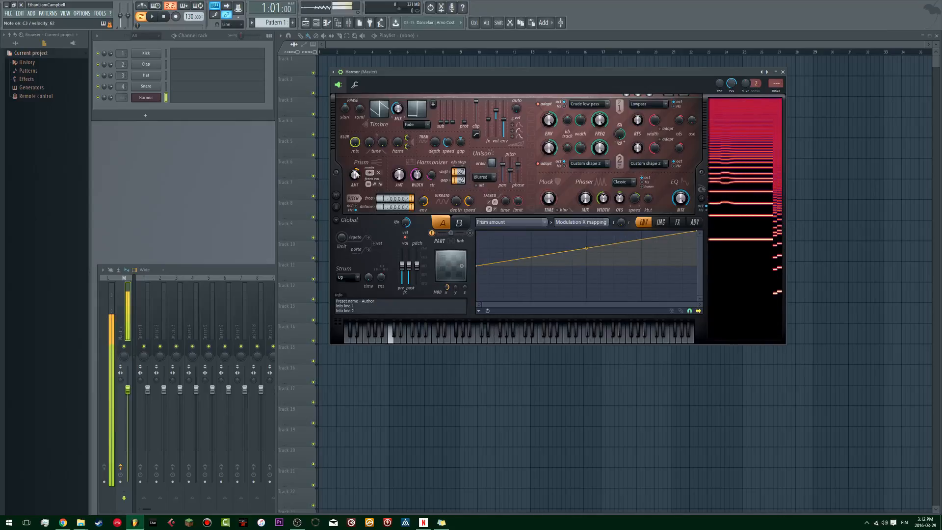
{"action": "left_click_drag", "start_coordinate": [356, 174], "coordinate": [356, 173]}
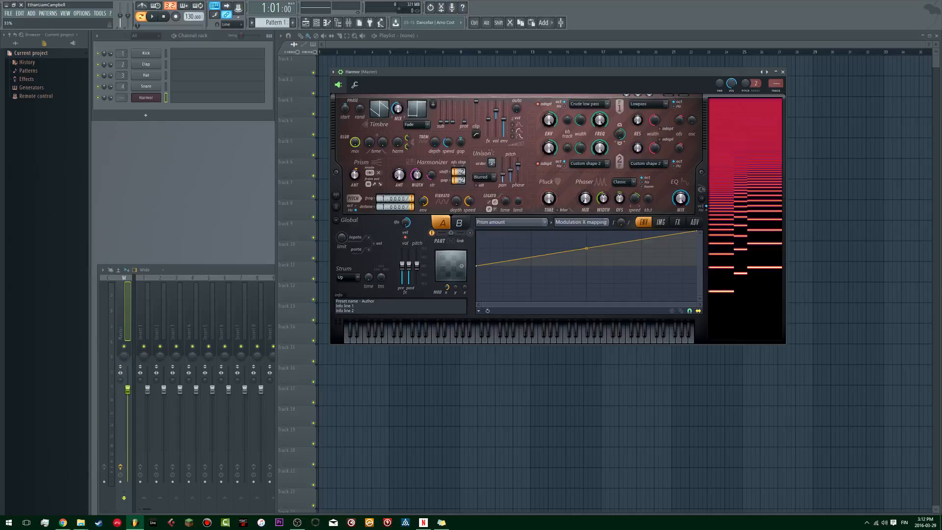
{"action": "mouse_move", "coordinate": [517, 167]}
{"action": "left_mouse_down"}
{"action": "mouse_move", "coordinate": [518, 158]}
{"action": "mouse_move", "coordinate": [502, 172]}
{"action": "left_mouse_up"}
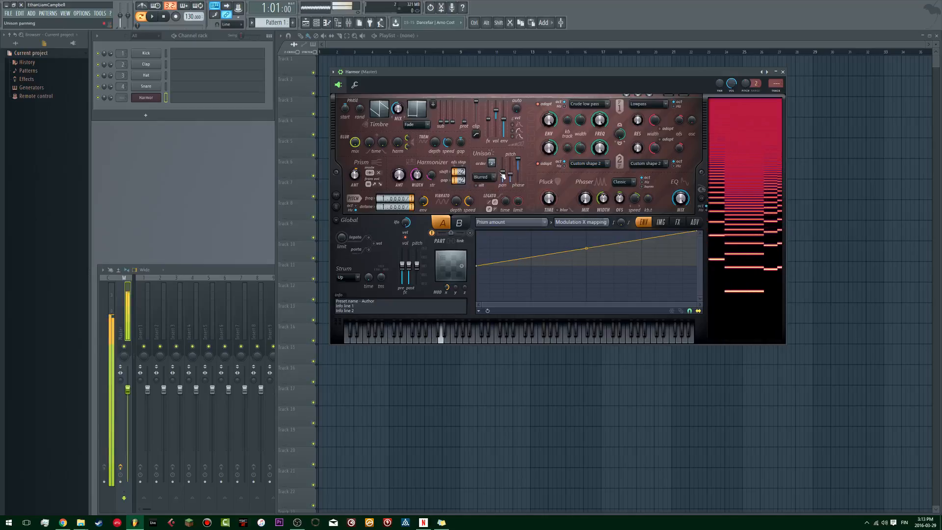
Step: In Harmor's effects section, set the distortion type to Log and the compression to Burning
{"action": "left_click", "coordinate": [680, 224]}
{"action": "left_click", "coordinate": [544, 242]}
{"action": "left_click", "coordinate": [532, 289]}
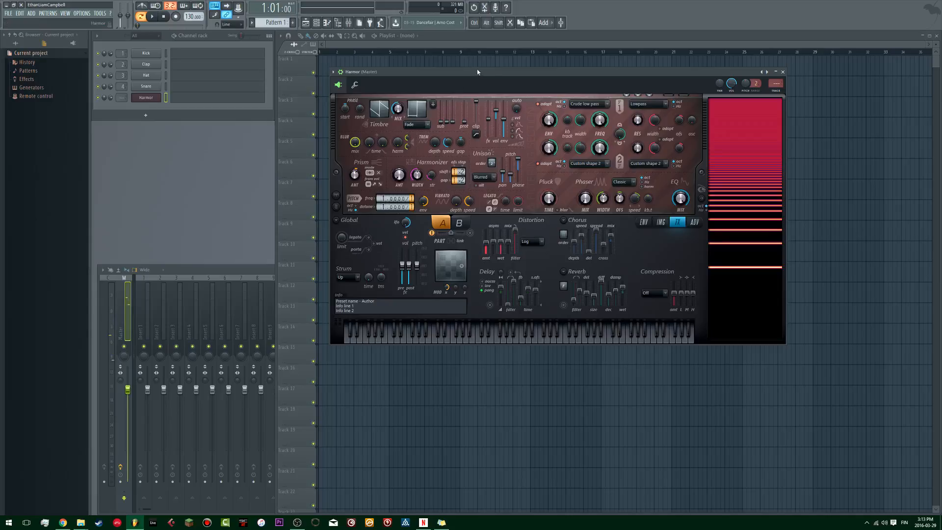
{"action": "left_click", "coordinate": [653, 293]}
{"action": "left_click", "coordinate": [654, 332]}
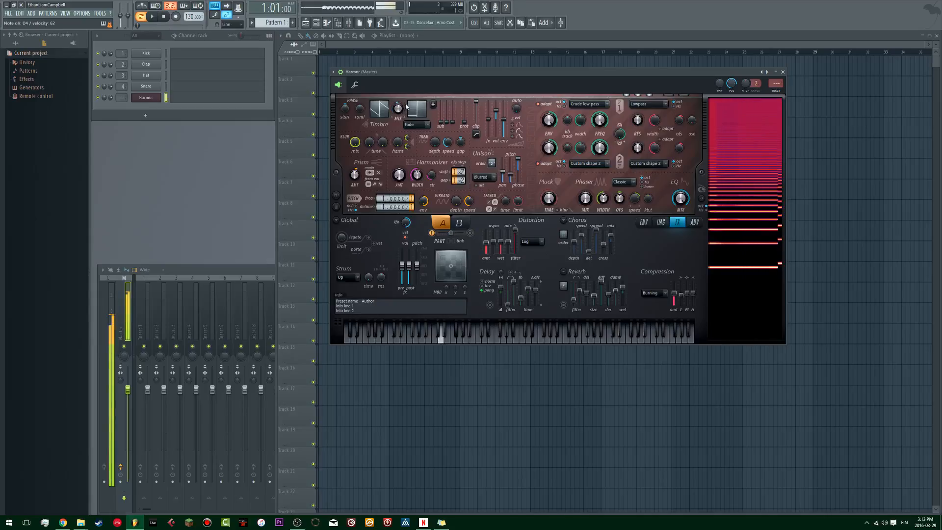
Step: Close Harmor's window and place Pattern 1 at bar 1 of the first playlist track
{"action": "left_click", "coordinate": [783, 72]}
{"action": "left_click", "coordinate": [330, 69]}
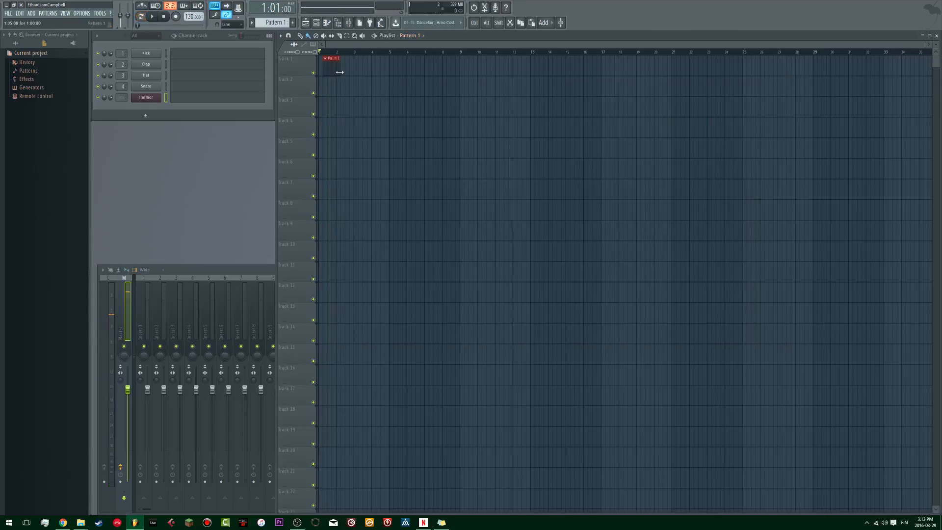
Step: Open Harmor's piano roll, and route the Harmor channel to mixer track 5, leaving its plugin window minimised
{"action": "left_click", "coordinate": [234, 100]}
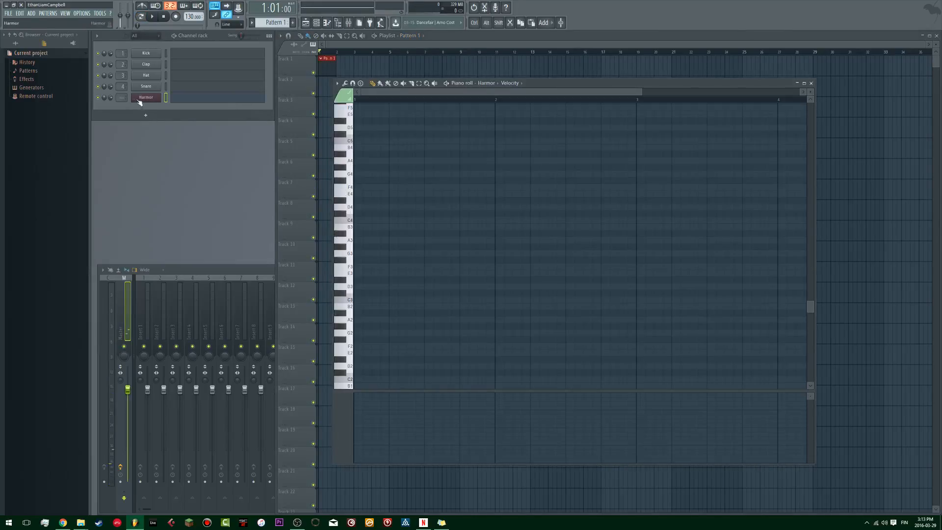
{"action": "left_click", "coordinate": [141, 101]}
{"action": "right_click", "coordinate": [127, 100]}
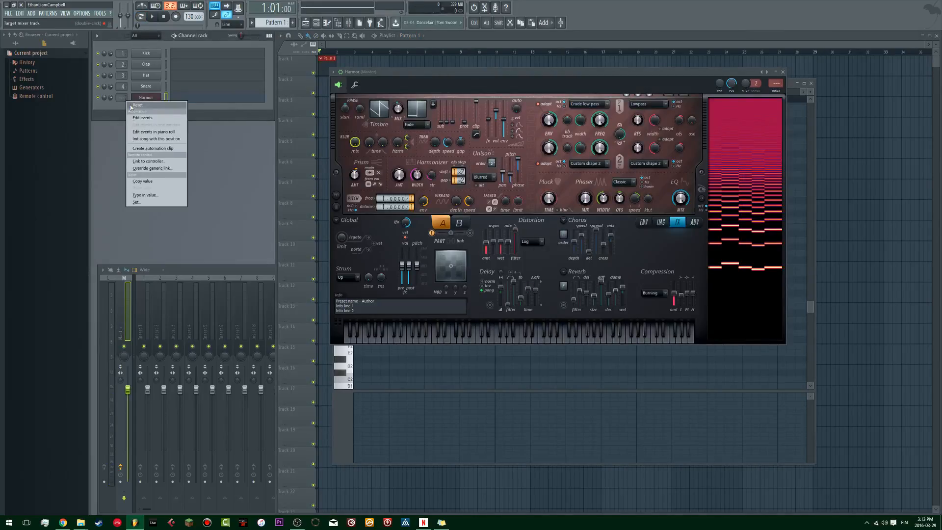
{"action": "left_click", "coordinate": [115, 108]}
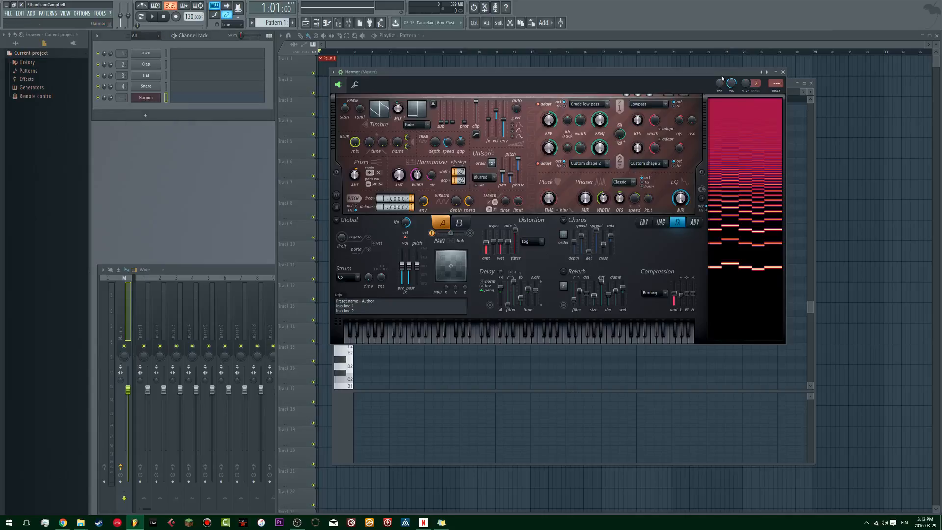
{"action": "key", "text": "ctrl+l"}
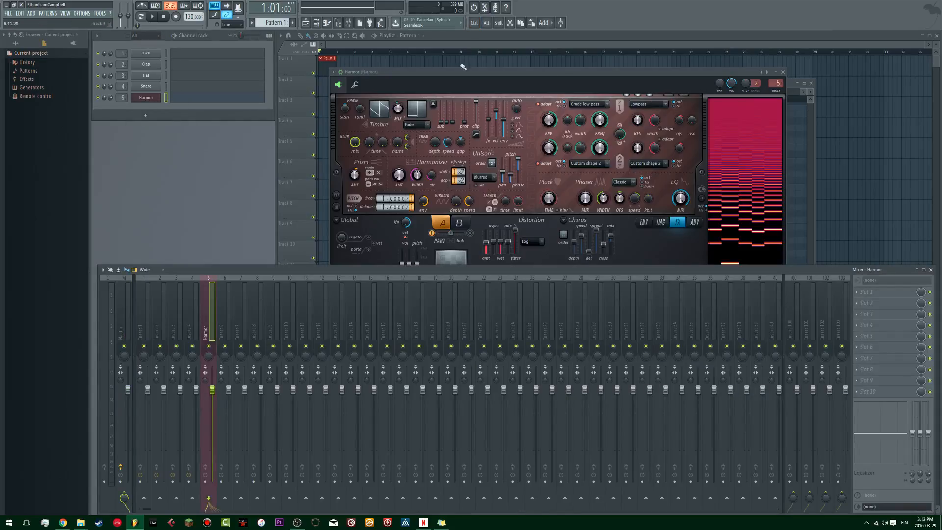
{"action": "left_click", "coordinate": [776, 72]}
Step: Delete the Kick, Clap, Hat and Snare channels from the channel rack
{"action": "left_click_drag", "start_coordinate": [167, 89], "coordinate": [166, 64]}
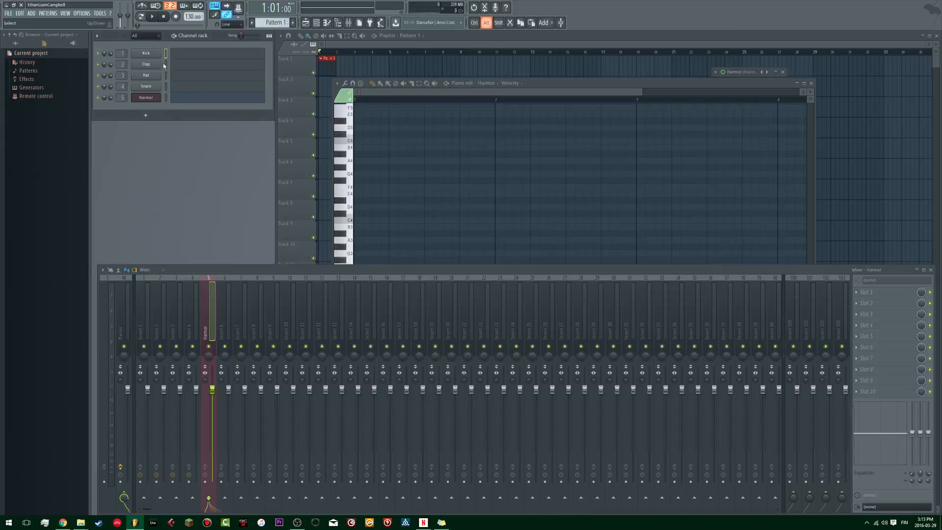
{"action": "key", "text": "alt+Delete"}
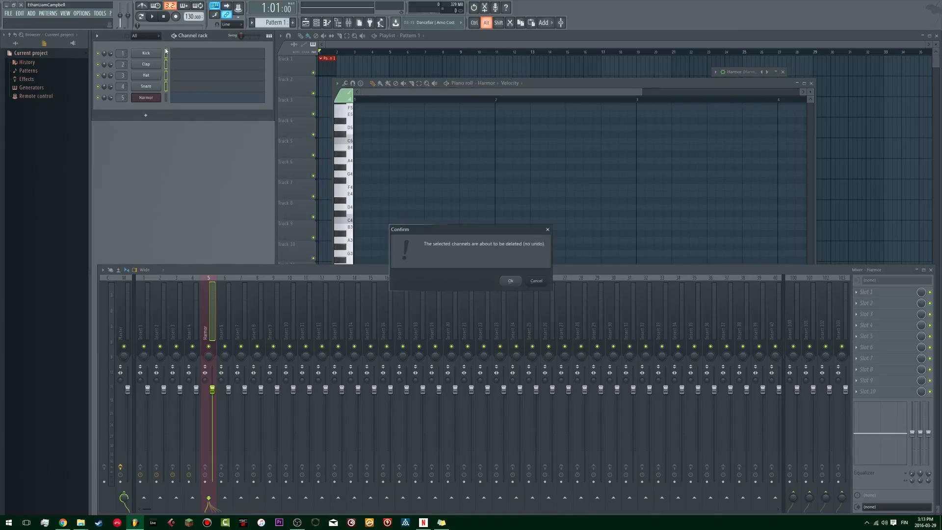
{"action": "key", "text": "Return"}
Step: Audition a few keys in Harmor's piano roll, then draw a one-bar A2 note at bar 1 and play it
{"action": "left_click_drag", "start_coordinate": [656, 86], "coordinate": [651, 90]}
{"action": "left_click", "coordinate": [344, 296]}
{"action": "left_click", "coordinate": [345, 246]}
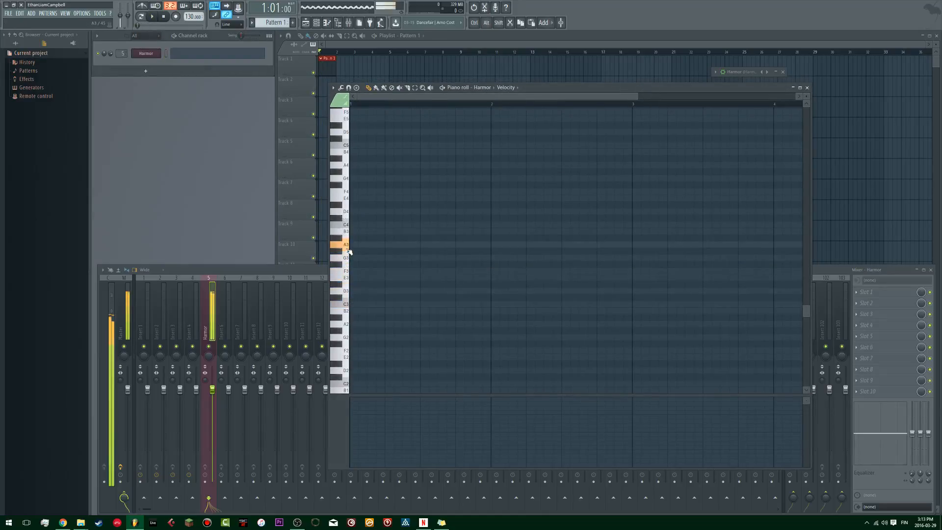
{"action": "left_click", "coordinate": [343, 328]}
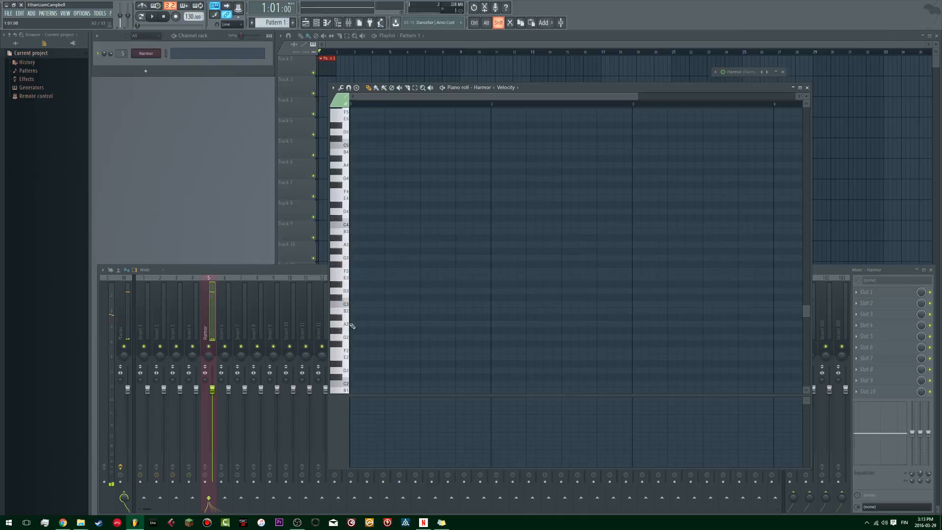
{"action": "left_click_drag", "start_coordinate": [352, 324], "coordinate": [468, 329]}
{"action": "key", "text": "space"}
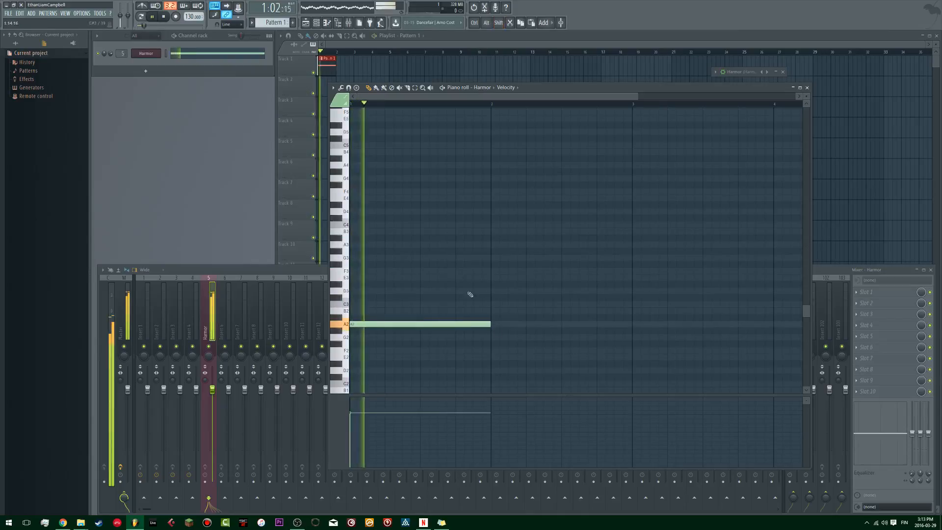
{"action": "scroll", "coordinate": [472, 288], "scroll_direction": "down", "scroll_amount": 1}
{"action": "key", "text": "space"}
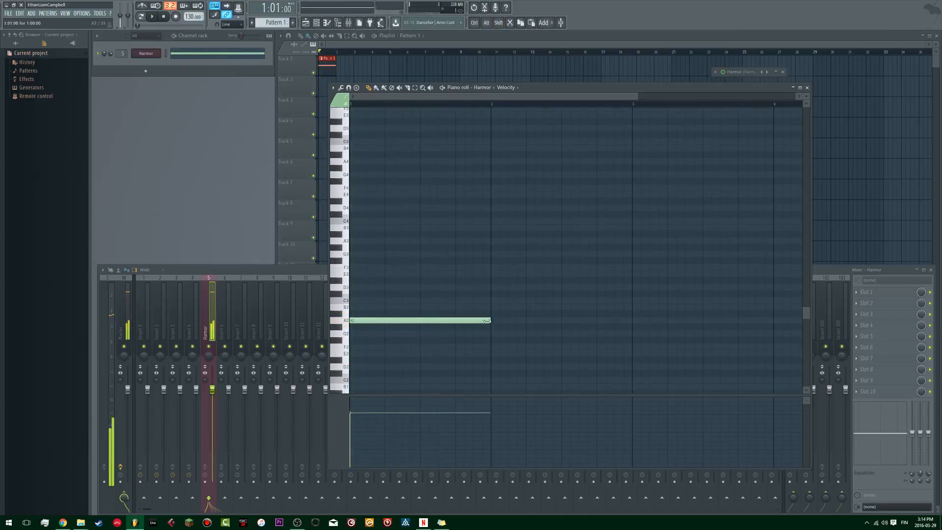
Step: Shorten the A2 note to half a bar
{"action": "left_click_drag", "start_coordinate": [491, 320], "coordinate": [410, 325]}
{"action": "scroll", "coordinate": [363, 96], "scroll_direction": "up", "scroll_amount": 3}
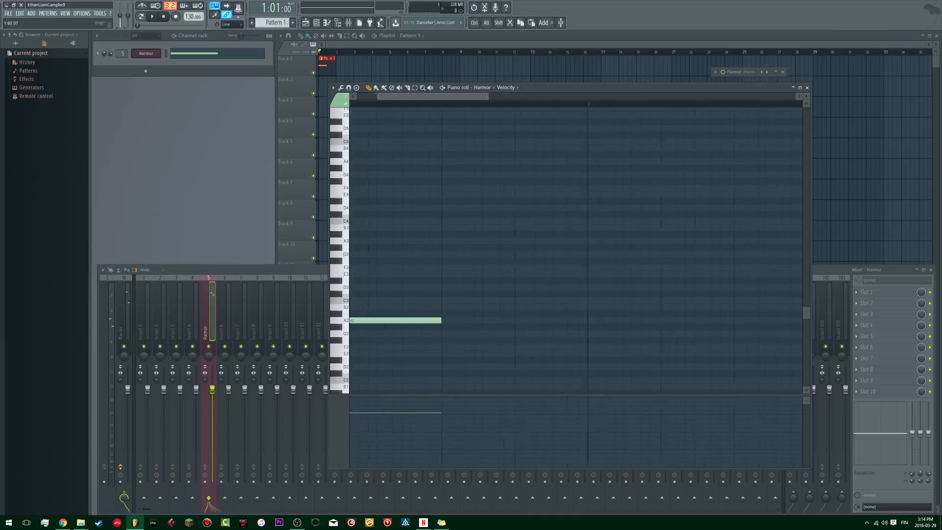
{"action": "left_click", "coordinate": [373, 326]}
{"action": "right_click", "coordinate": [400, 327]}
Step: Place a one-step A3 note at the start of bar 1 and remove the stray notes beside it
{"action": "left_click", "coordinate": [358, 241]}
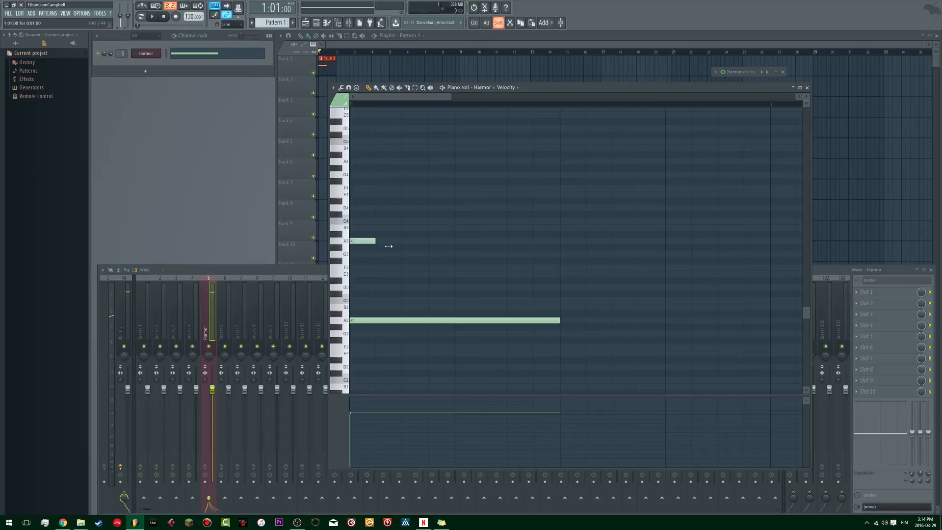
{"action": "left_click", "coordinate": [368, 241]}
{"action": "scroll", "coordinate": [368, 241], "scroll_direction": "right", "scroll_amount": 1}
{"action": "left_click", "coordinate": [368, 241]}
{"action": "right_click", "coordinate": [373, 241]}
{"action": "left_click", "coordinate": [373, 240]}
{"action": "right_click", "coordinate": [399, 243]}
{"action": "left_click", "coordinate": [395, 241]}
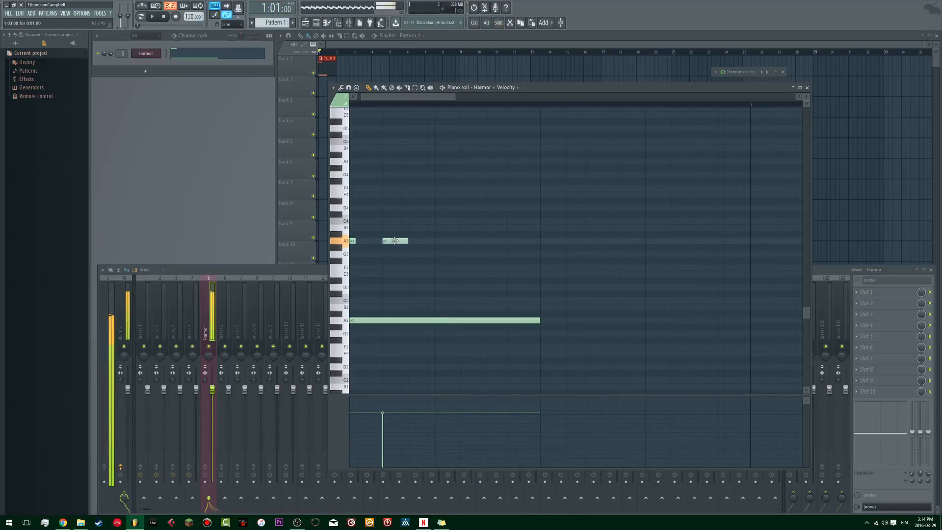
{"action": "left_click_drag", "start_coordinate": [395, 223], "coordinate": [372, 259]}
{"action": "right_click", "coordinate": [368, 258]}
Step: Add two-step F3, D3 and A2 notes as a descending line up to the middle of bar 1, and play the pattern
{"action": "left_click", "coordinate": [410, 284], "text": "shift"}
{"action": "left_click", "coordinate": [459, 304], "text": "shift"}
{"action": "left_click", "coordinate": [520, 338], "text": "shift"}
{"action": "key", "text": "space"}
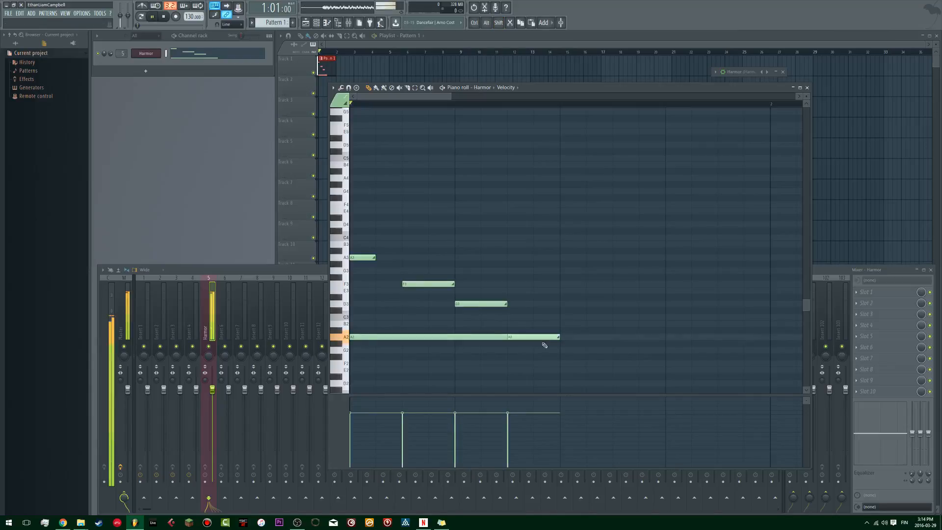
Step: Raise the F3 note to G3 and play the pattern back
{"action": "left_click_drag", "start_coordinate": [435, 284], "coordinate": [436, 269]}
{"action": "mouse_move", "coordinate": [474, 304]}
{"action": "left_mouse_down"}
{"action": "mouse_move", "coordinate": [475, 286]}
{"action": "mouse_move", "coordinate": [475, 304]}
{"action": "left_mouse_up"}
{"action": "key", "text": "space"}
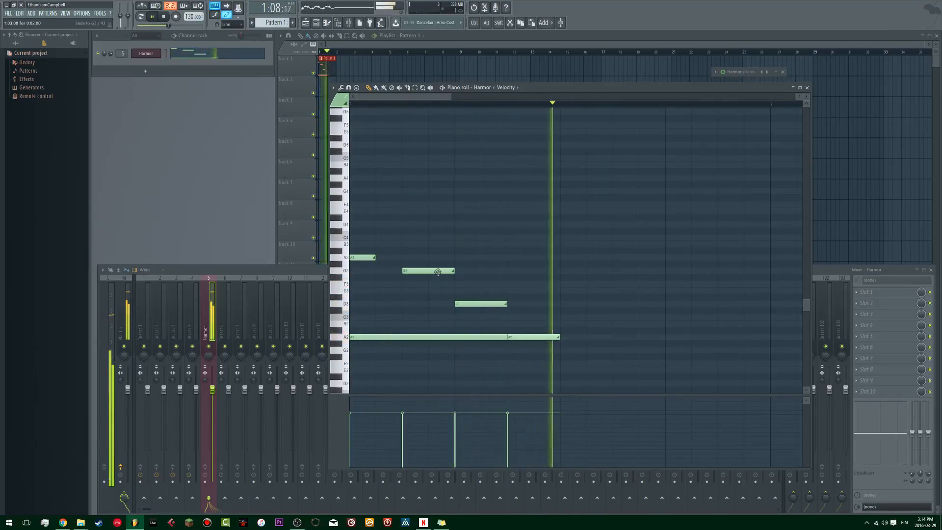
{"action": "mouse_move", "coordinate": [438, 271]}
{"action": "left_mouse_down"}
{"action": "mouse_move", "coordinate": [434, 289]}
{"action": "mouse_move", "coordinate": [423, 251]}
{"action": "mouse_move", "coordinate": [422, 270]}
{"action": "left_mouse_up"}
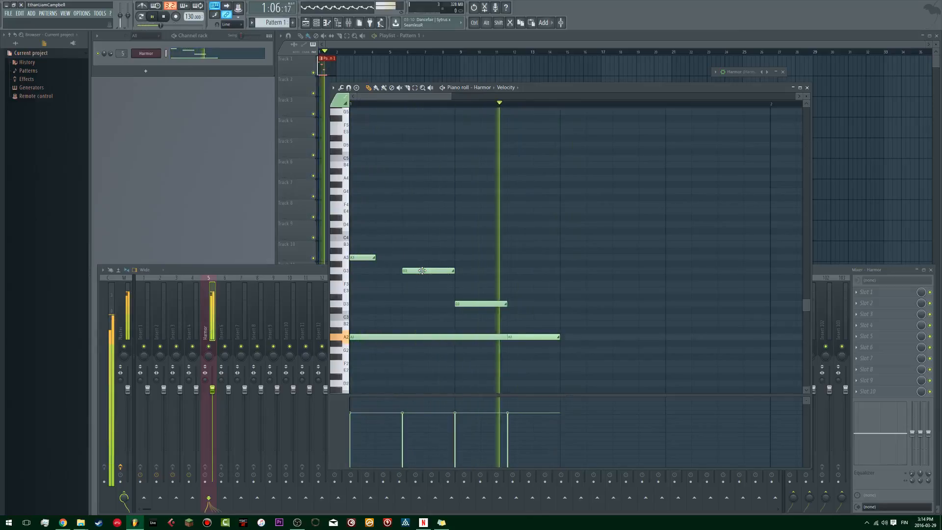
{"action": "key", "text": "space"}
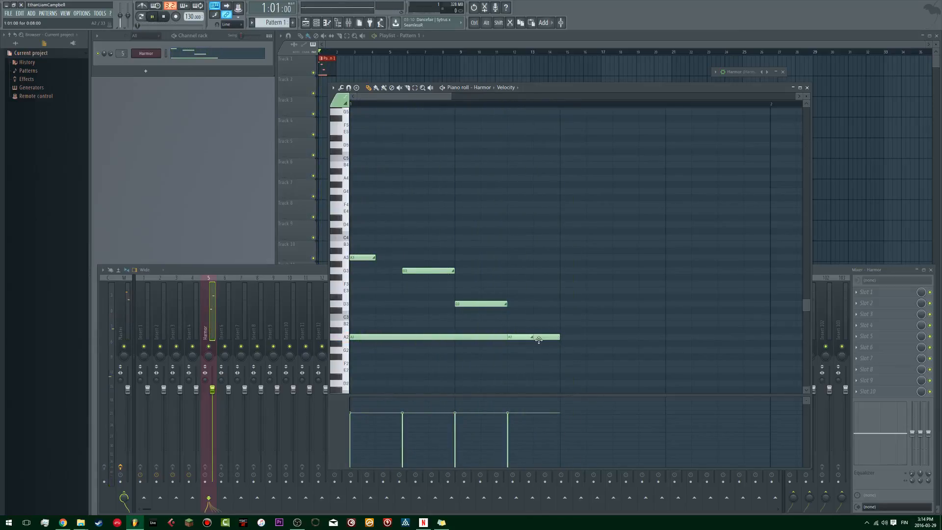
Step: Play the Harmor pattern back and close the piano roll
{"action": "key", "text": "space"}
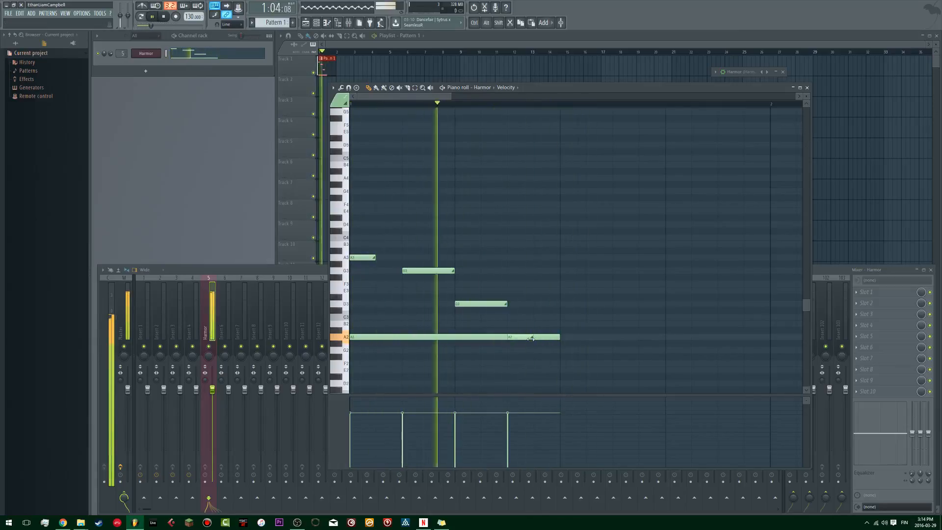
{"action": "key", "text": "space"}
{"action": "key", "text": "space"}
{"action": "key", "text": "space"}
{"action": "left_click", "coordinate": [807, 88]}
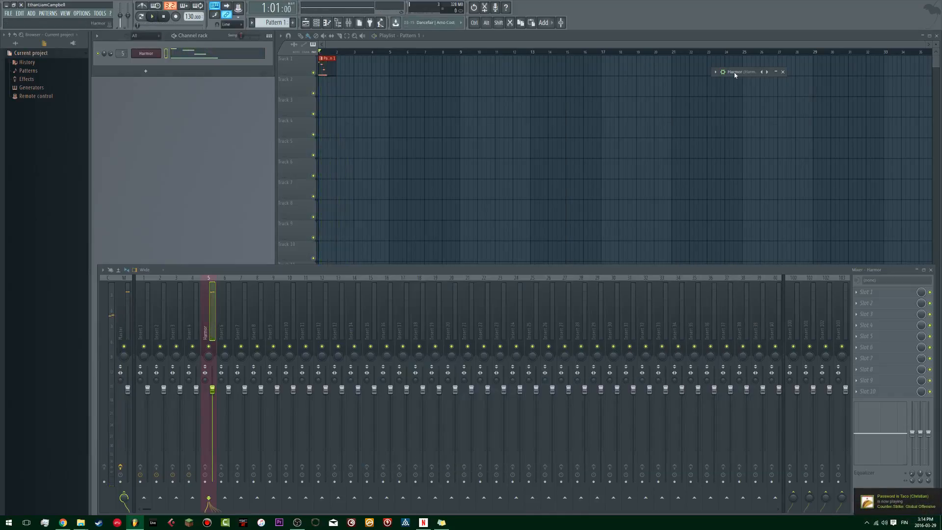
Step: Restore the Harmor plugin window, reposition it over the playlist and play the pattern
{"action": "double_click", "coordinate": [734, 74]}
{"action": "left_click_drag", "start_coordinate": [783, 76], "coordinate": [418, 66]}
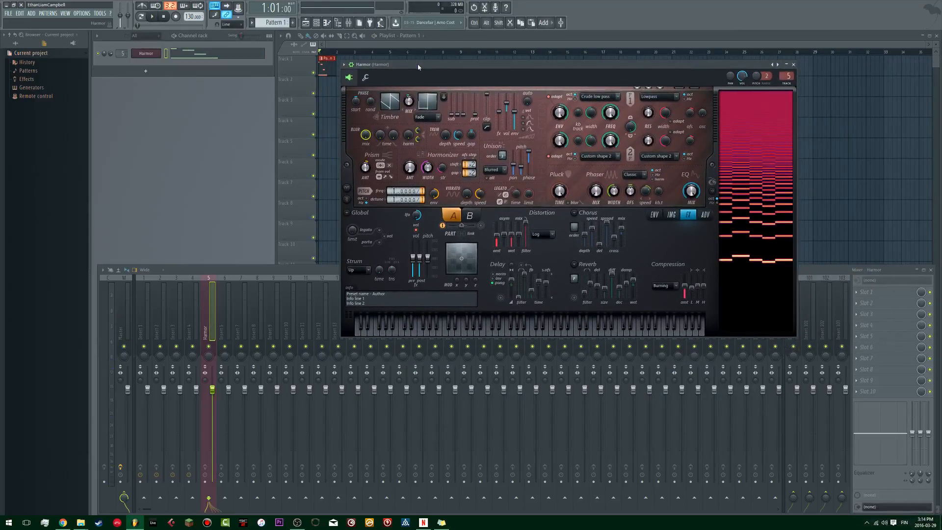
{"action": "key", "text": "space"}
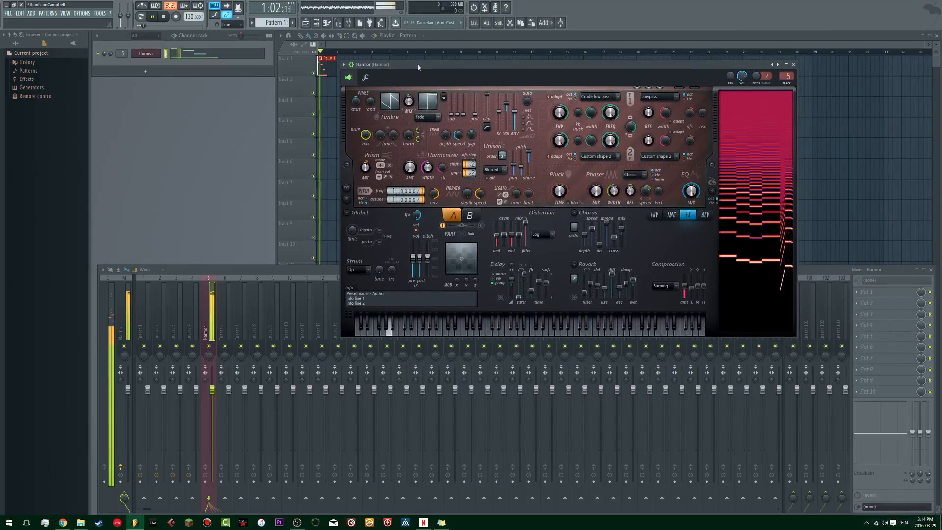
{"action": "key", "text": "space"}
{"action": "left_click_drag", "start_coordinate": [418, 66], "coordinate": [370, 77]}
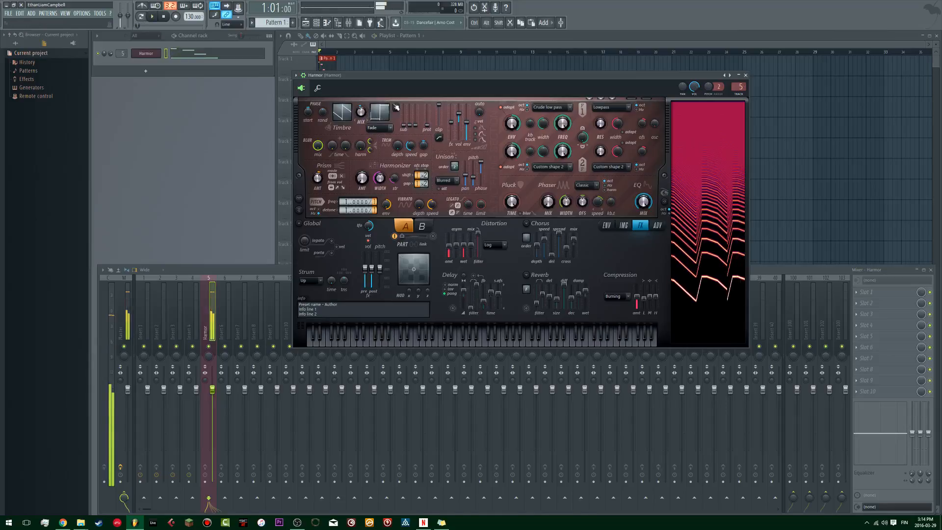
Step: Show Harmor's envelope editor and set its target to Local EQ
{"action": "left_click", "coordinate": [629, 227]}
{"action": "left_click", "coordinate": [607, 226]}
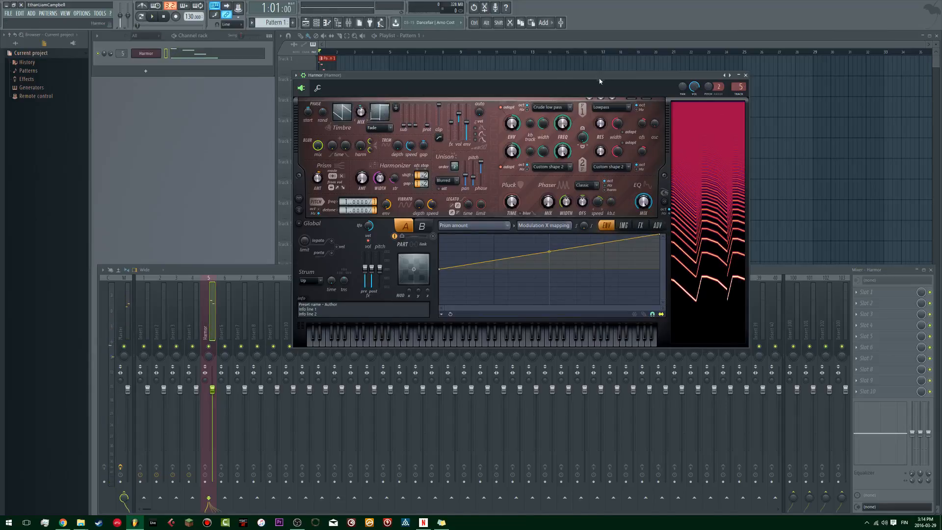
{"action": "left_click_drag", "start_coordinate": [600, 78], "coordinate": [513, 69]}
{"action": "left_click_drag", "start_coordinate": [371, 71], "coordinate": [390, 101]}
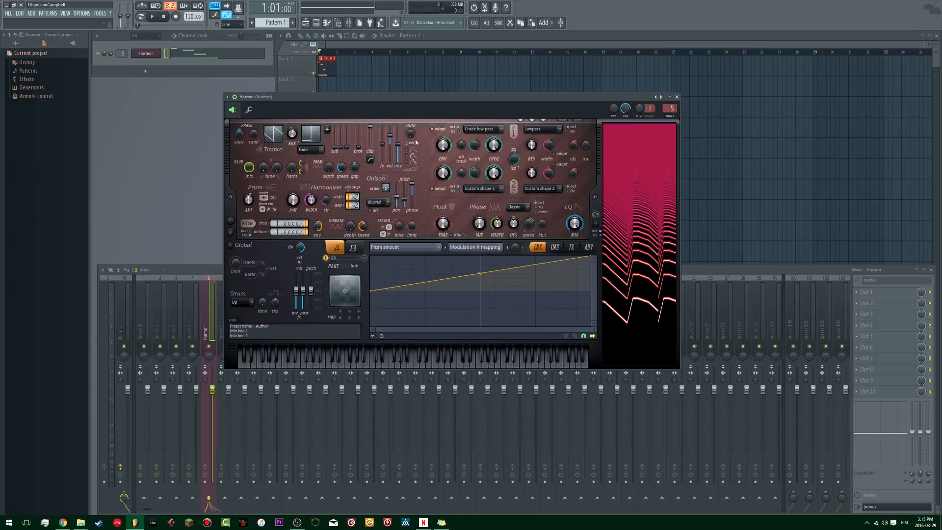
{"action": "left_click_drag", "start_coordinate": [405, 102], "coordinate": [415, 90]}
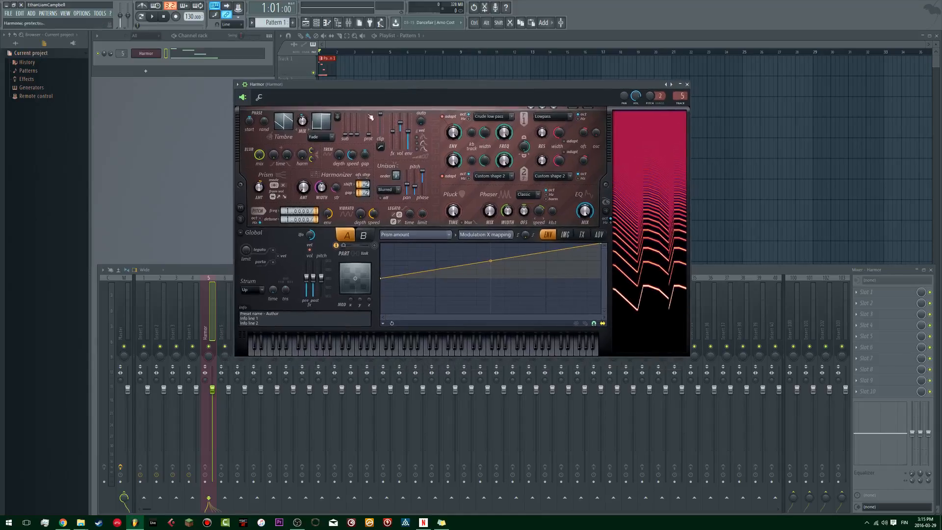
{"action": "left_click", "coordinate": [407, 235]}
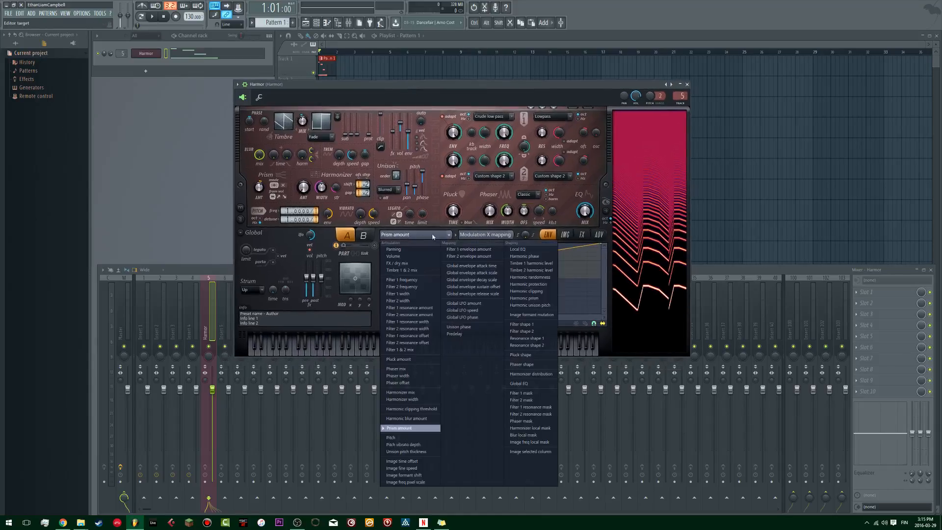
{"action": "left_click", "coordinate": [522, 251]}
{"action": "left_click", "coordinate": [408, 235]}
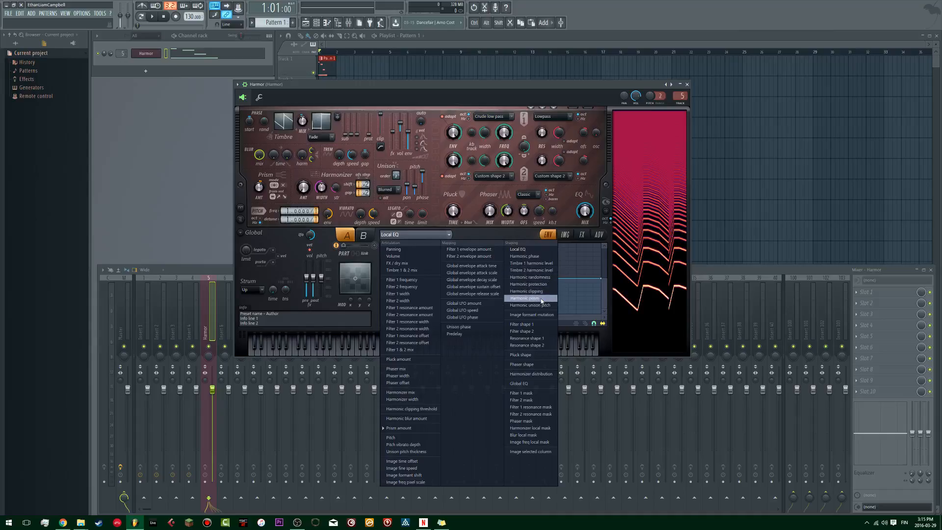
{"action": "left_click", "coordinate": [463, 196]}
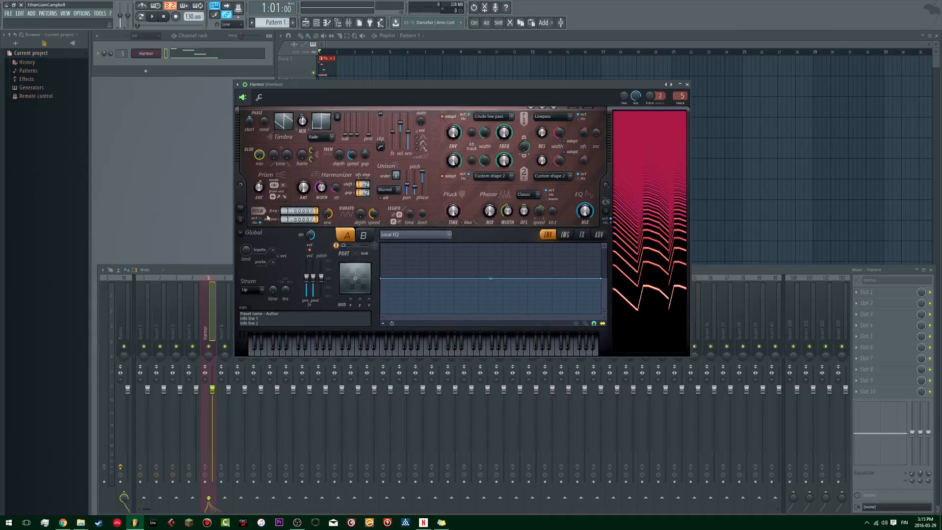
Step: Create an automation clip for Harmor's Prism amount, close the plugin and play the clip with the pattern in the playlist
{"action": "right_click", "coordinate": [259, 191]}
{"action": "left_click", "coordinate": [285, 207]}
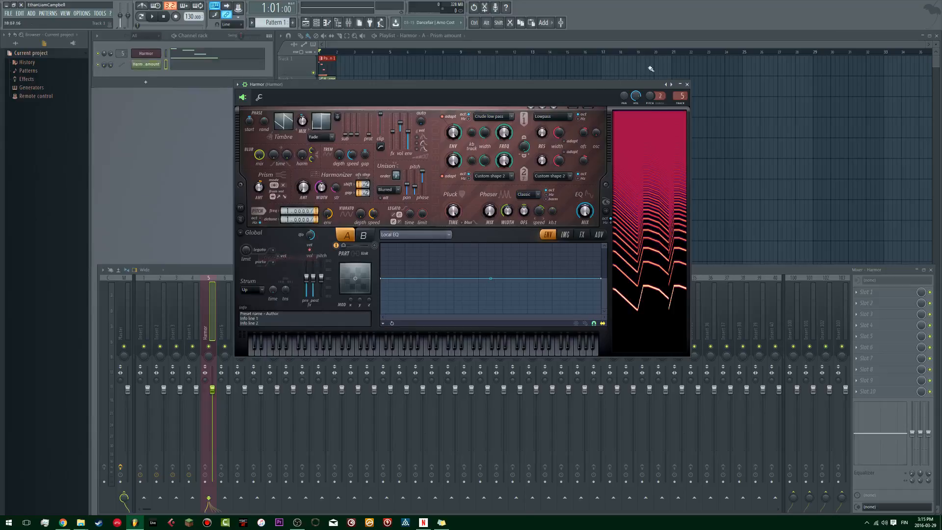
{"action": "left_click", "coordinate": [687, 84]}
{"action": "left_click", "coordinate": [404, 47]}
{"action": "scroll", "coordinate": [339, 101], "scroll_direction": "up", "scroll_amount": 5, "text": "ctrl"}
{"action": "scroll", "coordinate": [371, 113], "scroll_direction": "up", "scroll_amount": 2}
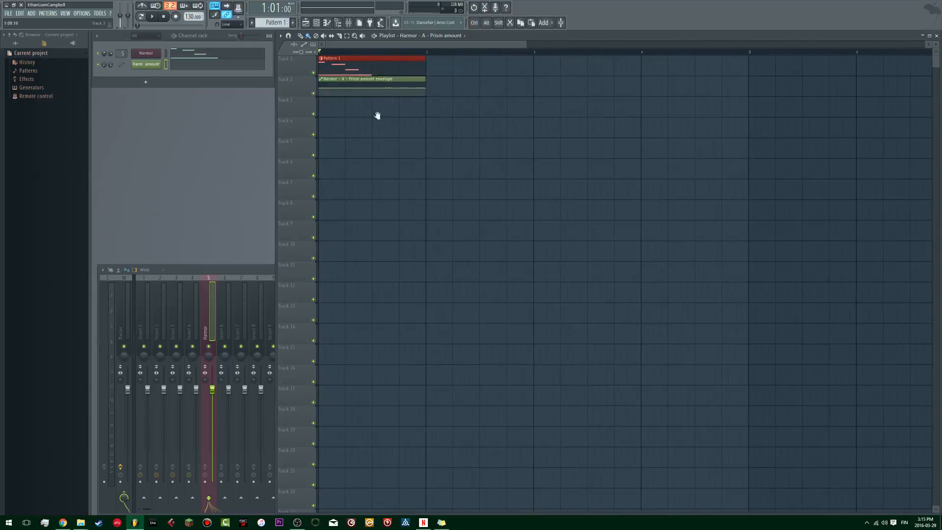
{"action": "key", "text": "space"}
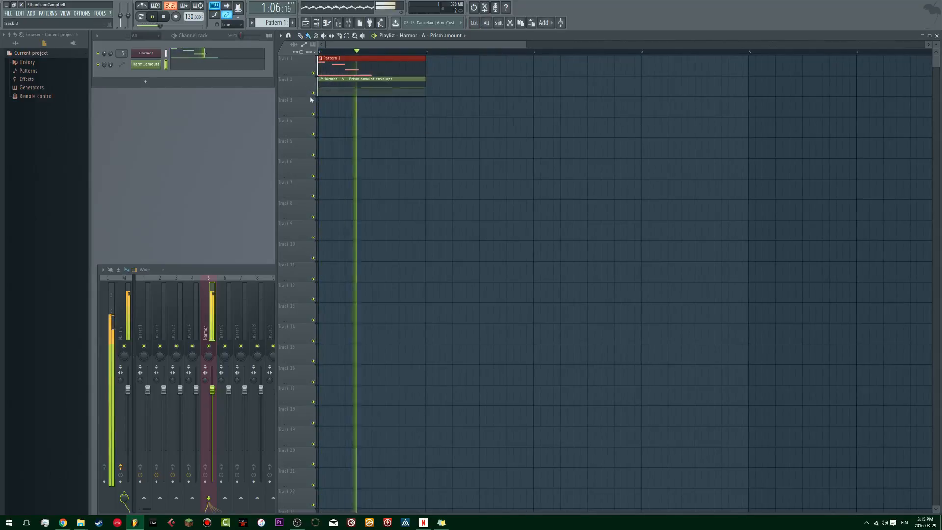
{"action": "key", "text": "space"}
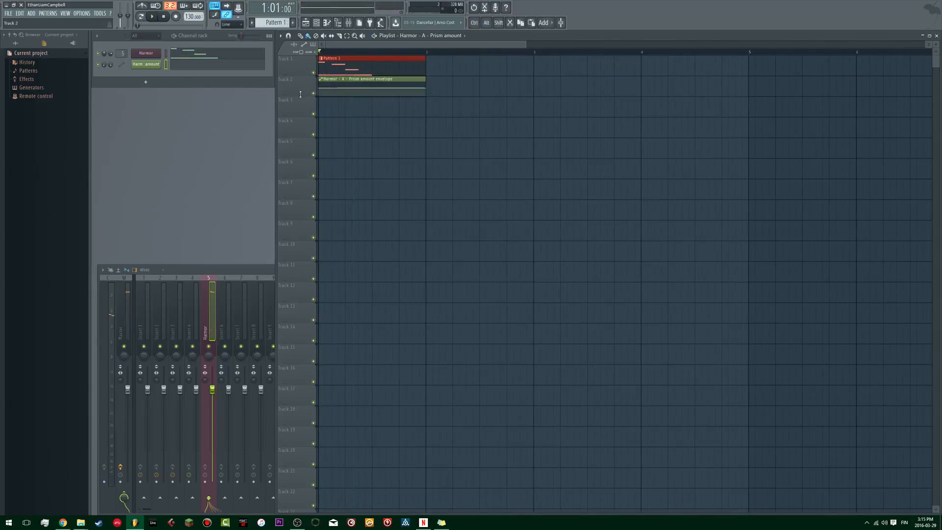
Step: Shorten the Prism amount automation clip to half a bar, with its ends at zero and a peak in between
{"action": "scroll", "coordinate": [408, 139], "scroll_direction": "down", "scroll_amount": 2}
{"action": "scroll", "coordinate": [388, 162], "scroll_direction": "up", "scroll_amount": 4}
{"action": "scroll", "coordinate": [373, 177], "scroll_direction": "down", "scroll_amount": 2}
{"action": "scroll", "coordinate": [367, 180], "scroll_direction": "up", "scroll_amount": 4}
{"action": "scroll", "coordinate": [343, 153], "scroll_direction": "up", "scroll_amount": 2}
{"action": "key", "text": "space"}
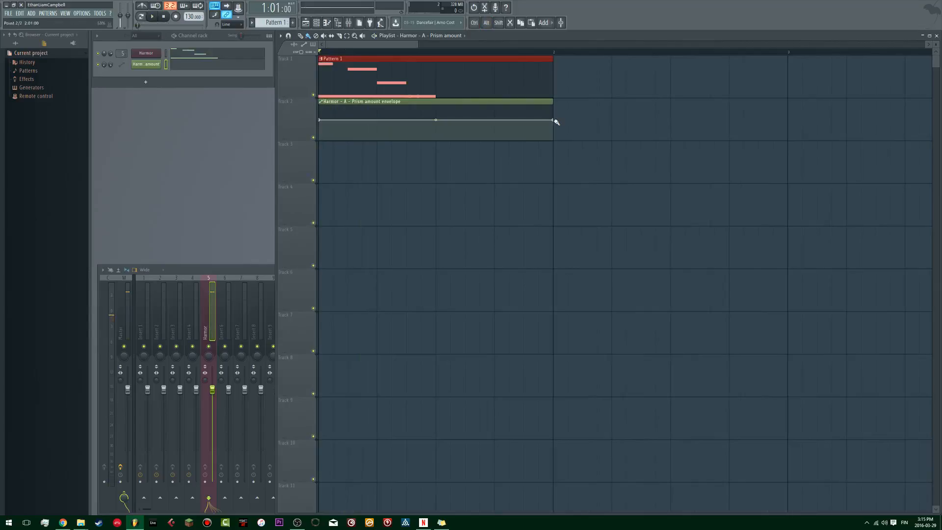
{"action": "left_click_drag", "start_coordinate": [555, 122], "coordinate": [435, 156]}
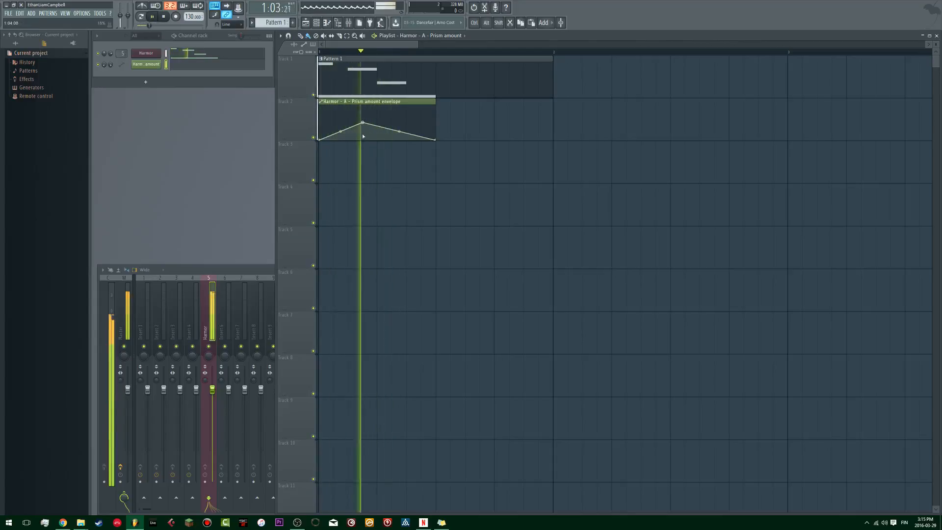
Step: Reshape the Prism amount envelope to peak one step in and decline gently to a point seven steps in, playing it back
{"action": "left_click_drag", "start_coordinate": [363, 123], "coordinate": [364, 107]}
{"action": "right_click", "coordinate": [335, 107]}
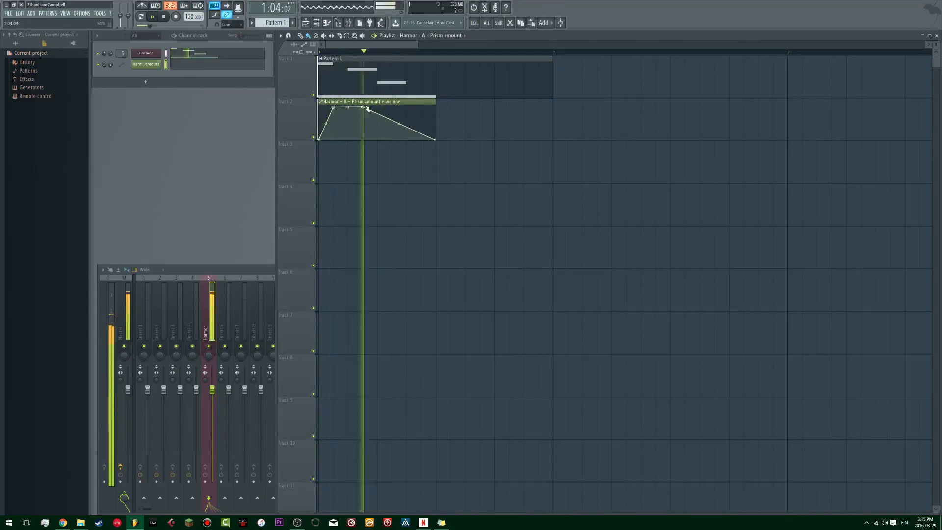
{"action": "right_click", "coordinate": [363, 107]}
{"action": "left_click", "coordinate": [376, 118]}
{"action": "key", "text": "space"}
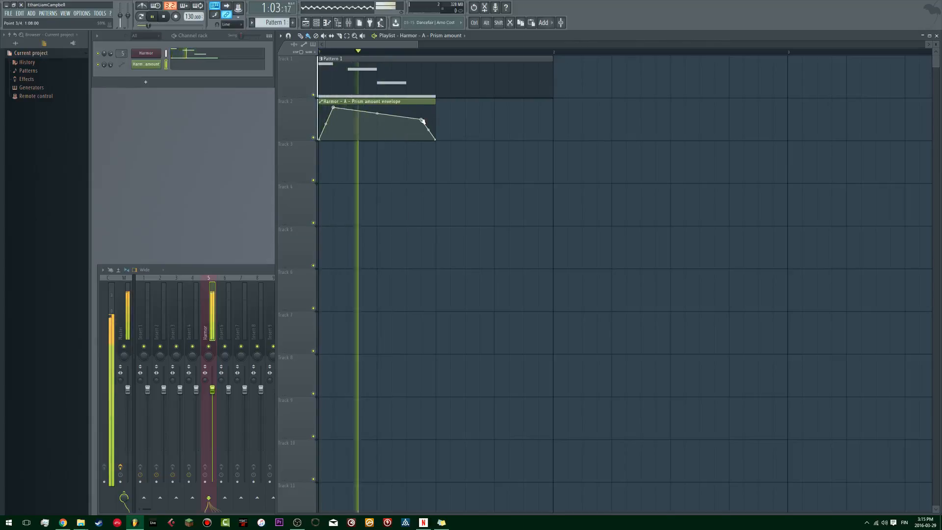
{"action": "key", "text": "space"}
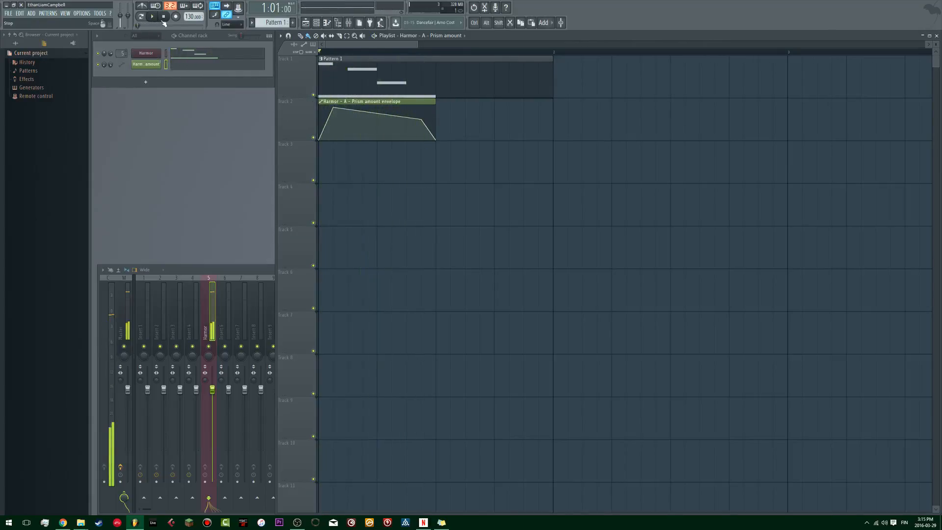
Step: Delete the Prism amount automation clip from the playlist and its channel from the channel rack
{"action": "left_click", "coordinate": [147, 53]}
{"action": "key", "text": "space"}
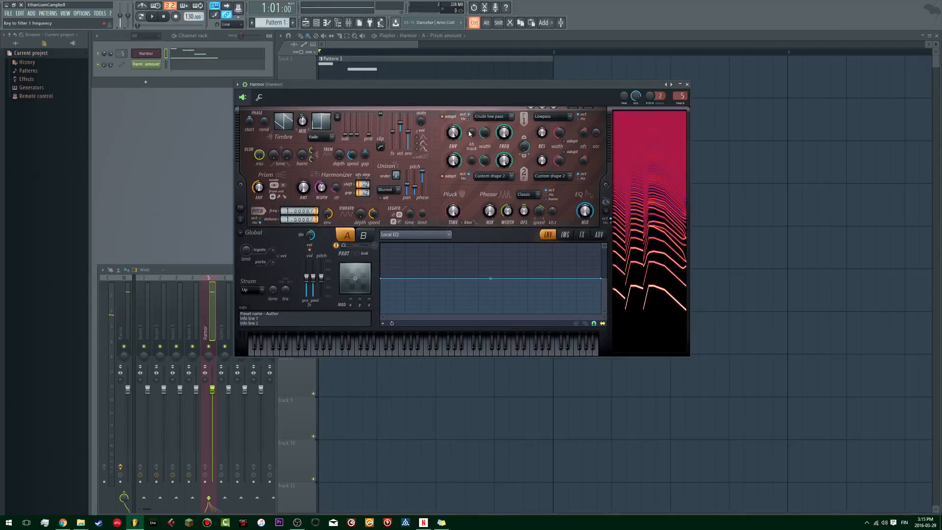
{"action": "left_click_drag", "start_coordinate": [408, 88], "coordinate": [415, 167]}
{"action": "right_click", "coordinate": [380, 102]}
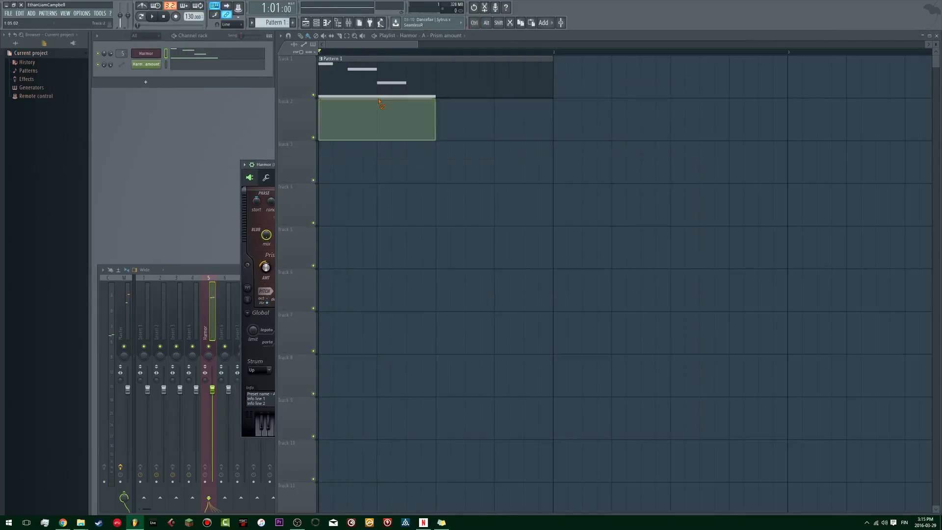
{"action": "right_click", "coordinate": [148, 65]}
{"action": "left_click", "coordinate": [175, 128]}
{"action": "key", "text": "Return"}
Step: Open Harmor and create an automation clip for its Modulation X parameter
{"action": "left_click", "coordinate": [155, 55]}
{"action": "left_click", "coordinate": [155, 57]}
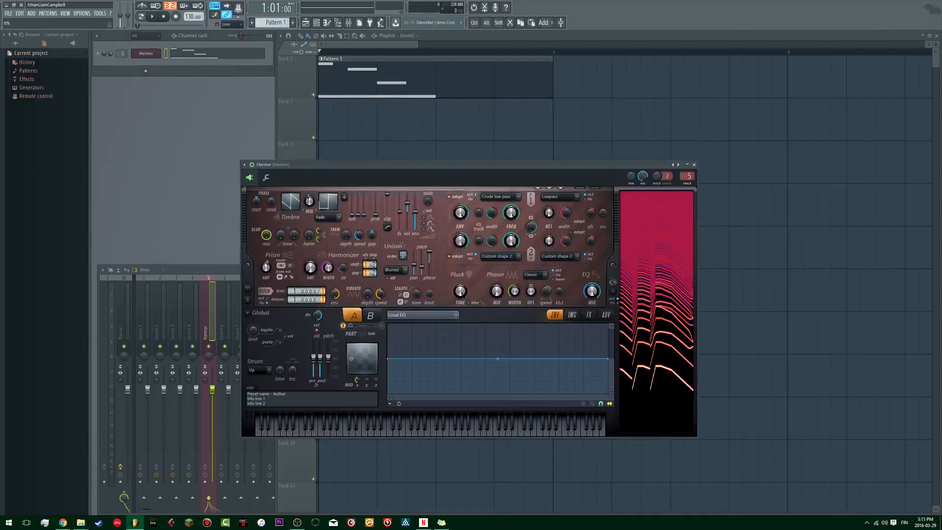
{"action": "right_click", "coordinate": [357, 380]}
{"action": "left_click", "coordinate": [384, 429]}
Step: Shape the Modulation X envelope with a peak two steps in and a gradual decline, and start playback
{"action": "right_click", "coordinate": [499, 130]}
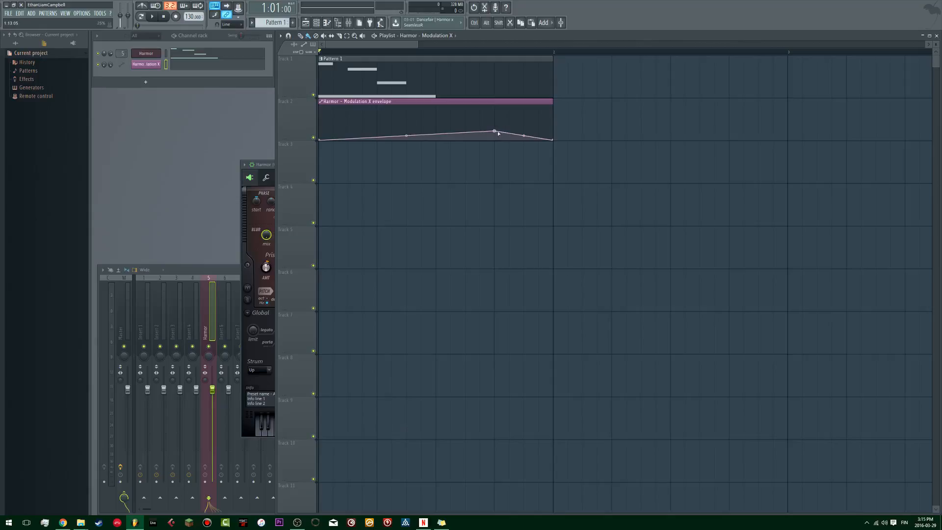
{"action": "right_click", "coordinate": [355, 121]}
{"action": "left_click_drag", "start_coordinate": [360, 104], "coordinate": [348, 111]}
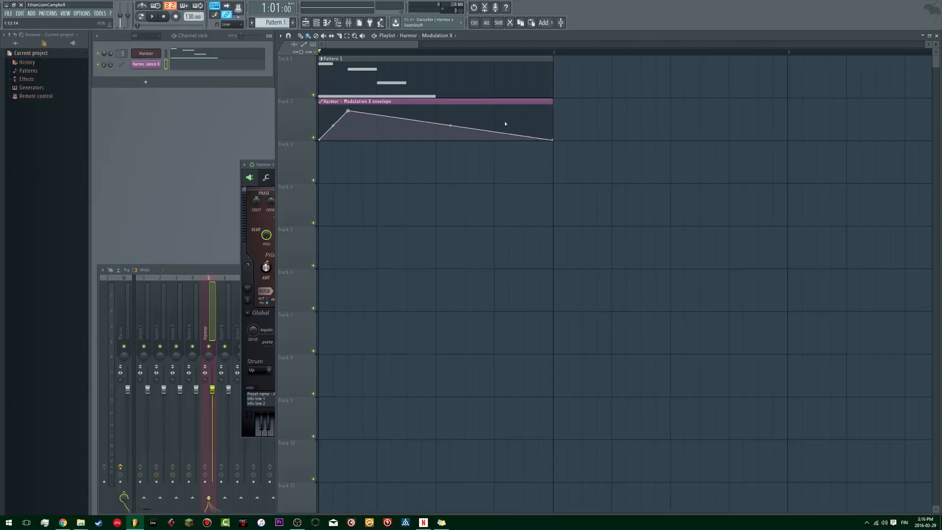
{"action": "key", "text": "space"}
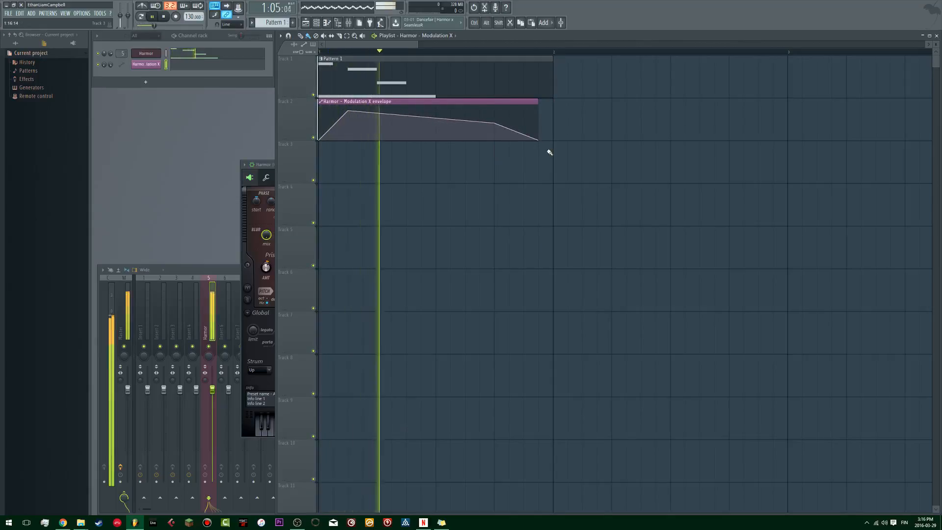
Step: Move the envelope's second point to six steps in and shorten the Modulation X clip to half a bar, checking by playback
{"action": "left_click_drag", "start_coordinate": [496, 123], "coordinate": [394, 122]}
{"action": "key", "text": "space"}
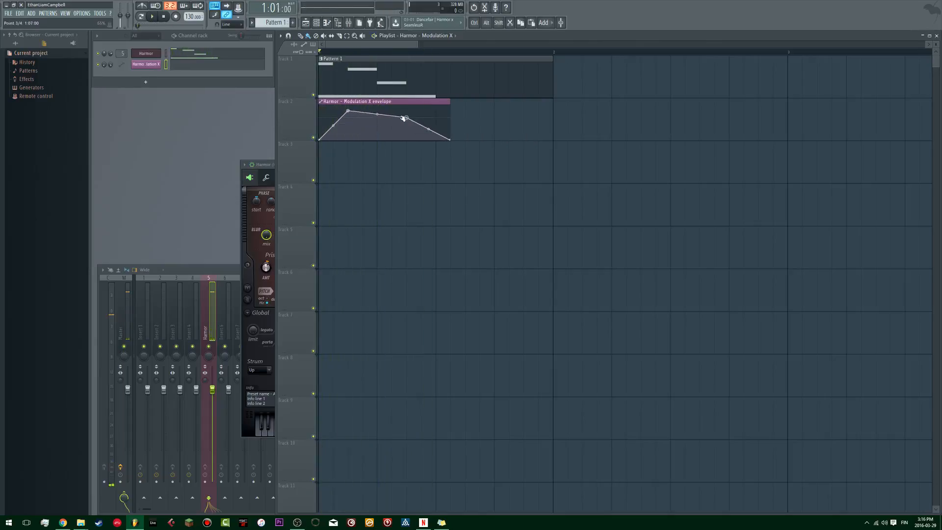
{"action": "key", "text": "space"}
{"action": "left_click_drag", "start_coordinate": [450, 139], "coordinate": [439, 142]}
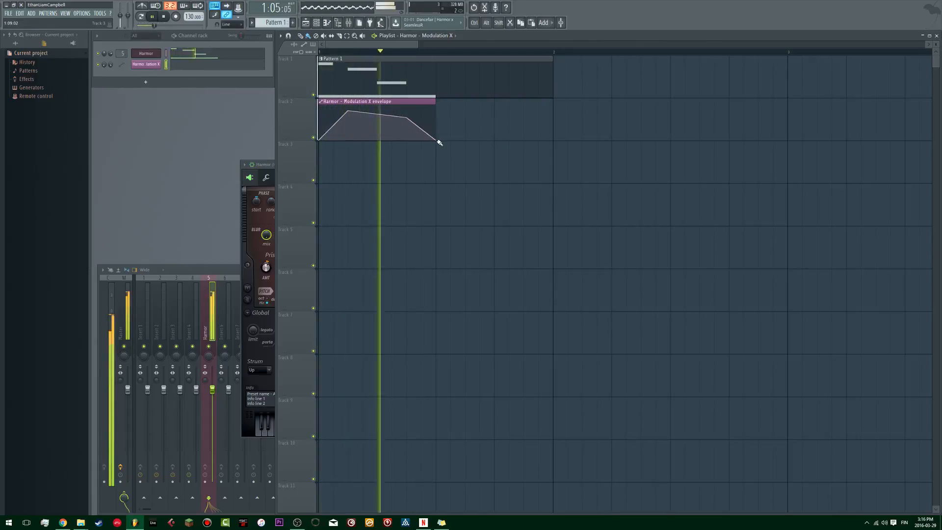
{"action": "key", "text": "space"}
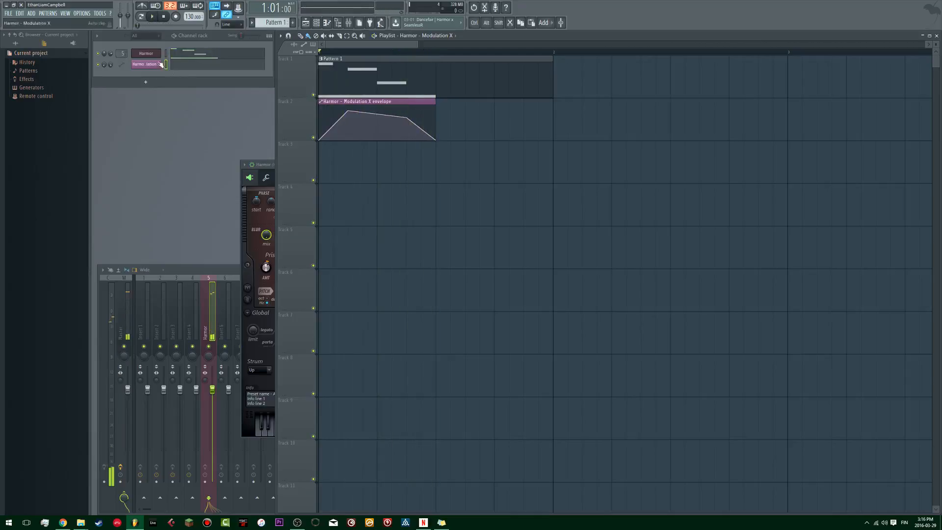
Step: Play the pattern repeatedly to audition the Modulation X automation
{"action": "key", "text": "space"}
{"action": "key", "text": "space"}
Step: Add a Modulation X peak one step in and delete the envelope point two steps in
{"action": "key", "text": "space"}
{"action": "left_click", "coordinate": [265, 168]}
{"action": "key", "text": "space"}
{"action": "key", "text": "space"}
{"action": "key", "text": "space"}
{"action": "key", "text": "space"}
{"action": "left_click_drag", "start_coordinate": [348, 112], "coordinate": [350, 114]}
{"action": "key", "text": "space"}
{"action": "key", "text": "space"}
{"action": "key", "text": "space"}
{"action": "key", "text": "space"}
Step: Lower the first Modulation X peak slightly and play the pattern to check the change
{"action": "key", "text": "space"}
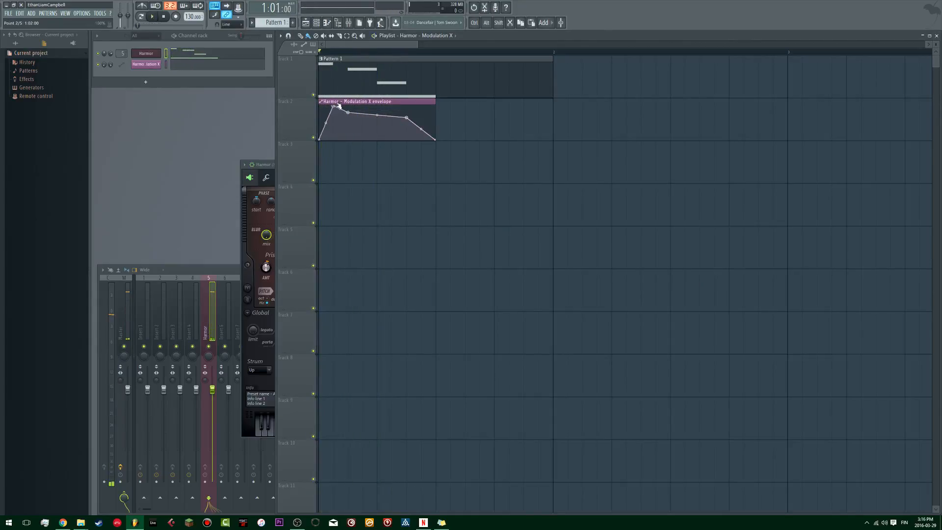
{"action": "right_click", "coordinate": [348, 114]}
{"action": "left_click", "coordinate": [360, 119]}
{"action": "key", "text": "space"}
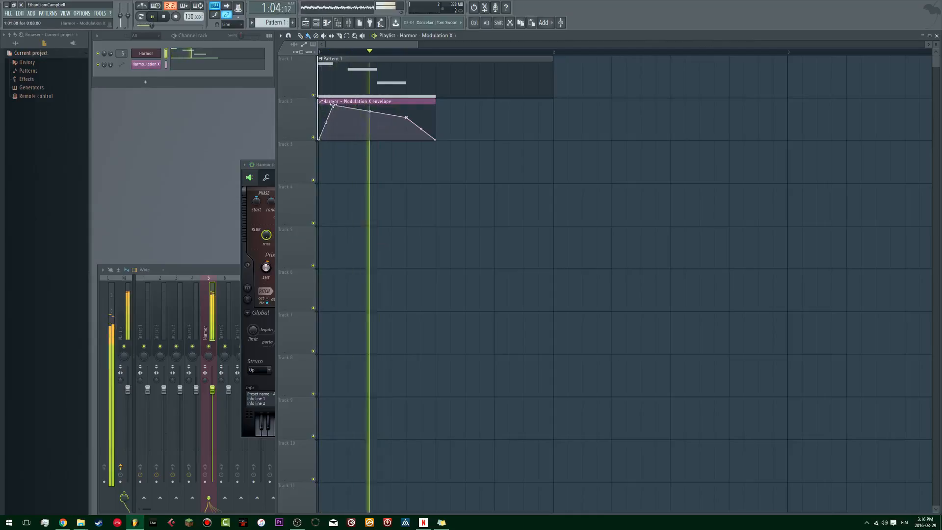
{"action": "key", "text": "space"}
{"action": "left_click_drag", "start_coordinate": [334, 107], "coordinate": [334, 112]}
{"action": "key", "text": "space"}
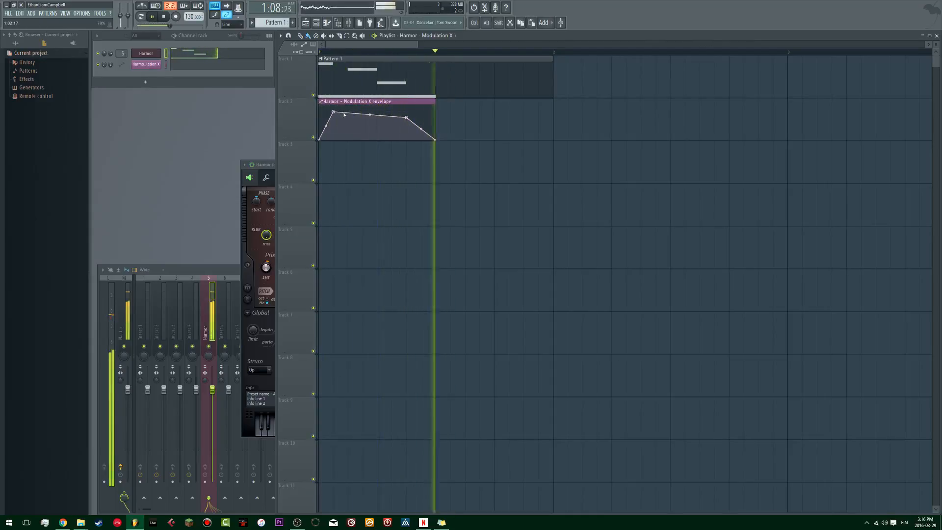
{"action": "key", "text": "space"}
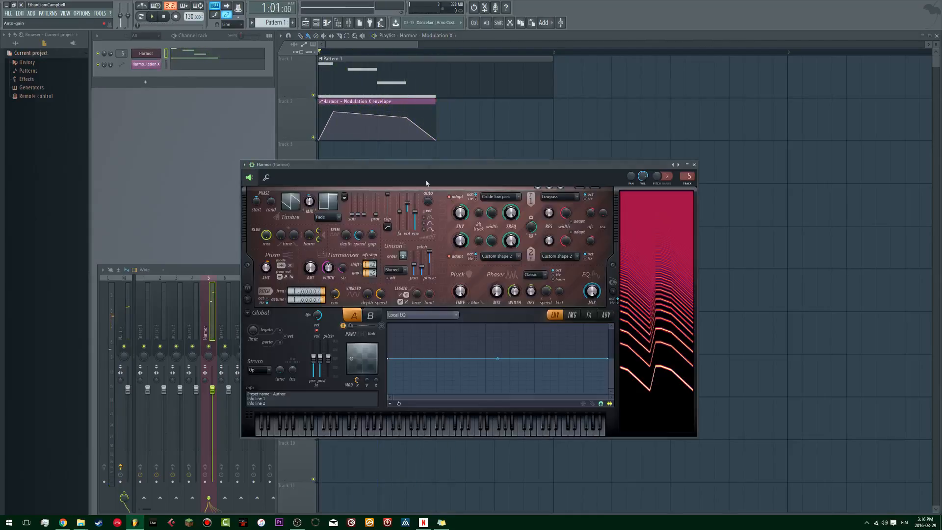
Step: Reposition the Harmor window over the playlist and audition the automated pattern
{"action": "left_click_drag", "start_coordinate": [452, 169], "coordinate": [415, 119]}
{"action": "key", "text": "space"}
{"action": "key", "text": "space"}
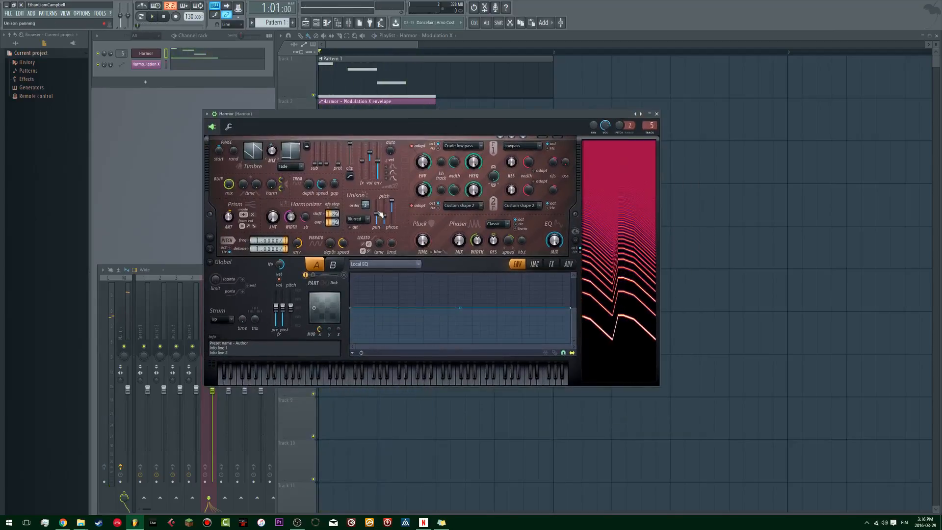
{"action": "key", "text": "space"}
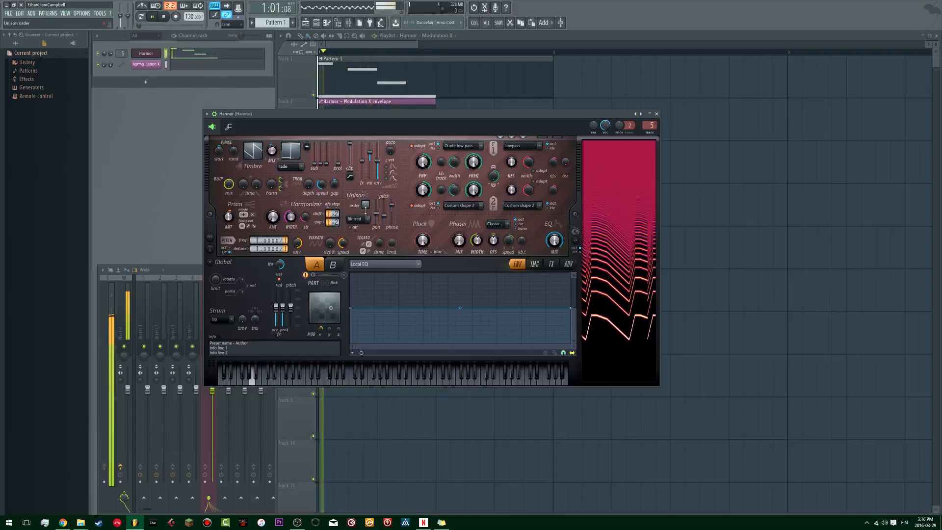
Step: Stop playback, reposition the Harmor window over the playlist and show its effects settings
{"action": "key", "text": "space"}
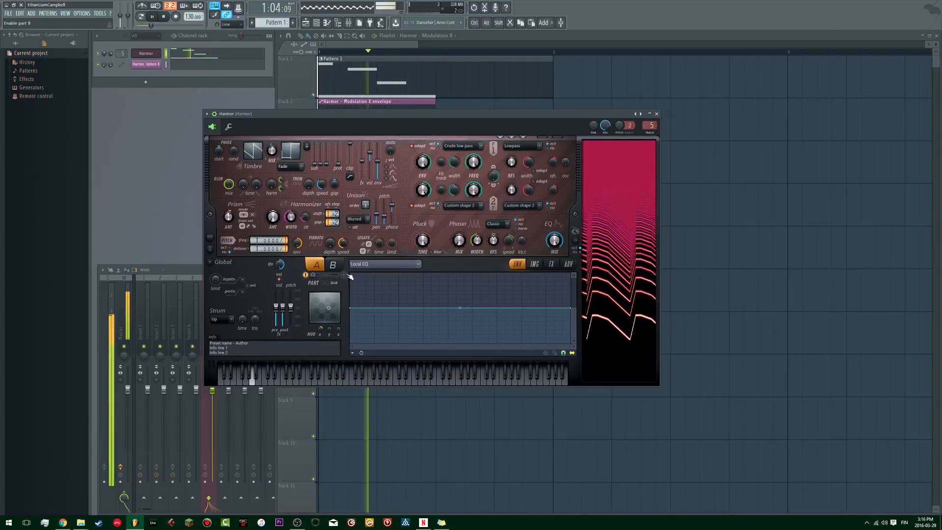
{"action": "left_click_drag", "start_coordinate": [383, 118], "coordinate": [446, 103]}
{"action": "left_click", "coordinate": [597, 250]}
{"action": "left_click", "coordinate": [614, 249]}
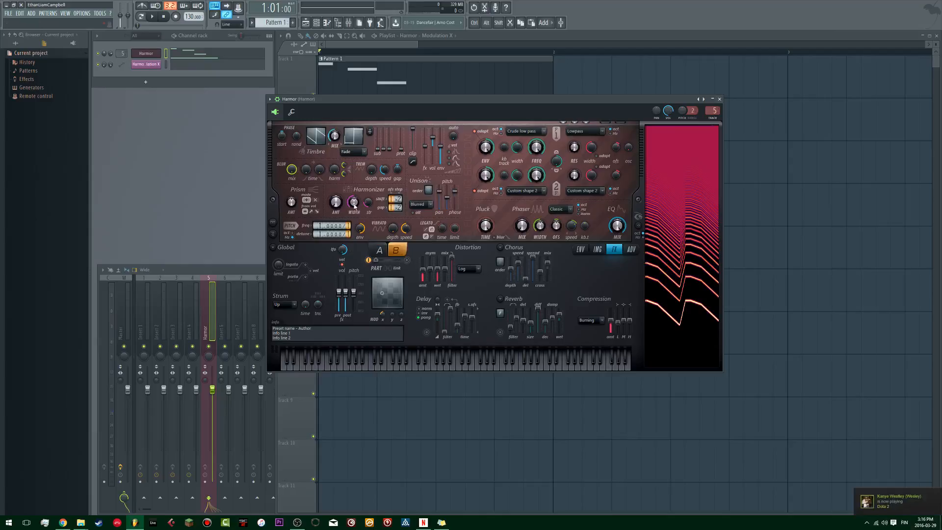
Step: Raise the timbre mix of Harmor's part A and play the pattern to check the sound
{"action": "key", "text": "space"}
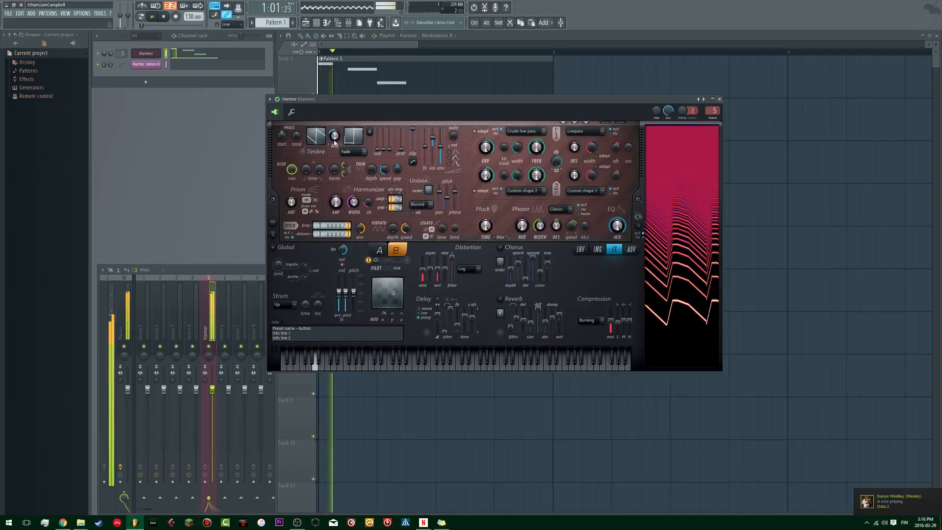
{"action": "left_click", "coordinate": [379, 250]}
{"action": "key", "text": "space"}
{"action": "left_click_drag", "start_coordinate": [335, 140], "coordinate": [334, 123]}
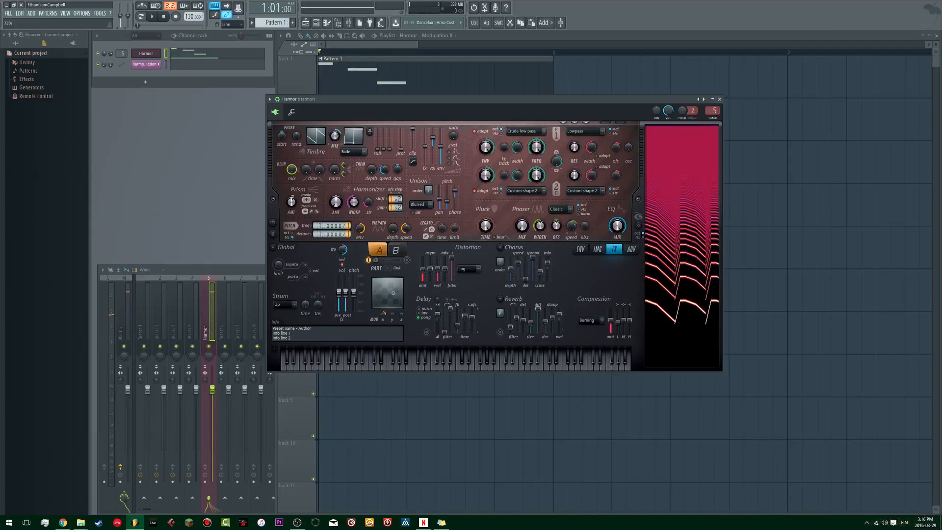
{"action": "key", "text": "space"}
Step: Create an automation clip for Harmor's Part A & B mix and move the plugin window clear of it
{"action": "right_click", "coordinate": [380, 261]}
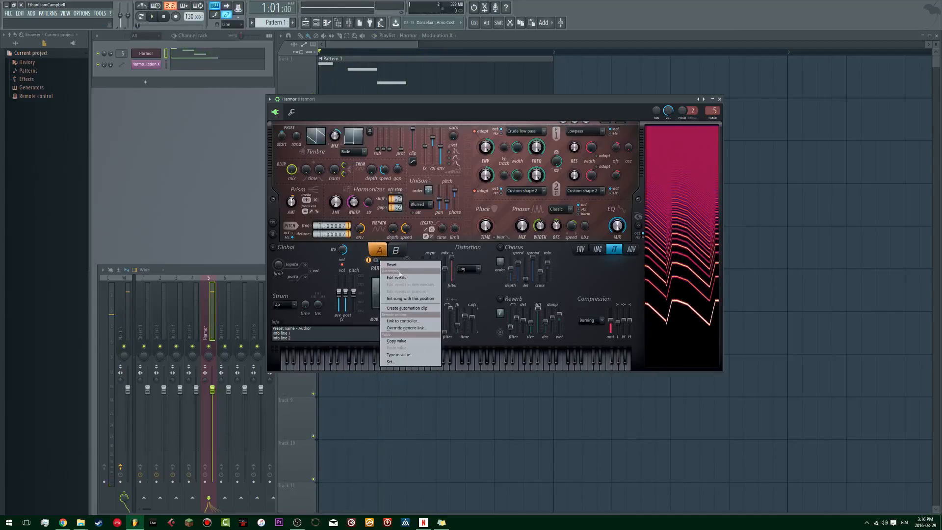
{"action": "left_click", "coordinate": [409, 310]}
{"action": "left_click_drag", "start_coordinate": [367, 101], "coordinate": [544, 92]}
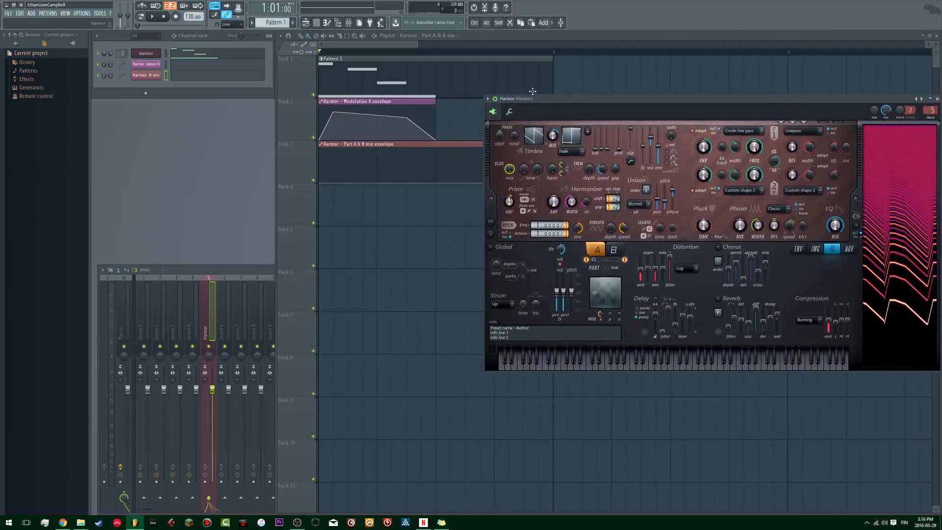
Step: Shape the Part A & B mix envelope into a low plateau falling to zero mid-bar and delete its end point at bar 2
{"action": "left_click", "coordinate": [350, 171]}
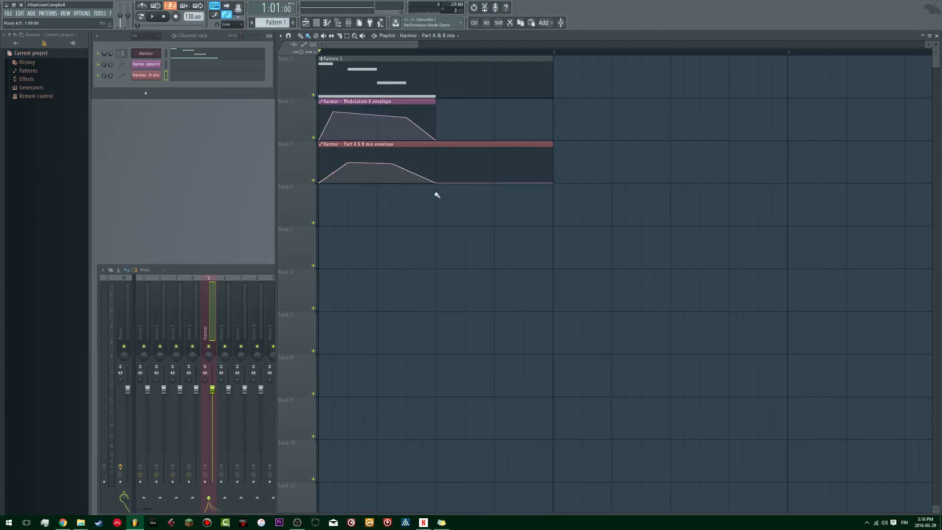
{"action": "key", "text": "space"}
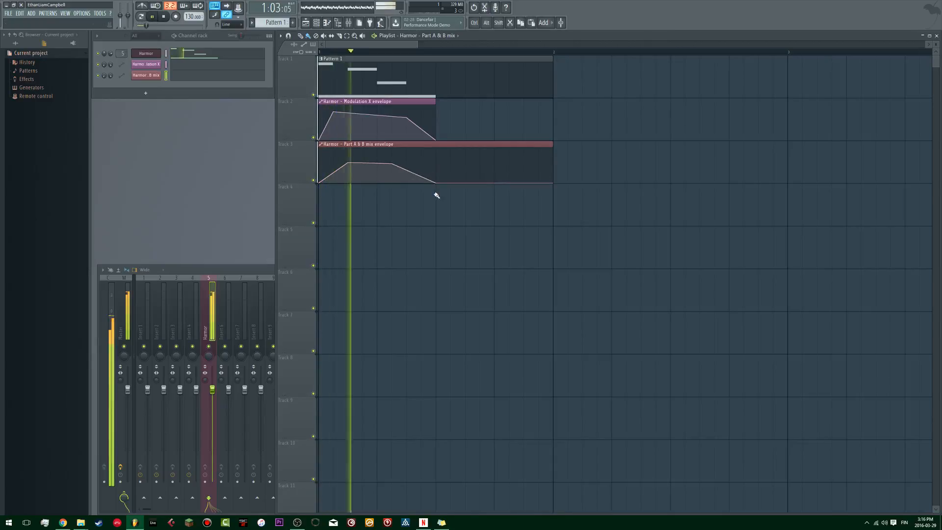
{"action": "right_click", "coordinate": [554, 183]}
{"action": "left_click", "coordinate": [570, 194]}
{"action": "key", "text": "space"}
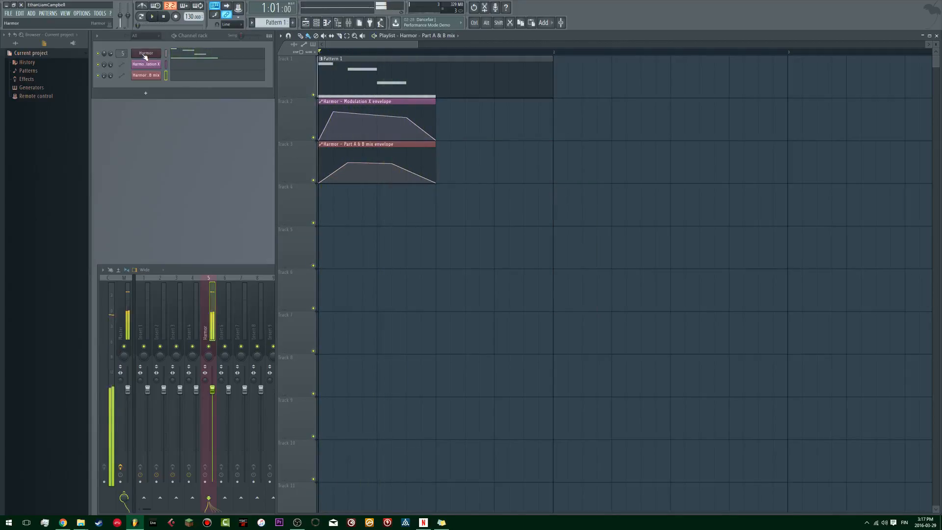
Step: Reopen Harmor, adjust the frequency multiplier of part A and play the pattern to hear it
{"action": "left_click", "coordinate": [146, 54]}
{"action": "key", "text": "space"}
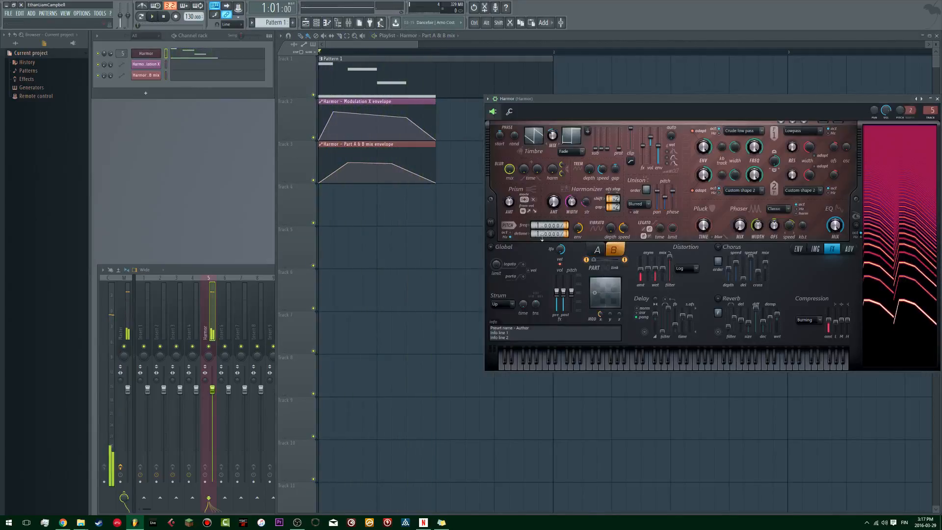
{"action": "left_click", "coordinate": [598, 251]}
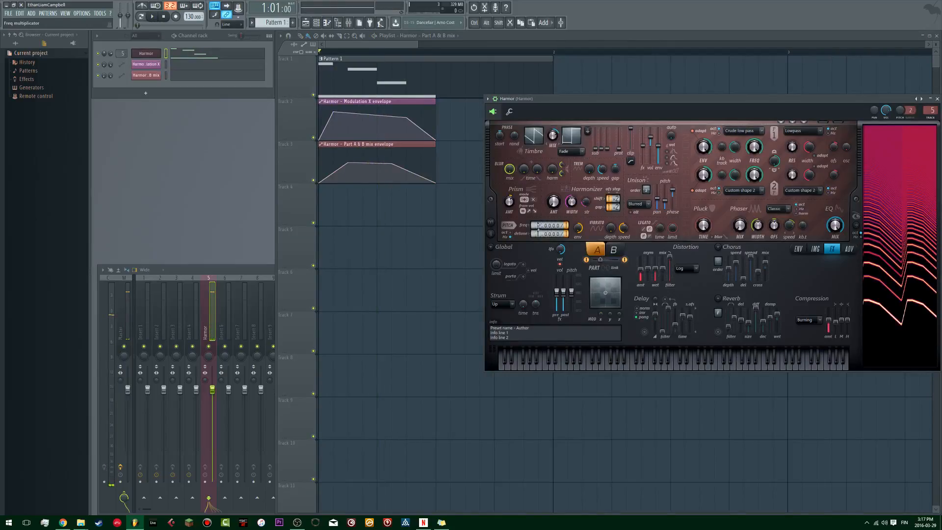
{"action": "key", "text": "space"}
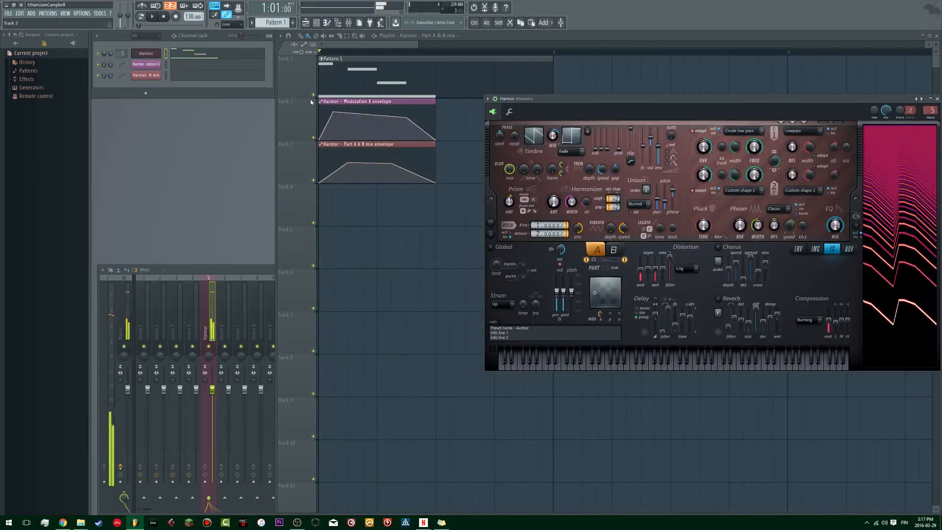
{"action": "key", "text": "space"}
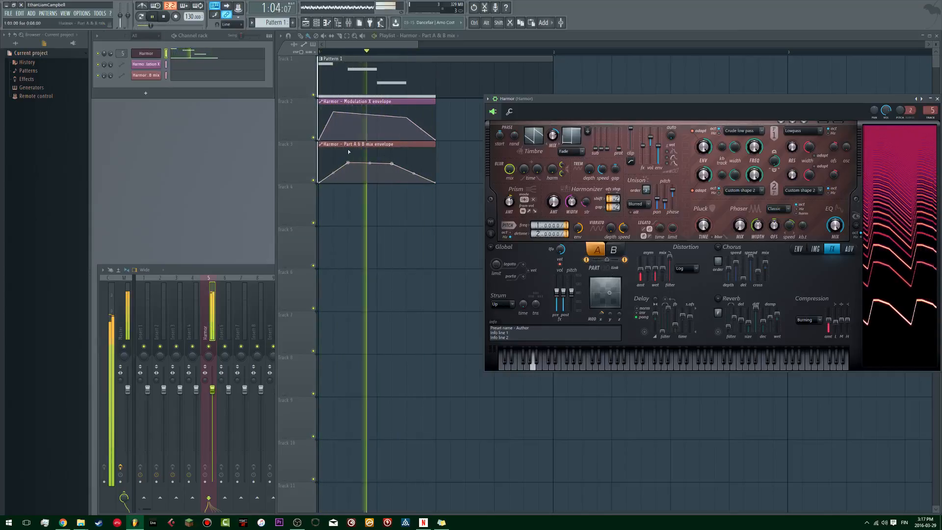
Step: Lower both peaks of the Part A & B mix envelope into a gentle slope and audition the pattern
{"action": "key", "text": "space"}
{"action": "left_click", "coordinate": [349, 163]}
{"action": "left_click_drag", "start_coordinate": [392, 164], "coordinate": [393, 175]}
{"action": "key", "text": "space"}
{"action": "key", "text": "space"}
{"action": "key", "text": "space"}
{"action": "key", "text": "space"}
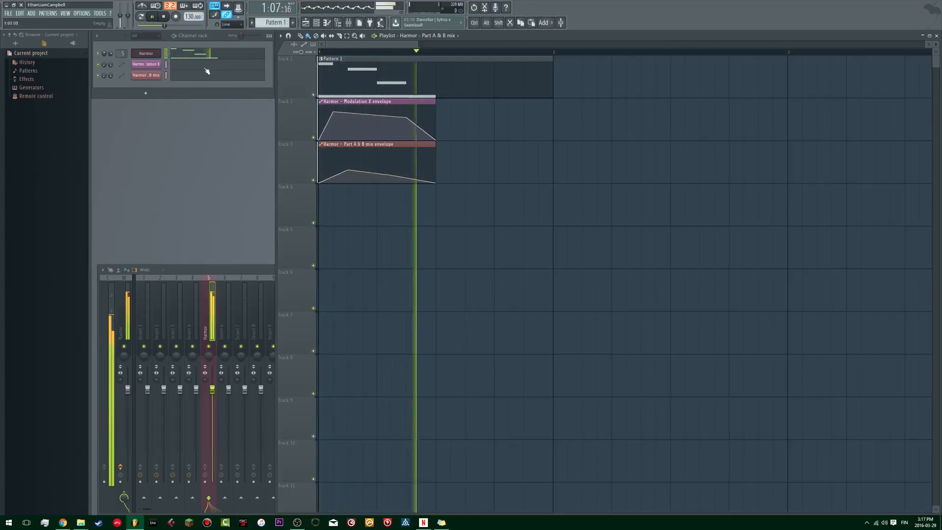
Step: Reopen Harmor and switch to part B and back to part A while auditioning the pattern
{"action": "left_click", "coordinate": [151, 57]}
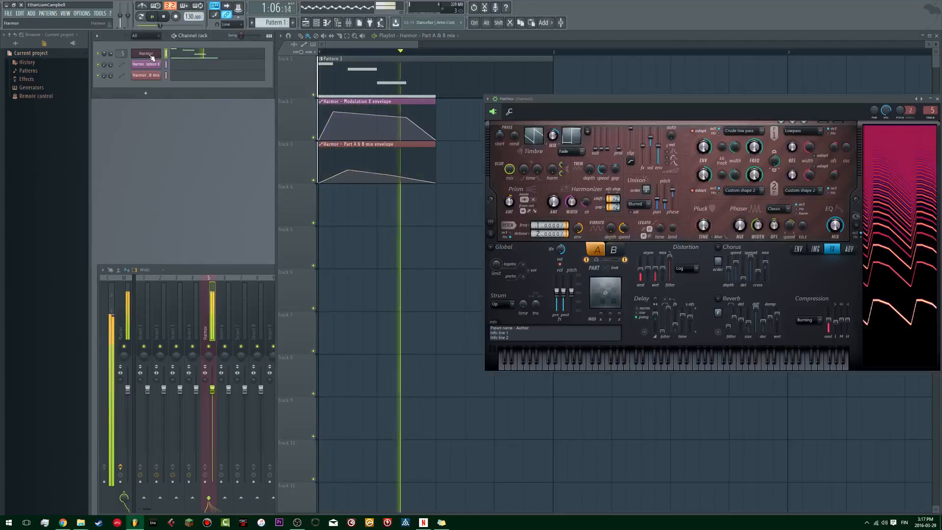
{"action": "left_click", "coordinate": [614, 250]}
{"action": "key", "text": "space"}
{"action": "left_click", "coordinate": [596, 251]}
{"action": "key", "text": "space"}
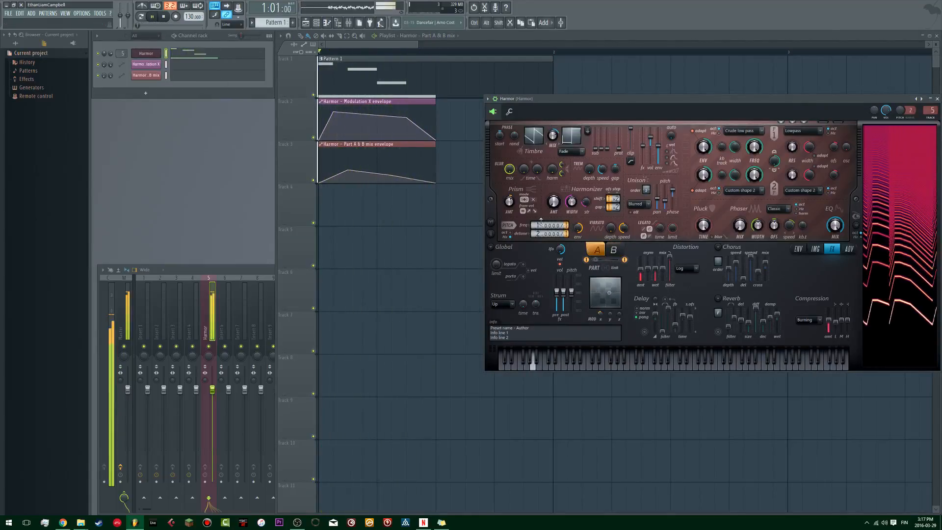
{"action": "key", "text": "space"}
Step: Open the pattern in the piano roll, transpose all notes down one octave and play it
{"action": "key", "text": "space"}
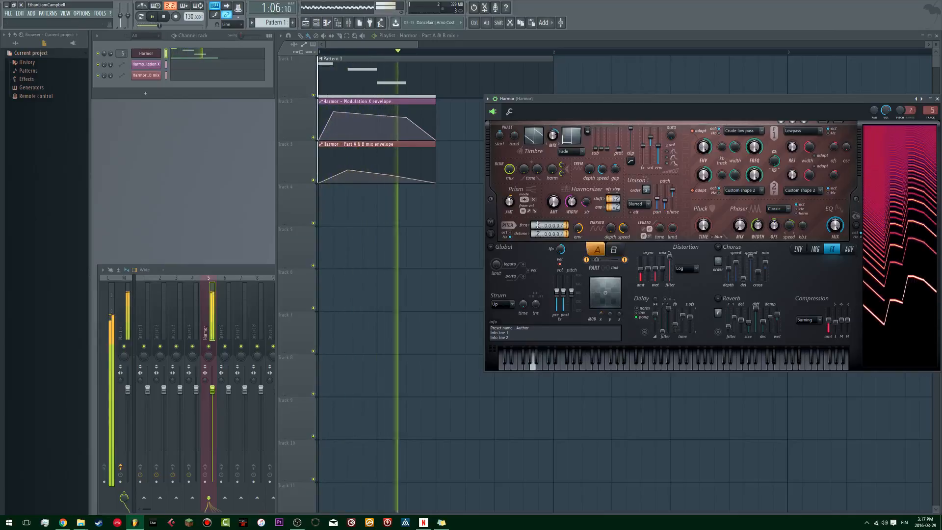
{"action": "double_click", "coordinate": [360, 80]}
{"action": "key", "text": "space"}
{"action": "left_click_drag", "start_coordinate": [576, 200], "coordinate": [349, 382]}
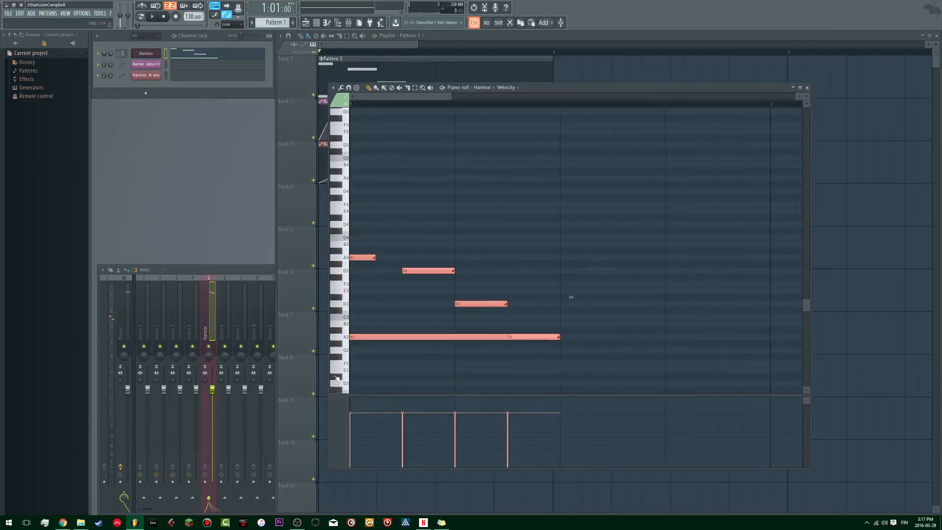
{"action": "key", "text": "ctrl+Down"}
{"action": "key", "text": "space"}
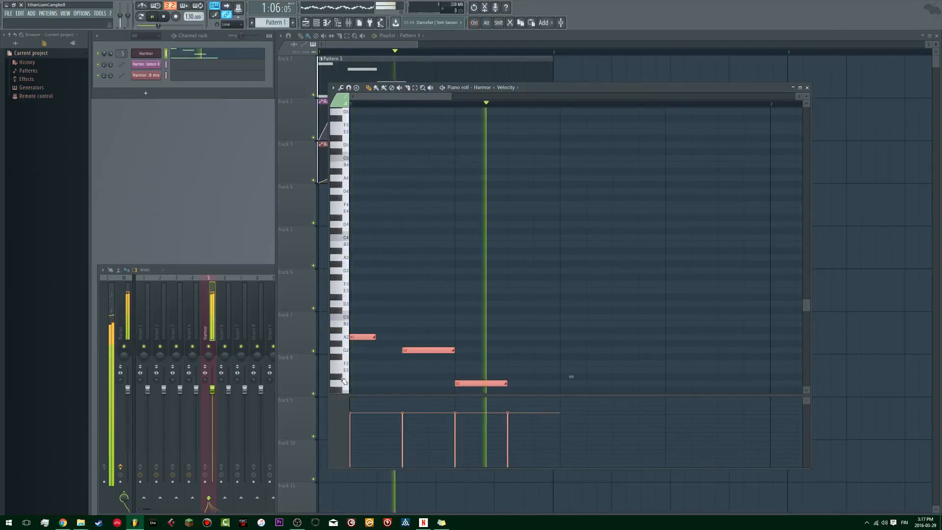
Step: Transpose all the notes back up one octave, audition them and close the piano roll
{"action": "scroll", "coordinate": [361, 265], "scroll_direction": "down", "scroll_amount": 5}
{"action": "key", "text": "space"}
{"action": "key", "text": "ctrl+Up"}
{"action": "key", "text": "space"}
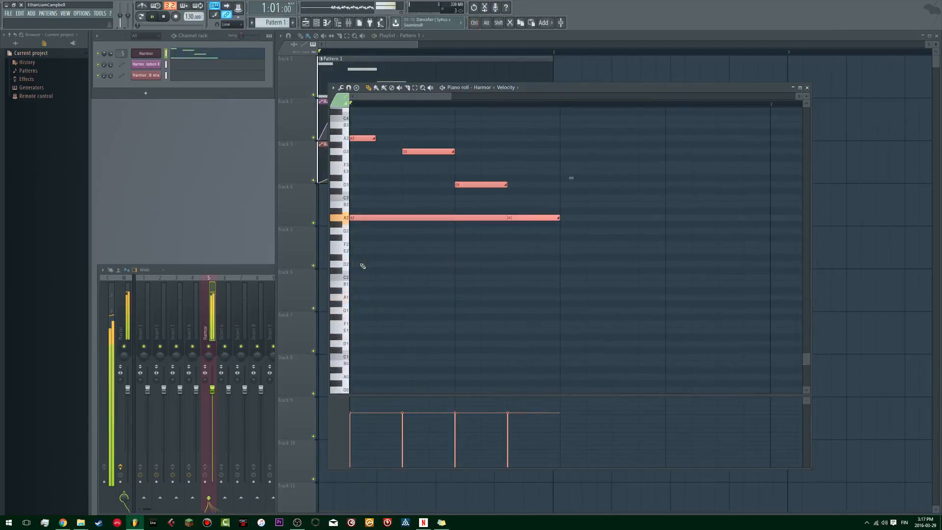
{"action": "left_click", "coordinate": [808, 88]}
Step: Mute and unmute the playlist track holding the Part A & B mix automation during playback
{"action": "left_click", "coordinate": [314, 181]}
{"action": "left_click", "coordinate": [314, 181]}
{"action": "key", "text": "space"}
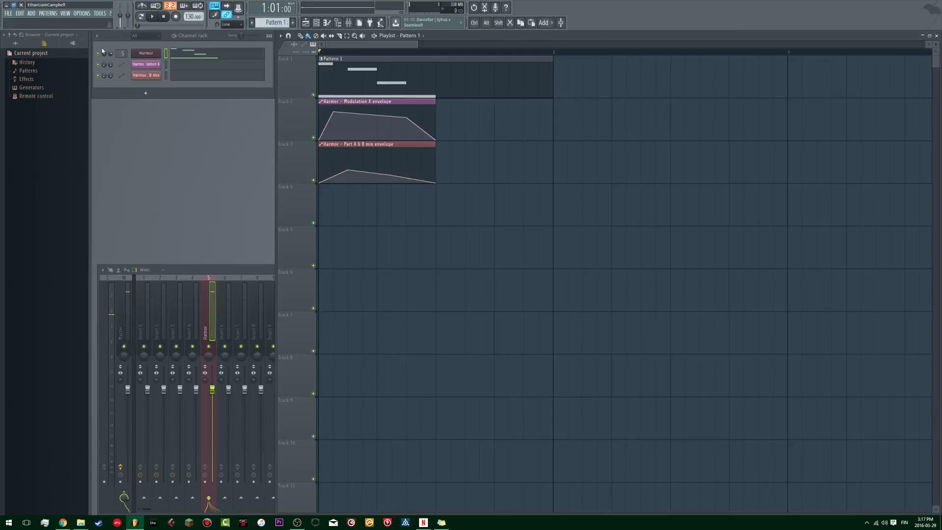
Step: Reopen Harmor, move its window over the playlist and play the pattern with part B and part A shown
{"action": "left_click", "coordinate": [145, 52]}
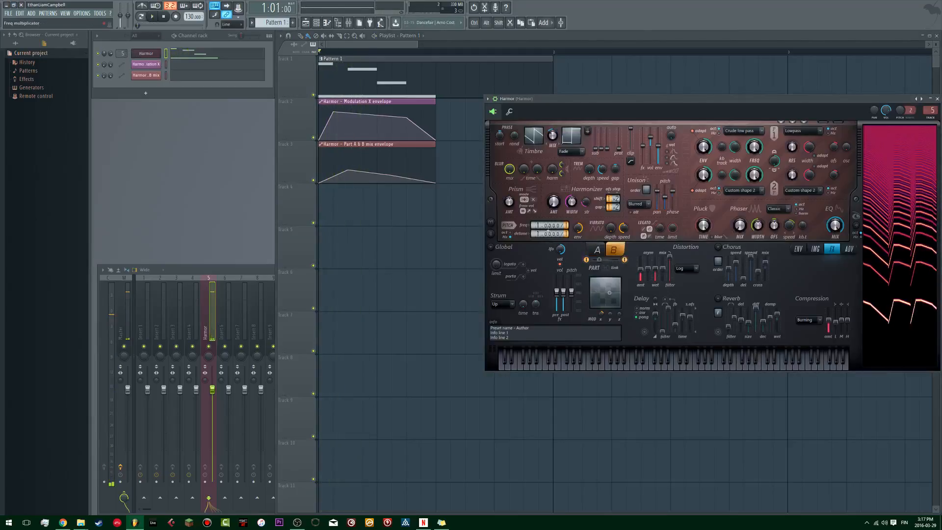
{"action": "key", "text": "space"}
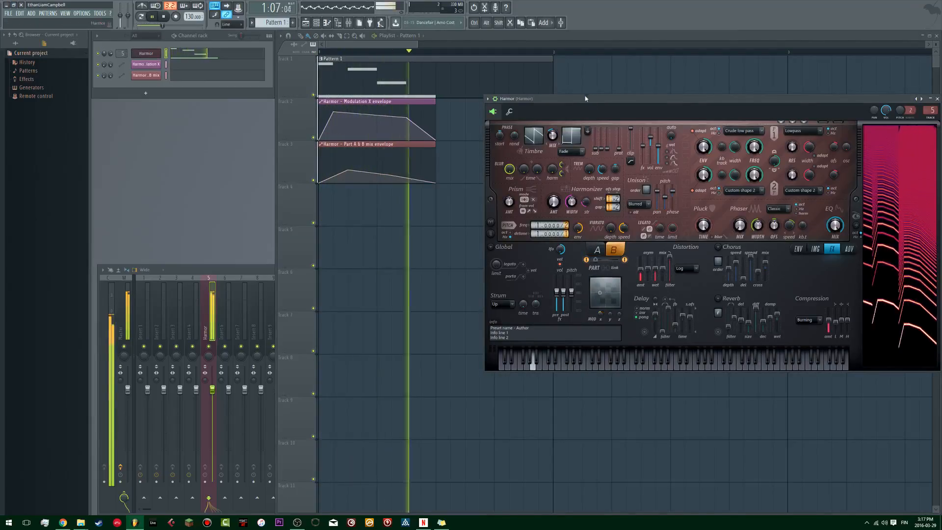
{"action": "left_click_drag", "start_coordinate": [585, 99], "coordinate": [509, 107]}
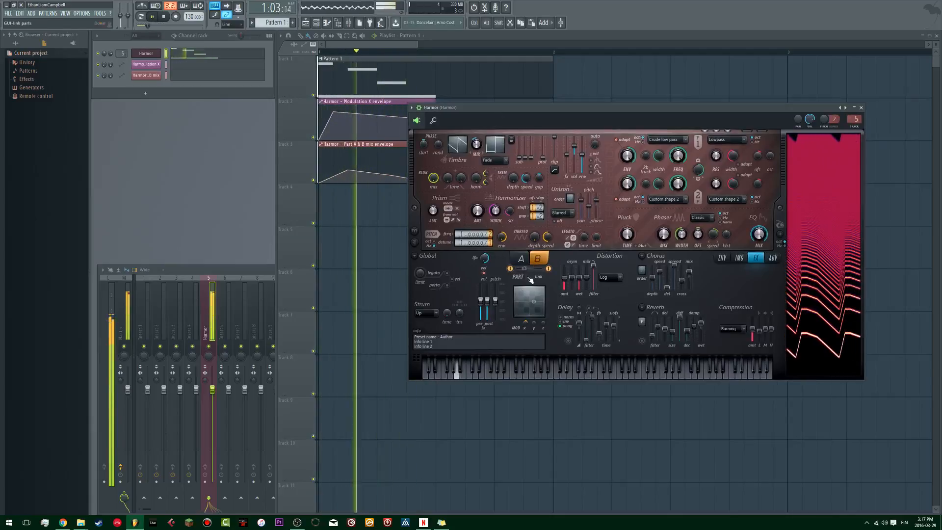
{"action": "key", "text": "space"}
{"action": "key", "text": "space"}
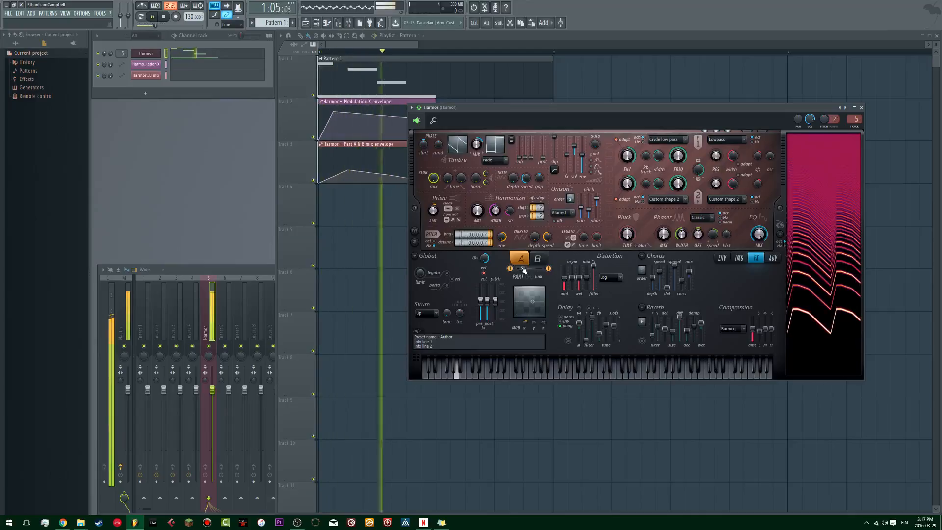
{"action": "key", "text": "space"}
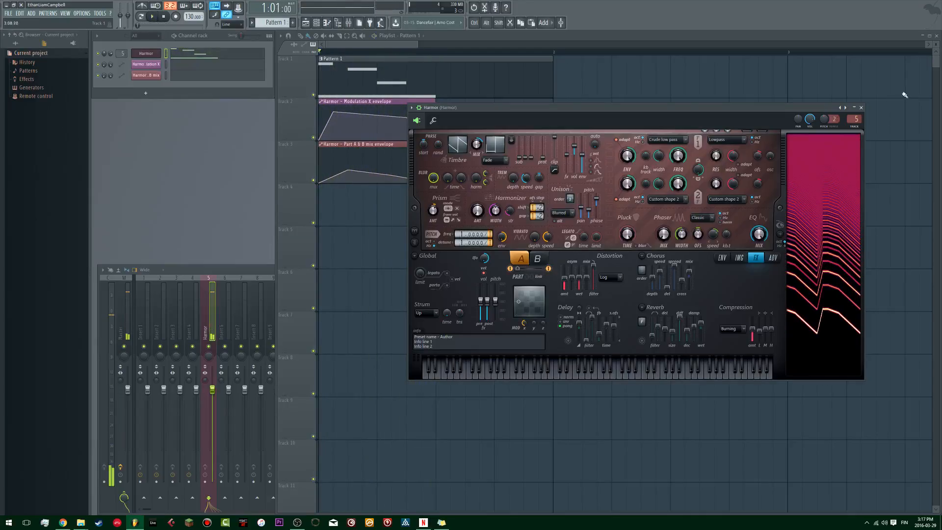
{"action": "key", "text": "space"}
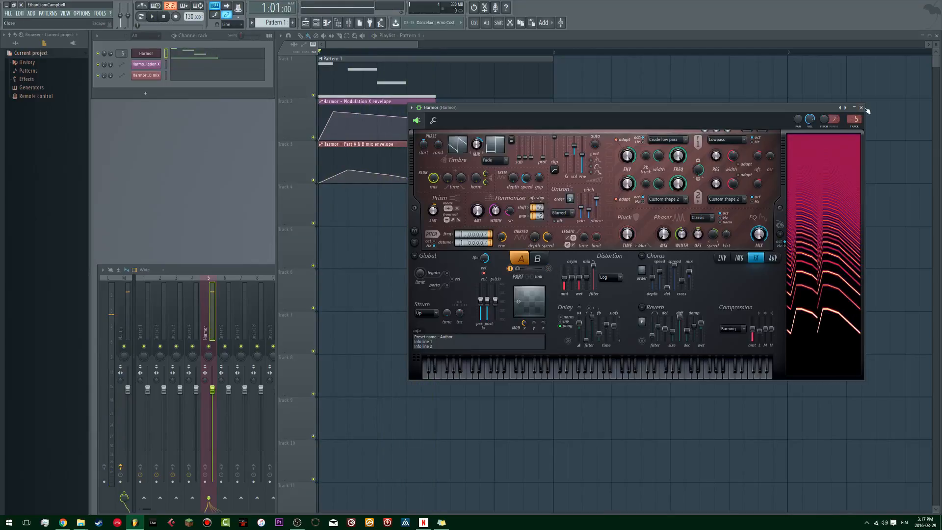
Step: Compare Harmor's parts A and B during repeated playback, returning to part A, and close the Harmor window
{"action": "left_click", "coordinate": [522, 259]}
{"action": "key", "text": "space"}
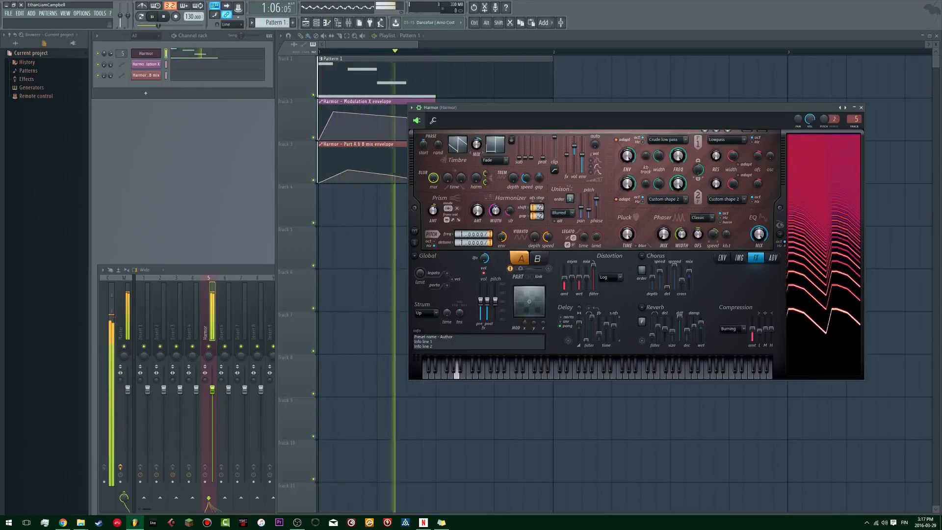
{"action": "key", "text": "space"}
{"action": "key", "text": "space"}
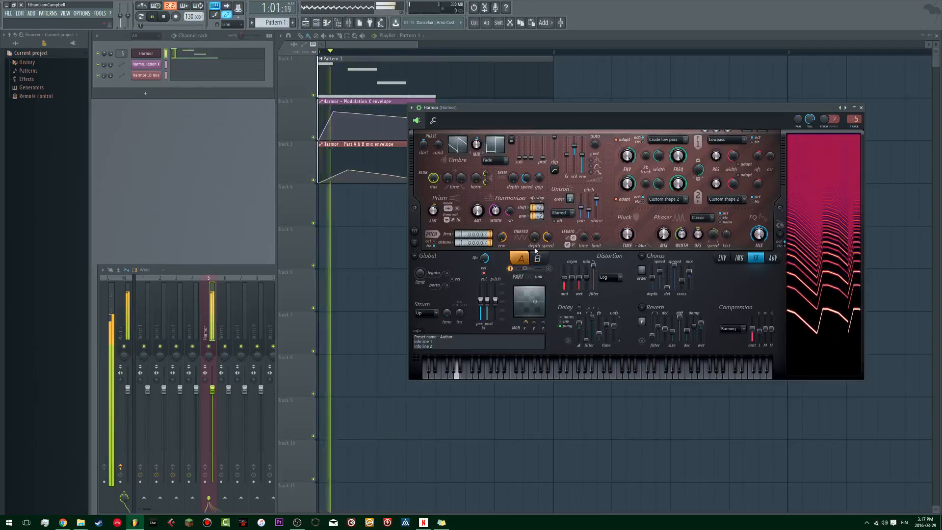
{"action": "left_click", "coordinate": [538, 258]}
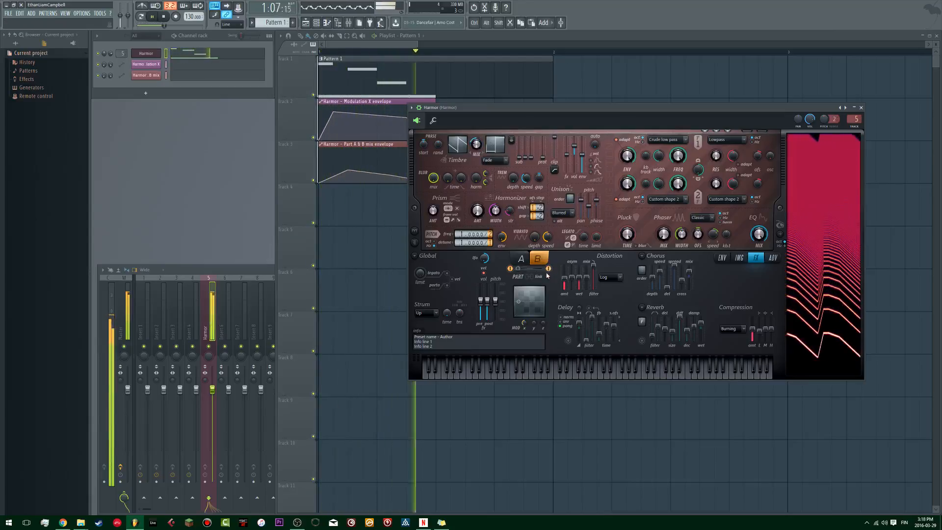
{"action": "key", "text": "space"}
{"action": "left_click", "coordinate": [533, 262]}
{"action": "key", "text": "space"}
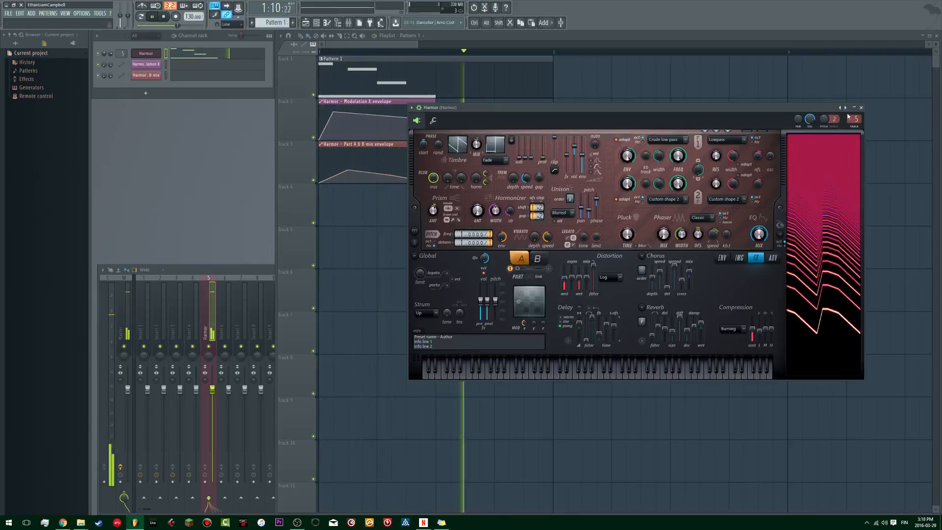
{"action": "left_click", "coordinate": [861, 108]}
{"action": "key", "text": "space"}
Step: Bring the mixer fully into view and load Fruity Parametric EQ 2 into the first effect slot of the Harmor track
{"action": "double_click", "coordinate": [221, 270]}
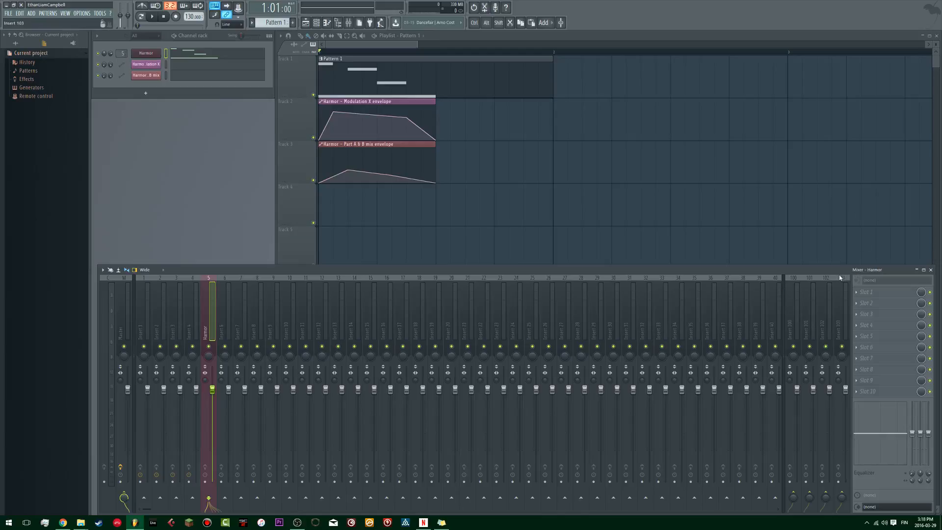
{"action": "left_click_drag", "start_coordinate": [831, 271], "coordinate": [828, 265]}
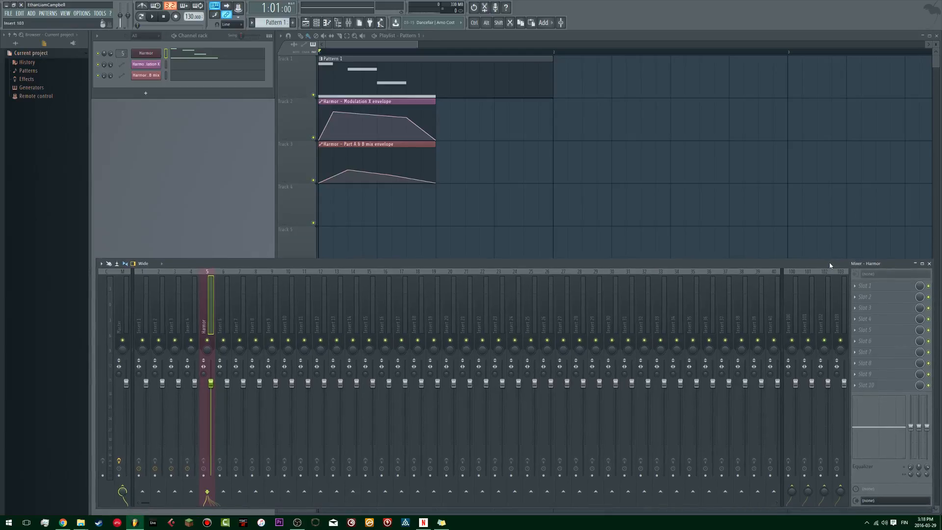
{"action": "left_click", "coordinate": [864, 286]}
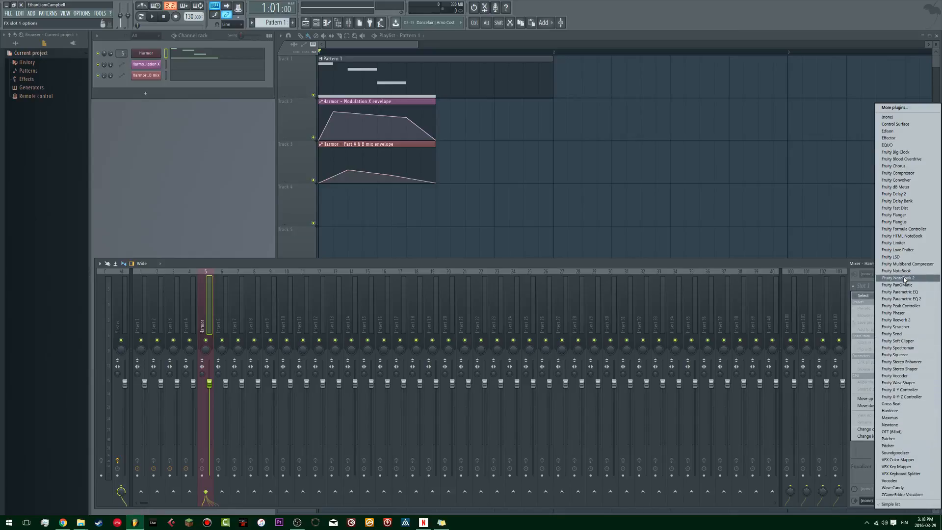
{"action": "left_click", "coordinate": [908, 300]}
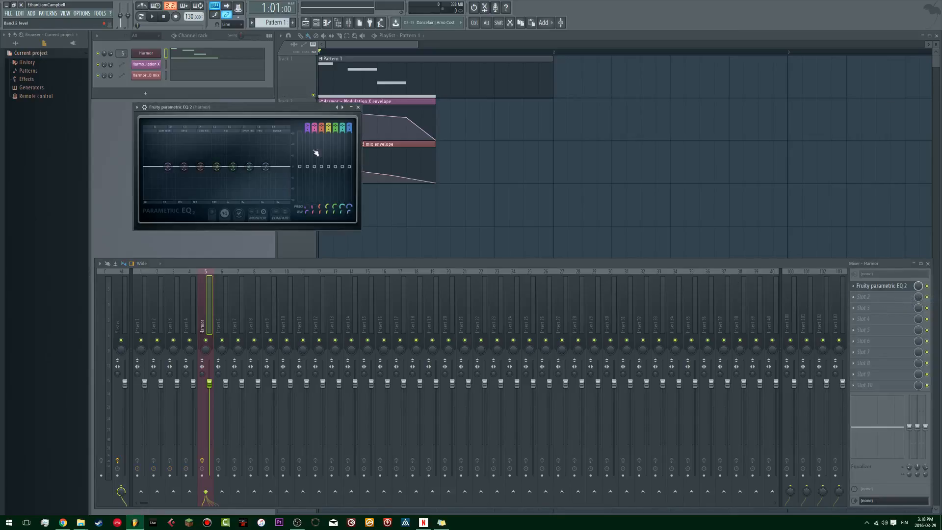
{"action": "left_click_drag", "start_coordinate": [305, 112], "coordinate": [423, 187]}
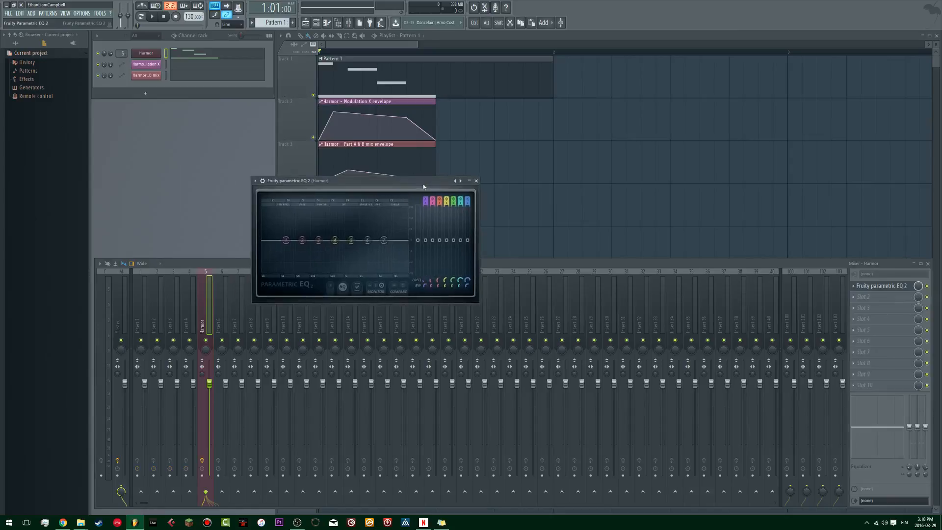
{"action": "left_click", "coordinate": [422, 143]}
{"action": "left_click", "coordinate": [415, 107]}
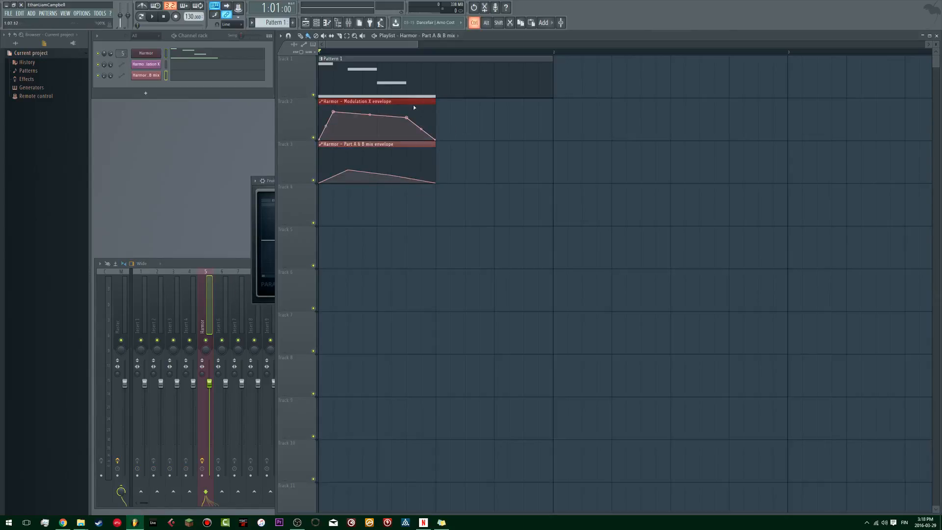
{"action": "left_click", "coordinate": [481, 197]}
{"action": "right_click", "coordinate": [537, 210]}
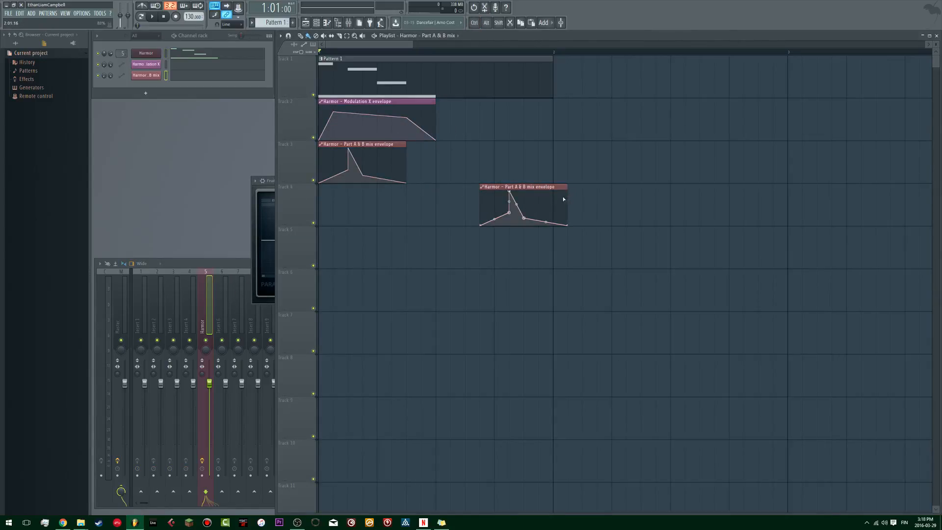
{"action": "key", "text": "ctrl+z"}
{"action": "key", "text": "ctrl+z"}
Step: Move the Modulation X and Part A & B mix automation clips down to playlist tracks 5 and 6, then bring the mixer and EQ forward
{"action": "left_click_drag", "start_coordinate": [554, 309], "coordinate": [363, 94]}
{"action": "left_click_drag", "start_coordinate": [333, 132], "coordinate": [333, 260]}
{"action": "left_click", "coordinate": [271, 191]}
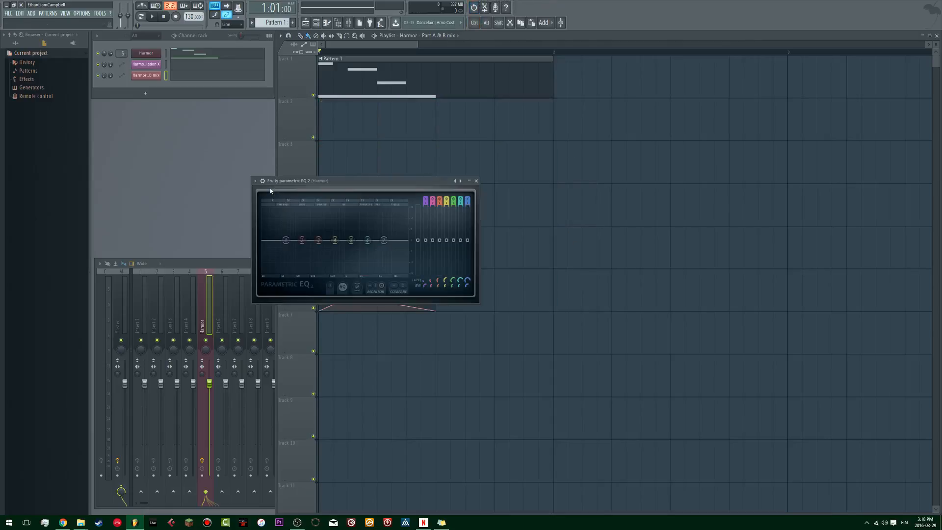
{"action": "left_click", "coordinate": [232, 263]}
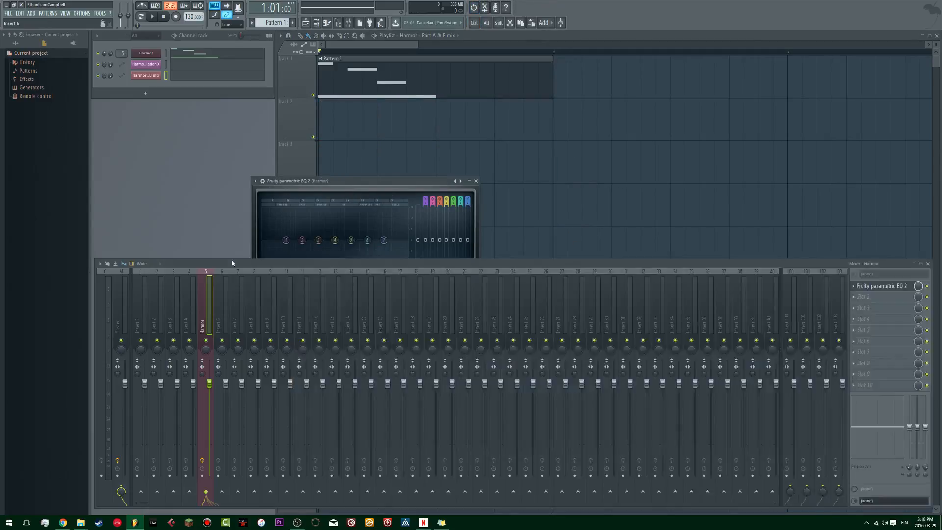
{"action": "left_click", "coordinate": [357, 181]}
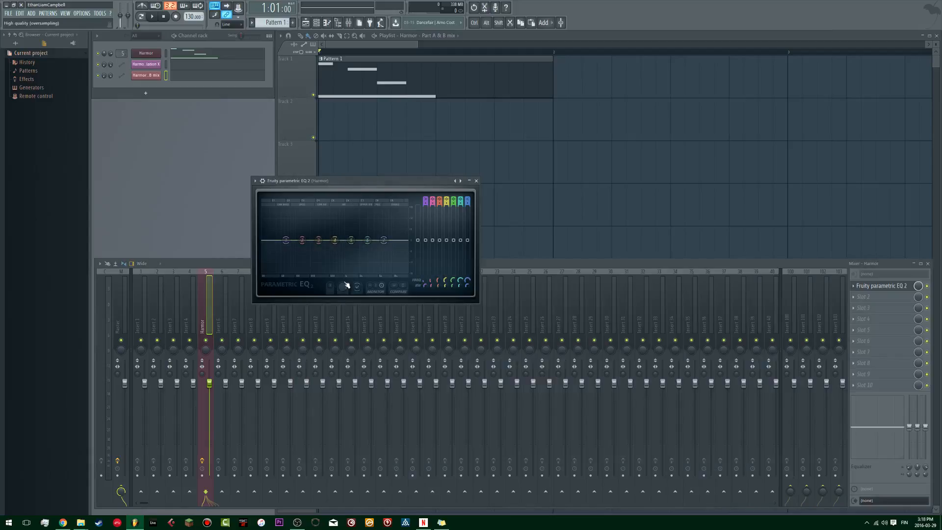
Step: Hide the EQ's band tokens, disable bands 2 to 5 and band 7, and raise band 6 into a narrow peak
{"action": "left_click", "coordinate": [360, 290]}
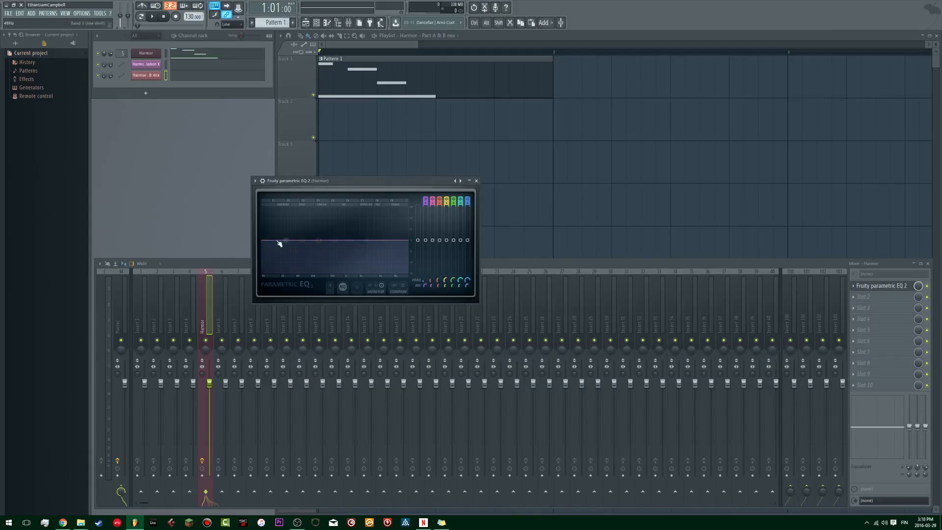
{"action": "scroll", "coordinate": [440, 201], "scroll_direction": "down", "scroll_amount": 6}
{"action": "scroll", "coordinate": [446, 200], "scroll_direction": "down", "scroll_amount": 6}
{"action": "scroll", "coordinate": [454, 200], "scroll_direction": "down", "scroll_amount": 6}
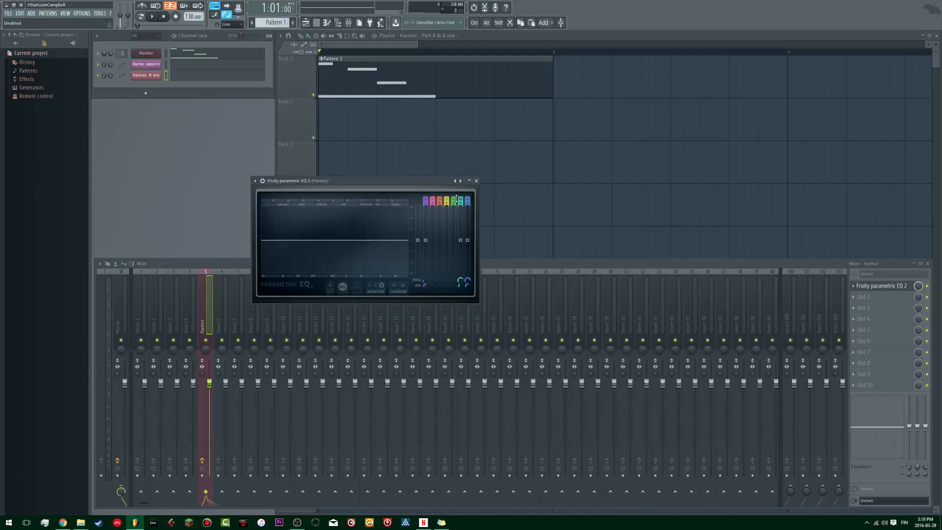
{"action": "scroll", "coordinate": [464, 201], "scroll_direction": "down", "scroll_amount": 6}
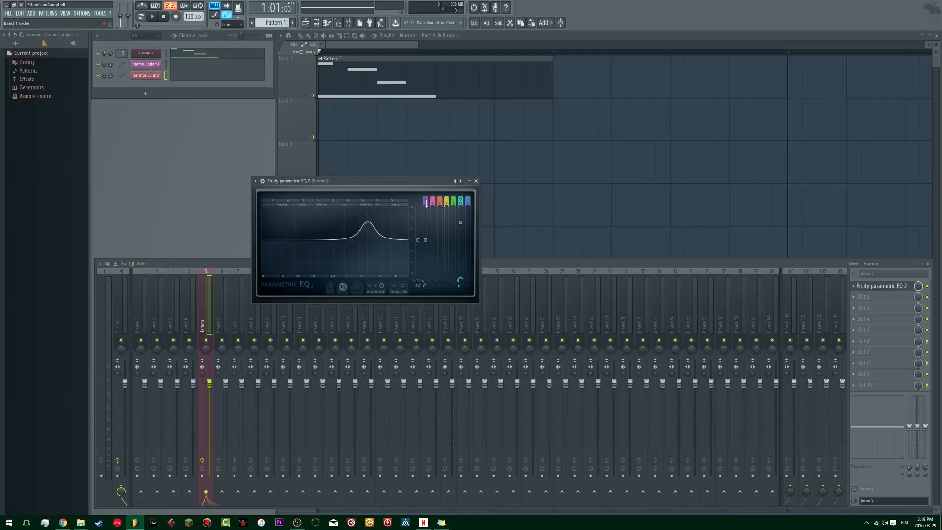
Step: Turn EQ band 1 into a resonant steep high-pass filter and lower its frequency to the bottom of the range
{"action": "left_click_drag", "start_coordinate": [427, 201], "coordinate": [426, 200]}
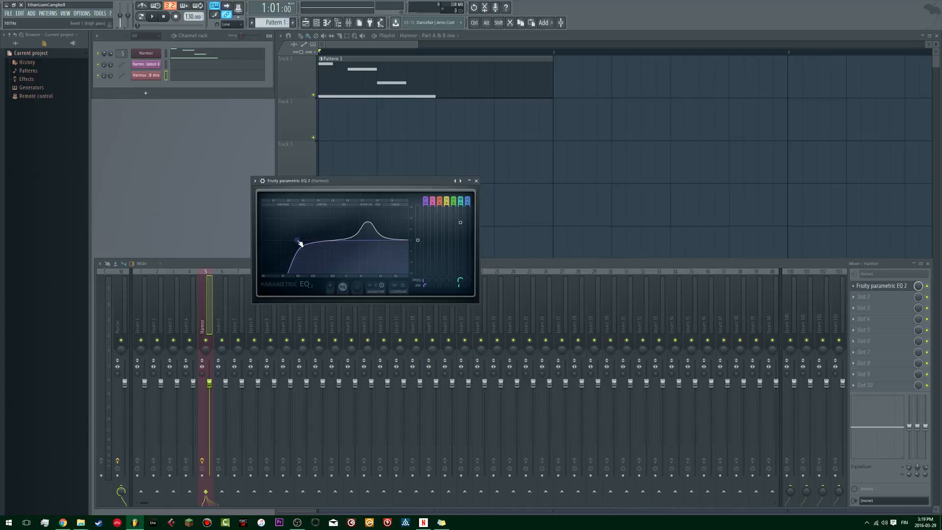
{"action": "left_click_drag", "start_coordinate": [301, 244], "coordinate": [278, 240]}
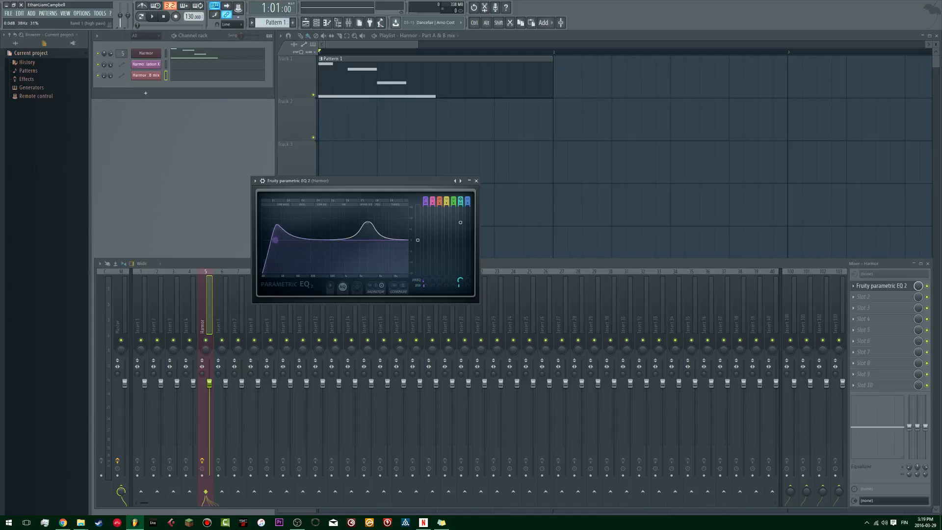
{"action": "right_click", "coordinate": [426, 279]}
{"action": "left_click", "coordinate": [425, 273]}
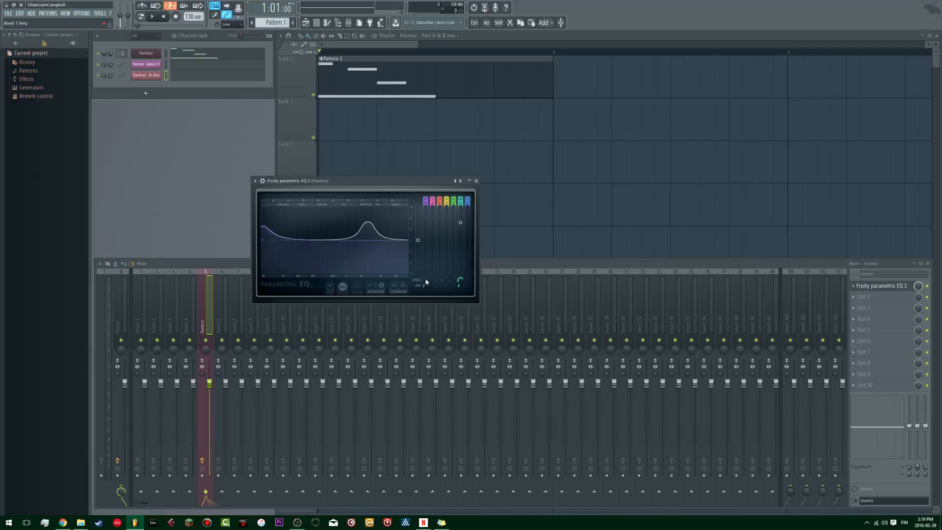
Step: Create automation clips for the EQ's band 1 and band 6 frequencies and move the EQ window clear of the playlist
{"action": "right_click", "coordinate": [426, 282]}
{"action": "left_click", "coordinate": [439, 327]}
{"action": "right_click", "coordinate": [460, 281]}
{"action": "left_click", "coordinate": [475, 328]}
{"action": "left_click_drag", "start_coordinate": [369, 191], "coordinate": [280, 233]}
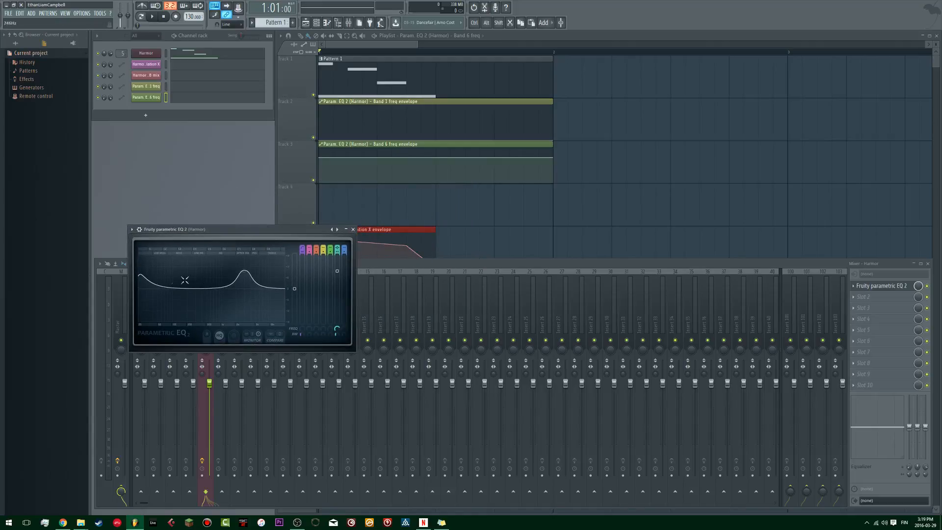
{"action": "left_click_drag", "start_coordinate": [312, 235], "coordinate": [245, 197]}
{"action": "left_click", "coordinate": [367, 142]}
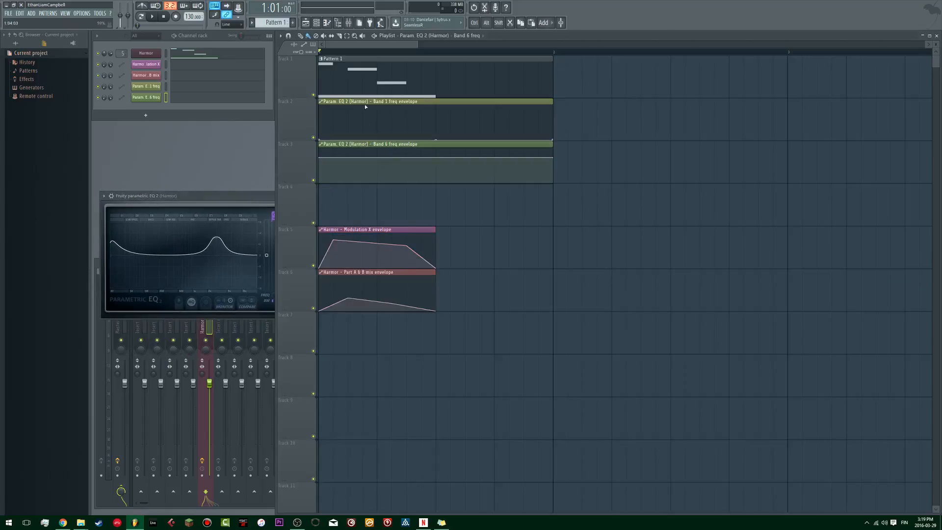
Step: Add two points to the Band 1 freq envelope during playback so it rises early to about half height and holds briefly
{"action": "key", "text": "space"}
{"action": "key", "text": "space"}
{"action": "right_click", "coordinate": [378, 128]}
{"action": "key", "text": "space"}
{"action": "key", "text": "space"}
{"action": "right_click", "coordinate": [350, 121]}
{"action": "key", "text": "space"}
Step: Move the Band 1 freq envelope's plateau point later and lower, and bring the curve down to zero where the notes end
{"action": "key", "text": "space"}
{"action": "key", "text": "space"}
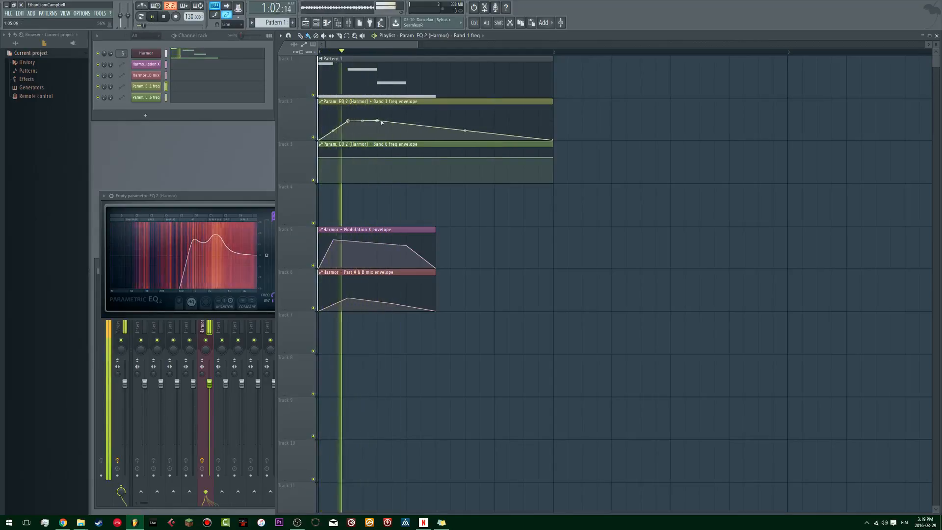
{"action": "key", "text": "space"}
{"action": "mouse_move", "coordinate": [378, 121]}
{"action": "left_mouse_down"}
{"action": "mouse_move", "coordinate": [424, 127]}
{"action": "mouse_move", "coordinate": [391, 127]}
{"action": "mouse_move", "coordinate": [405, 150]}
{"action": "mouse_move", "coordinate": [393, 132]}
{"action": "left_mouse_up"}
{"action": "key", "text": "space"}
{"action": "key", "text": "space"}
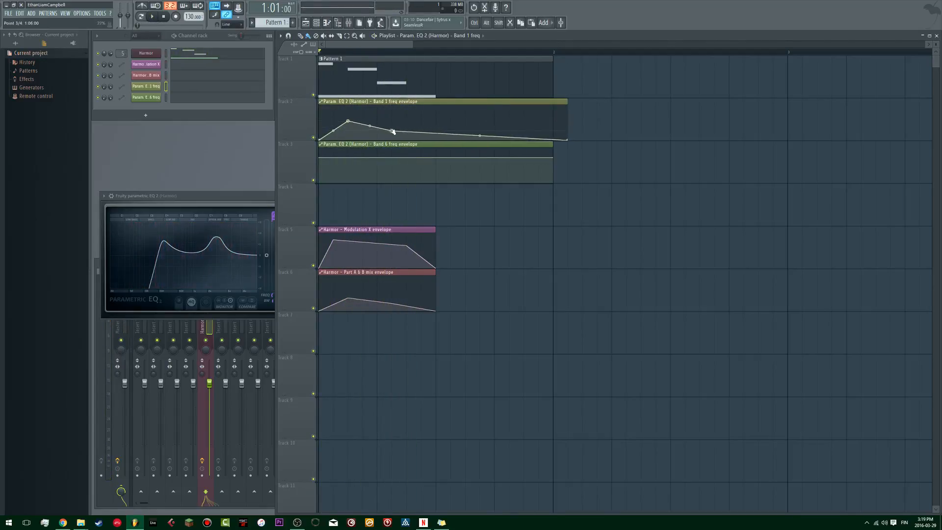
{"action": "key", "text": "space"}
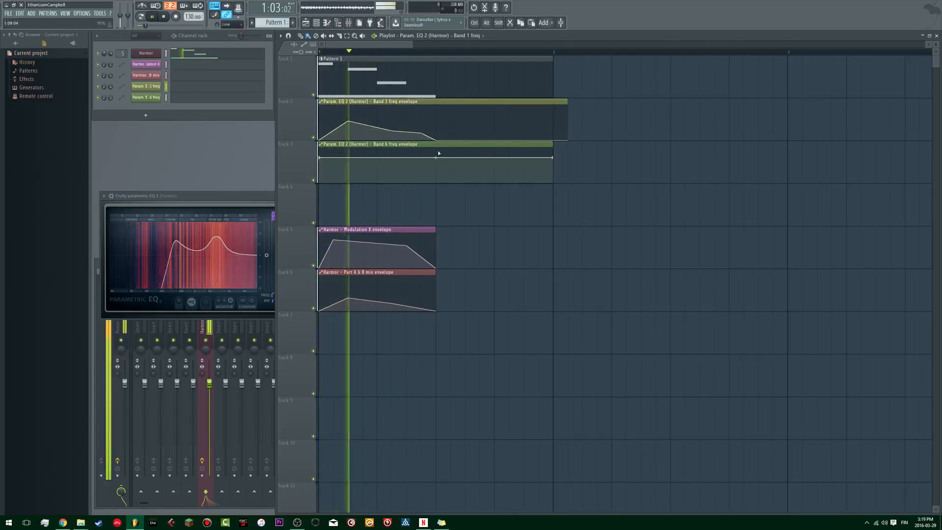
Step: Refine the middle points of the Band 1 freq envelope between playbacks so it slopes gently down after its peak
{"action": "key", "text": "space"}
{"action": "key", "text": "space"}
{"action": "key", "text": "space"}
{"action": "key", "text": "space"}
{"action": "key", "text": "space"}
Step: Play the pattern repeatedly to check how the Band 1 frequency automation sounds
{"action": "key", "text": "space"}
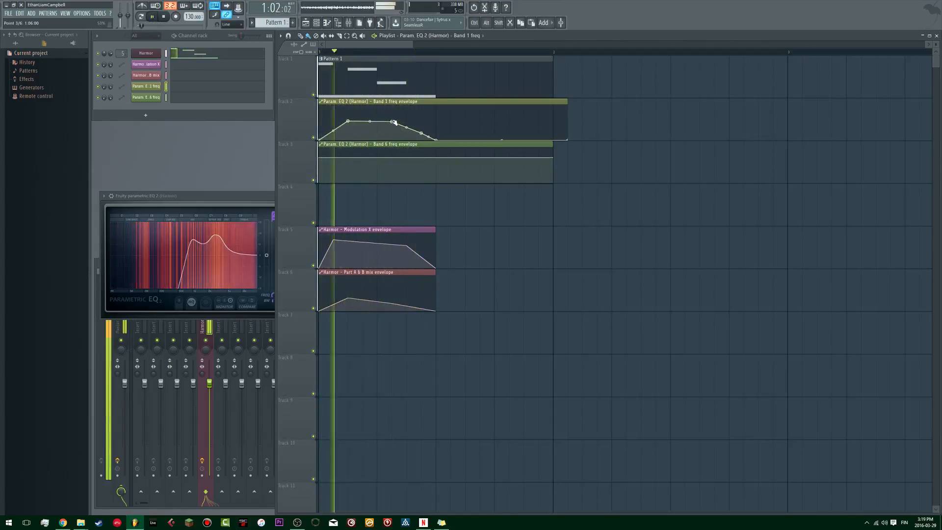
{"action": "key", "text": "space"}
{"action": "key", "text": "space"}
{"action": "key", "text": "space"}
{"action": "key", "text": "space"}
{"action": "left_click_drag", "start_coordinate": [393, 129], "coordinate": [377, 124]}
{"action": "key", "text": "space"}
{"action": "key", "text": "space"}
{"action": "key", "text": "space"}
{"action": "key", "text": "space"}
{"action": "key", "text": "space"}
{"action": "key", "text": "space"}
{"action": "key", "text": "space"}
{"action": "key", "text": "space"}
{"action": "key", "text": "space"}
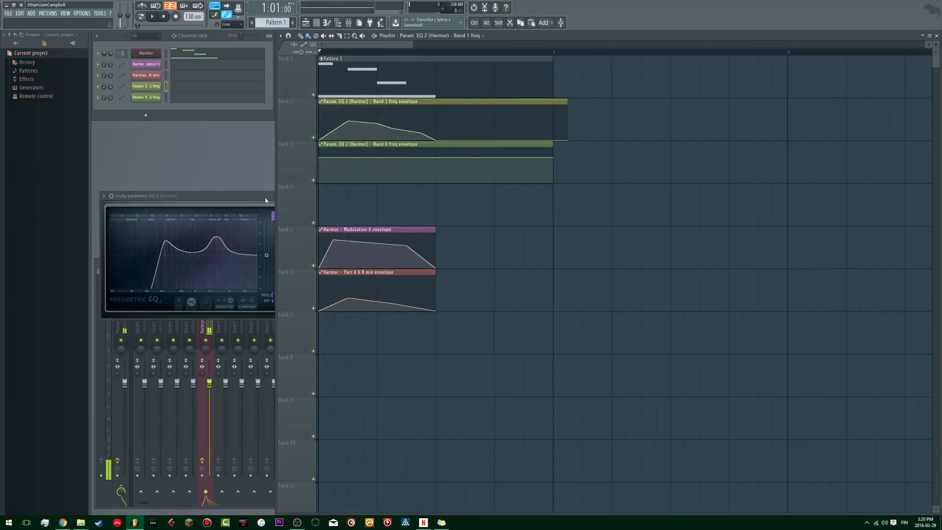
Step: Shape the Band 6 freq envelope with an early dip, a slight rise in the middle and a lower point at the notes' end
{"action": "right_click", "coordinate": [350, 160]}
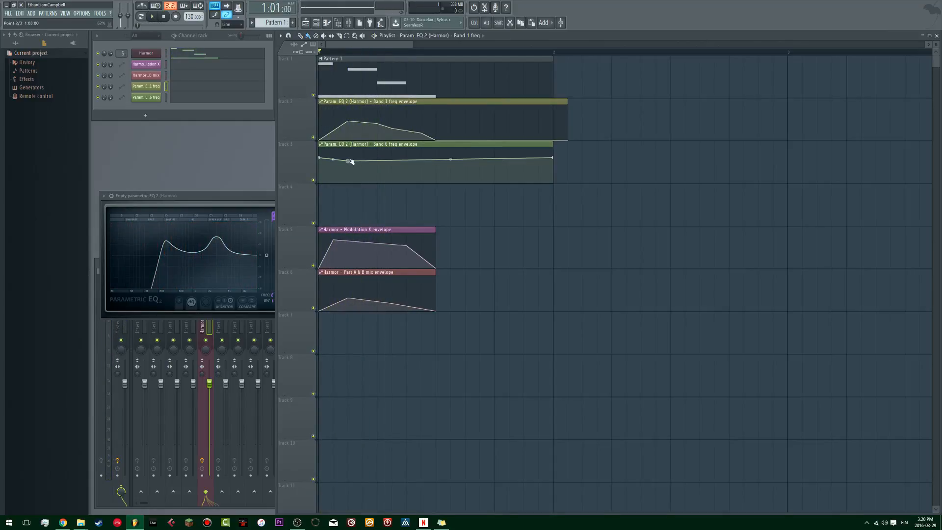
{"action": "key", "text": "space"}
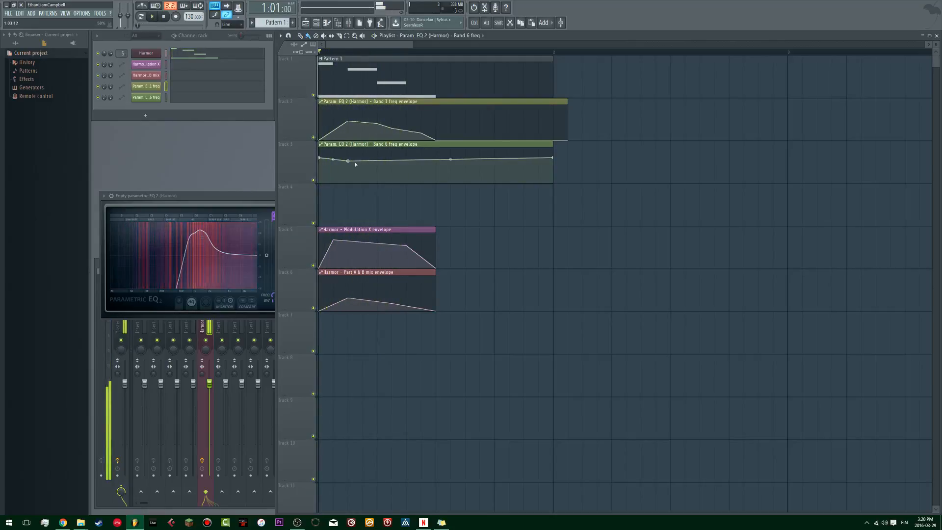
{"action": "key", "text": "space"}
{"action": "right_click", "coordinate": [392, 160]}
{"action": "right_click", "coordinate": [436, 166]}
{"action": "key", "text": "space"}
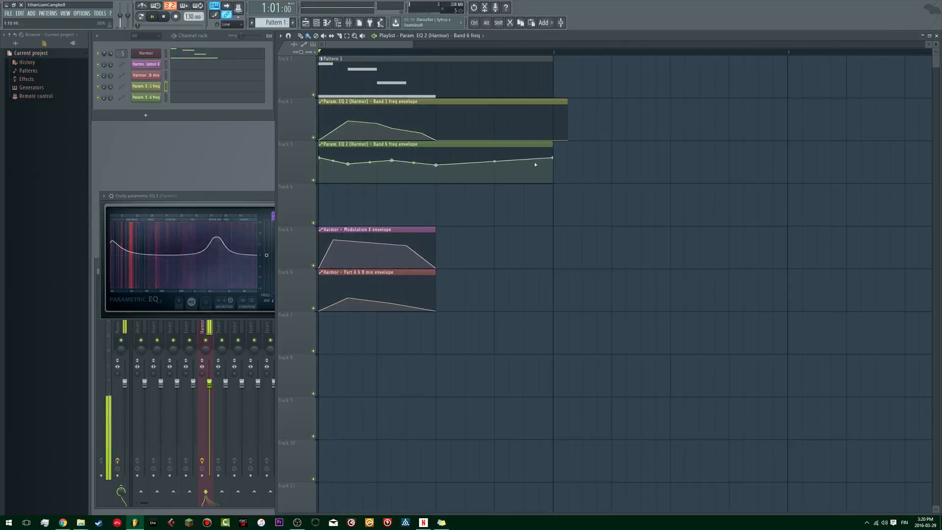
{"action": "key", "text": "space"}
Step: Delete the last point of the Band 6 and Band 1 freq envelopes to shorten both clips to the notes' length, and play the result
{"action": "right_click", "coordinate": [552, 158]}
{"action": "left_click", "coordinate": [567, 169]}
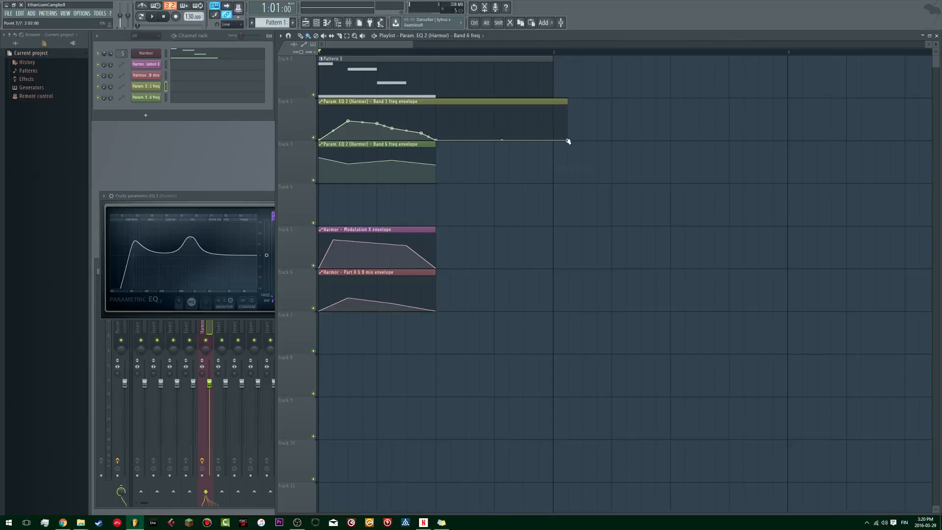
{"action": "right_click", "coordinate": [568, 141]}
{"action": "left_click", "coordinate": [569, 150]}
{"action": "key", "text": "space"}
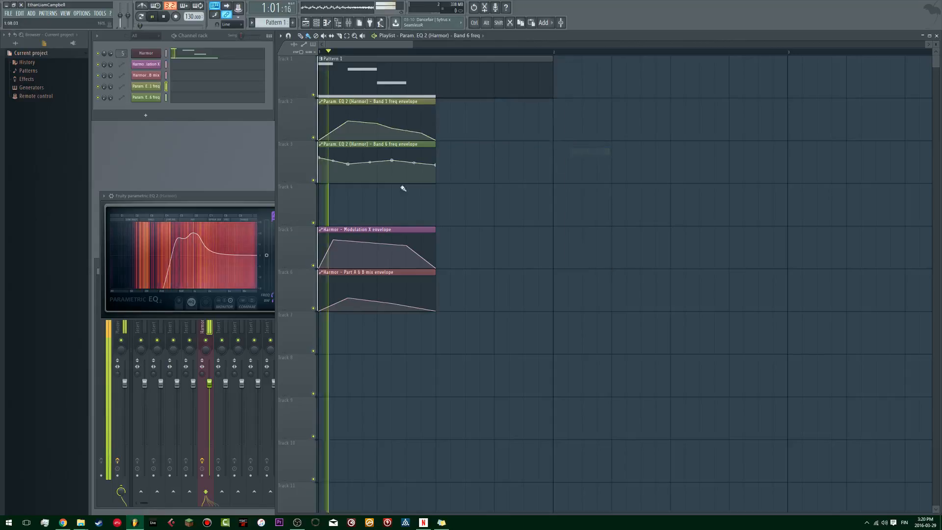
{"action": "left_click", "coordinate": [240, 197]}
{"action": "key", "text": "space"}
Step: Move the EQ window above the mixer, bring the mixer forward, and lower the Harmor track's fader during playback
{"action": "left_click_drag", "start_coordinate": [240, 197], "coordinate": [250, 114]}
{"action": "left_click", "coordinate": [235, 267]}
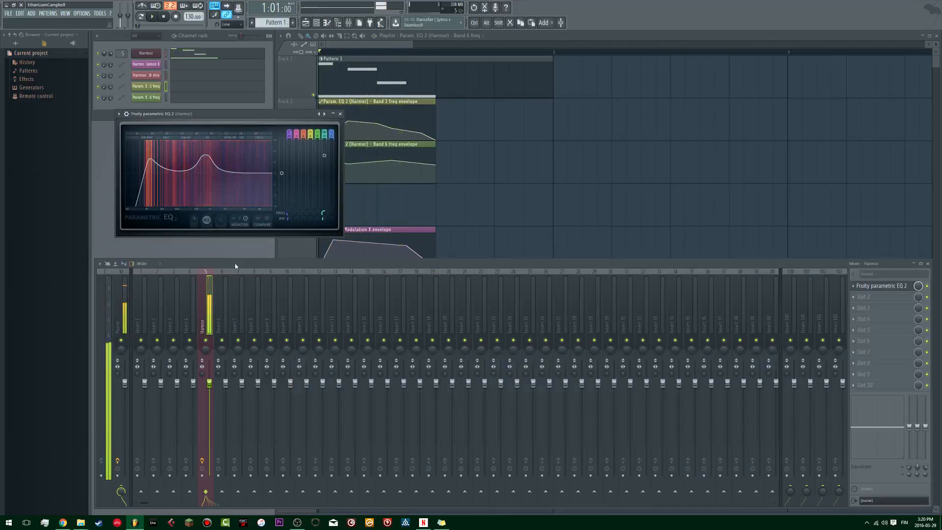
{"action": "key", "text": "space"}
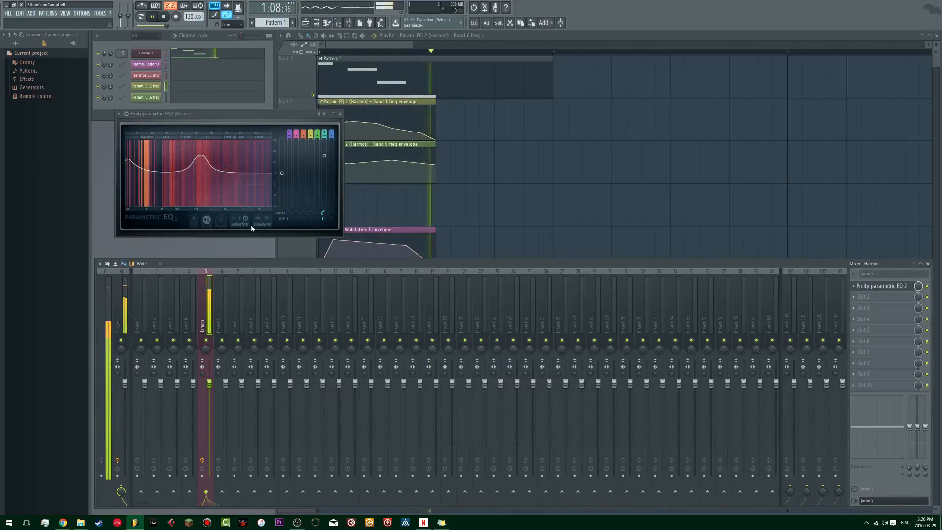
{"action": "left_click_drag", "start_coordinate": [209, 388], "coordinate": [213, 409]}
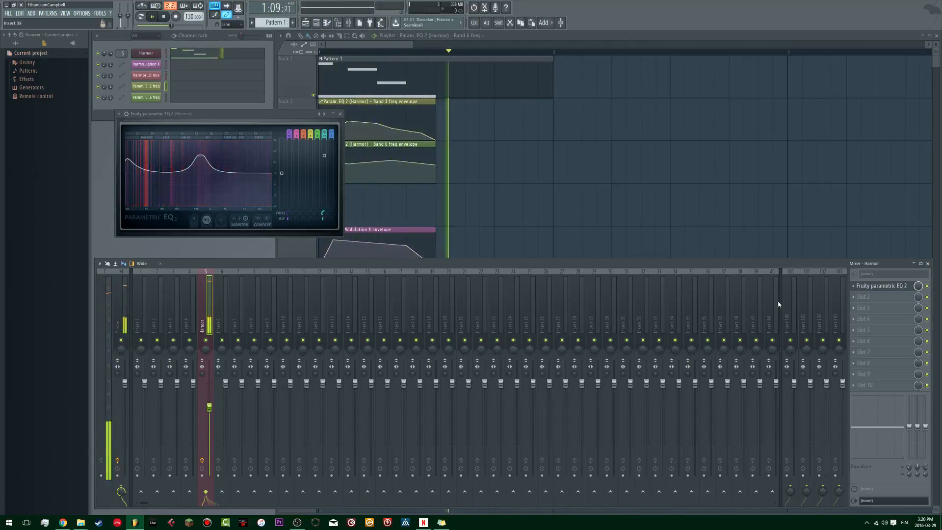
{"action": "key", "text": "space"}
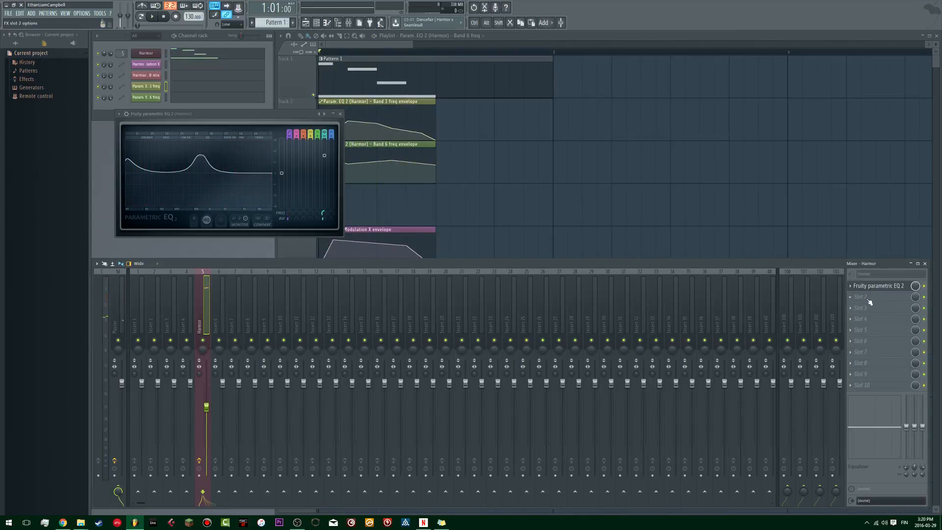
Step: Load Fruity WaveShaper into the Harmor track's second effect slot and bend its curve upward at the midpoint
{"action": "left_click", "coordinate": [869, 300]}
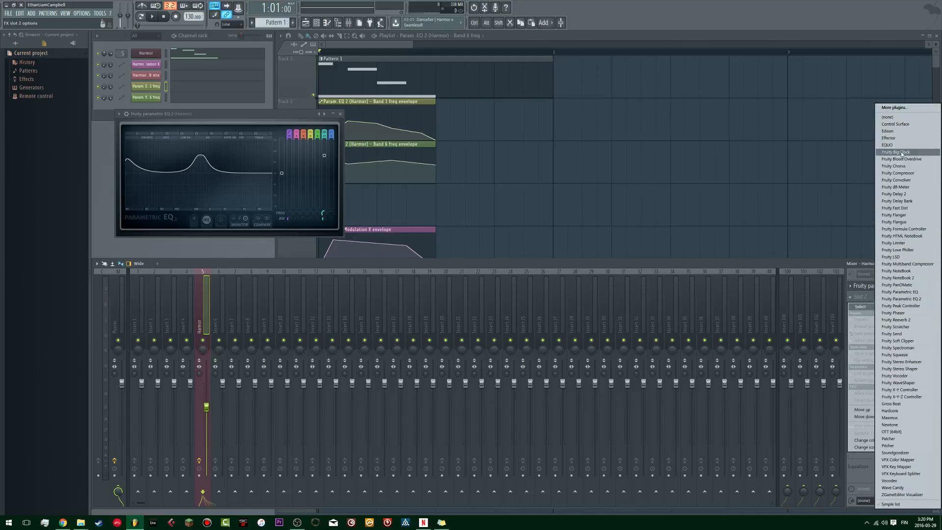
{"action": "left_click", "coordinate": [828, 263]}
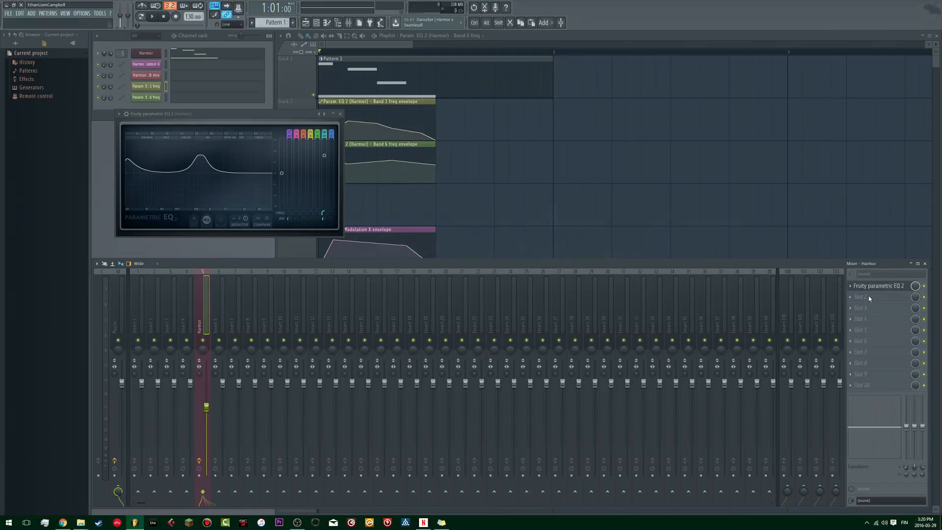
{"action": "key", "text": "alt+p"}
{"action": "left_click_drag", "start_coordinate": [455, 248], "coordinate": [851, 298]}
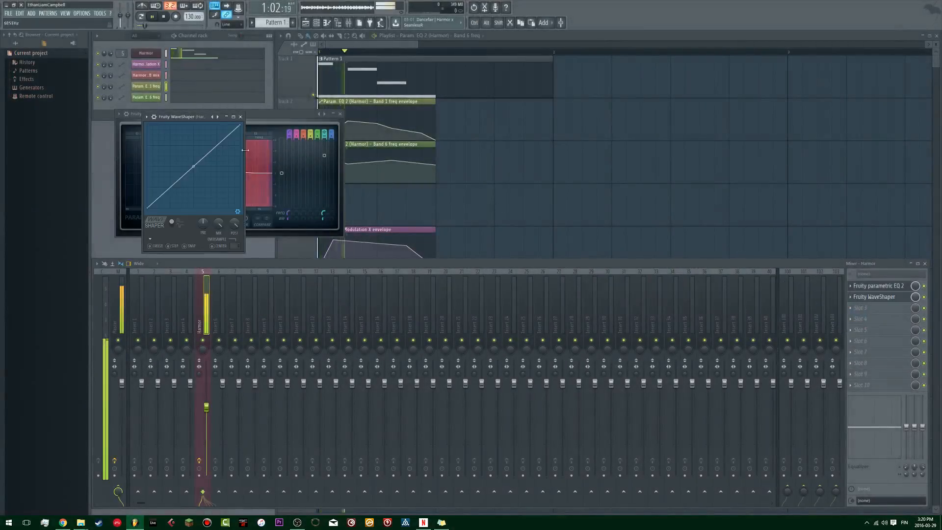
{"action": "left_click_drag", "start_coordinate": [179, 116], "coordinate": [488, 107]}
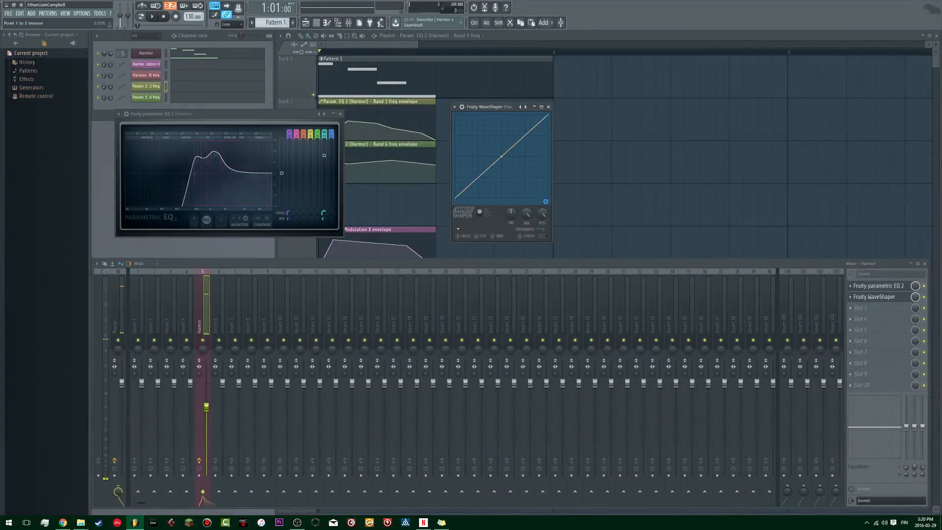
{"action": "key", "text": "space"}
{"action": "left_click_drag", "start_coordinate": [504, 156], "coordinate": [502, 139]}
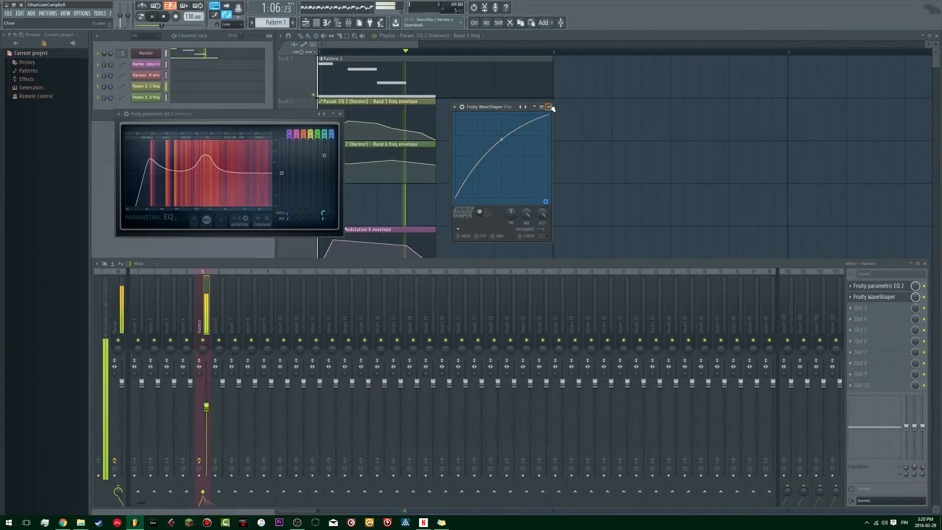
Step: Stop playback, close Fruity WaveShaper and load Vocodex into the Harmor track's third effect slot
{"action": "key", "text": "space"}
{"action": "left_click", "coordinate": [892, 297]}
{"action": "middle_click", "coordinate": [867, 310]}
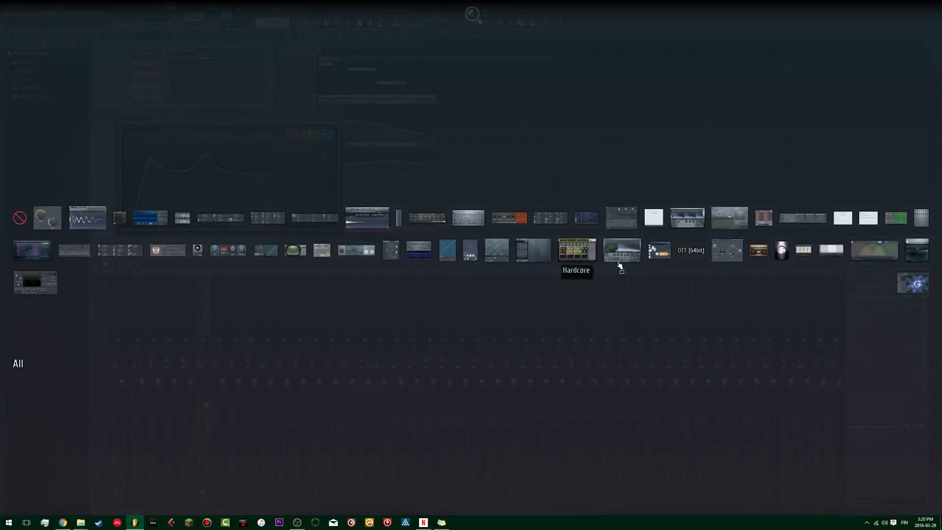
{"action": "left_click", "coordinate": [875, 251]}
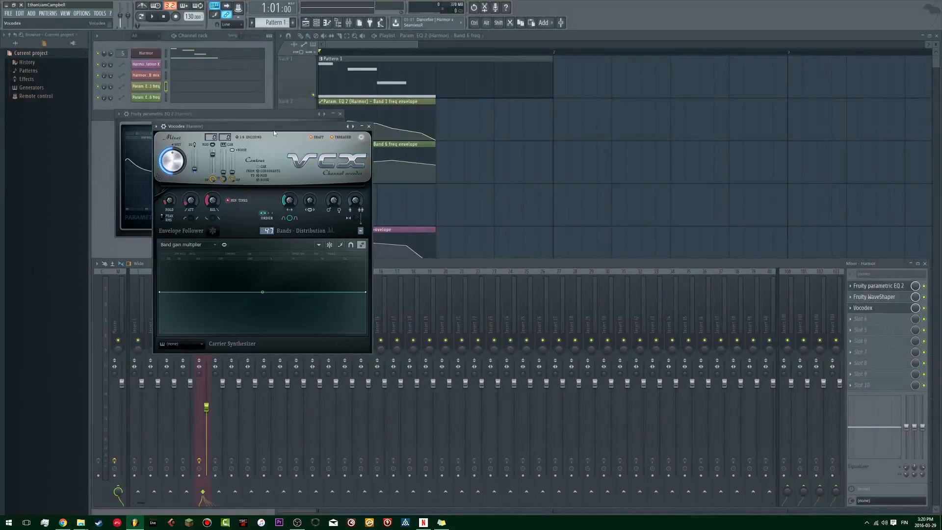
Step: Move the Vocodex window beside the EQ window and dip the lower part of its band gain curve while auditioning the pattern
{"action": "left_click_drag", "start_coordinate": [439, 121], "coordinate": [593, 89]}
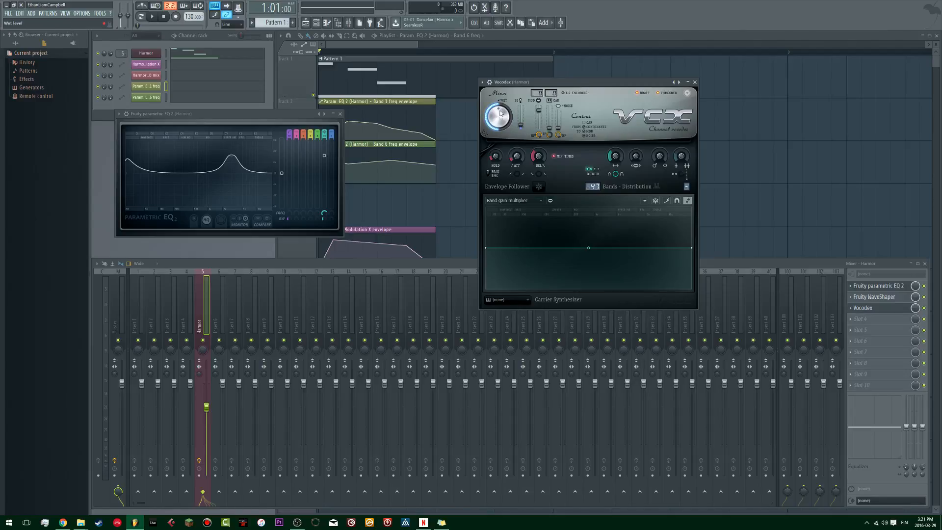
{"action": "key", "text": "space"}
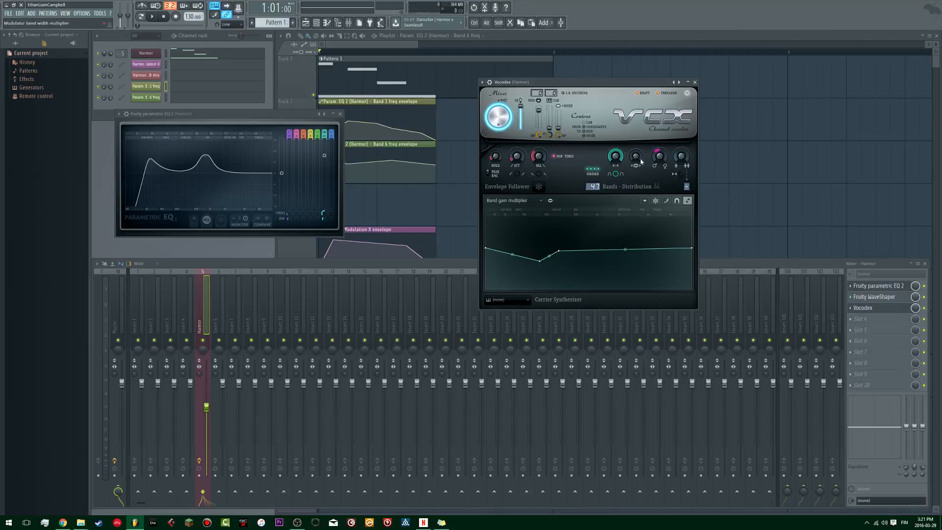
{"action": "key", "text": "space"}
Step: Set the Vocodex band count to 35 and turn off its draft mode, playing the pattern to check the sound
{"action": "key", "text": "space"}
{"action": "key", "text": "space"}
{"action": "key", "text": "space"}
{"action": "left_click_drag", "start_coordinate": [592, 186], "coordinate": [593, 189]}
{"action": "key", "text": "space"}
{"action": "key", "text": "space"}
{"action": "key", "text": "space"}
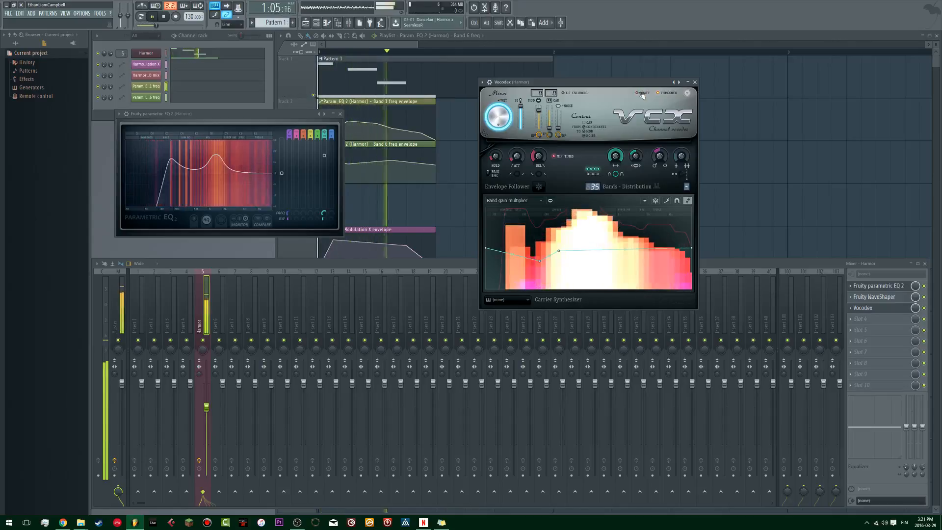
Step: Restart playback and readjust the Vocodex modulator shift by ear
{"action": "key", "text": "space"}
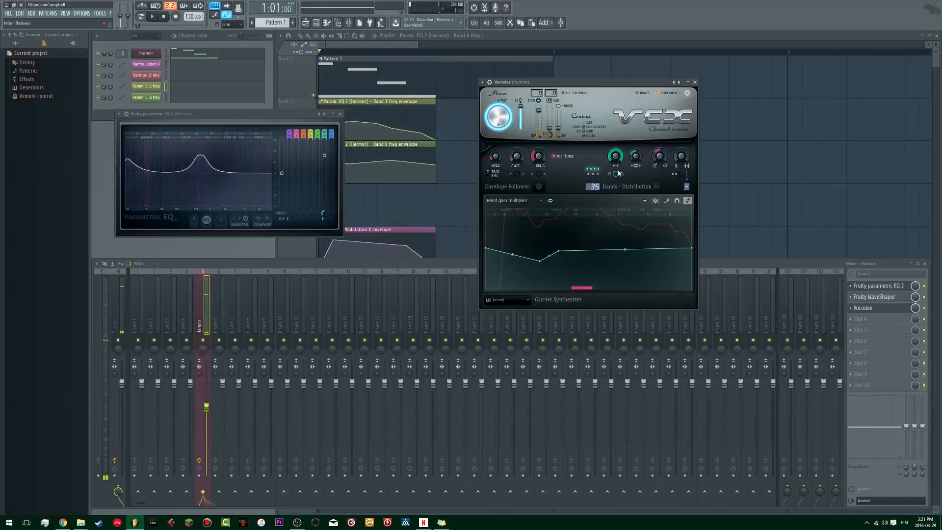
{"action": "key", "text": "space"}
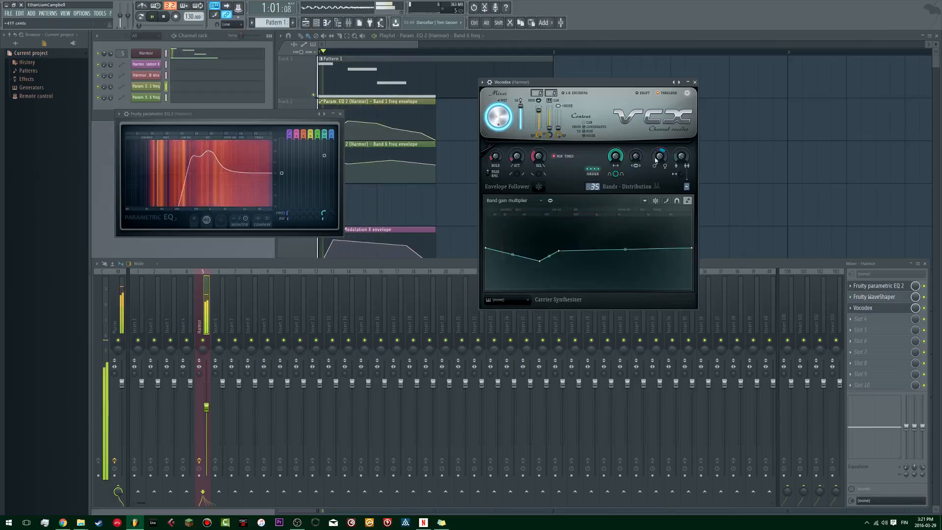
{"action": "left_click_drag", "start_coordinate": [660, 156], "coordinate": [636, 169]}
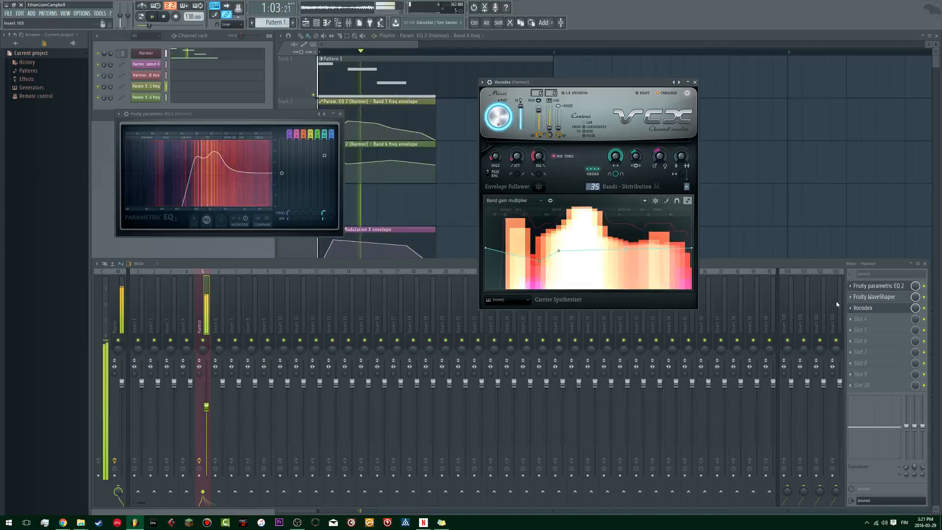
Step: Load Fruity Parametric EQ 2 into the Harmor track's fourth effect slot and lower Band 3 to -4.0 dB at about 195 Hz
{"action": "left_click", "coordinate": [858, 319]}
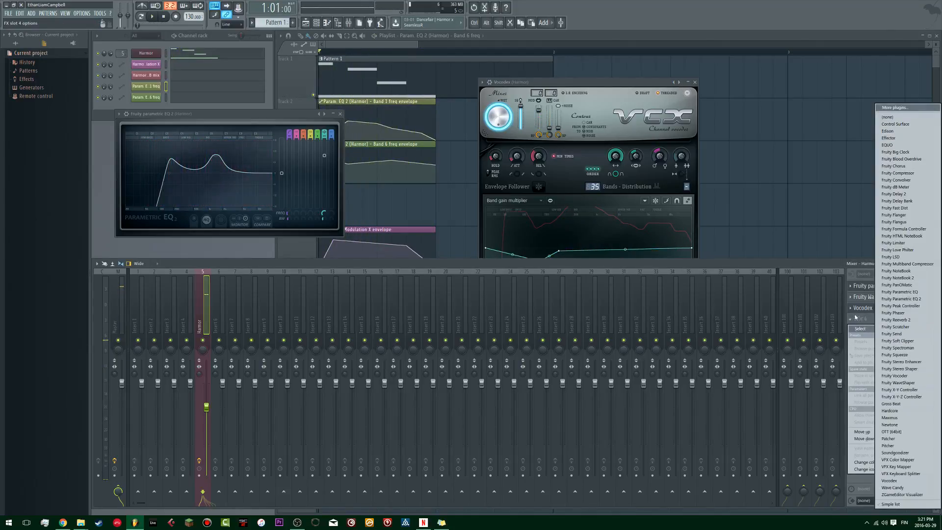
{"action": "left_click", "coordinate": [920, 300]}
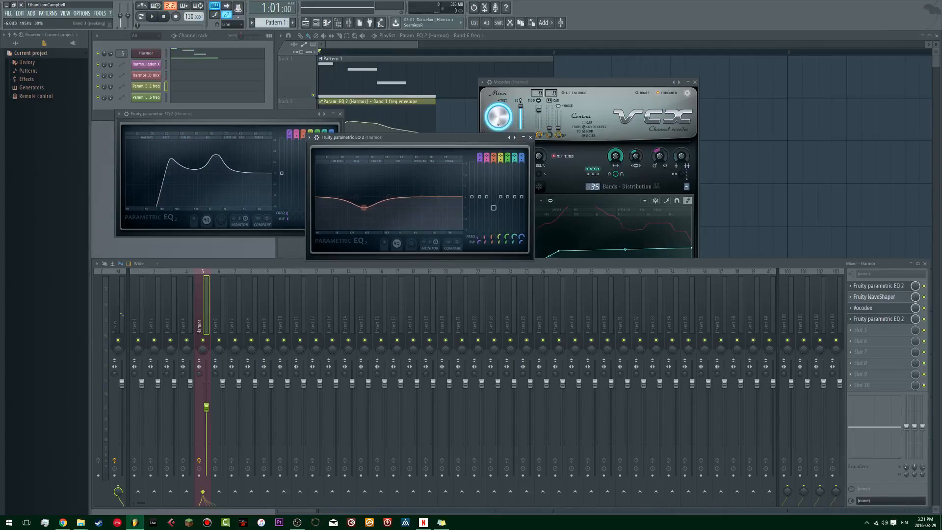
{"action": "key", "text": "space"}
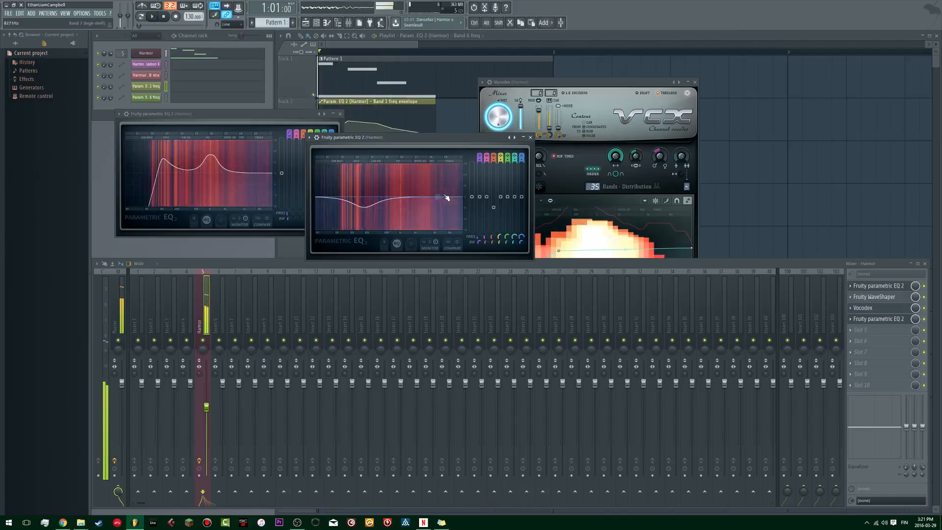
Step: Raise the highest band of the new EQ slightly and switch Band 1 to a high-pass filter, auditioning the pattern
{"action": "key", "text": "space"}
{"action": "left_click_drag", "start_coordinate": [444, 197], "coordinate": [438, 189]}
{"action": "key", "text": "space"}
{"action": "key", "text": "space"}
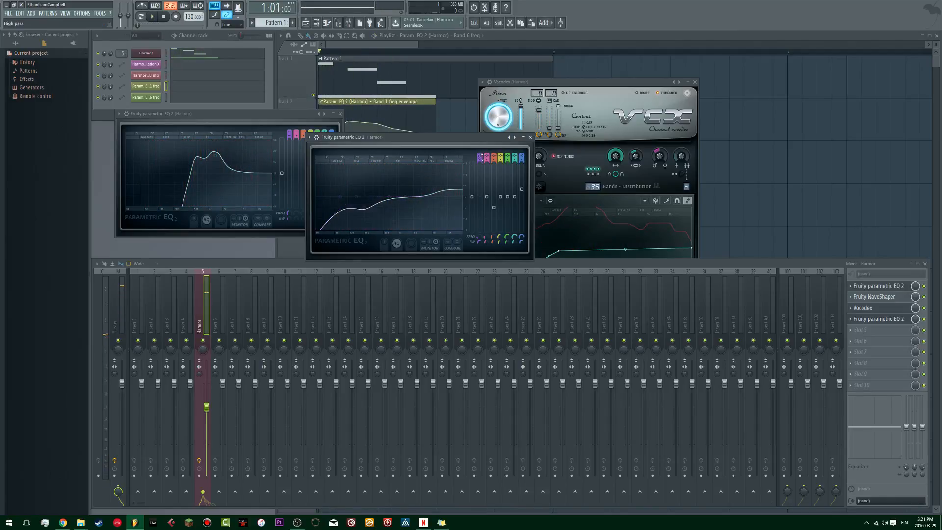
Step: Steepen the new EQ's Band 1 high-pass slope and tune its cutoff to about 106 Hz during playback
{"action": "key", "text": "space"}
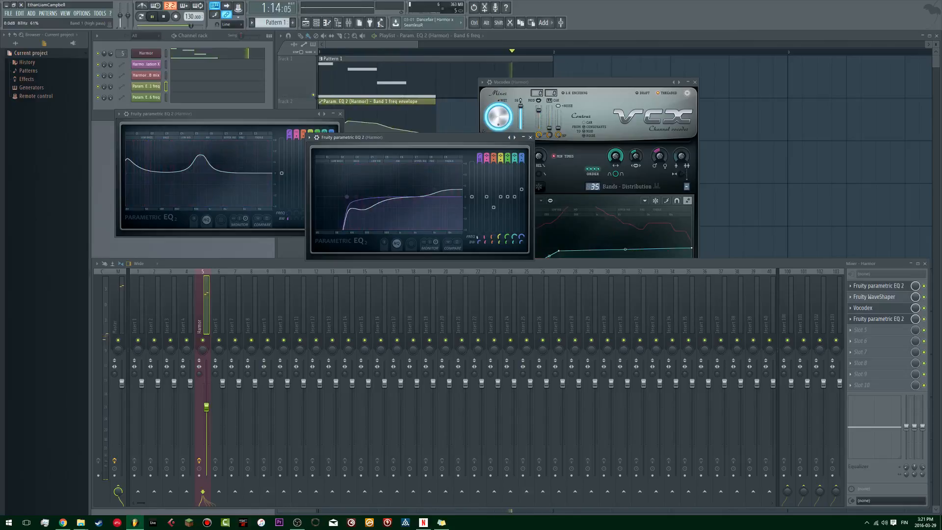
{"action": "key", "text": "space"}
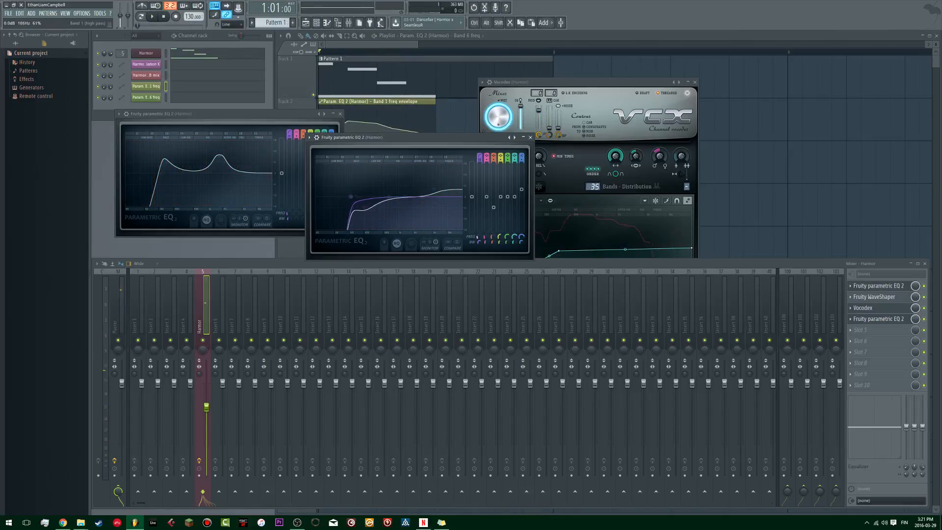
{"action": "key", "text": "space"}
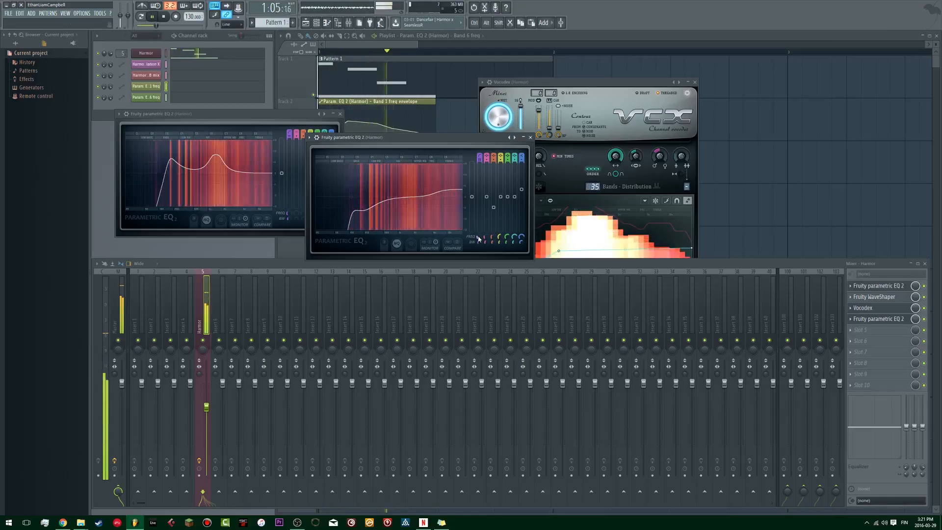
{"action": "key", "text": "space"}
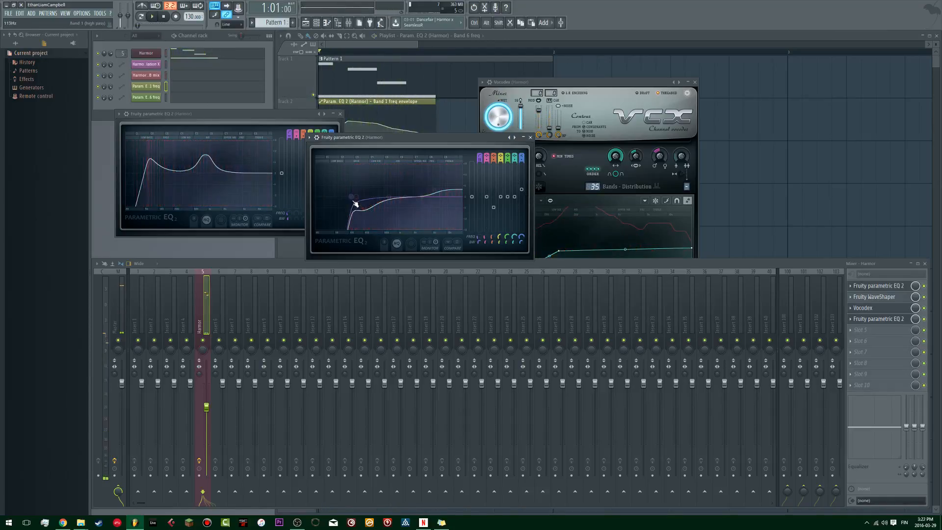
Step: Play the pattern while bypassing and re-enabling Vocodex and the second EQ to compare the sound
{"action": "key", "text": "space"}
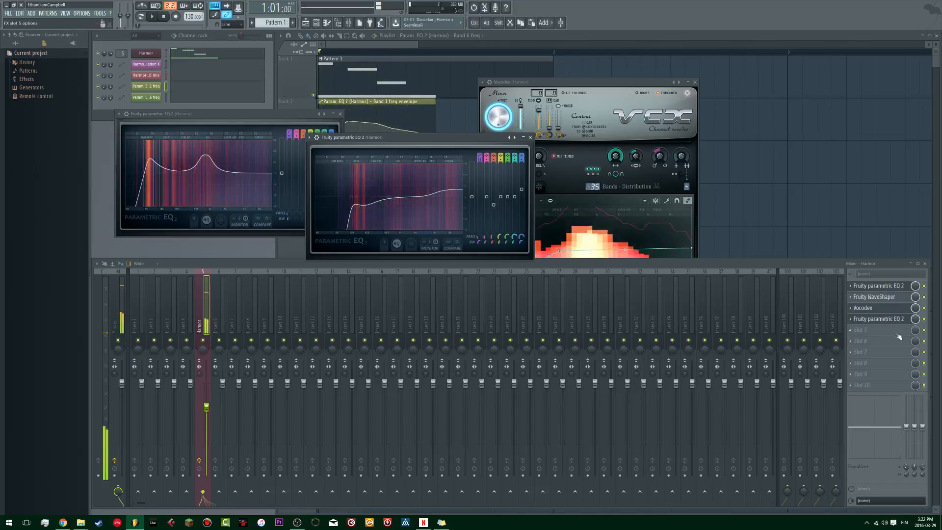
{"action": "left_click", "coordinate": [924, 308]}
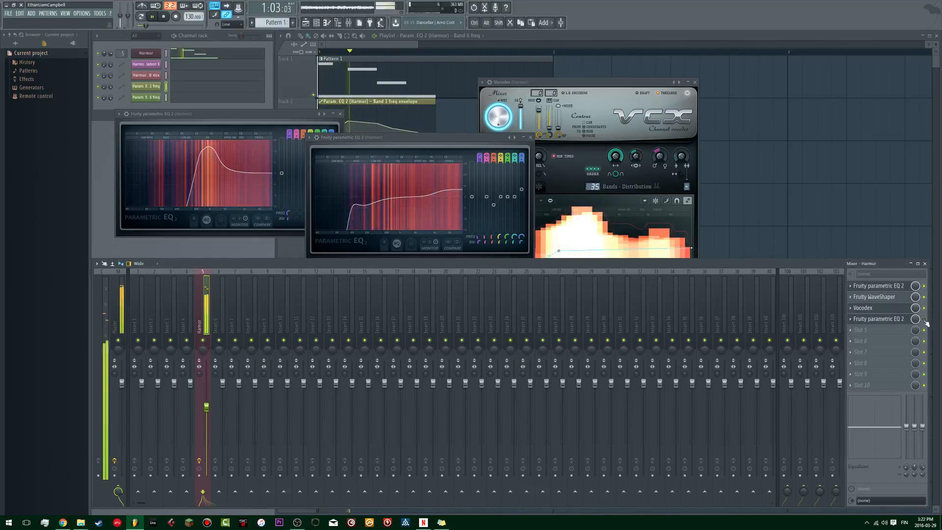
{"action": "left_click", "coordinate": [925, 320]}
{"action": "key", "text": "space"}
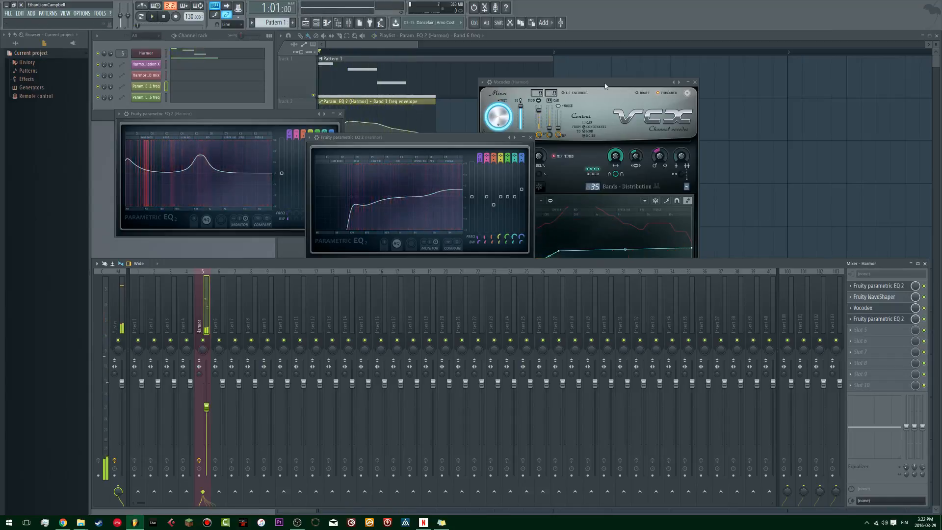
Step: Bring Vocodex forward and adjust its modulator and carrier levels and its modulator unison order while auditioning the pattern
{"action": "left_click", "coordinate": [621, 165]}
{"action": "key", "text": "space"}
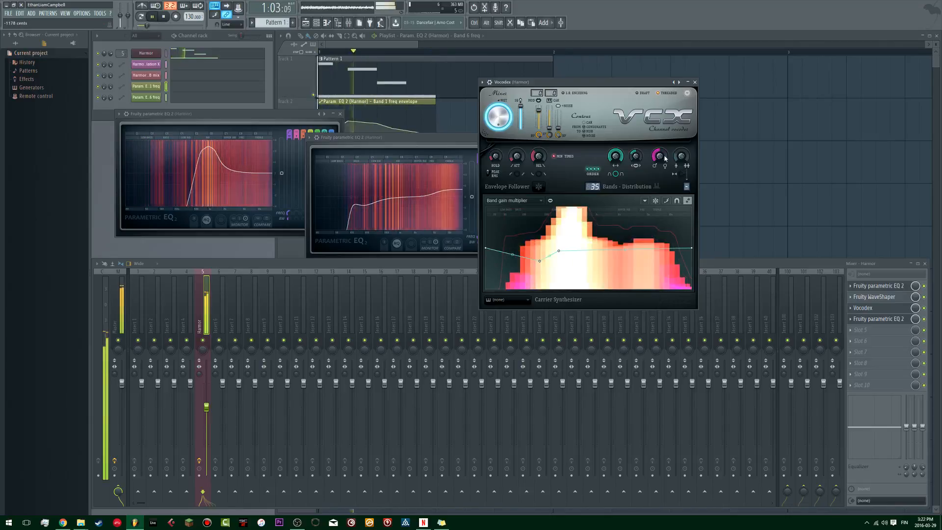
{"action": "key", "text": "space"}
{"action": "key", "text": "space"}
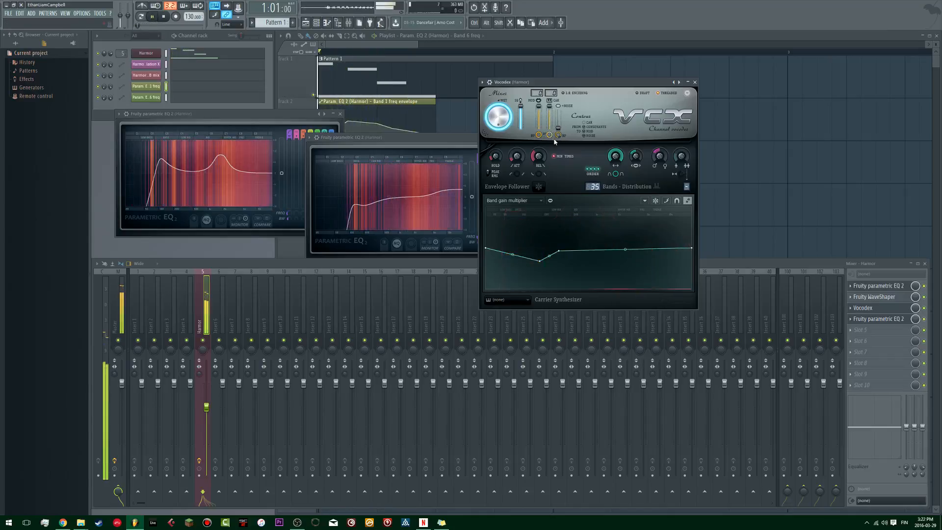
{"action": "key", "text": "space"}
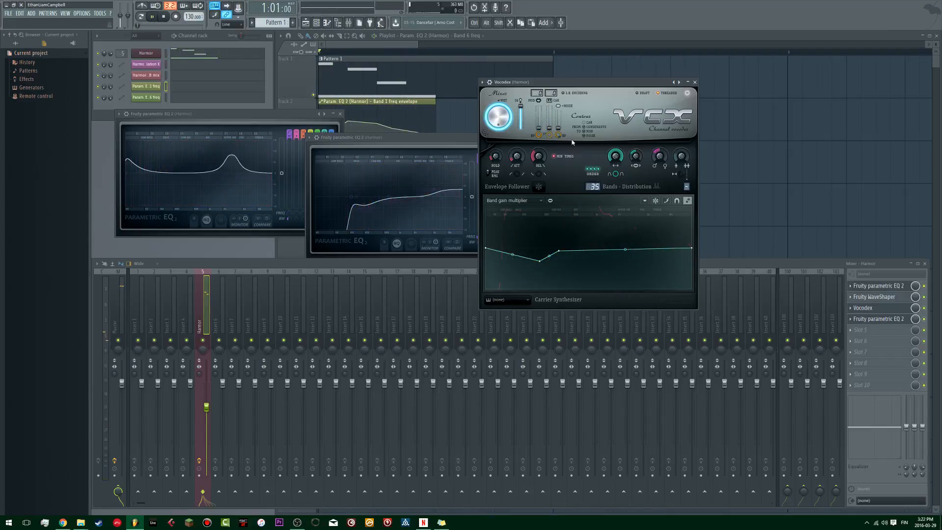
{"action": "key", "text": "space"}
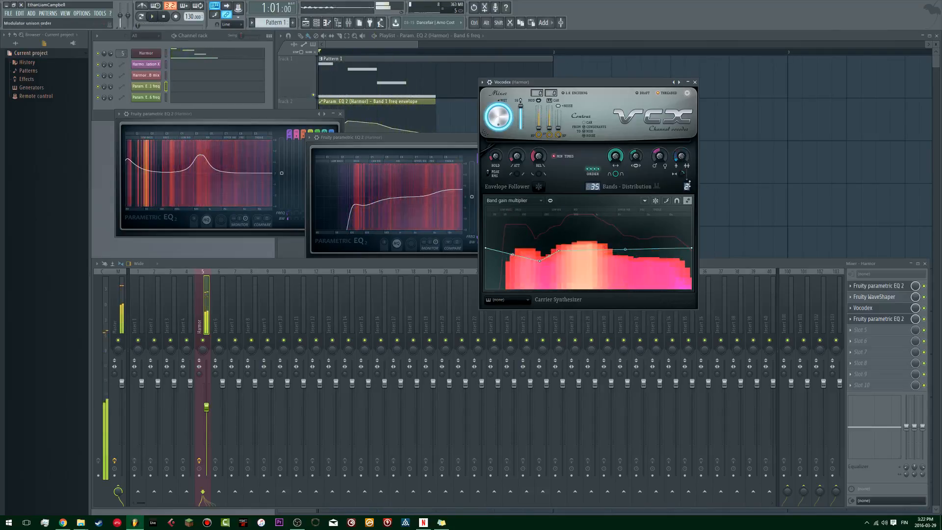
{"action": "key", "text": "space"}
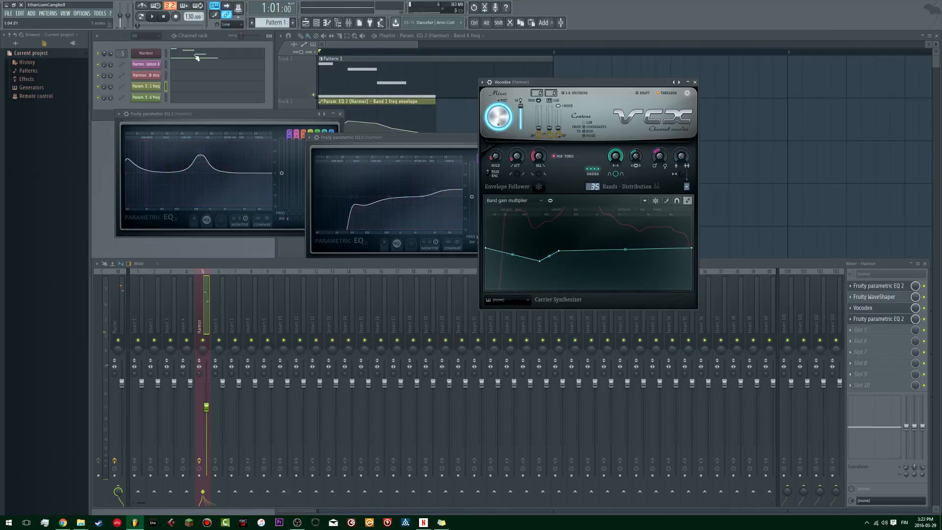
Step: Open Harmor, try lowering its pitch by 1200 cents during playback, and close its window
{"action": "left_click", "coordinate": [336, 70]}
{"action": "key", "text": "space"}
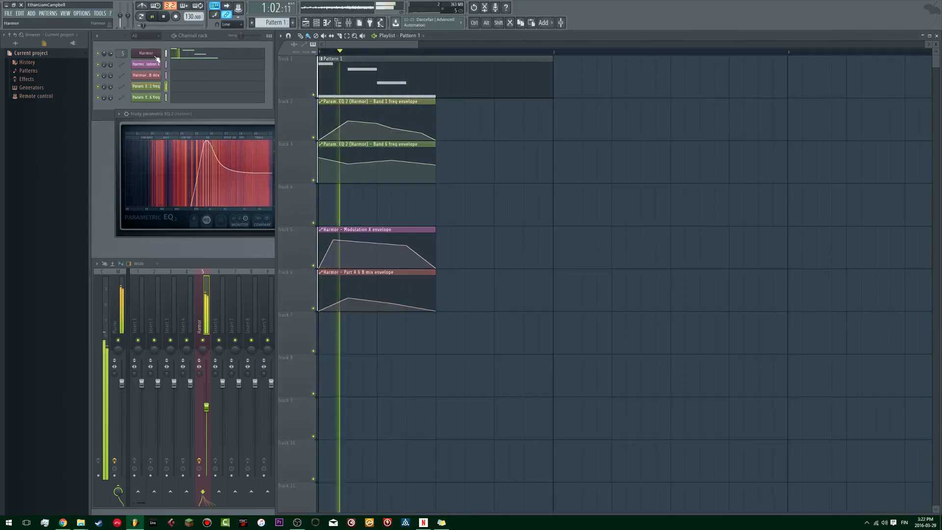
{"action": "left_click", "coordinate": [155, 55]}
{"action": "key", "text": "space"}
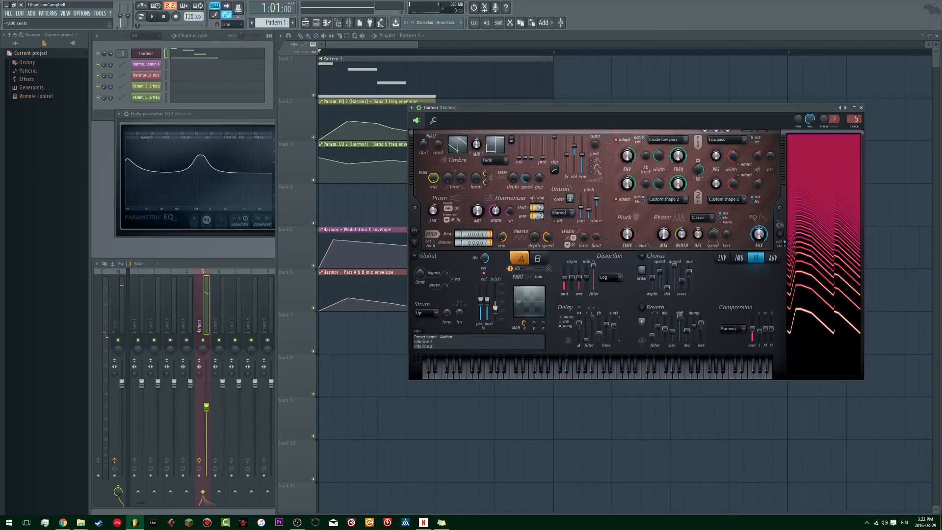
{"action": "key", "text": "space"}
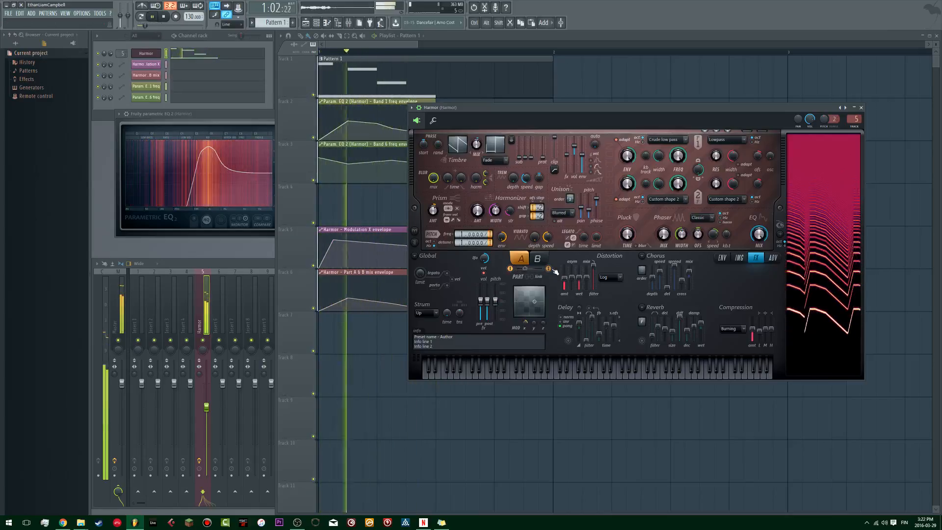
{"action": "left_click", "coordinate": [862, 108]}
Step: Lower the middle points of the Band 1 freq envelope slightly, replaying the pattern repeatedly to judge the sweep
{"action": "key", "text": "space"}
{"action": "key", "text": "space"}
{"action": "left_click_drag", "start_coordinate": [349, 121], "coordinate": [378, 130]}
{"action": "key", "text": "space"}
{"action": "key", "text": "space"}
{"action": "key", "text": "space"}
{"action": "key", "text": "space"}
{"action": "key", "text": "space"}
{"action": "key", "text": "space"}
{"action": "key", "text": "space"}
{"action": "key", "text": "space"}
{"action": "key", "text": "space"}
{"action": "key", "text": "space"}
{"action": "key", "text": "space"}
{"action": "key", "text": "space"}
{"action": "key", "text": "space"}
{"action": "key", "text": "space"}
{"action": "key", "text": "space"}
{"action": "key", "text": "space"}
{"action": "key", "text": "space"}
{"action": "key", "text": "space"}
{"action": "key", "text": "space"}
{"action": "key", "text": "space"}
{"action": "key", "text": "space"}
Step: Delete the fourth point of the Band 1 freq envelope and replay the pattern
{"action": "key", "text": "space"}
{"action": "right_click", "coordinate": [392, 130]}
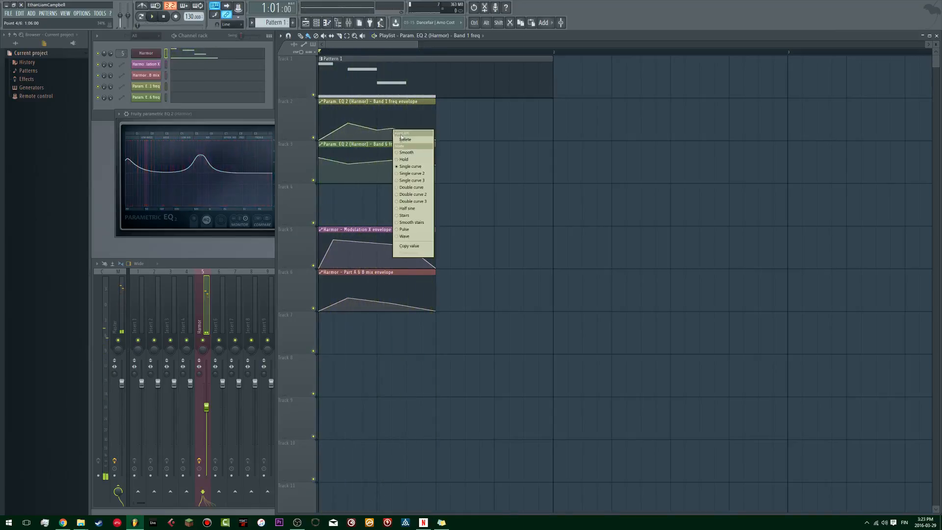
{"action": "left_click", "coordinate": [404, 139]}
{"action": "key", "text": "space"}
{"action": "key", "text": "space"}
{"action": "key", "text": "space"}
{"action": "key", "text": "space"}
{"action": "key", "text": "space"}
{"action": "key", "text": "space"}
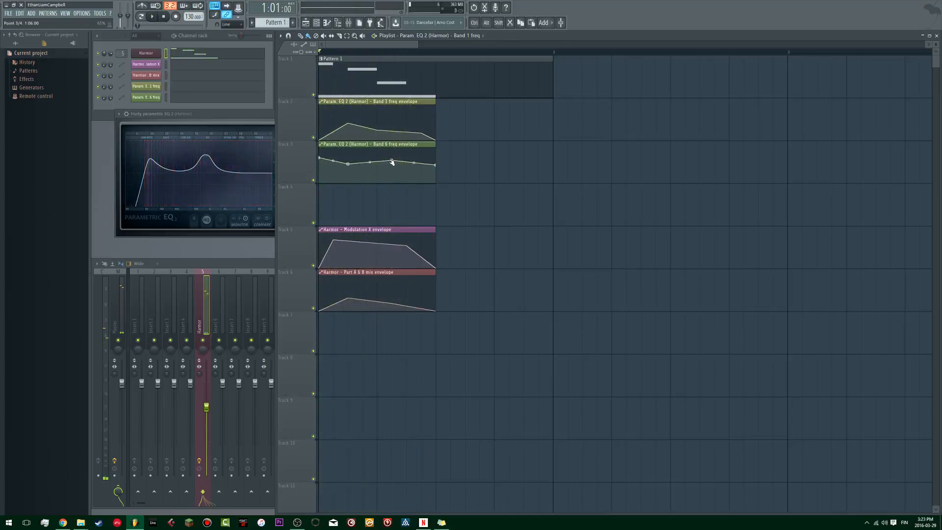
Step: Delete the last point of the Band 6 freq envelope, extend the remaining end point to the notes' end, and play the result
{"action": "right_click", "coordinate": [436, 167]}
{"action": "left_click", "coordinate": [447, 176]}
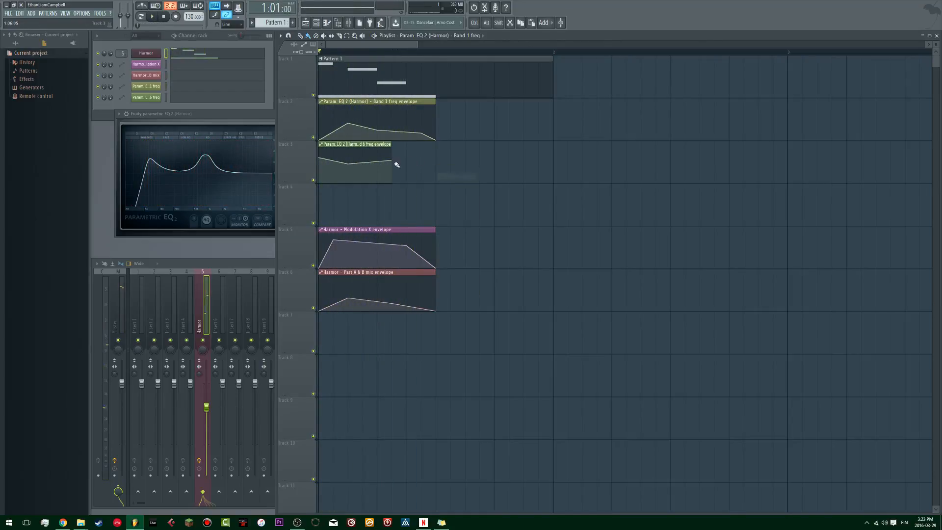
{"action": "left_click_drag", "start_coordinate": [393, 162], "coordinate": [435, 157]}
{"action": "key", "text": "space"}
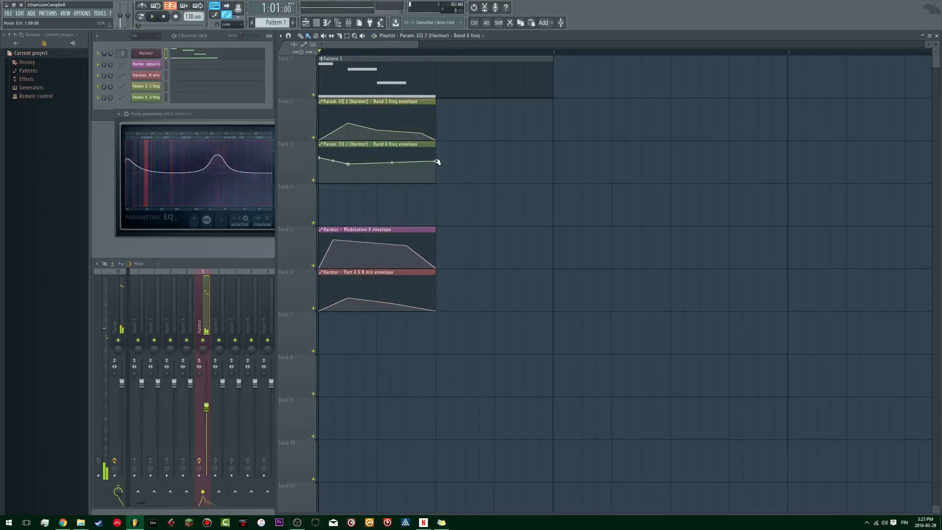
{"action": "key", "text": "space"}
Step: Bring the mixer forward and play the pattern
{"action": "left_click", "coordinate": [231, 266]}
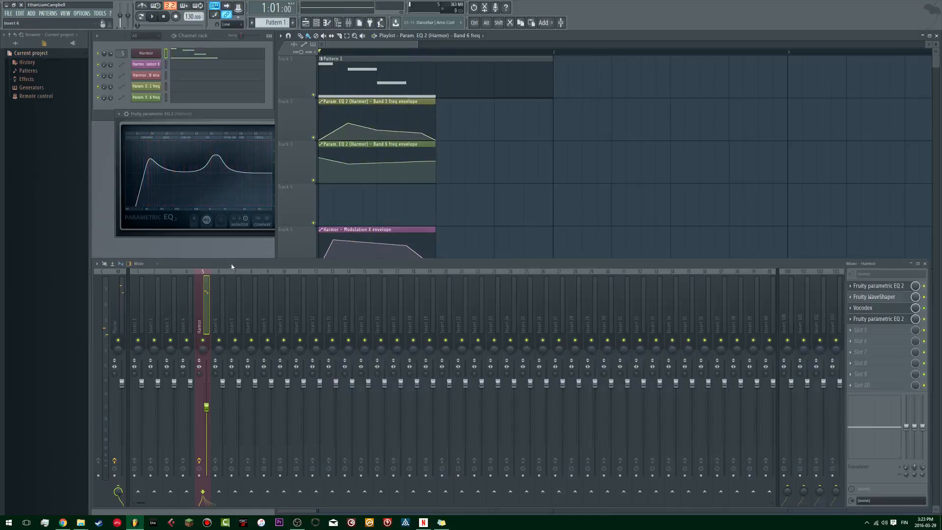
{"action": "key", "text": "space"}
{"action": "key", "text": "space"}
{"action": "left_click", "coordinate": [860, 330]}
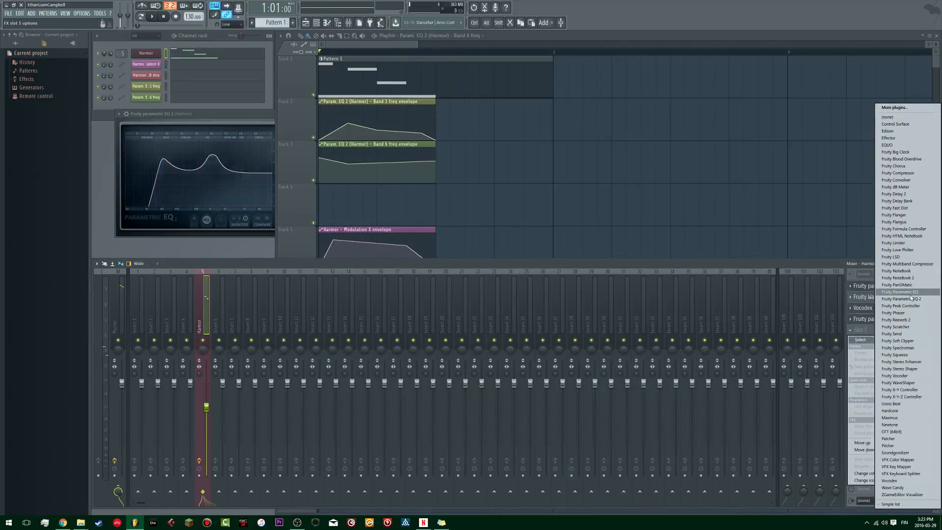
{"action": "left_click", "coordinate": [816, 267]}
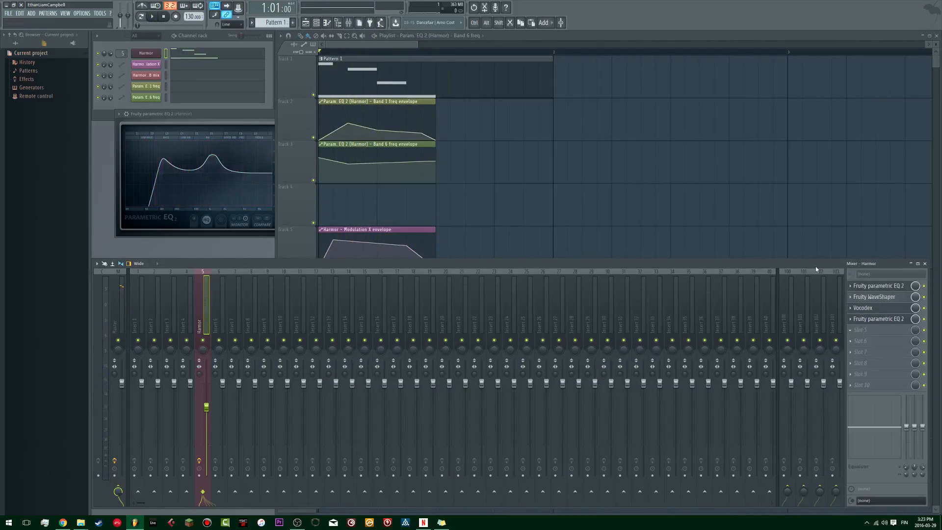
{"action": "left_click", "coordinate": [871, 322]}
{"action": "left_click", "coordinate": [871, 322]}
{"action": "key", "text": "space"}
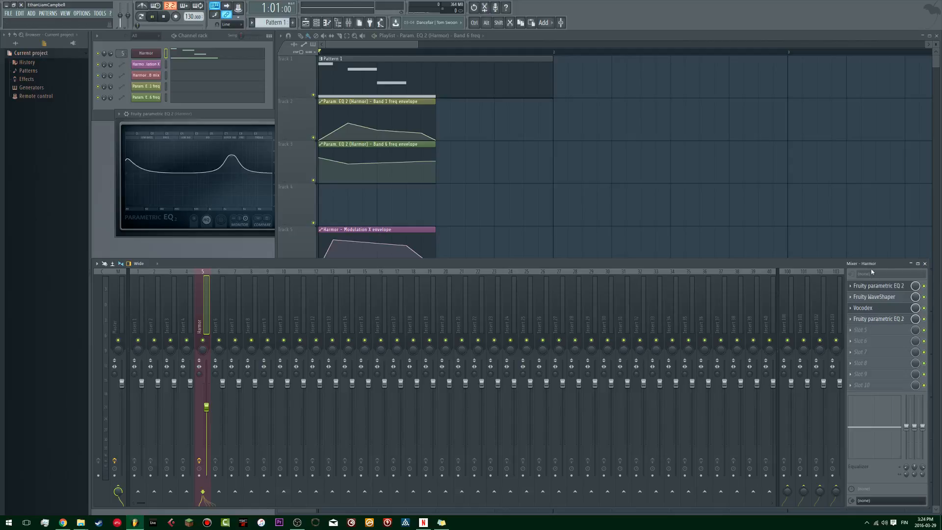
{"action": "key", "text": "space"}
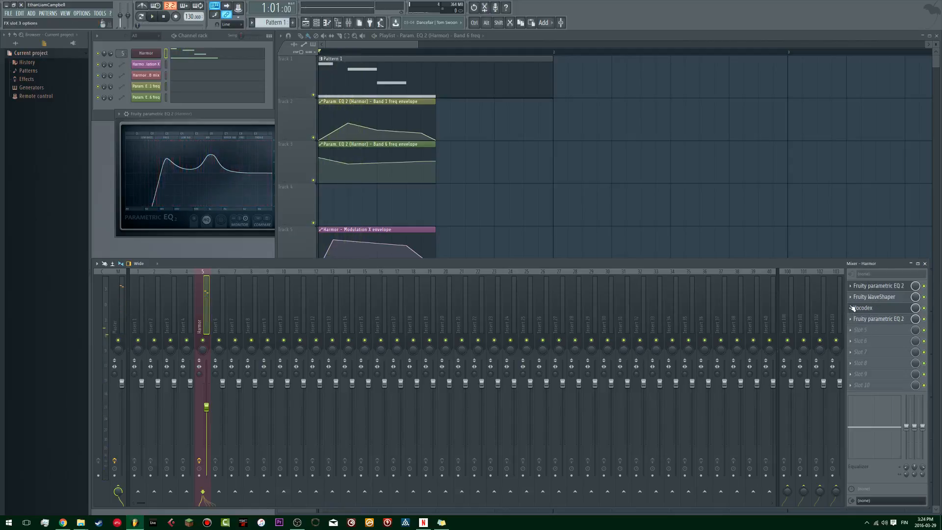
Step: Move the second EQ and Vocodex down one slot each to free the Harmor track's third effect slot
{"action": "left_click", "coordinate": [851, 320]}
{"action": "key", "text": "d"}
{"action": "left_click", "coordinate": [854, 310]}
{"action": "key", "text": "d"}
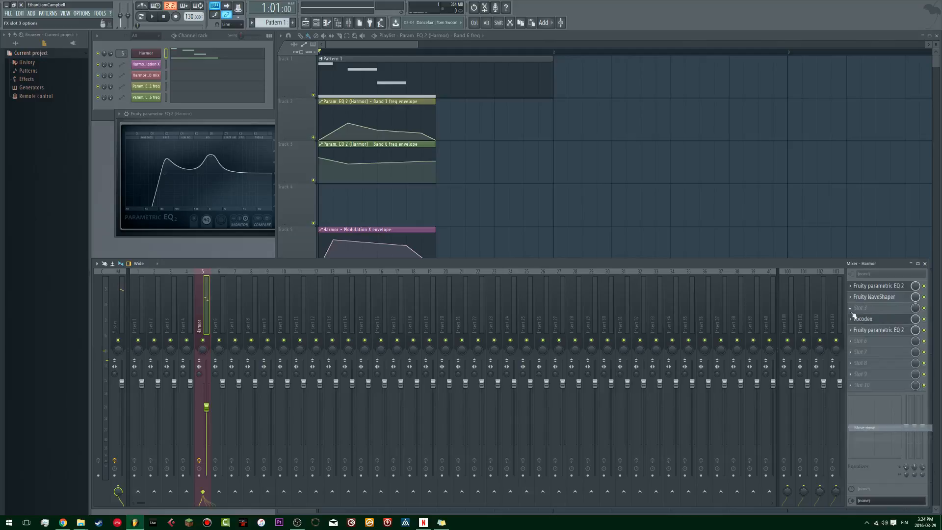
Step: Load Fruity Multiband Compressor into the Harmor track's third effect slot, close its window, and play the pattern
{"action": "left_click", "coordinate": [854, 308]}
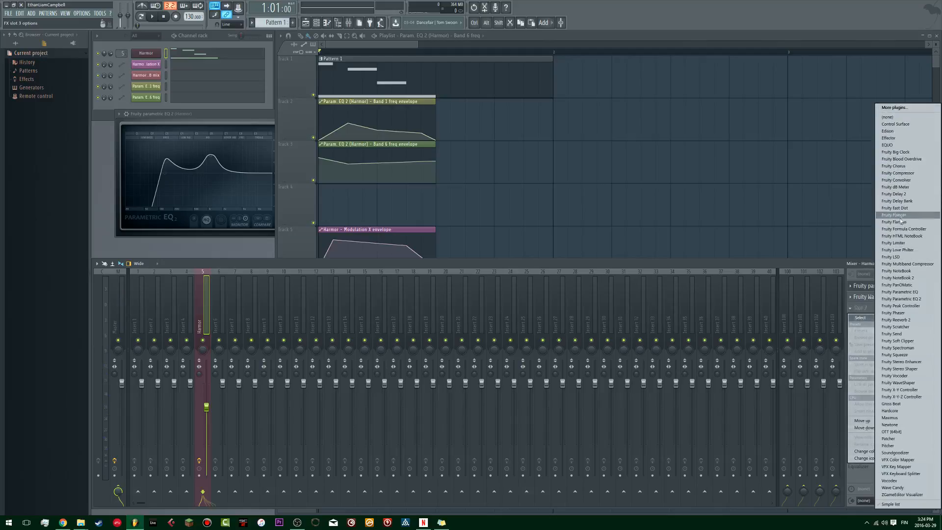
{"action": "left_click", "coordinate": [904, 266]}
{"action": "key", "text": "space"}
{"action": "left_click_drag", "start_coordinate": [292, 77], "coordinate": [645, 120]}
{"action": "key", "text": "space"}
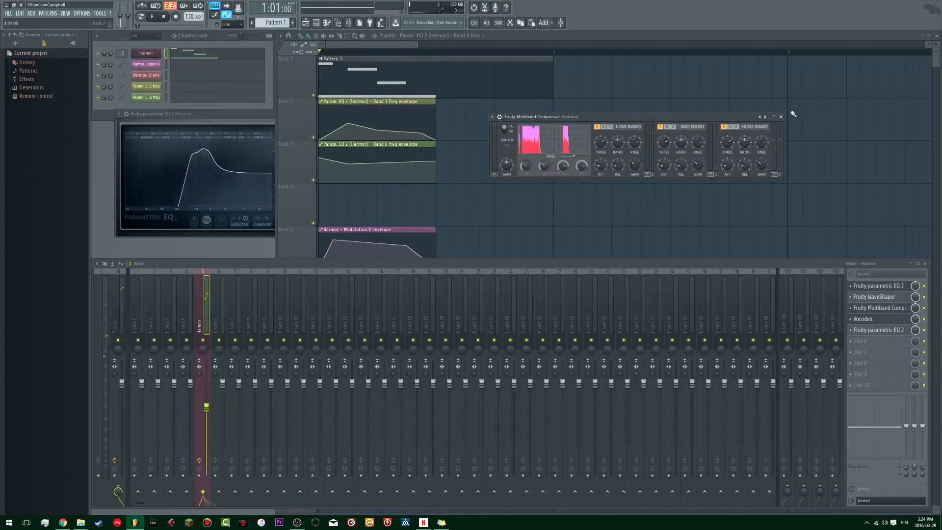
{"action": "left_click", "coordinate": [780, 116]}
{"action": "key", "text": "space"}
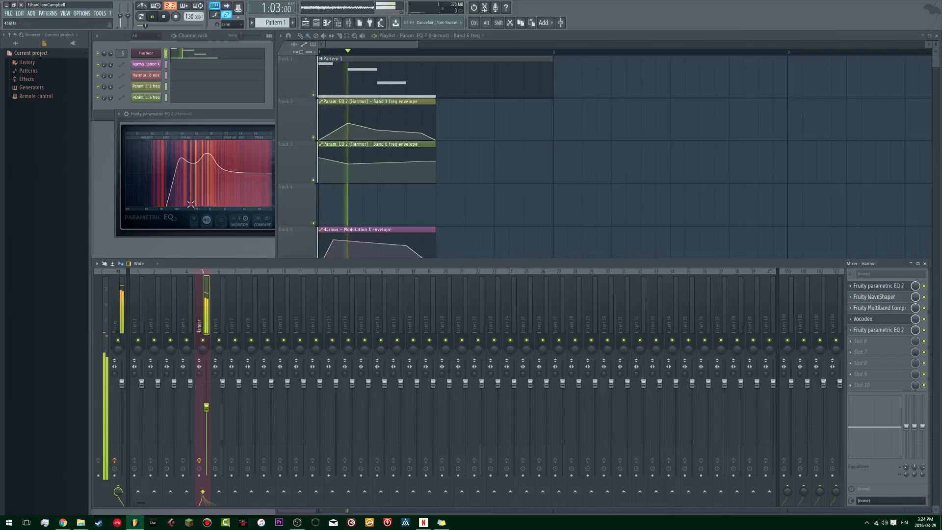
{"action": "key", "text": "space"}
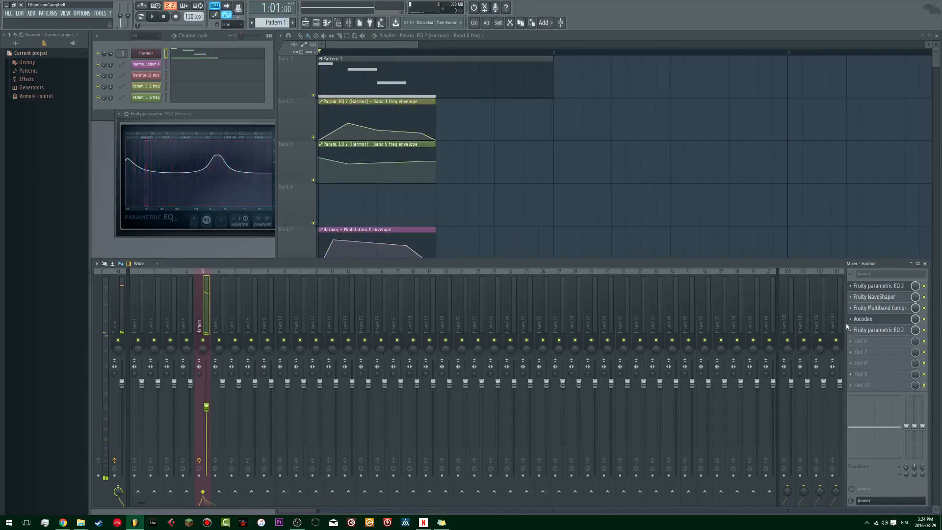
Step: Play the pattern to compare the Harmor track with its effects bypassed and enabled
{"action": "left_click", "coordinate": [850, 333]}
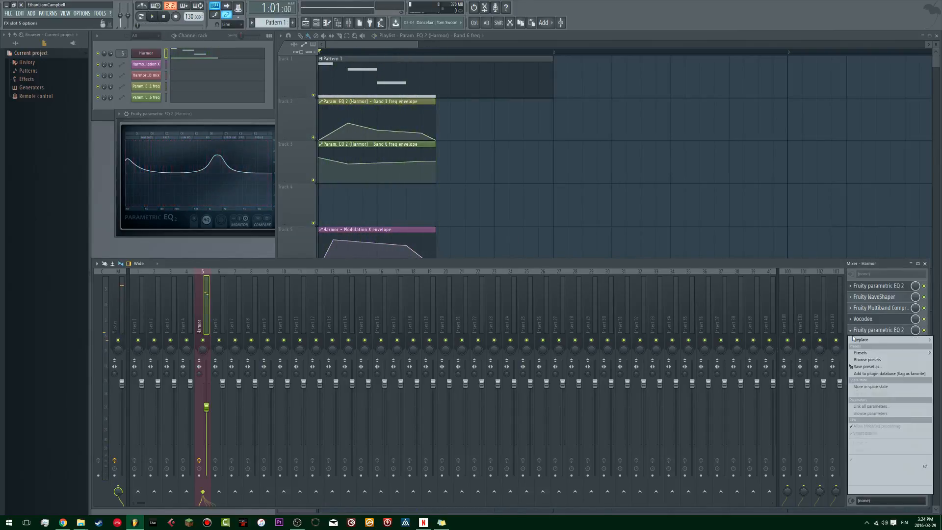
{"action": "left_click", "coordinate": [809, 263]}
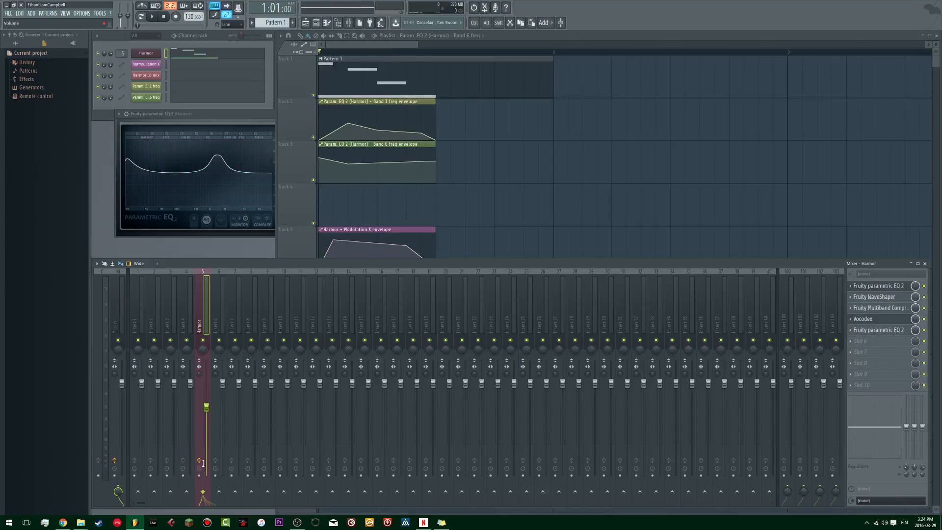
{"action": "key", "text": "space"}
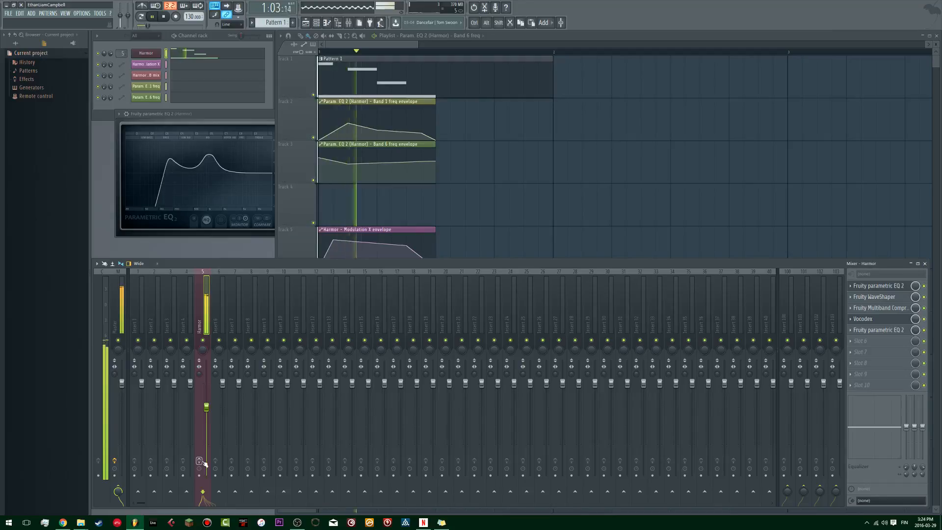
{"action": "left_click", "coordinate": [199, 460]}
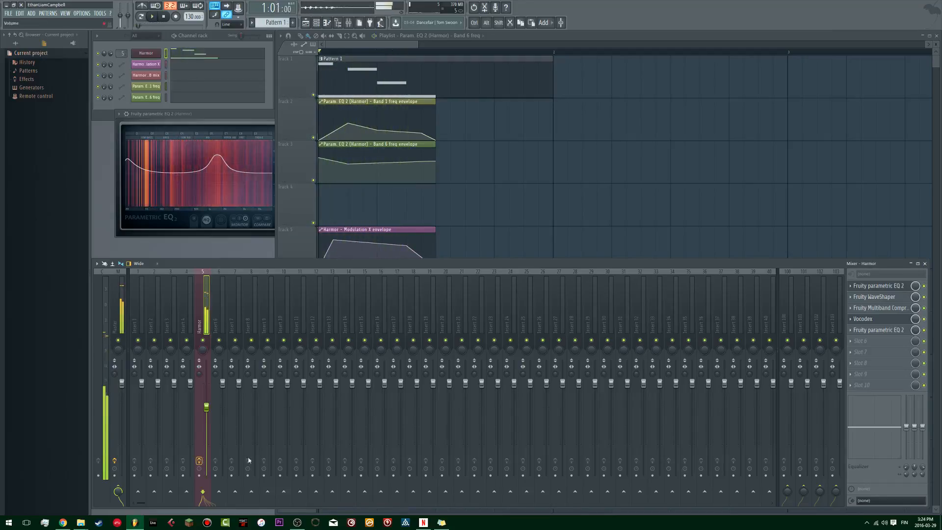
Step: Move the second EQ down one slot and load EQUO into the freed fifth slot, placing its window over the playlist
{"action": "left_click", "coordinate": [873, 344]}
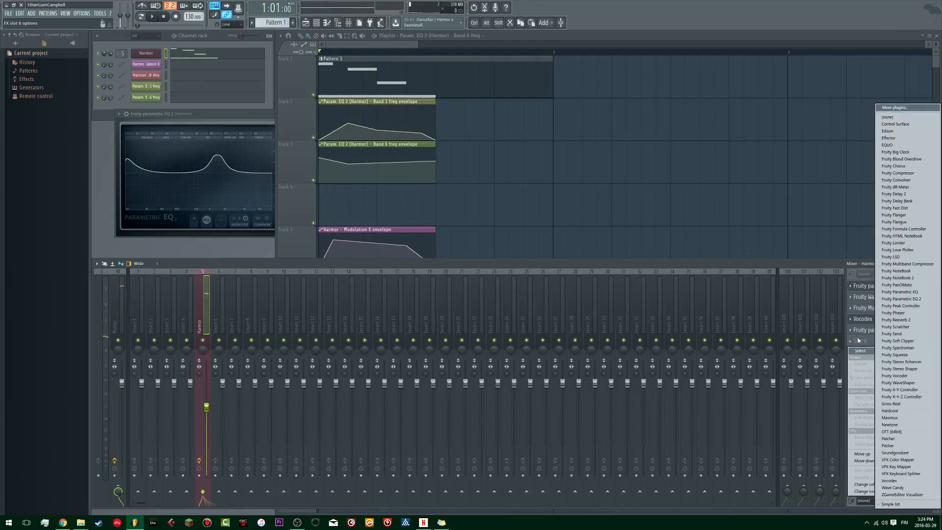
{"action": "key", "text": "Escape"}
{"action": "left_click", "coordinate": [853, 333]}
{"action": "left_click", "coordinate": [865, 450]}
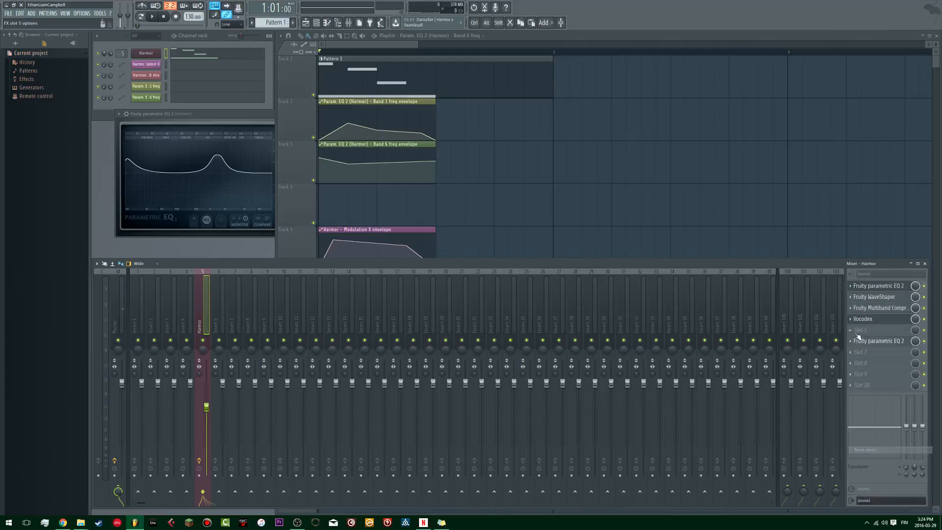
{"action": "left_click", "coordinate": [855, 333]}
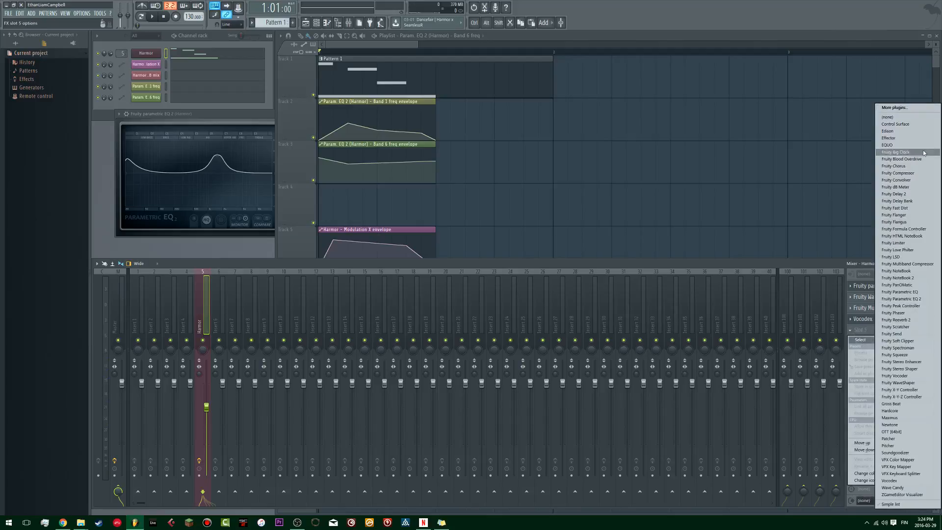
{"action": "left_click", "coordinate": [905, 145]}
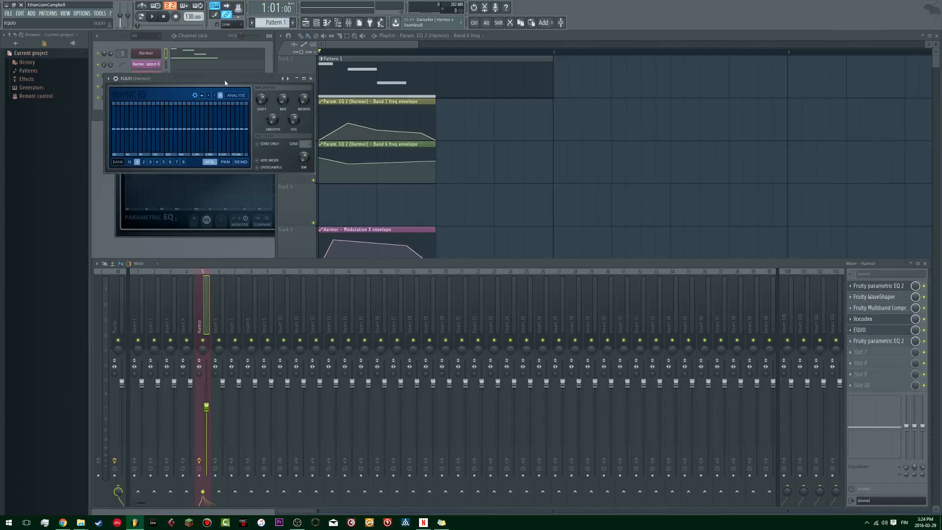
{"action": "left_click_drag", "start_coordinate": [244, 91], "coordinate": [575, 110]}
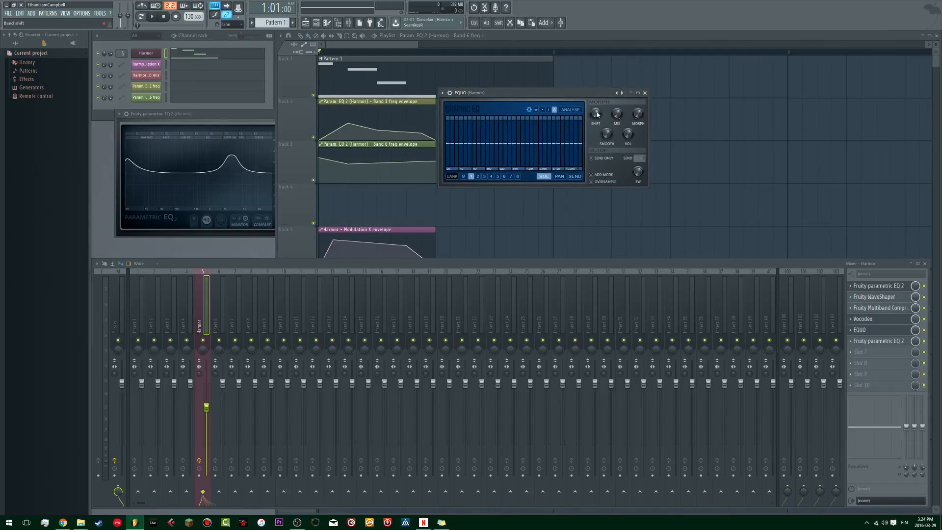
Step: Automate EQUO's Morph knob with an envelope peaking at 1:07:00 and falling to zero, delete the point beyond the notes' end, and play
{"action": "right_click", "coordinate": [637, 115]}
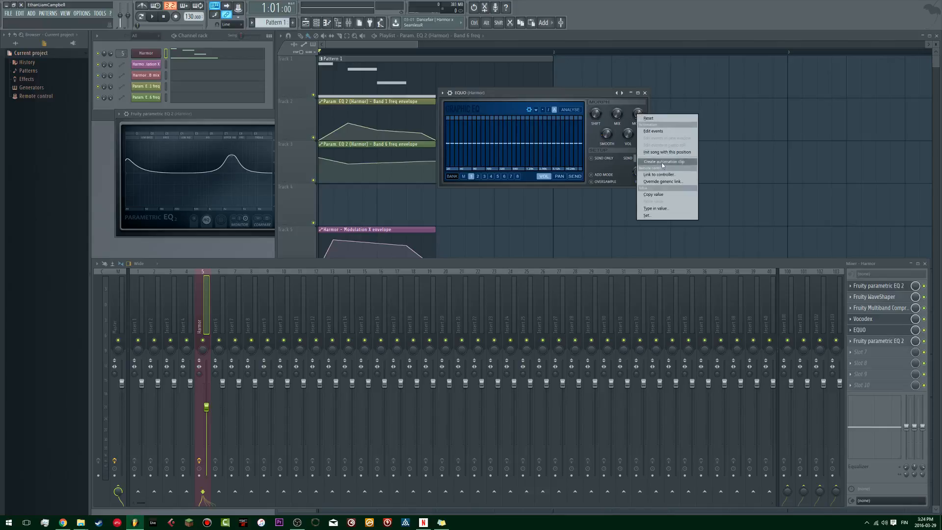
{"action": "left_click", "coordinate": [657, 162]}
{"action": "right_click", "coordinate": [407, 214]}
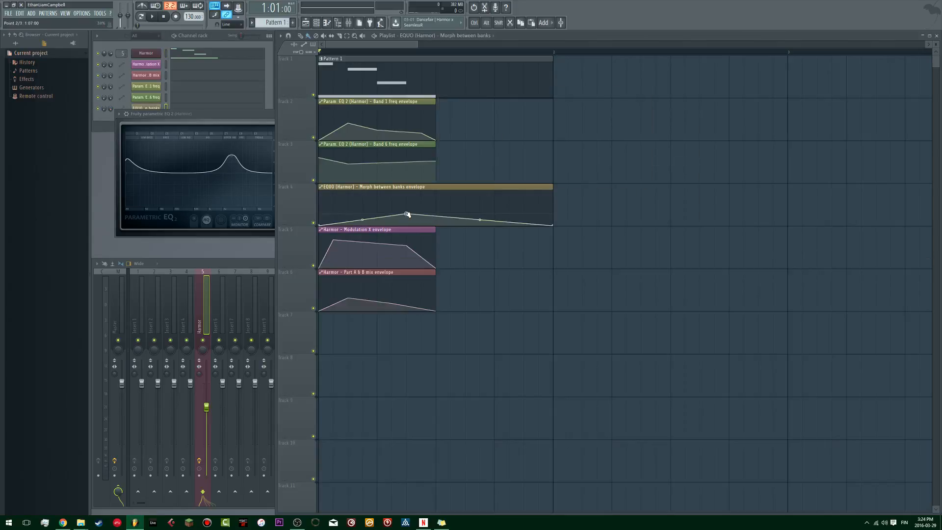
{"action": "left_click_drag", "start_coordinate": [480, 219], "coordinate": [527, 230]}
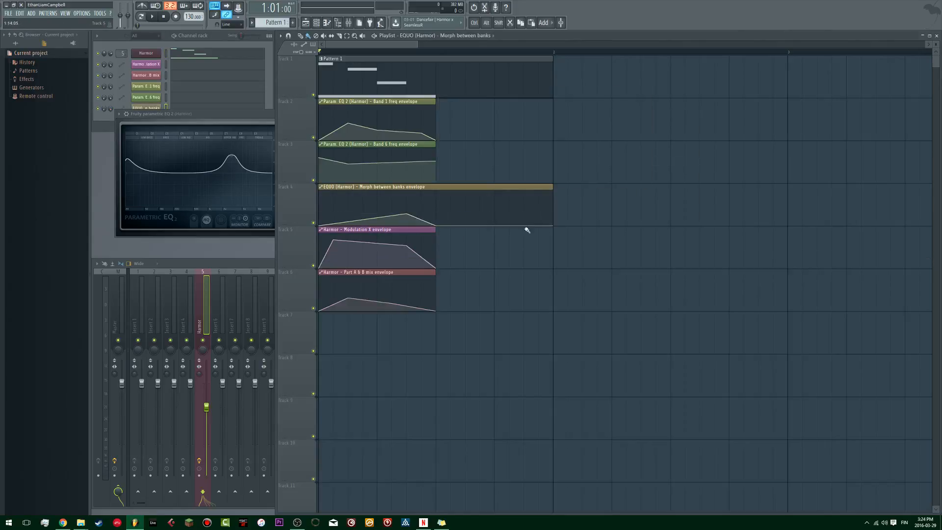
{"action": "right_click", "coordinate": [554, 224]}
{"action": "left_click", "coordinate": [574, 237]}
{"action": "key", "text": "space"}
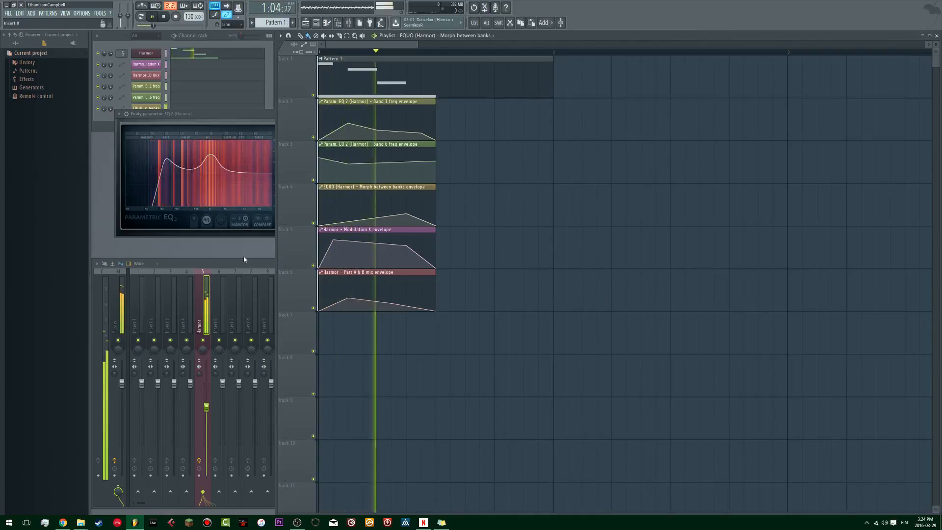
Step: Reopen EQUO from the Harmor track and draw a low-mid boost in bank 1's volume curve, undoing the last band tweak
{"action": "left_click", "coordinate": [245, 261]}
{"action": "left_click", "coordinate": [883, 327]}
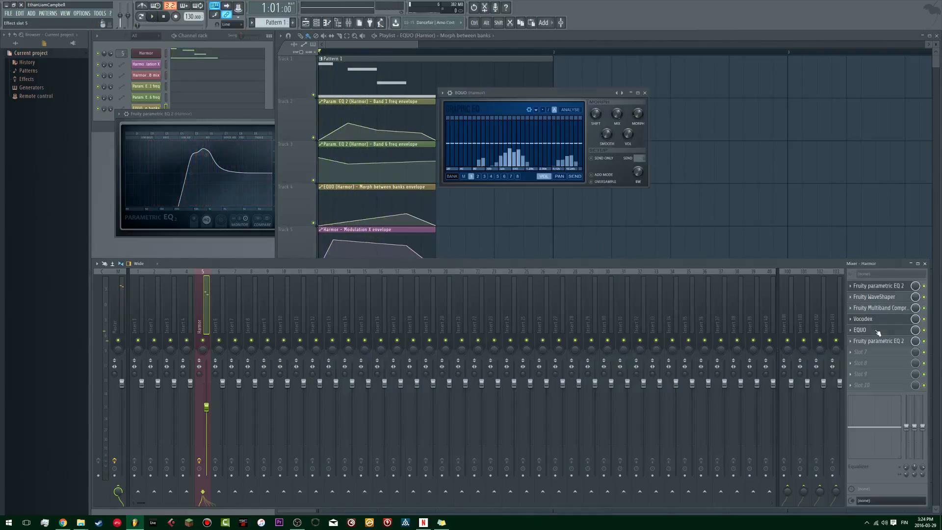
{"action": "left_click_drag", "start_coordinate": [525, 94], "coordinate": [459, 160]}
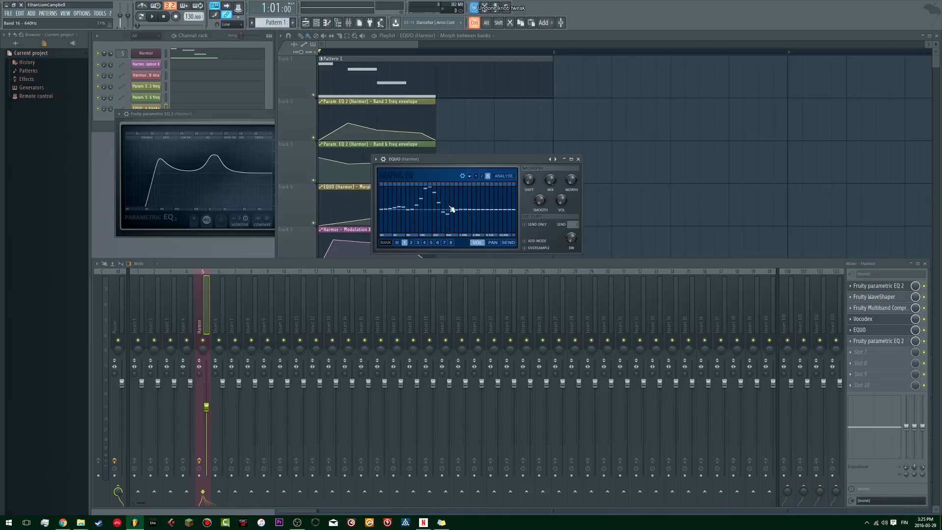
{"action": "key", "text": "ctrl+z"}
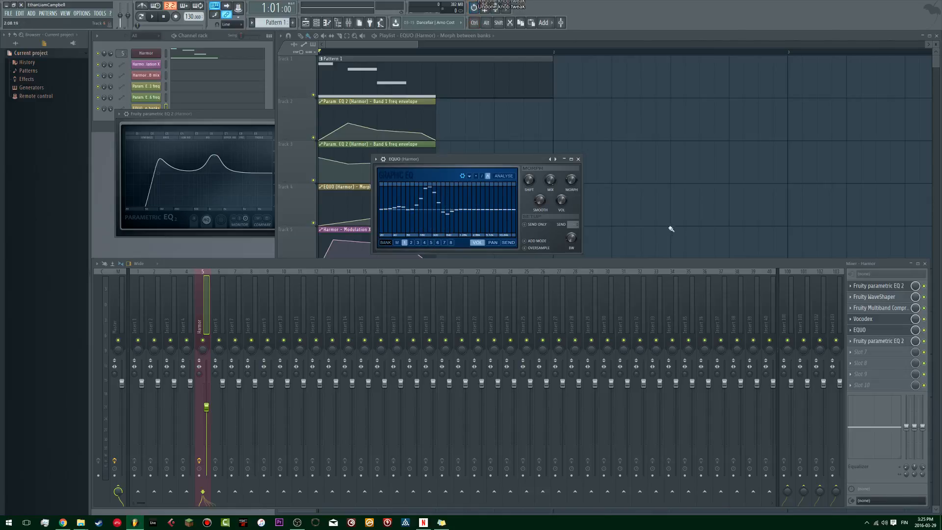
Step: Play the pattern and extend EQUO's bank 1 curve with a second boost in the high bands
{"action": "right_click", "coordinate": [556, 161]}
{"action": "left_click", "coordinate": [580, 166]}
{"action": "key", "text": "space"}
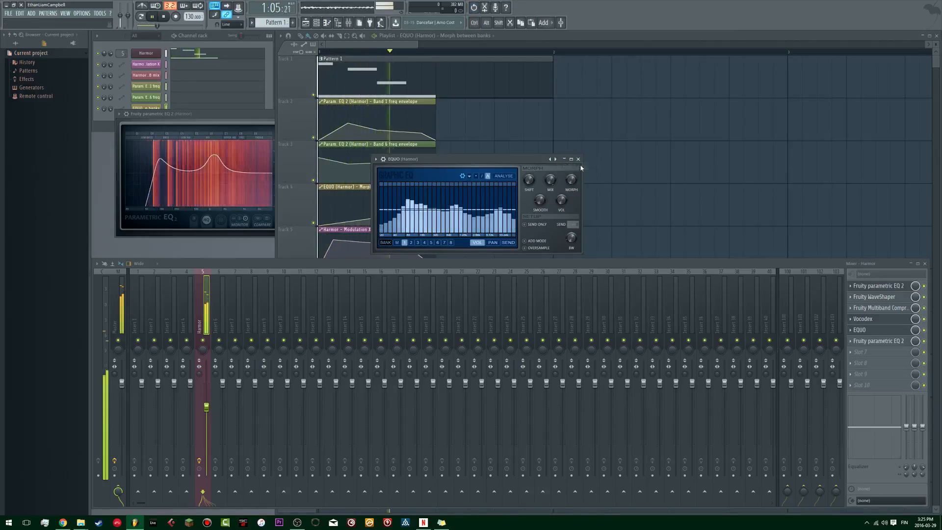
{"action": "key", "text": "space"}
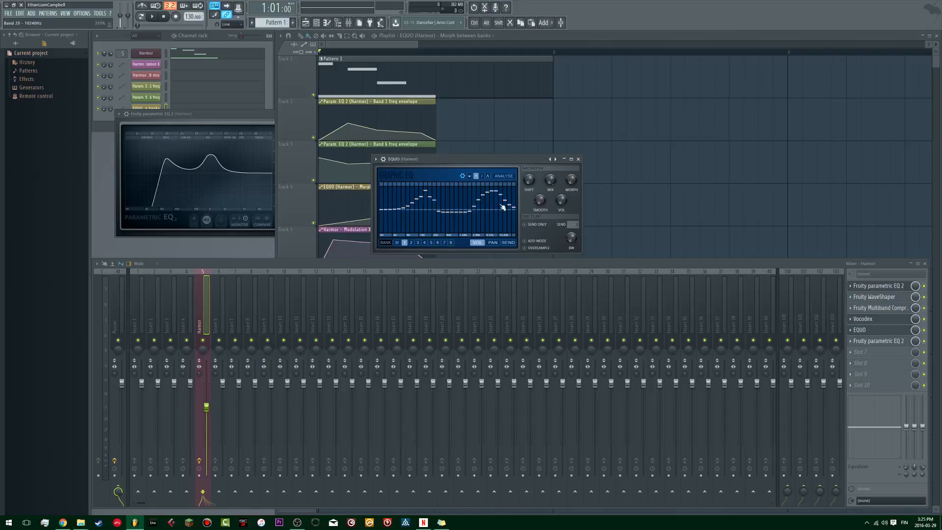
{"action": "key", "text": "space"}
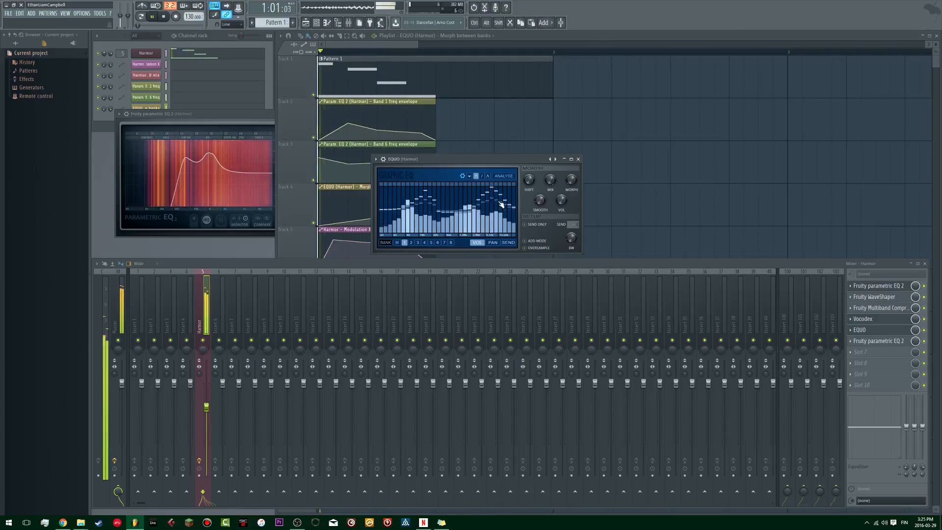
Step: Select EQUO's bank 2 and draw two broad humps in its volume curve, in the low-mid and high bands
{"action": "left_click", "coordinate": [409, 236]}
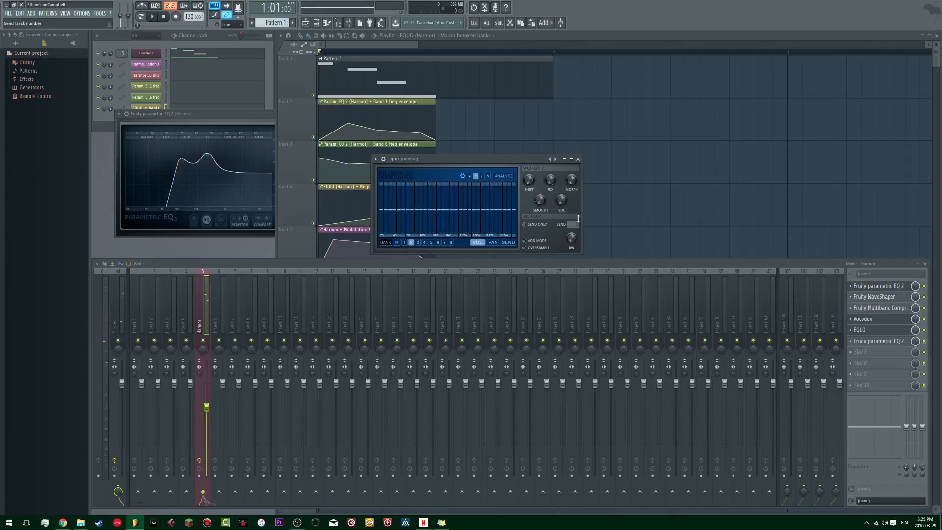
{"action": "left_click_drag", "start_coordinate": [576, 183], "coordinate": [576, 164]}
{"action": "left_click", "coordinate": [488, 176]}
{"action": "mouse_move", "coordinate": [414, 214]}
{"action": "left_mouse_down"}
{"action": "mouse_move", "coordinate": [414, 198]}
{"action": "mouse_move", "coordinate": [427, 201]}
{"action": "left_mouse_up"}
{"action": "left_click_drag", "start_coordinate": [487, 211], "coordinate": [484, 197]}
{"action": "left_click", "coordinate": [482, 175]}
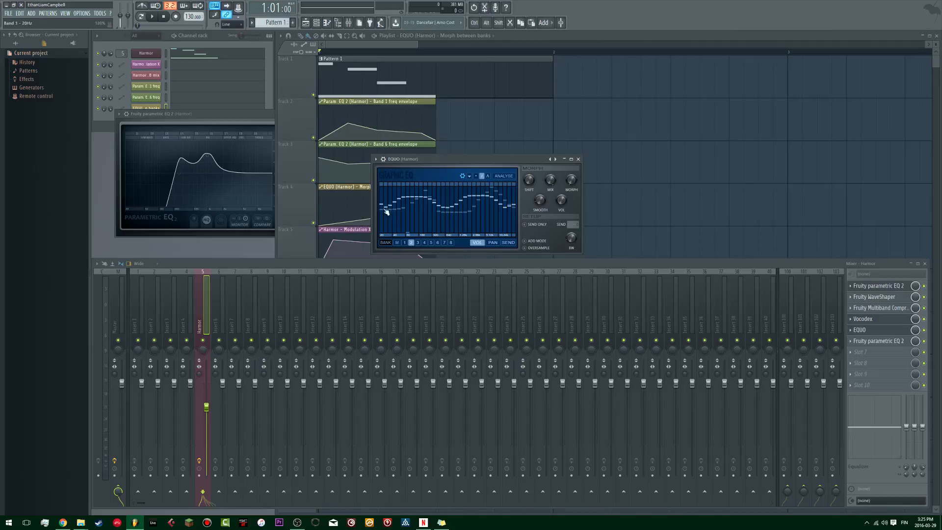
Step: Refine bank 2's volume curve into two sharper peaks with a dip between them
{"action": "left_click", "coordinate": [475, 176]}
{"action": "left_click", "coordinate": [488, 176]}
{"action": "left_click_drag", "start_coordinate": [449, 208], "coordinate": [447, 214]}
{"action": "left_click", "coordinate": [476, 175]}
{"action": "left_click_drag", "start_coordinate": [407, 196], "coordinate": [418, 196]}
{"action": "left_click_drag", "start_coordinate": [422, 236], "coordinate": [420, 211]}
Step: Select EQUO's bank 3 and draw a volume curve with two peaks separated by a mid-band dip
{"action": "left_click", "coordinate": [424, 243]}
{"action": "left_click", "coordinate": [418, 242]}
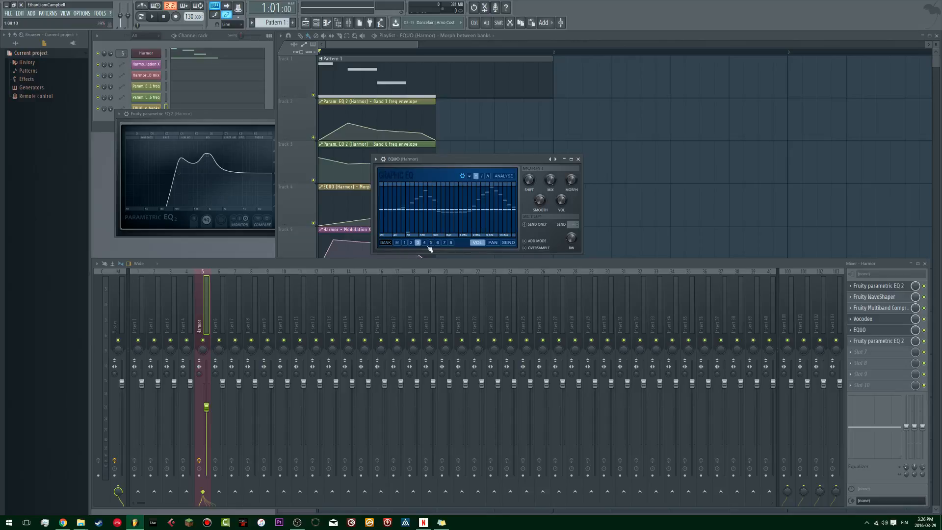
{"action": "left_click", "coordinate": [405, 242]}
{"action": "left_click", "coordinate": [419, 244]}
{"action": "left_click", "coordinate": [487, 176]}
{"action": "mouse_move", "coordinate": [381, 195]}
{"action": "left_mouse_down"}
{"action": "mouse_move", "coordinate": [406, 214]}
{"action": "mouse_move", "coordinate": [521, 206]}
{"action": "left_mouse_up"}
{"action": "left_click", "coordinate": [487, 176]}
{"action": "mouse_move", "coordinate": [413, 209]}
{"action": "left_mouse_down"}
{"action": "mouse_move", "coordinate": [395, 202]}
{"action": "mouse_move", "coordinate": [495, 205]}
{"action": "mouse_move", "coordinate": [496, 213]}
{"action": "mouse_move", "coordinate": [470, 219]}
{"action": "left_mouse_up"}
{"action": "mouse_move", "coordinate": [405, 207]}
{"action": "left_mouse_down"}
{"action": "mouse_move", "coordinate": [448, 211]}
{"action": "mouse_move", "coordinate": [420, 196]}
{"action": "mouse_move", "coordinate": [427, 191]}
{"action": "mouse_move", "coordinate": [418, 194]}
{"action": "mouse_move", "coordinate": [469, 197]}
{"action": "left_mouse_up"}
{"action": "left_click", "coordinate": [475, 175]}
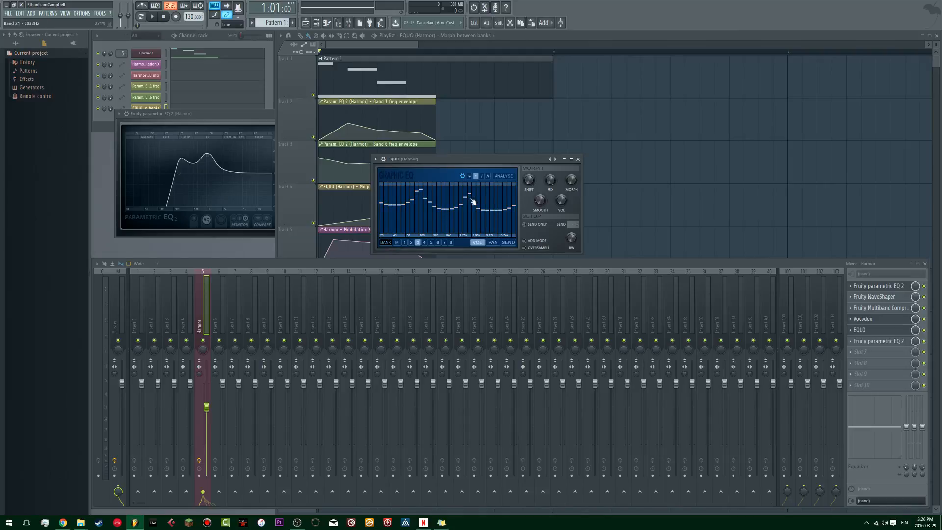
Step: Step back through EQUO's banks to bank 1 and play the pattern to hear the morphing curves
{"action": "left_click", "coordinate": [411, 243]}
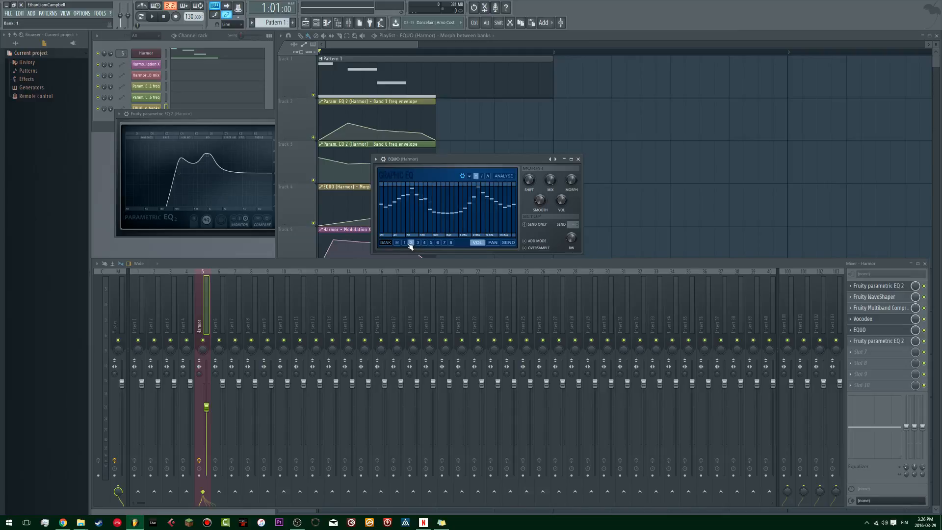
{"action": "key", "text": "space"}
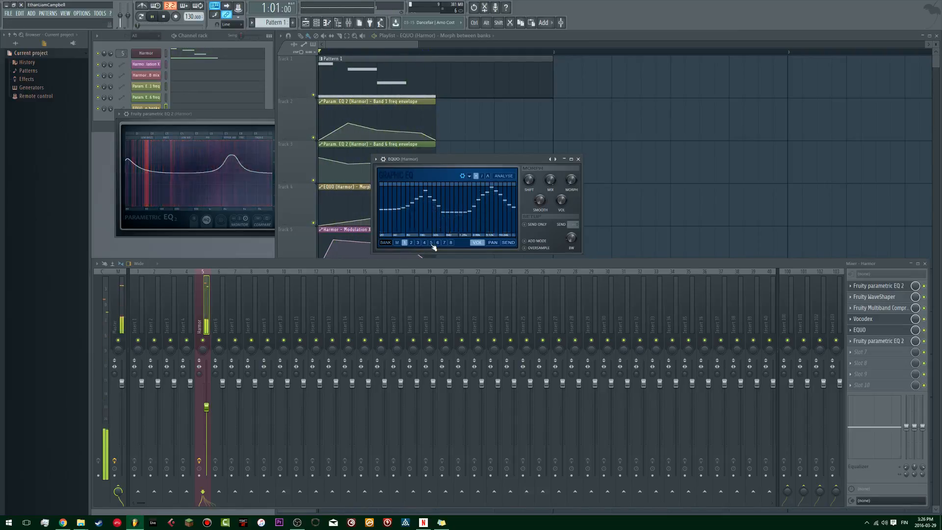
{"action": "key", "text": "space"}
{"action": "key", "text": "space"}
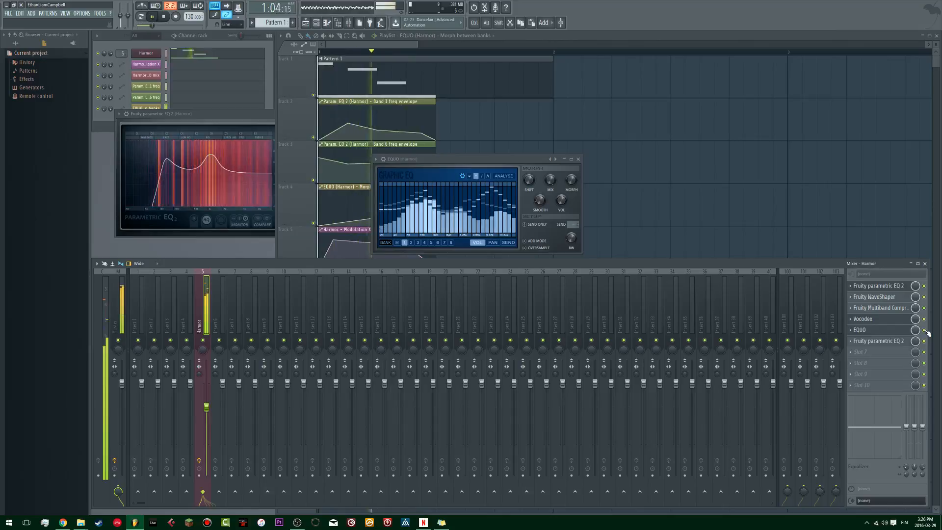
{"action": "key", "text": "space"}
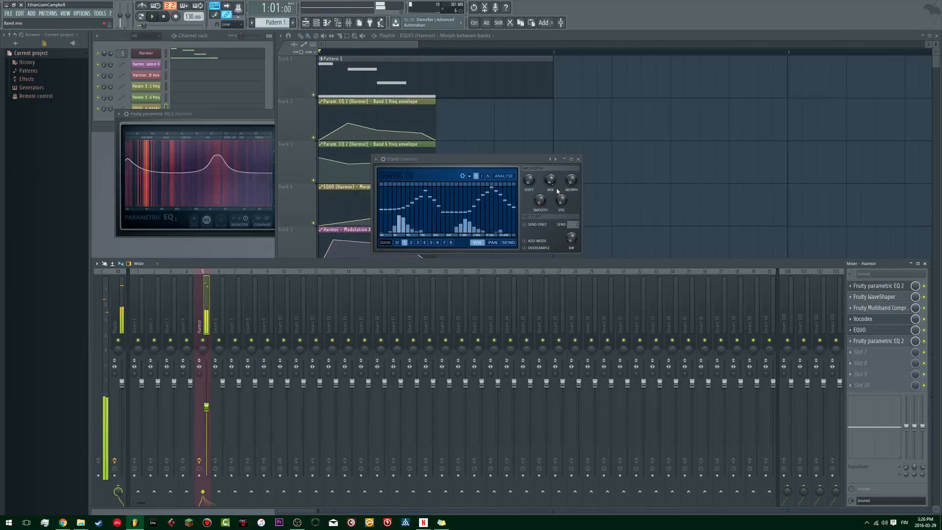
Step: Move the EQUO window off the automation clips, compare banks 1 and 2, and replay the pattern
{"action": "left_click_drag", "start_coordinate": [498, 159], "coordinate": [559, 124]}
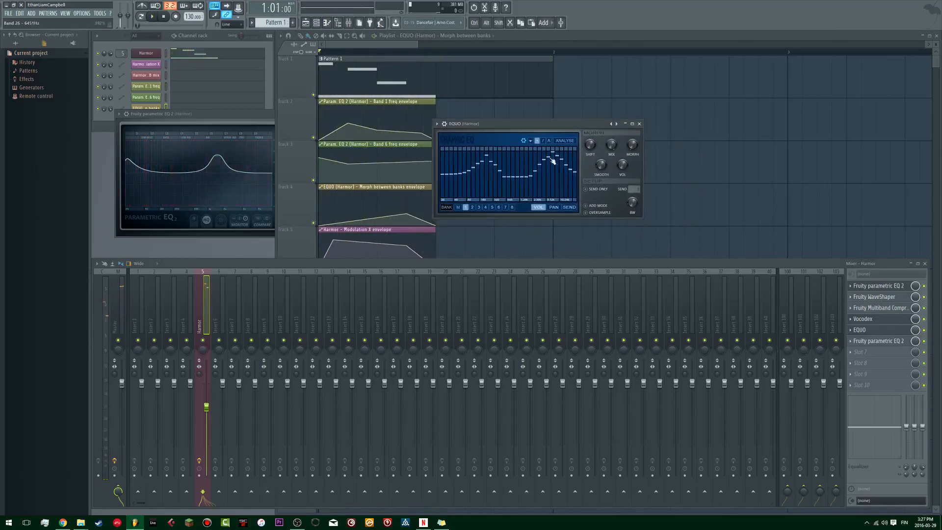
{"action": "left_click", "coordinate": [473, 207]}
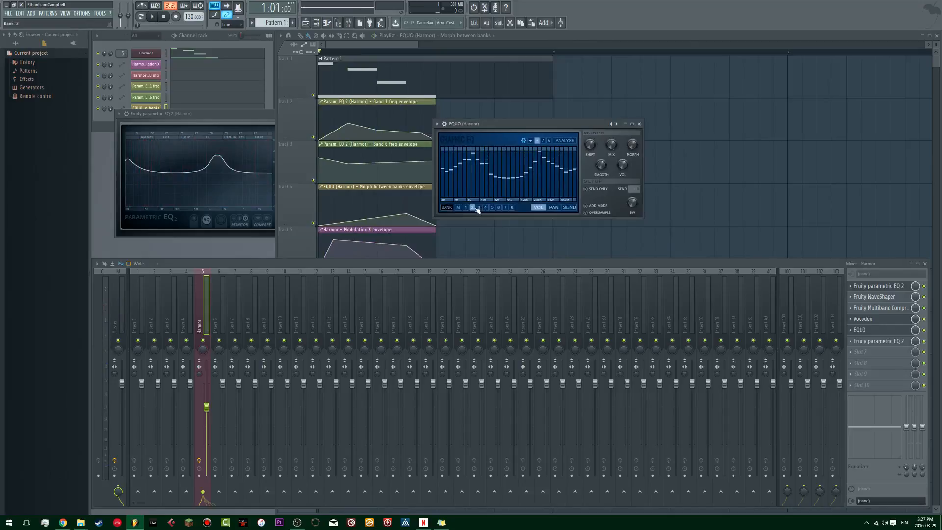
{"action": "key", "text": "space"}
{"action": "left_click", "coordinate": [467, 208]}
{"action": "key", "text": "space"}
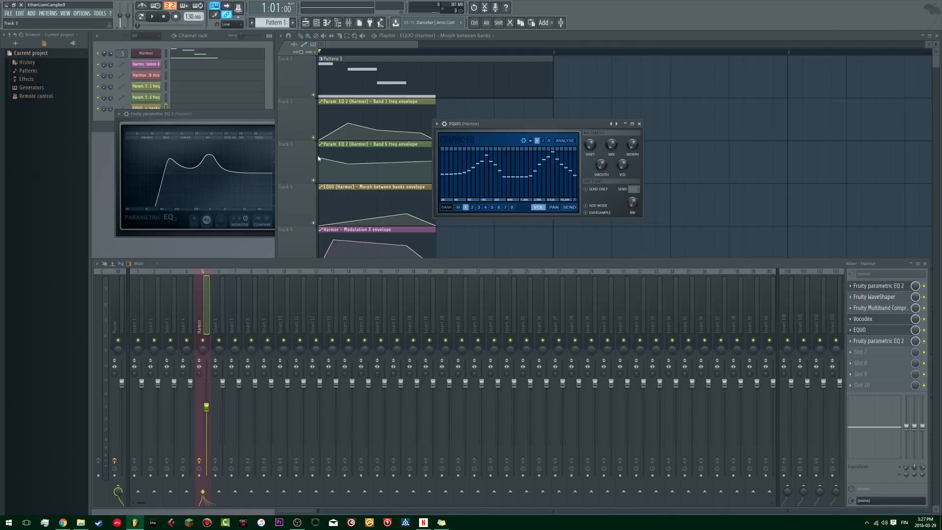
{"action": "key", "text": "space"}
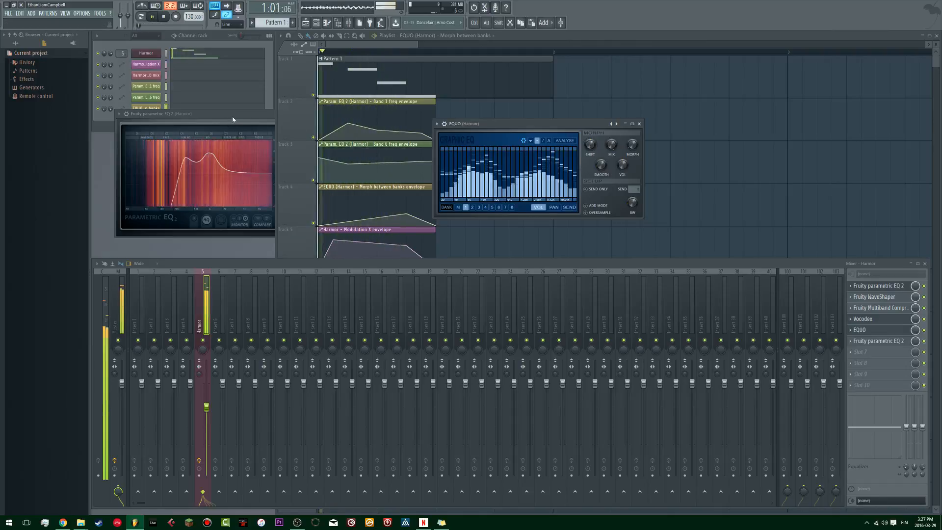
{"action": "key", "text": "space"}
{"action": "left_click", "coordinate": [863, 384]}
{"action": "mouse_move", "coordinate": [861, 363]}
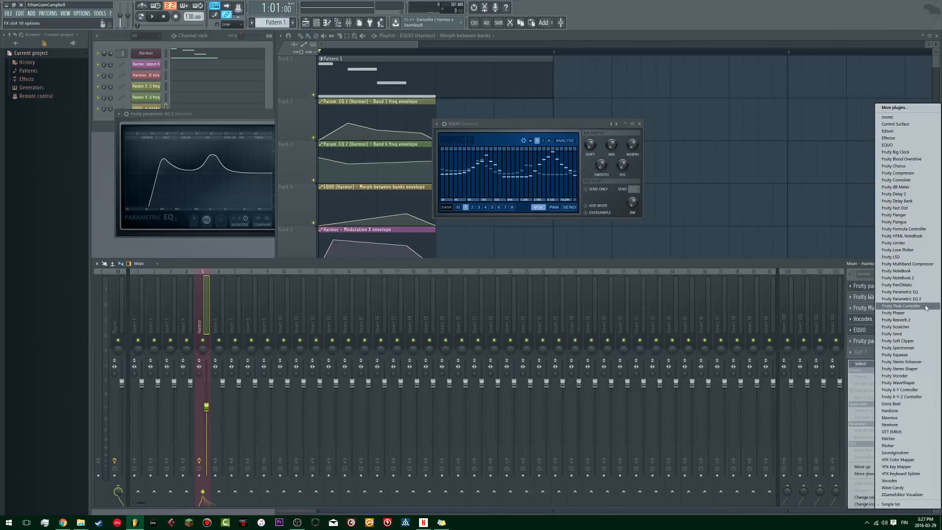
{"action": "left_click", "coordinate": [758, 265]}
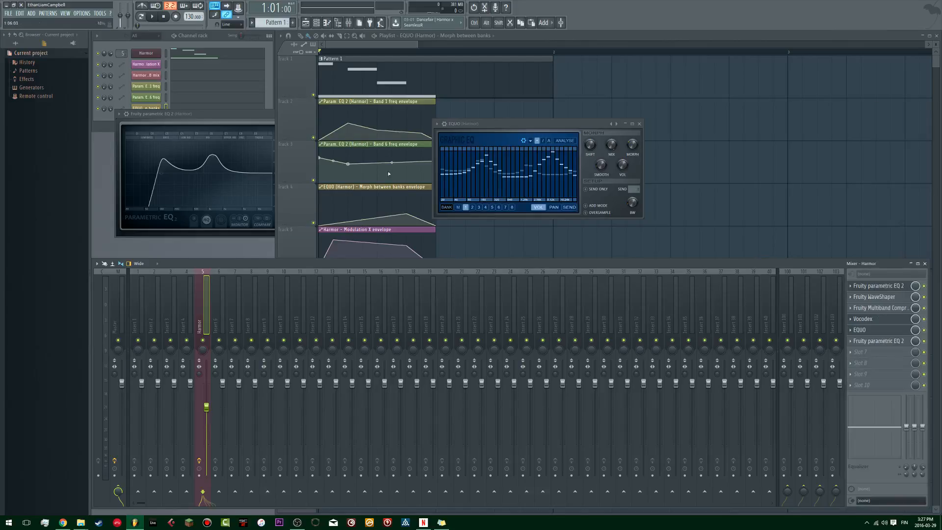
Step: Play the pattern, lower the Harmor mixer track's volume fader, and replay the pattern to check the level
{"action": "key", "text": "space"}
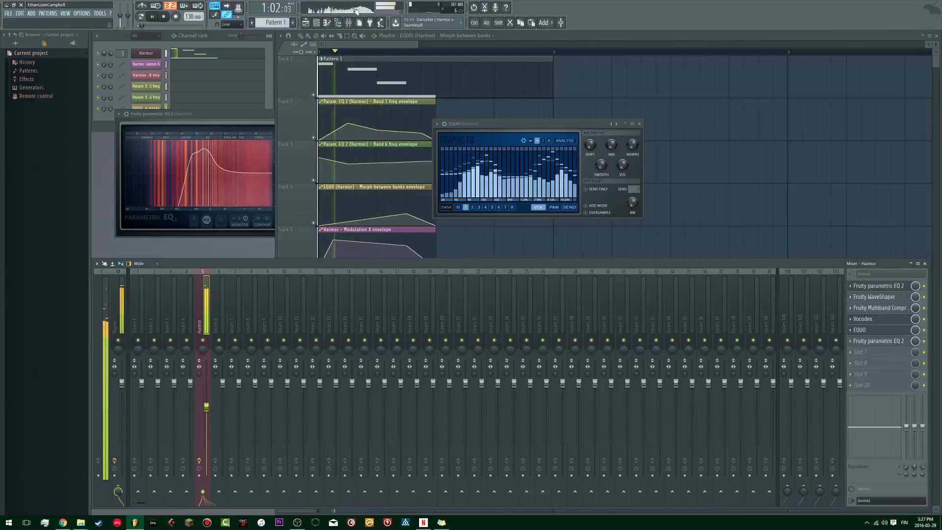
{"action": "key", "text": "space"}
{"action": "right_click", "coordinate": [121, 9]}
{"action": "left_click", "coordinate": [142, 271]}
{"action": "left_click_drag", "start_coordinate": [206, 407], "coordinate": [206, 438]}
{"action": "key", "text": "space"}
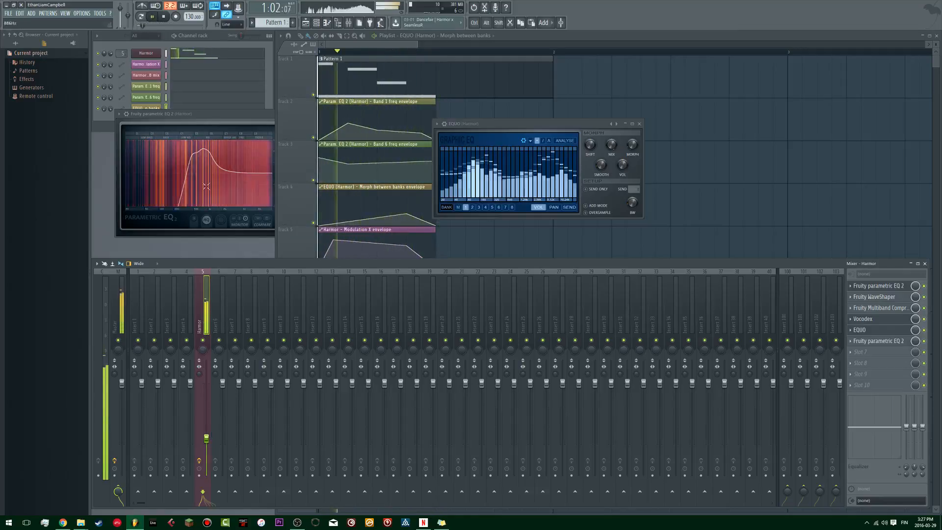
{"action": "key", "text": "space"}
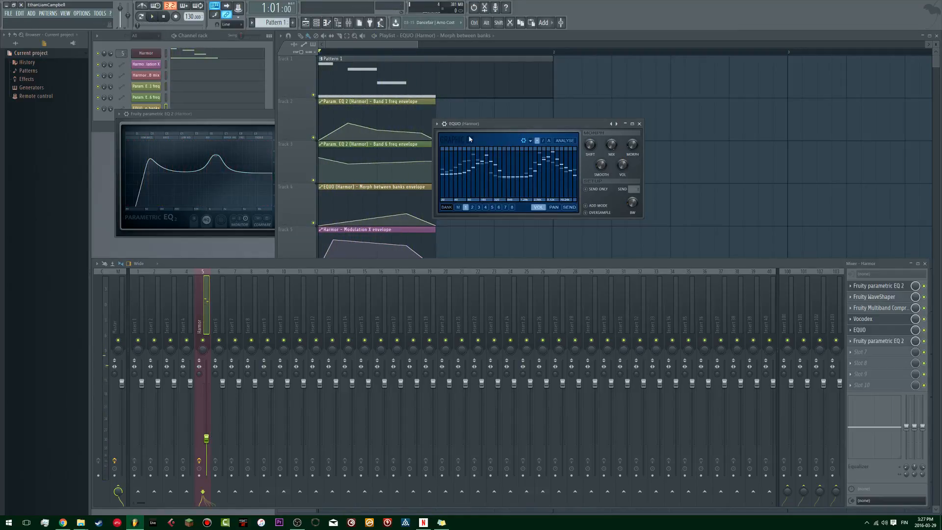
Step: Move the EQUO and Fruity parametric EQ 2 windows clear of the channel rack and examine the parametric EQ's band 1
{"action": "left_click_drag", "start_coordinate": [529, 129], "coordinate": [571, 136]}
{"action": "left_click_drag", "start_coordinate": [268, 112], "coordinate": [519, 116]}
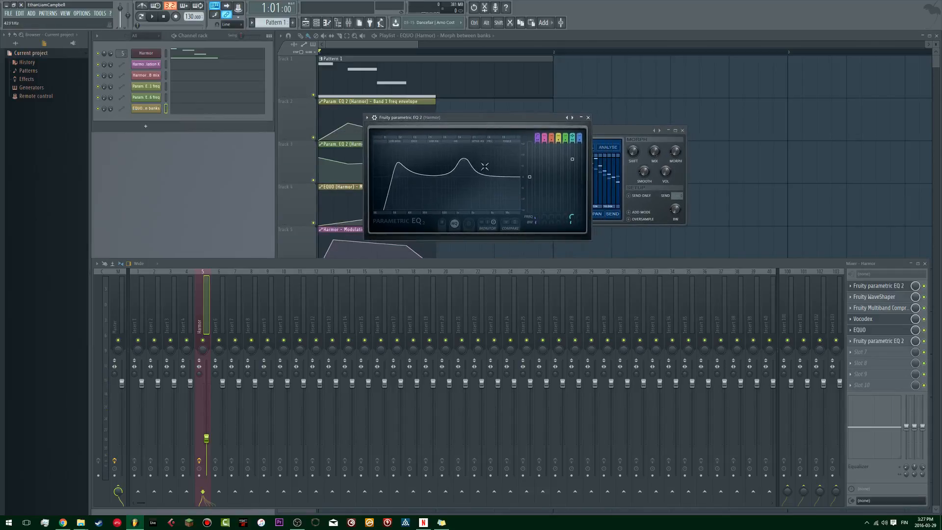
{"action": "left_click_drag", "start_coordinate": [399, 162], "coordinate": [403, 182]}
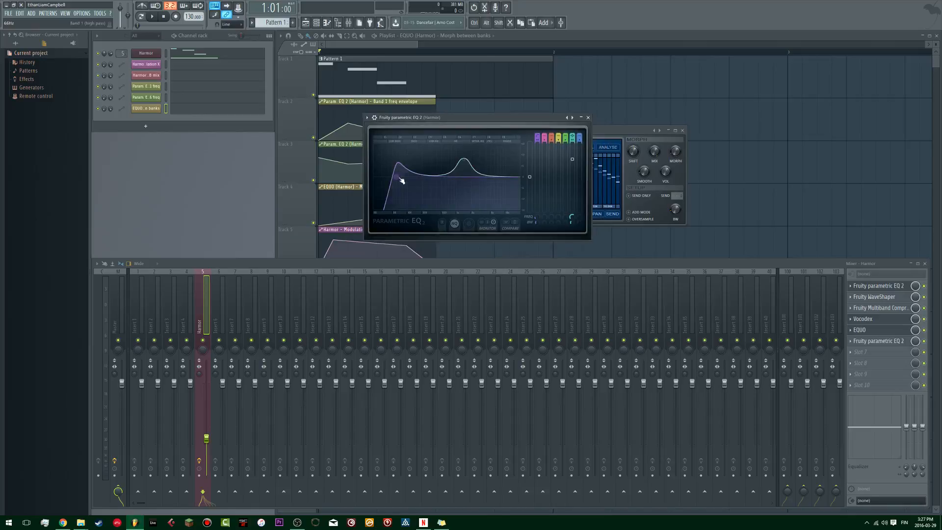
{"action": "left_click_drag", "start_coordinate": [462, 118], "coordinate": [472, 121]}
Step: Add a Serum (64bit) channel to the channel rack and move its window over the playlist
{"action": "left_click", "coordinate": [146, 127]}
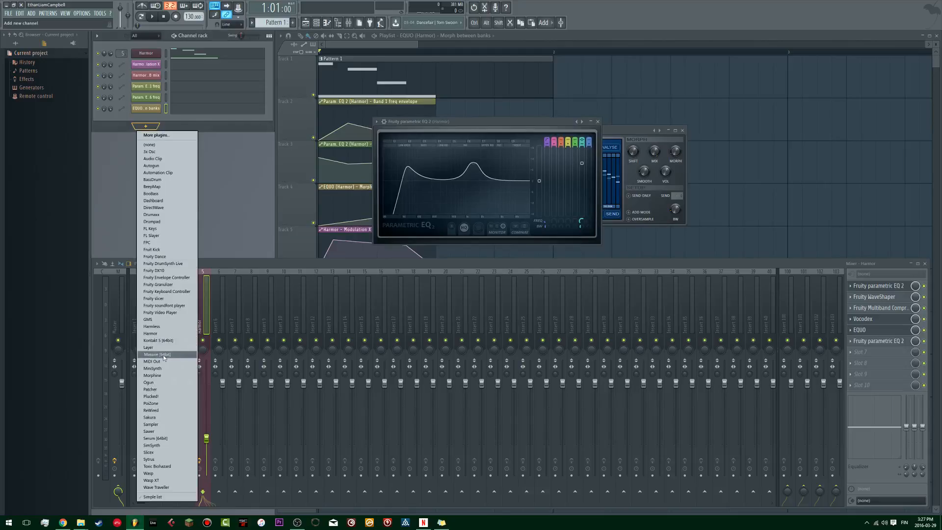
{"action": "left_click", "coordinate": [164, 438]}
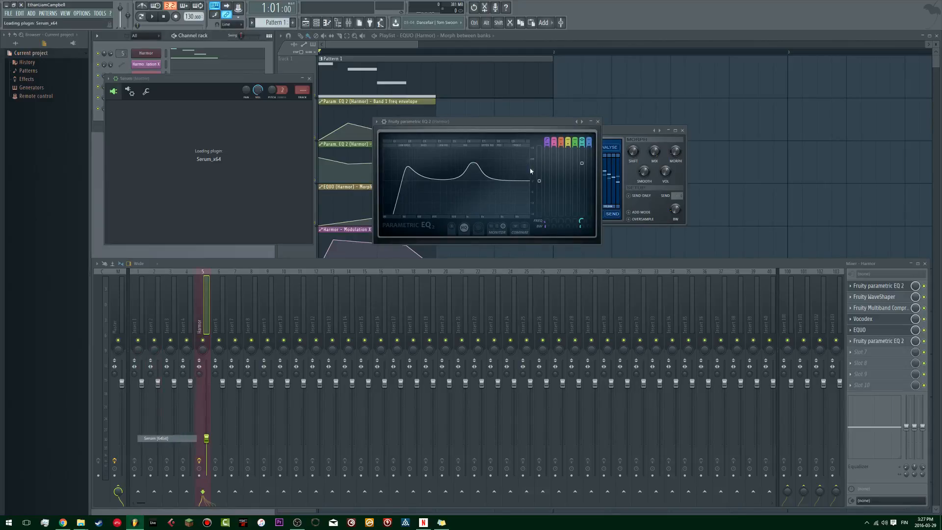
{"action": "left_click_drag", "start_coordinate": [253, 90], "coordinate": [387, 86]}
Step: Try Serum's BS - Crunchy Growl preset, followed by BS - I am a Phaser Bass from the same bank
{"action": "left_click", "coordinate": [446, 104]}
{"action": "mouse_move", "coordinate": [444, 111]}
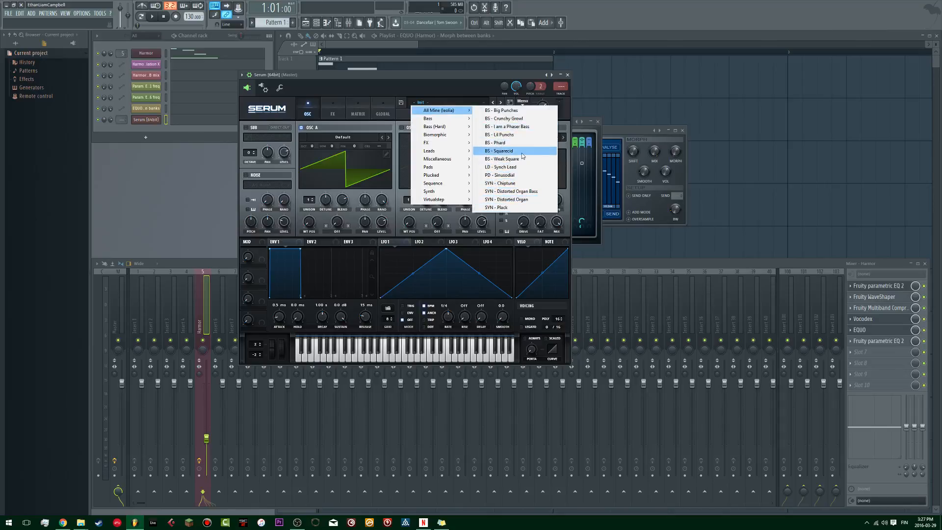
{"action": "left_click", "coordinate": [525, 120]}
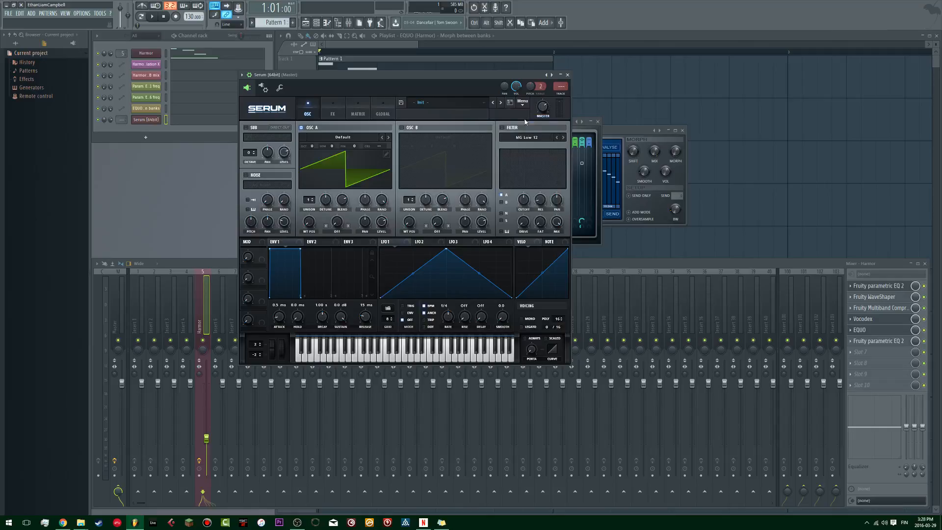
{"action": "left_click", "coordinate": [461, 105]}
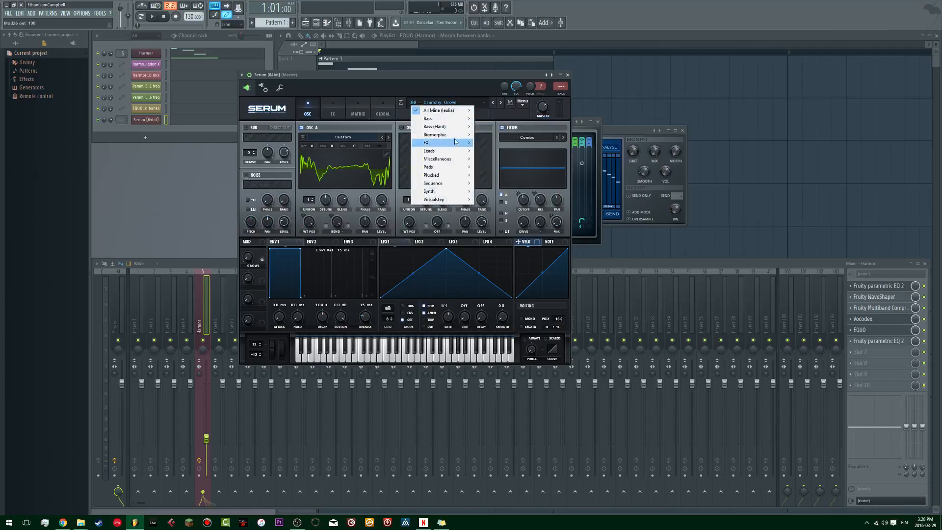
{"action": "mouse_move", "coordinate": [457, 111]}
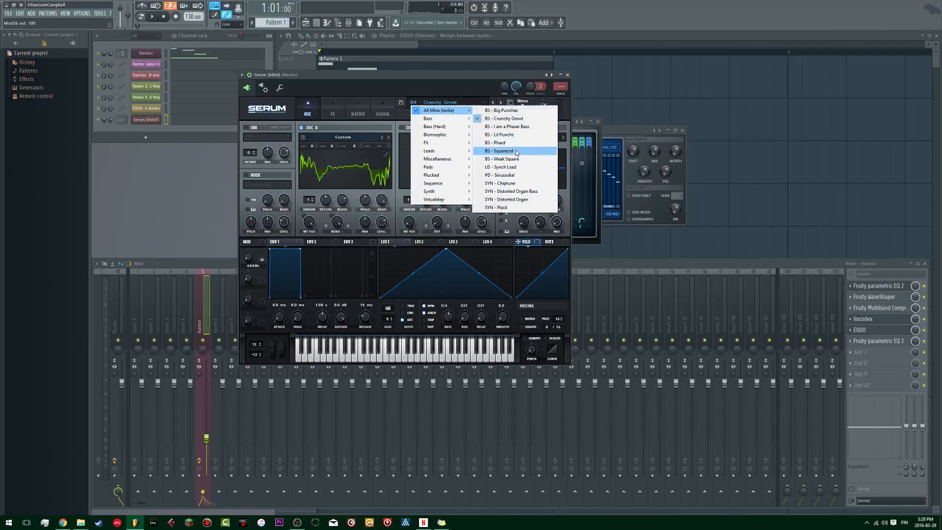
{"action": "left_click", "coordinate": [515, 126]}
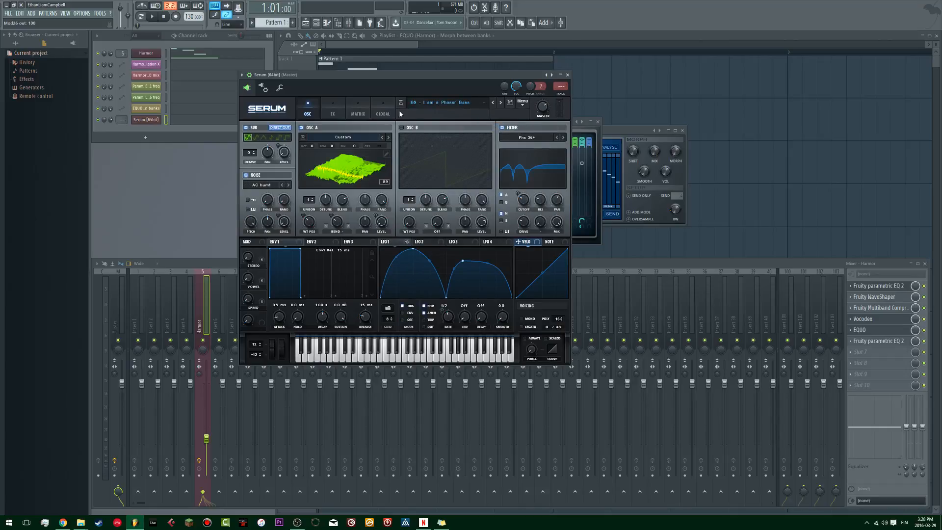
Step: Load the BS FM Bending preset from Serum's Virtualstep bank and check its filter switch
{"action": "left_click", "coordinate": [432, 105]}
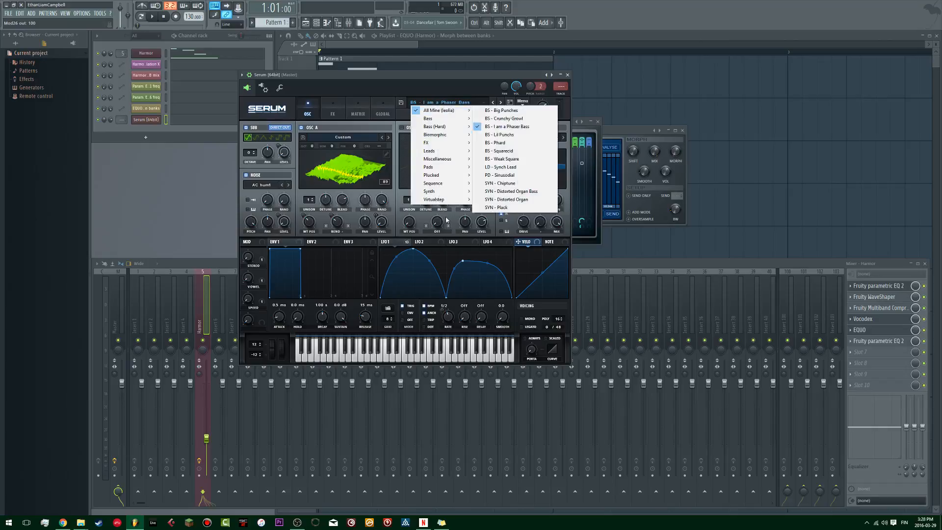
{"action": "mouse_move", "coordinate": [448, 199]}
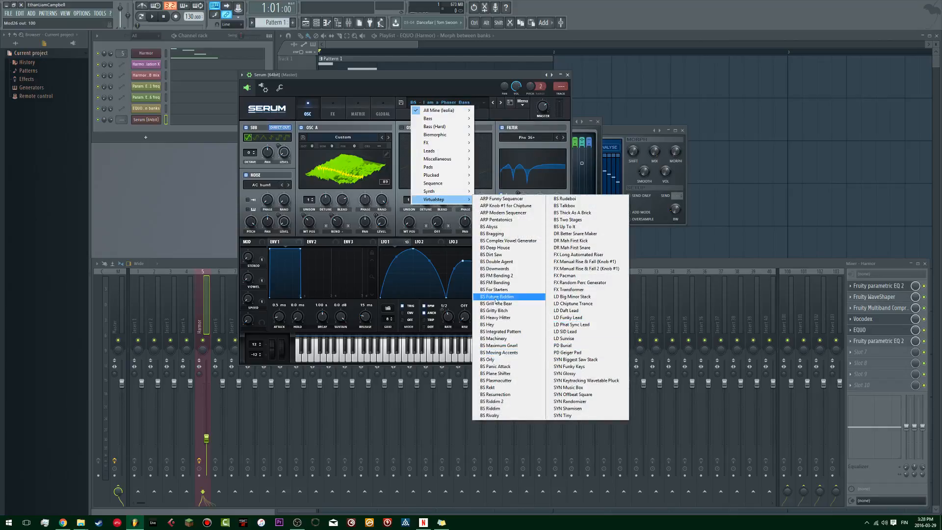
{"action": "left_click", "coordinate": [514, 283]}
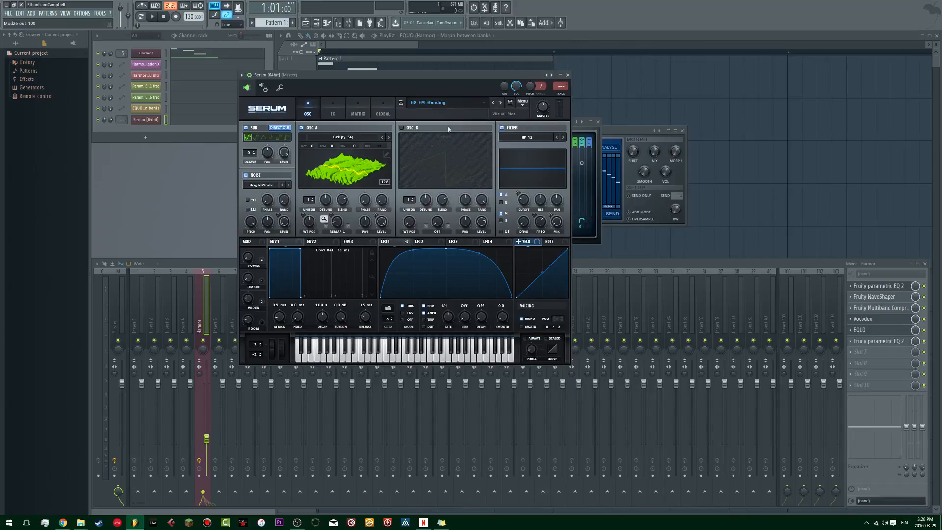
{"action": "left_click", "coordinate": [501, 129]}
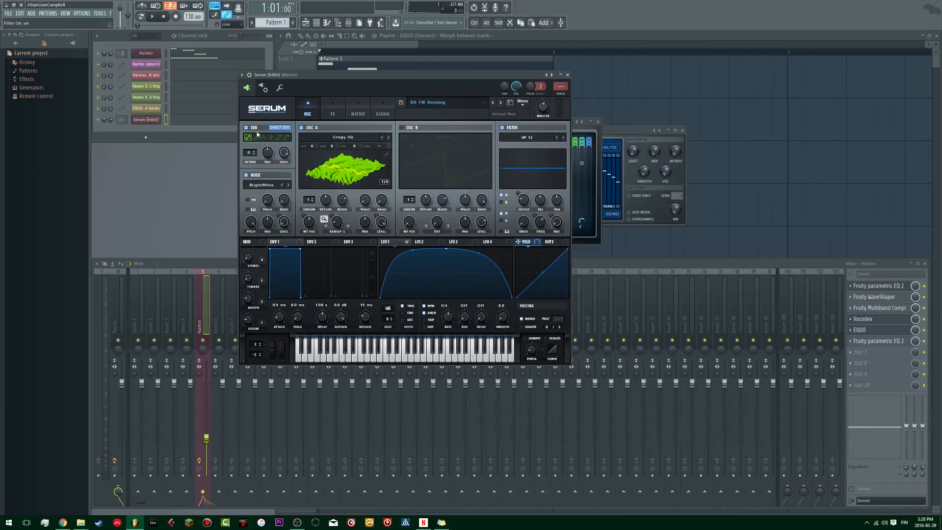
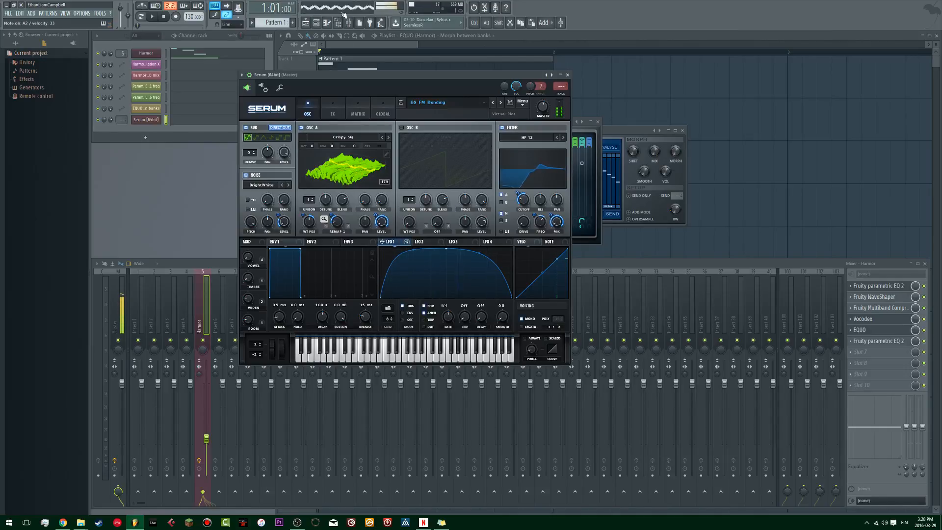
Step: Switch oscillator A's wavetable display to 2D and turn off the sub oscillator, checking the preset's effects chain
{"action": "left_click", "coordinate": [367, 178]}
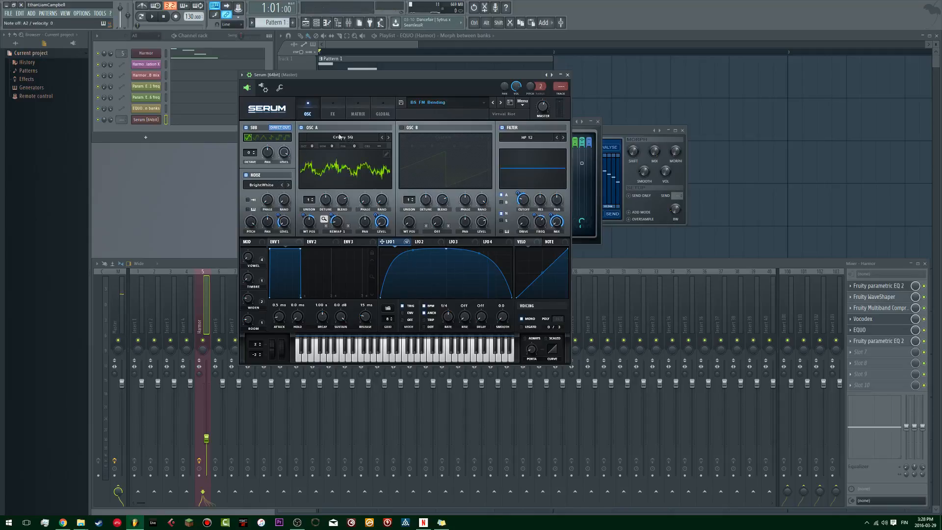
{"action": "left_click", "coordinate": [333, 106]}
{"action": "left_click_drag", "start_coordinate": [566, 161], "coordinate": [543, 104]}
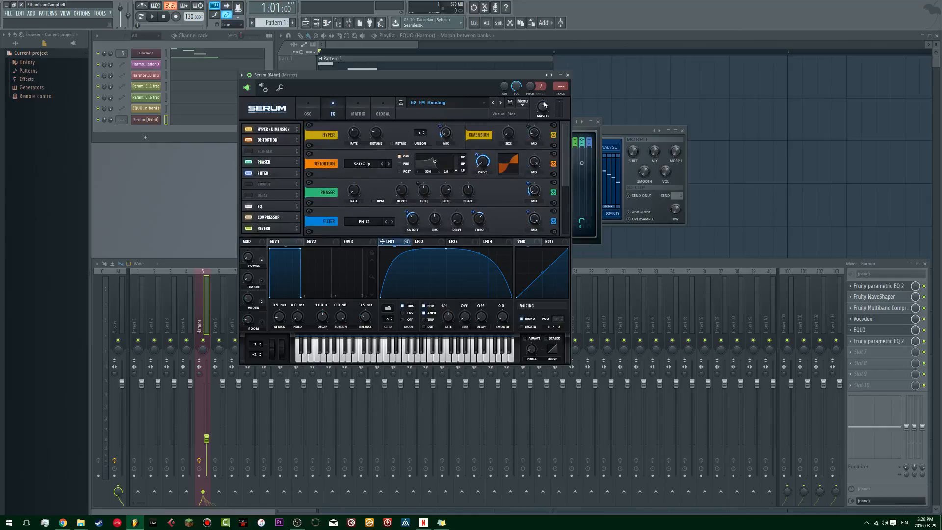
{"action": "left_click", "coordinate": [316, 104]}
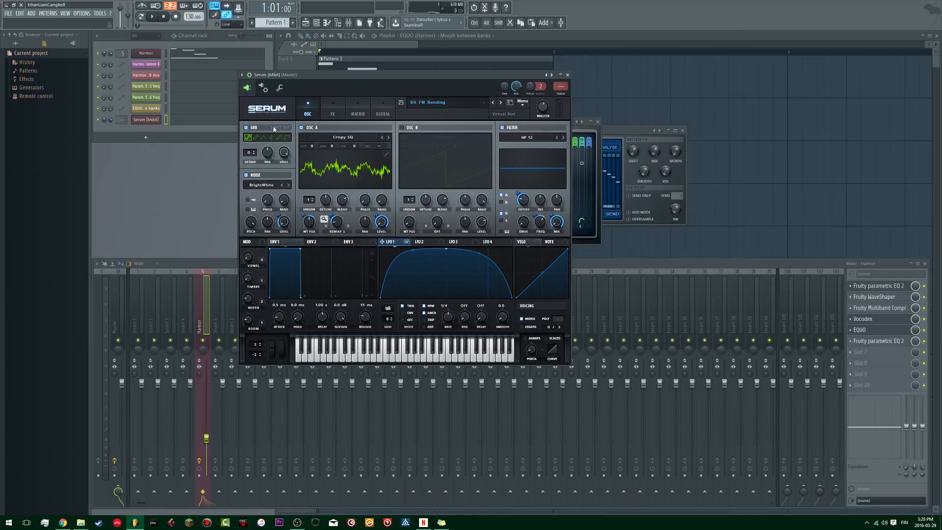
{"action": "left_click", "coordinate": [333, 116]}
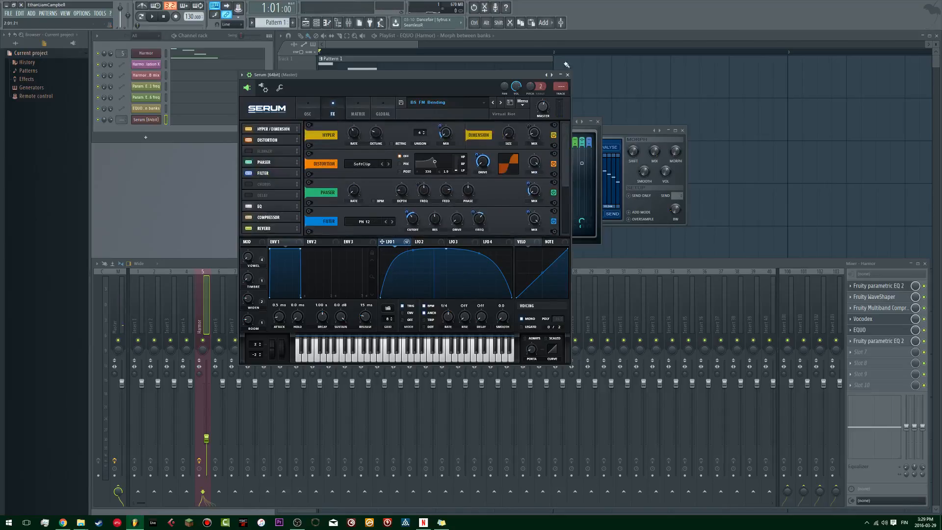
{"action": "left_click", "coordinate": [319, 108]}
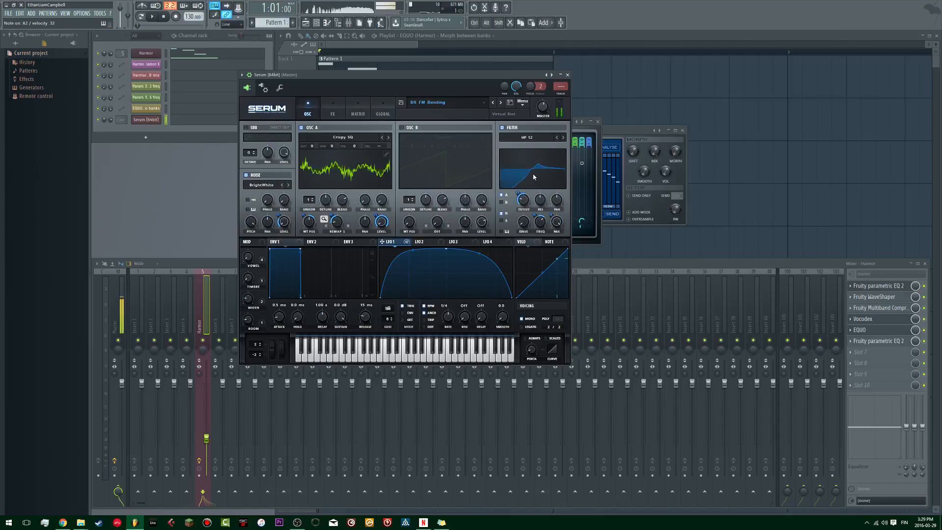
Step: Move the Fruity parametric EQ 2 window beside Serum and reposition Serum over the playlist
{"action": "left_click_drag", "start_coordinate": [511, 88], "coordinate": [463, 184]}
{"action": "left_click_drag", "start_coordinate": [417, 152], "coordinate": [638, 140]}
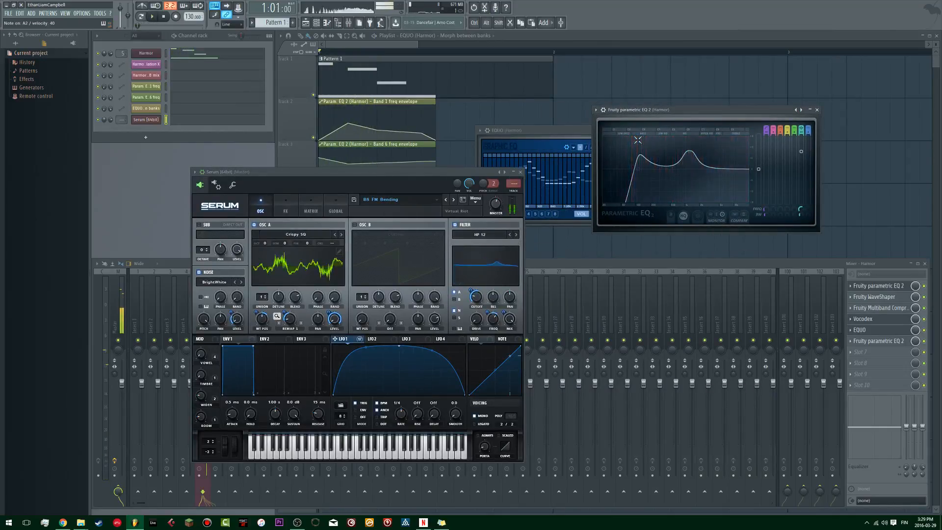
{"action": "left_click_drag", "start_coordinate": [341, 172], "coordinate": [360, 103]}
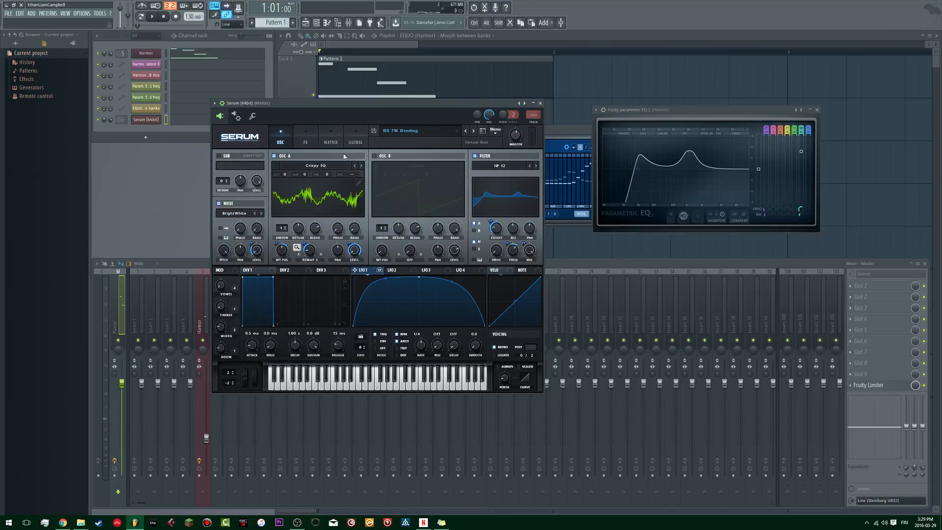
Step: Add a Fruity parametric EQ 2 in slot 7 of the Harmor mixer track, with band 4 cut and band 6 boosted
{"action": "left_click", "coordinate": [306, 140]}
{"action": "scroll", "coordinate": [535, 251], "scroll_direction": "down", "scroll_amount": 3}
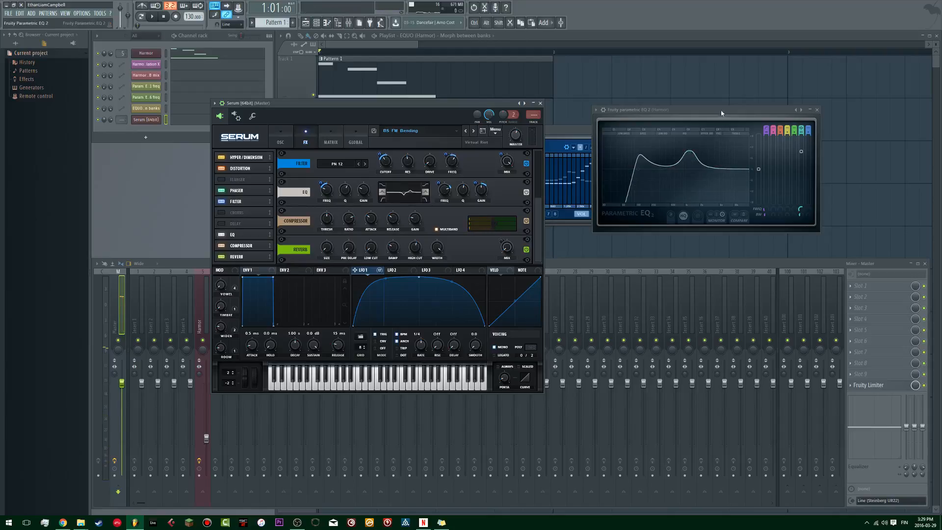
{"action": "left_click", "coordinate": [207, 317]}
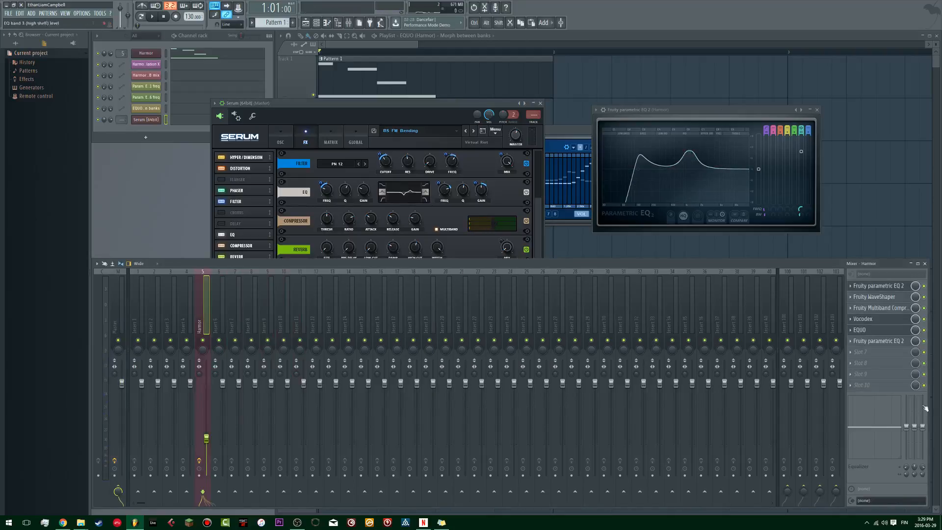
{"action": "left_click", "coordinate": [871, 353]}
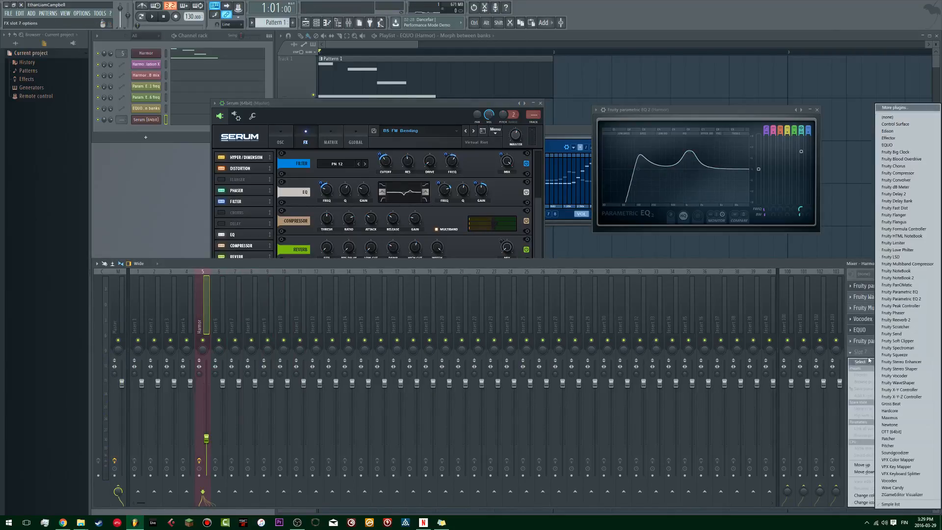
{"action": "left_click", "coordinate": [900, 299]}
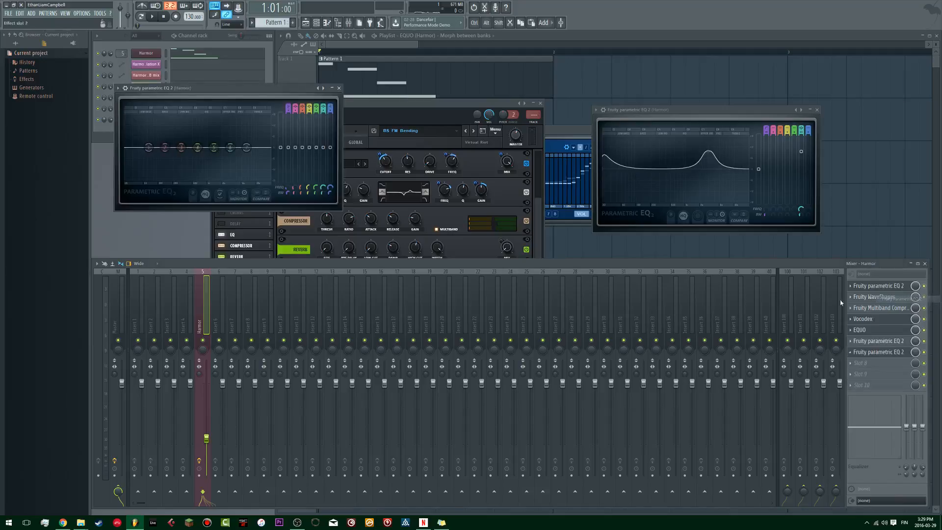
{"action": "mouse_move", "coordinate": [198, 147]}
{"action": "left_mouse_down"}
{"action": "mouse_move", "coordinate": [189, 136]}
{"action": "mouse_move", "coordinate": [195, 171]}
{"action": "mouse_move", "coordinate": [196, 154]}
{"action": "mouse_move", "coordinate": [224, 139]}
{"action": "mouse_move", "coordinate": [213, 137]}
{"action": "mouse_move", "coordinate": [222, 136]}
{"action": "mouse_move", "coordinate": [198, 158]}
{"action": "left_mouse_up"}
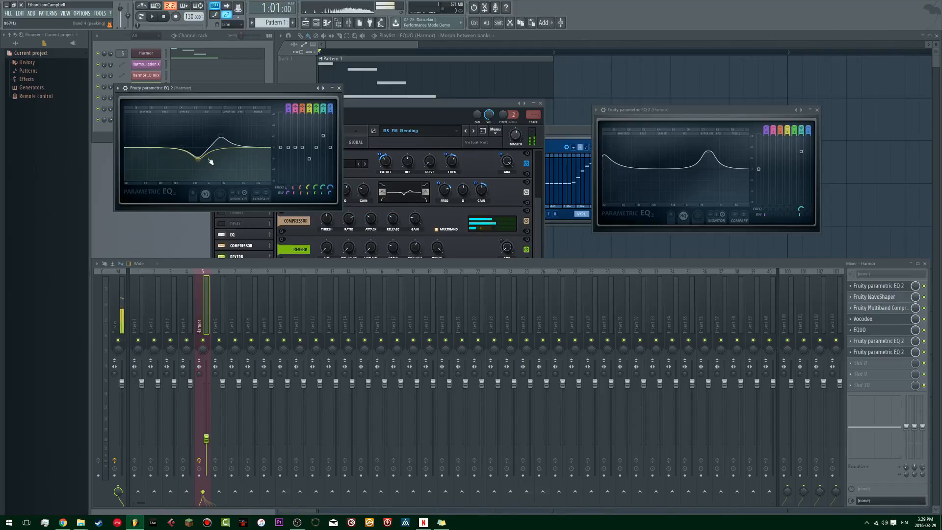
{"action": "left_click", "coordinate": [339, 88]}
Step: Bypass Serum's EQ effect and compare the sound with the oscillator section's HP 12 filter on and off, leaving that filter off
{"action": "left_click", "coordinate": [446, 148]}
{"action": "left_click", "coordinate": [280, 142]}
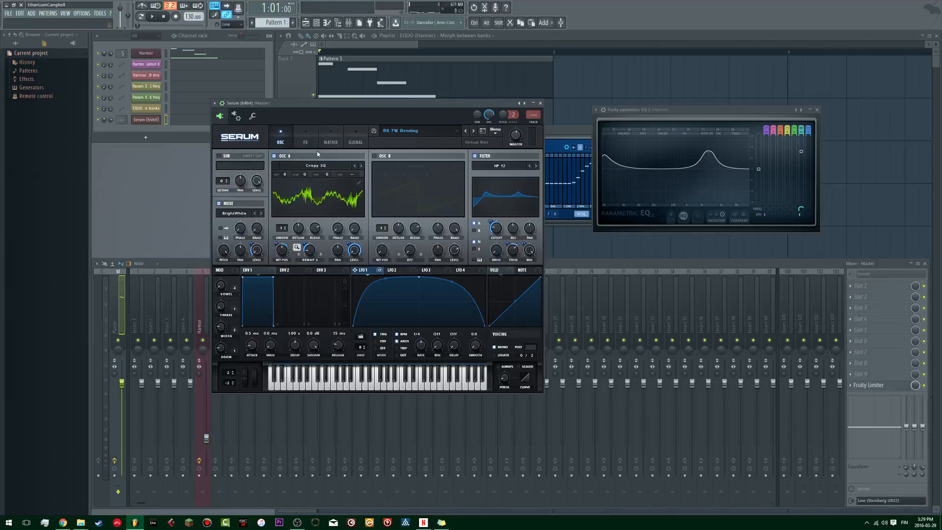
{"action": "left_click", "coordinate": [477, 156]}
{"action": "left_click", "coordinate": [315, 139]}
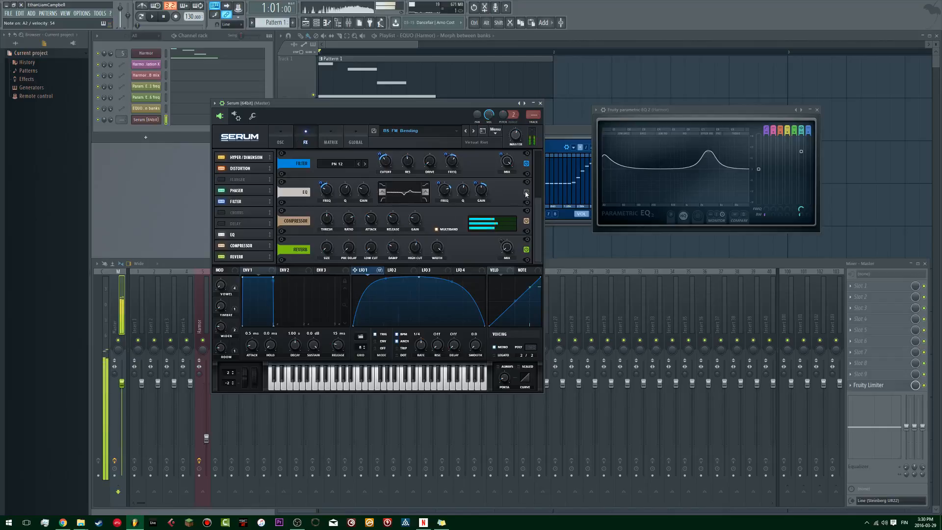
{"action": "left_click", "coordinate": [280, 138]}
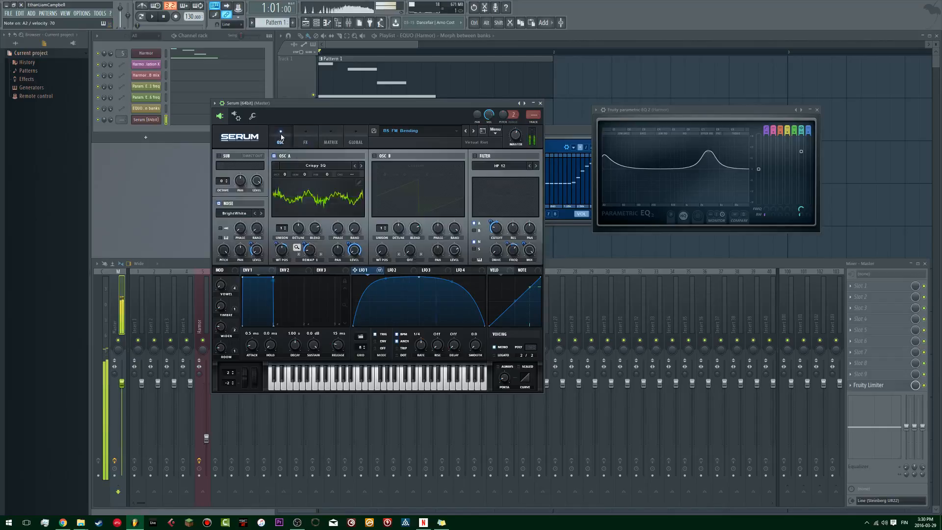
{"action": "left_click", "coordinate": [475, 156]}
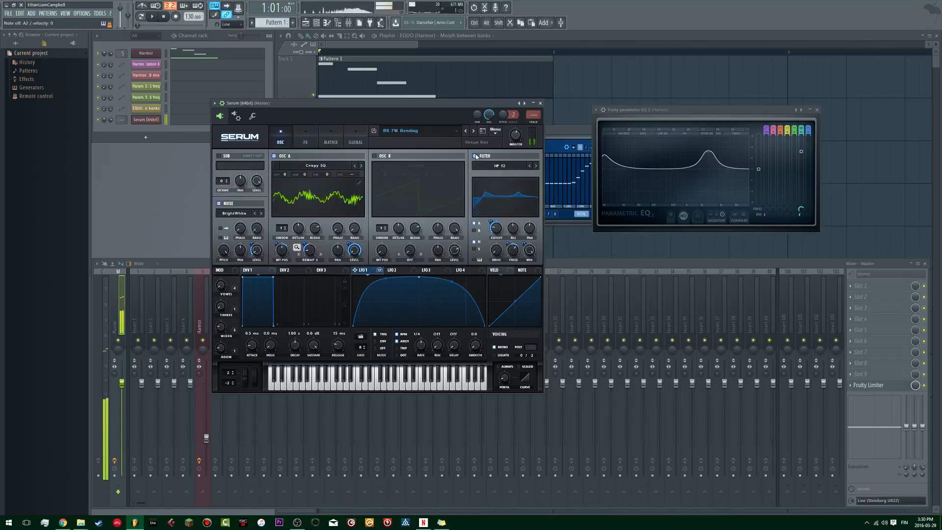
{"action": "left_click", "coordinate": [475, 157]}
Step: Inspect the Multi types available for the PN 12 filter effect and bypass that effect
{"action": "left_click", "coordinate": [312, 140]}
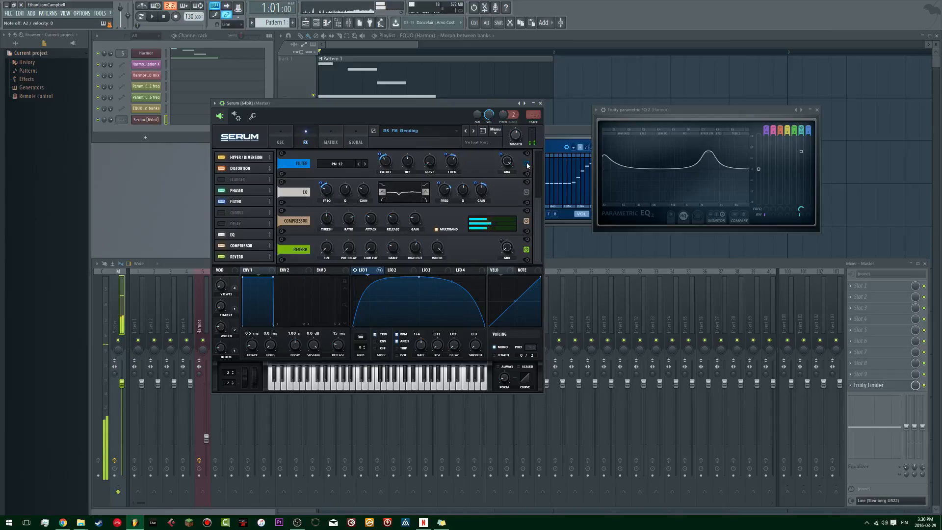
{"action": "left_click", "coordinate": [332, 165]}
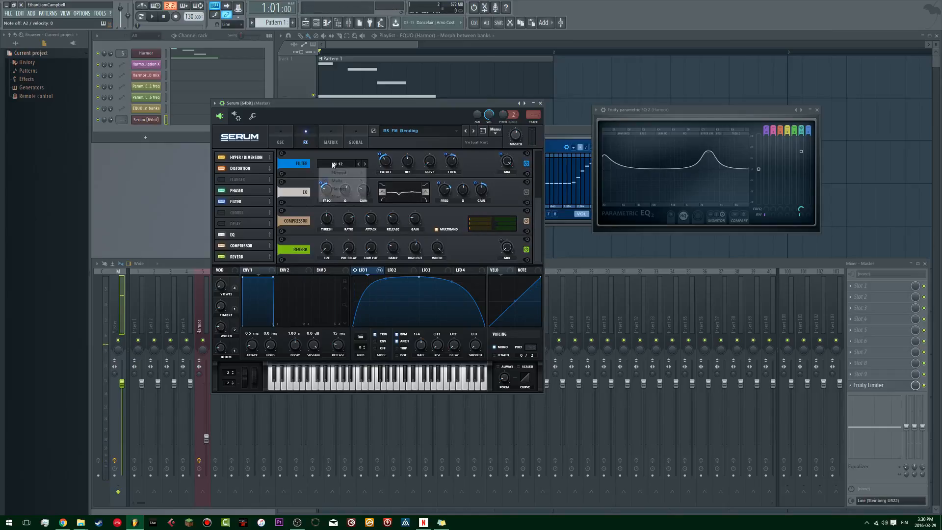
{"action": "mouse_move", "coordinate": [343, 181]}
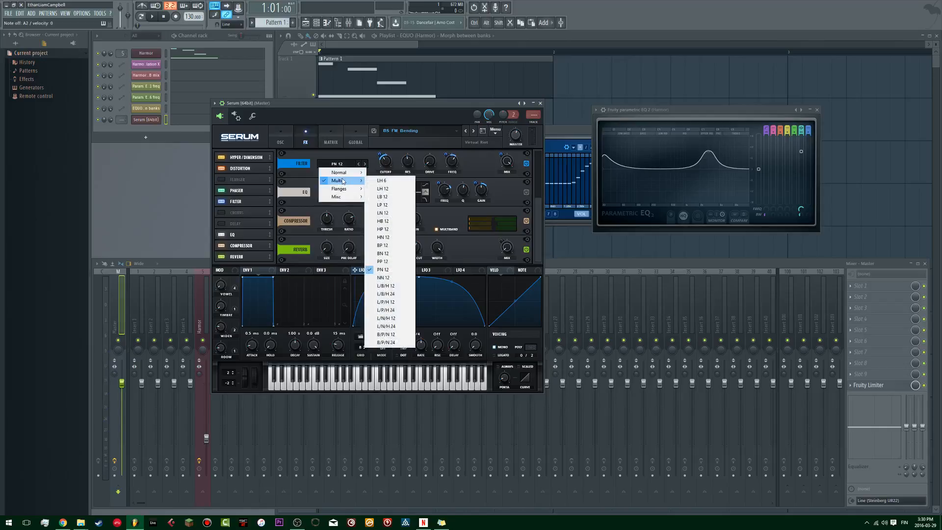
{"action": "left_click", "coordinate": [346, 113]}
{"action": "left_click", "coordinate": [281, 141]}
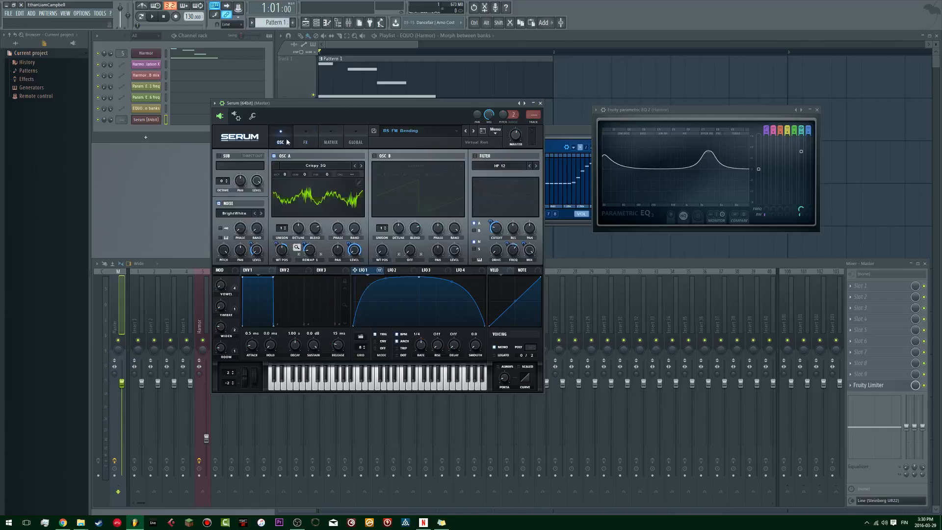
{"action": "left_click", "coordinate": [305, 141]}
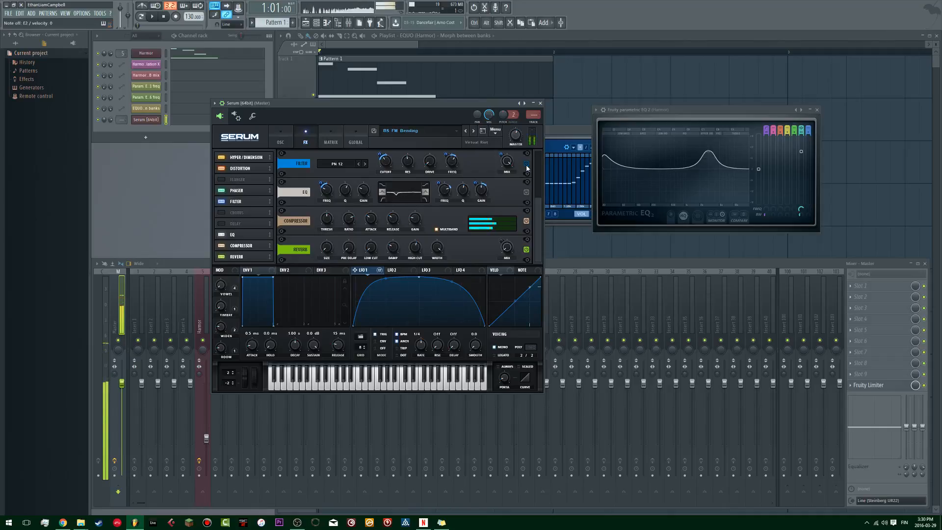
Step: Examine Serum's whole effects chain from Hyper to Reverb and check the noise oscillator's on/off switch
{"action": "scroll", "coordinate": [534, 204], "scroll_direction": "up", "scroll_amount": 3}
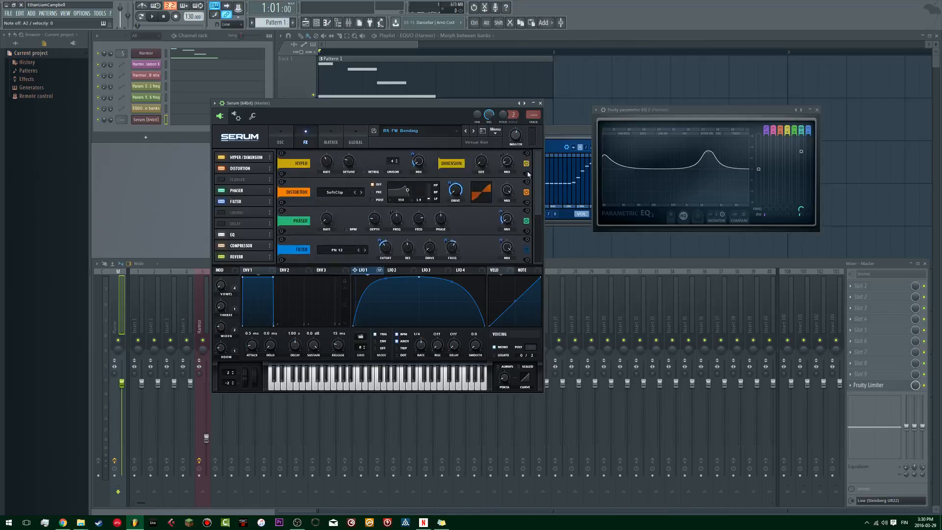
{"action": "scroll", "coordinate": [534, 197], "scroll_direction": "down", "scroll_amount": 2}
{"action": "scroll", "coordinate": [534, 197], "scroll_direction": "down", "scroll_amount": 1}
{"action": "scroll", "coordinate": [532, 208], "scroll_direction": "up", "scroll_amount": 3}
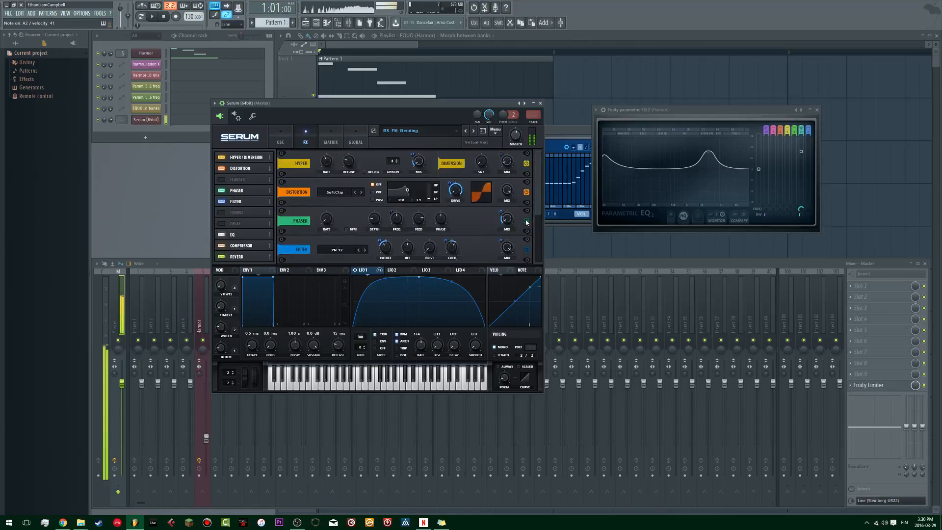
{"action": "left_click", "coordinate": [282, 135]}
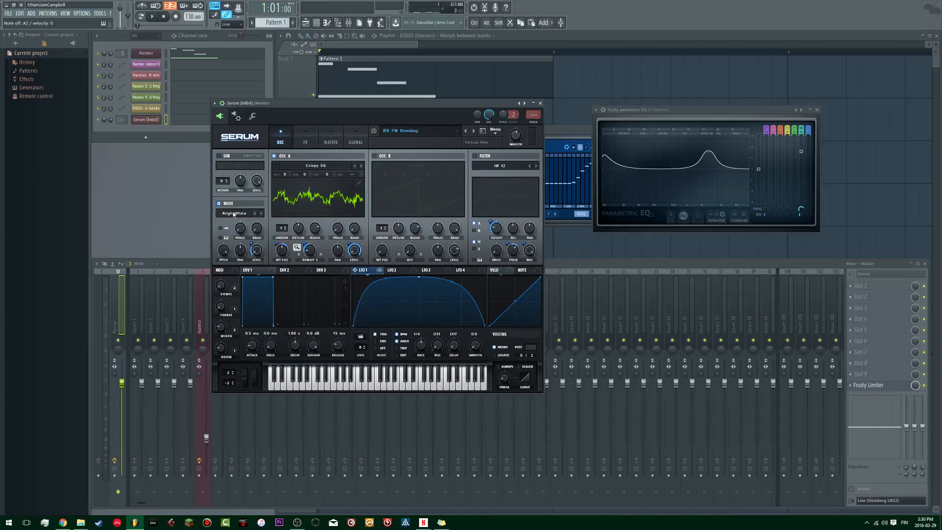
{"action": "left_click", "coordinate": [218, 203]}
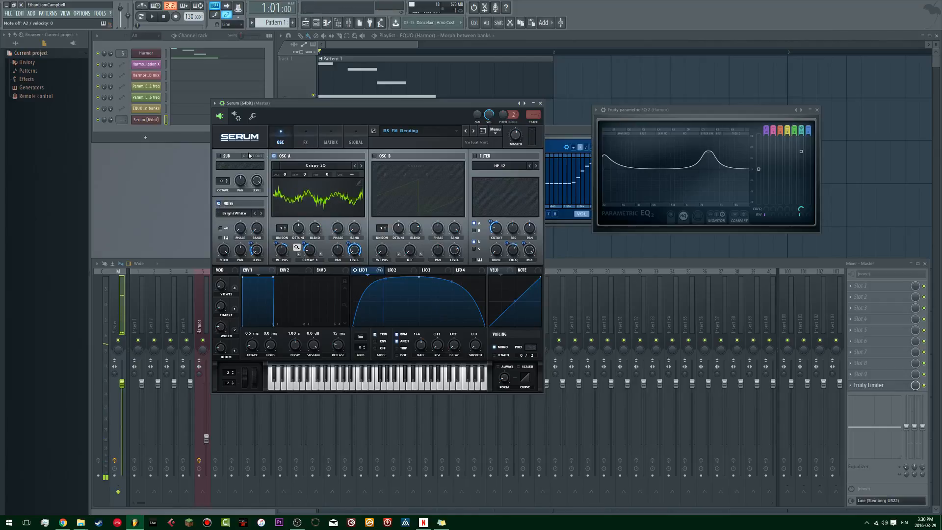
{"action": "left_click", "coordinate": [298, 138]}
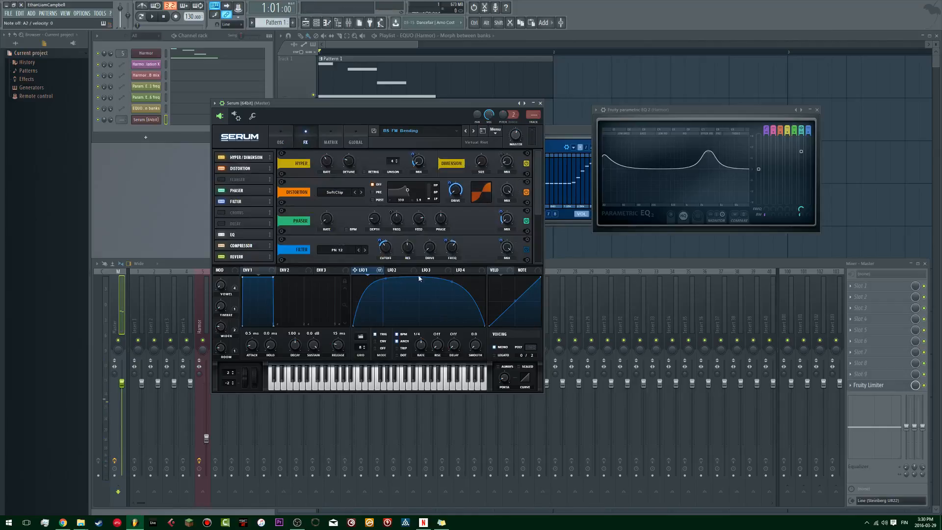
{"action": "scroll", "coordinate": [537, 196], "scroll_direction": "down", "scroll_amount": 1}
{"action": "scroll", "coordinate": [538, 192], "scroll_direction": "down", "scroll_amount": 3}
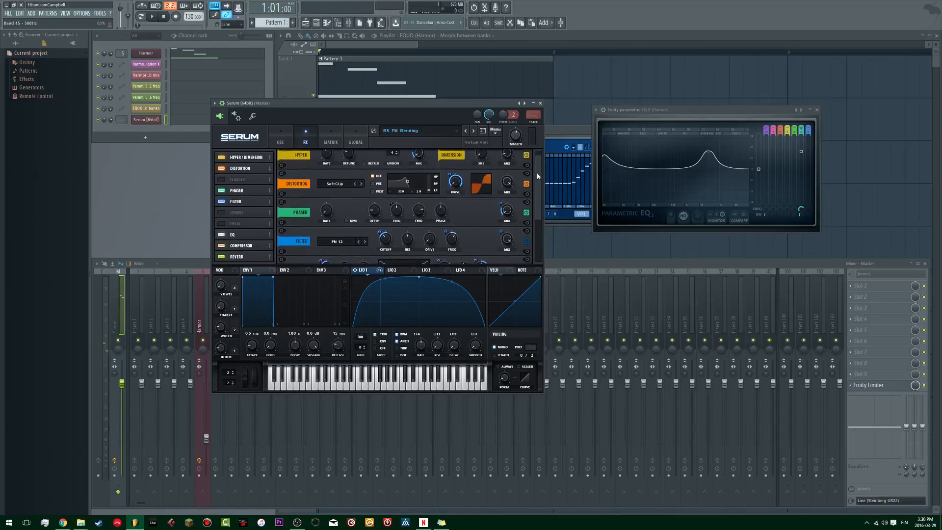
{"action": "scroll", "coordinate": [538, 197], "scroll_direction": "down", "scroll_amount": 8}
{"action": "scroll", "coordinate": [532, 215], "scroll_direction": "up", "scroll_amount": 12}
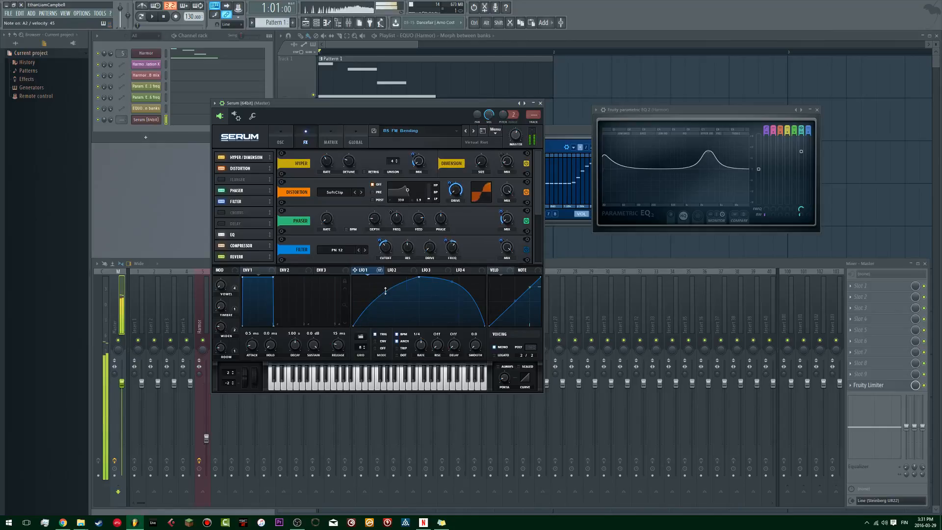
Step: Bend the rising half of LFO 1 inward into a slow ramp and adjust oscillator A's level control
{"action": "left_click_drag", "start_coordinate": [385, 291], "coordinate": [355, 216]}
{"action": "left_click", "coordinate": [281, 138]}
{"action": "right_click", "coordinate": [352, 248]}
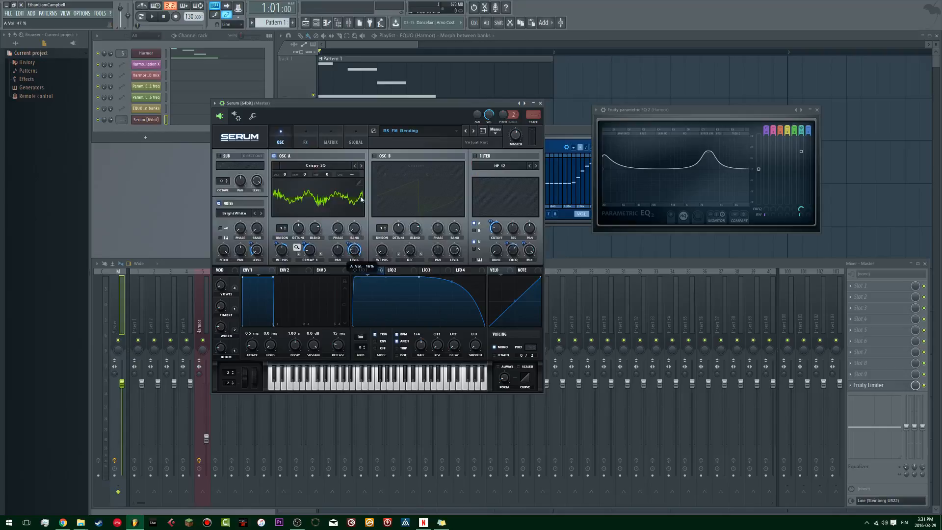
{"action": "left_click_drag", "start_coordinate": [387, 279], "coordinate": [381, 309]}
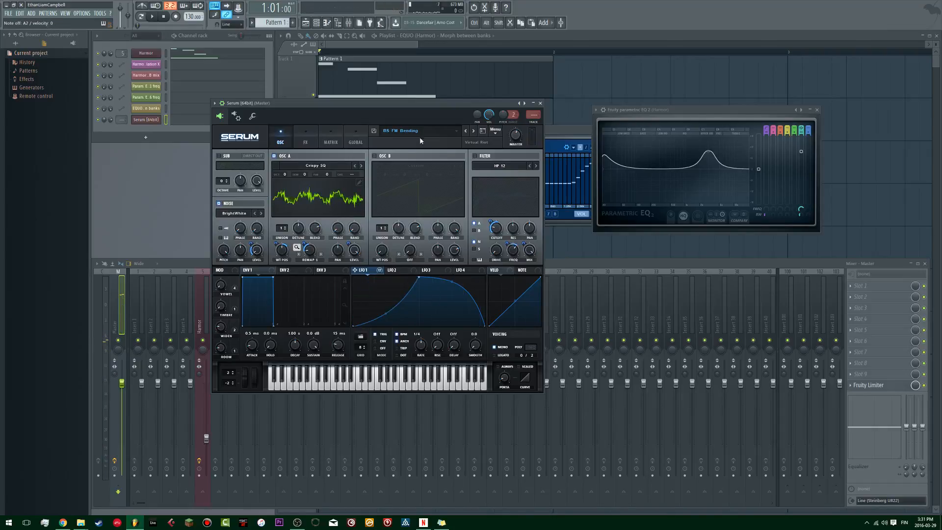
Step: Turn off the noise oscillator and the Distortion, Hyper/Dimension, Phaser, Filter, EQ, Compressor and Reverb effects
{"action": "left_click", "coordinate": [235, 202]}
{"action": "left_click", "coordinate": [306, 139]}
{"action": "left_click", "coordinate": [222, 168]}
{"action": "left_click", "coordinate": [222, 157]}
{"action": "left_click", "coordinate": [221, 191]}
{"action": "left_click", "coordinate": [221, 201]}
{"action": "left_click", "coordinate": [221, 234]}
{"action": "left_click", "coordinate": [221, 246]}
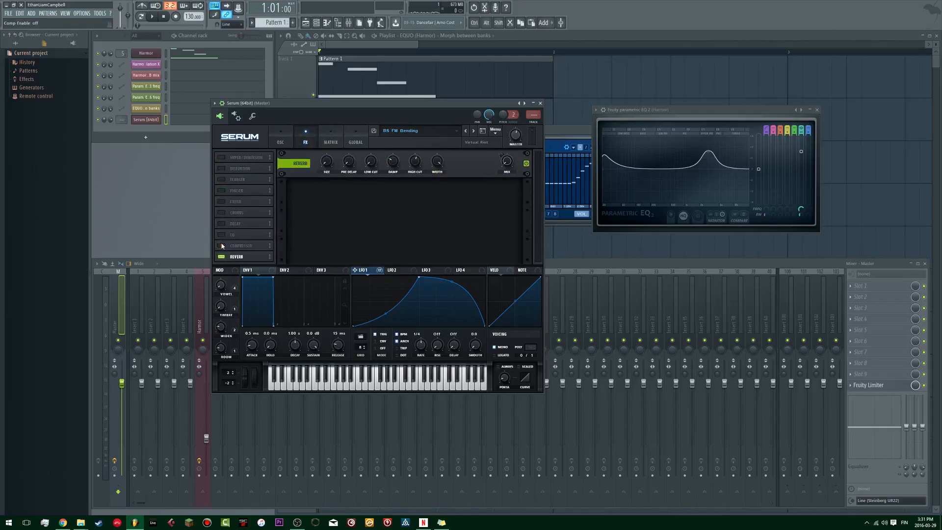
{"action": "left_click", "coordinate": [222, 257]}
{"action": "left_click", "coordinate": [287, 139]}
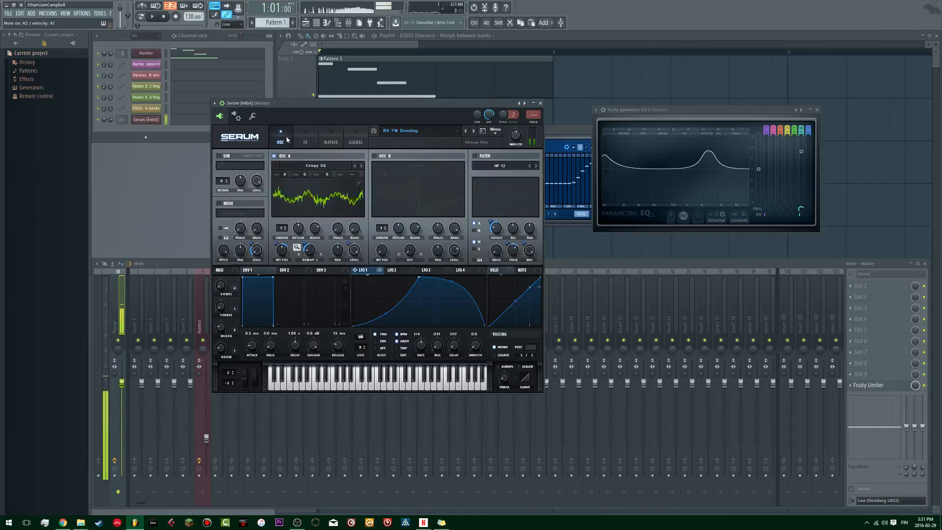
Step: Bow LFO 1's rising half back outward and switch the sound source from oscillator A to oscillator B
{"action": "left_click_drag", "start_coordinate": [386, 313], "coordinate": [386, 289]}
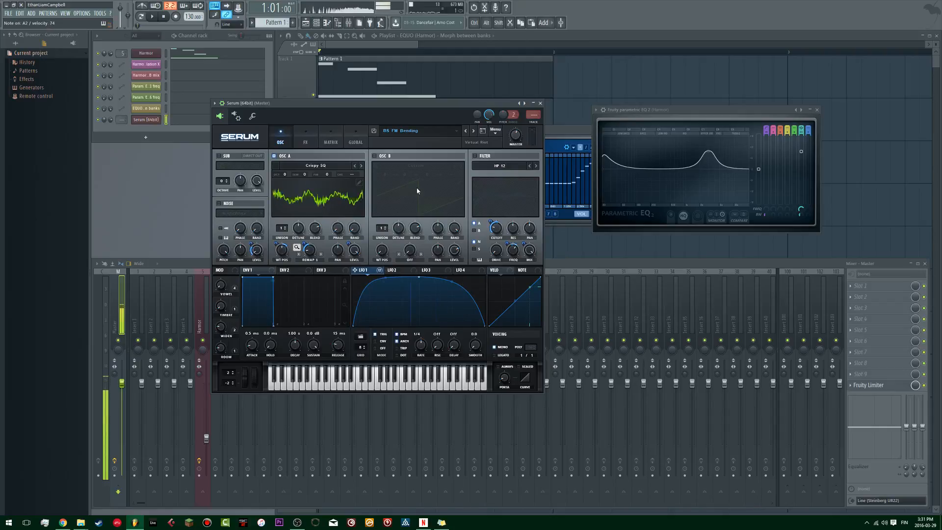
{"action": "left_click_drag", "start_coordinate": [337, 122], "coordinate": [426, 102]}
{"action": "left_click", "coordinate": [463, 136]}
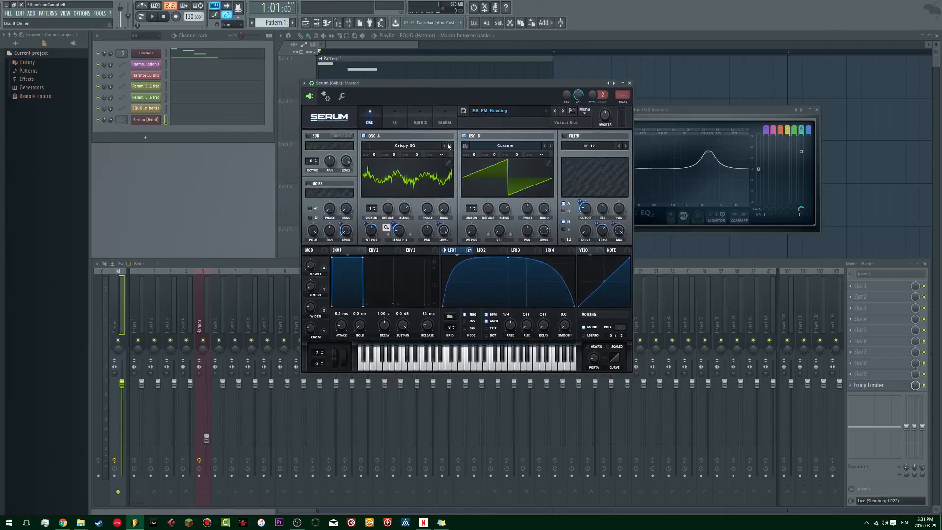
{"action": "left_click", "coordinate": [364, 136]}
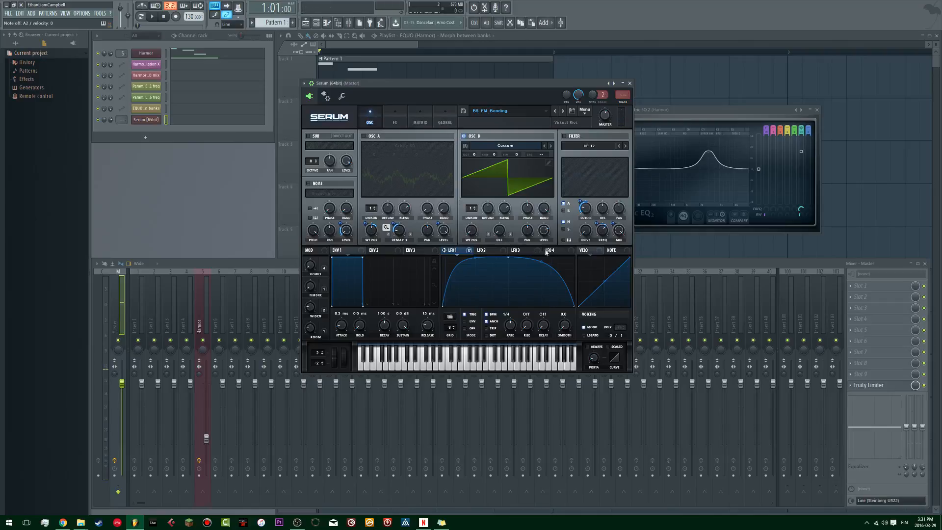
Step: Turn up oscillator B's level and switch the sound source back to oscillator A
{"action": "left_click_drag", "start_coordinate": [543, 234], "coordinate": [547, 236]}
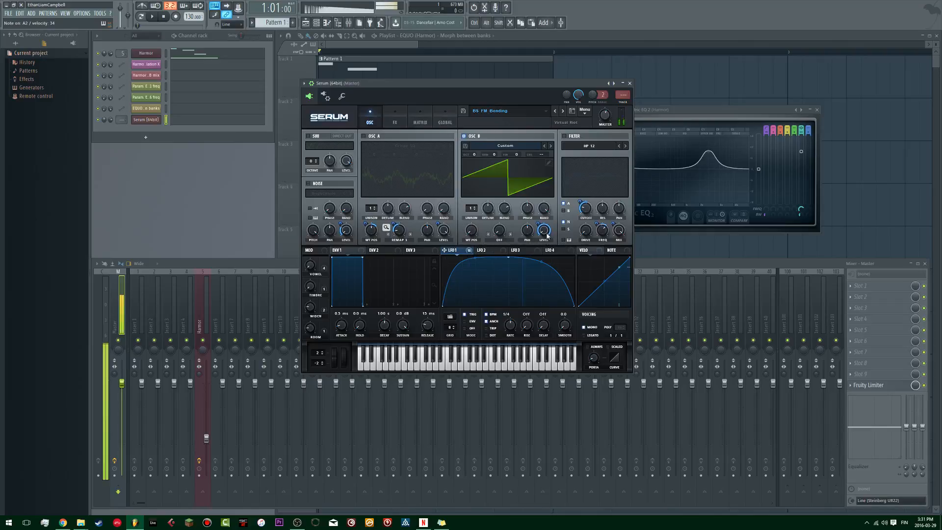
{"action": "left_click", "coordinate": [371, 137]}
{"action": "left_click", "coordinate": [475, 139]}
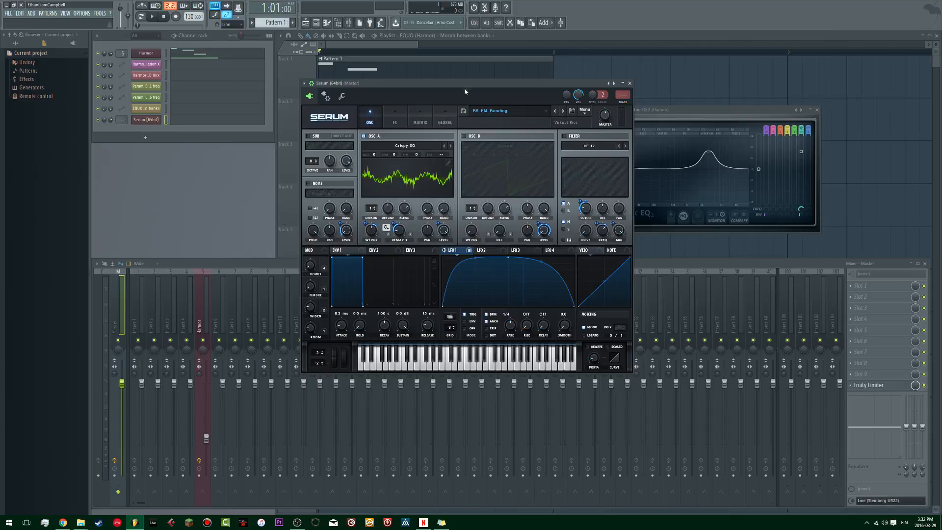
{"action": "left_click", "coordinate": [463, 136]}
{"action": "left_click", "coordinate": [475, 137]}
Step: Review Harmor's synth window, close it and play the pattern to hear its automated EQ
{"action": "left_click_drag", "start_coordinate": [684, 110], "coordinate": [709, 106]}
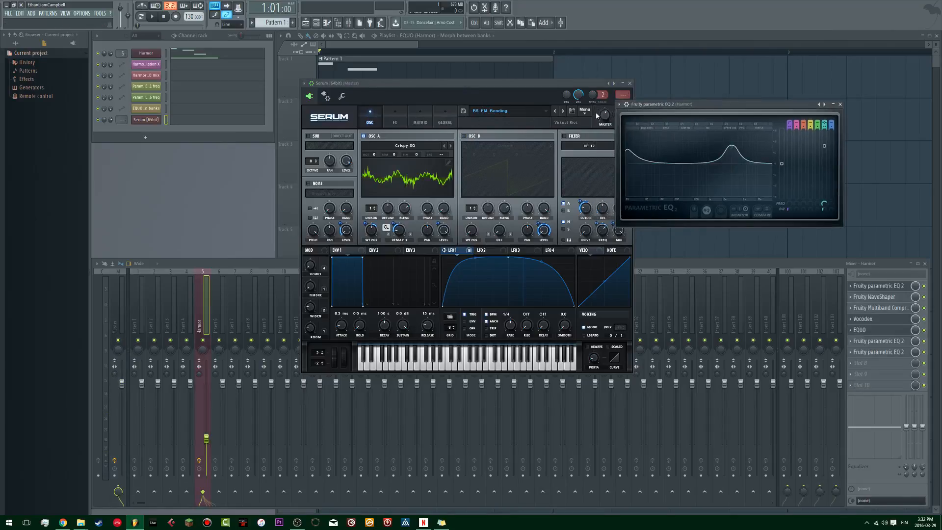
{"action": "left_click", "coordinate": [158, 53]}
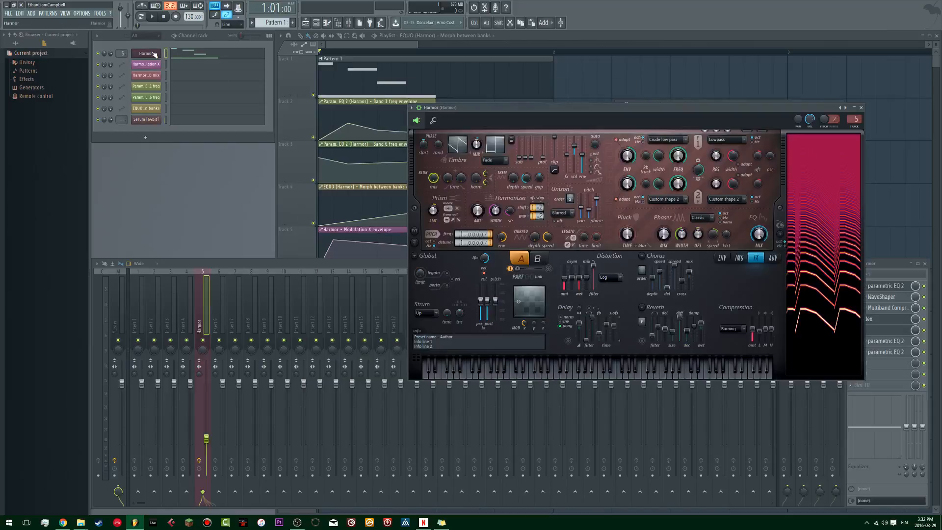
{"action": "left_click_drag", "start_coordinate": [570, 112], "coordinate": [408, 78]}
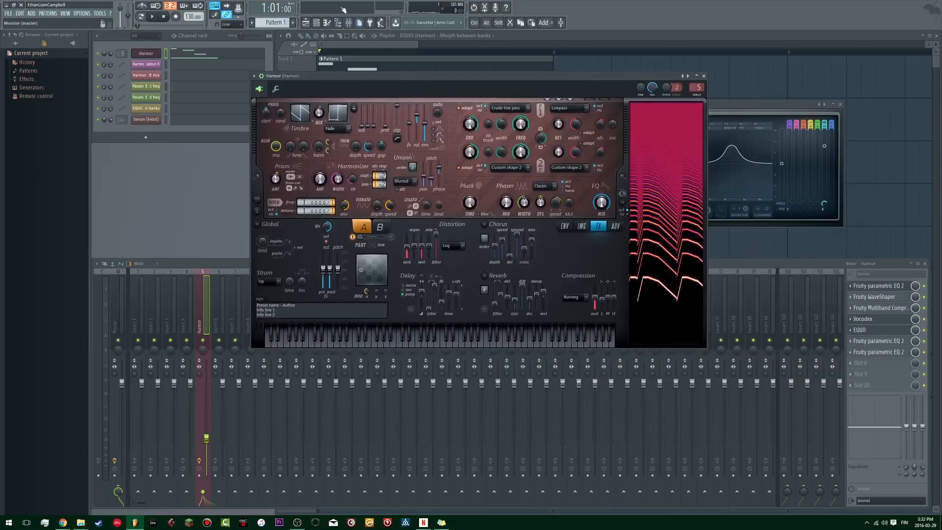
{"action": "left_click", "coordinate": [703, 76]}
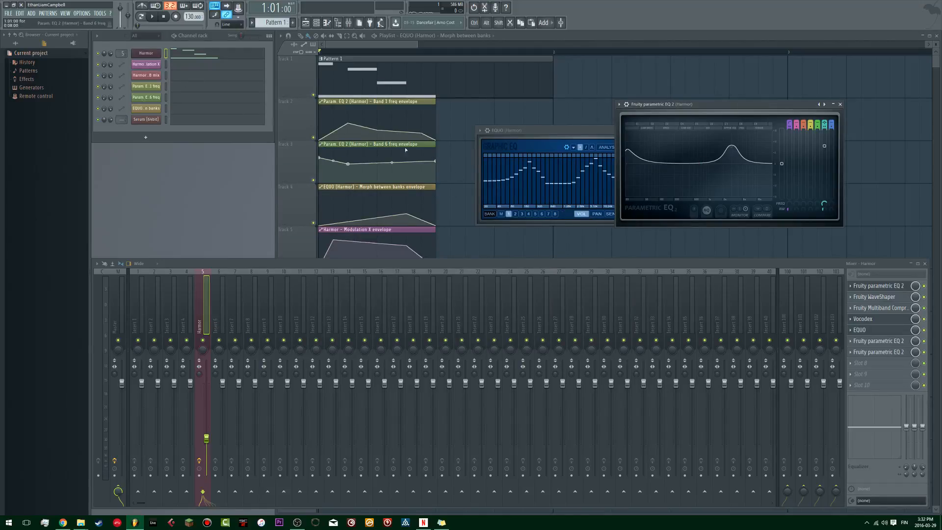
{"action": "key", "text": "space"}
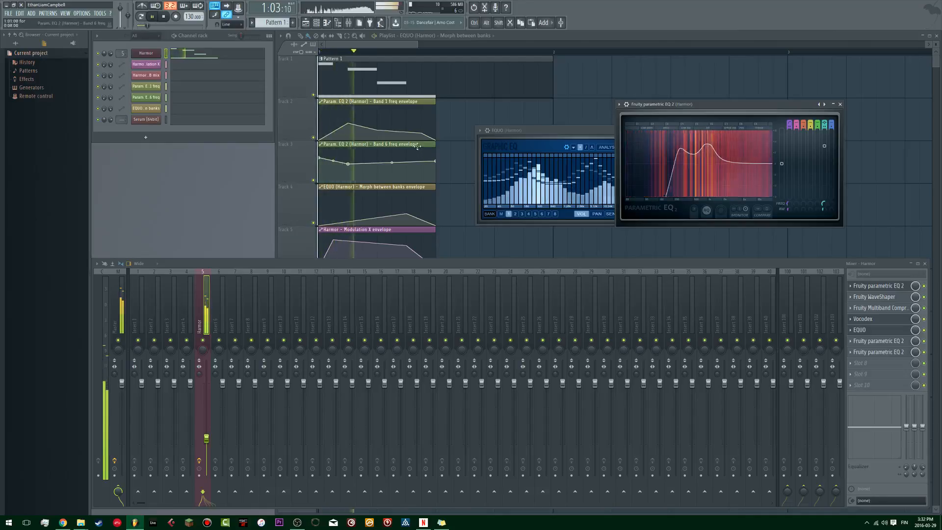
{"action": "key", "text": "space"}
Step: Bring the EQUO window clear of the other EQ and step through its banks 2, 3 and 4, returning to bank 1
{"action": "left_click", "coordinate": [560, 126]}
{"action": "left_click_drag", "start_coordinate": [560, 133], "coordinate": [486, 115]}
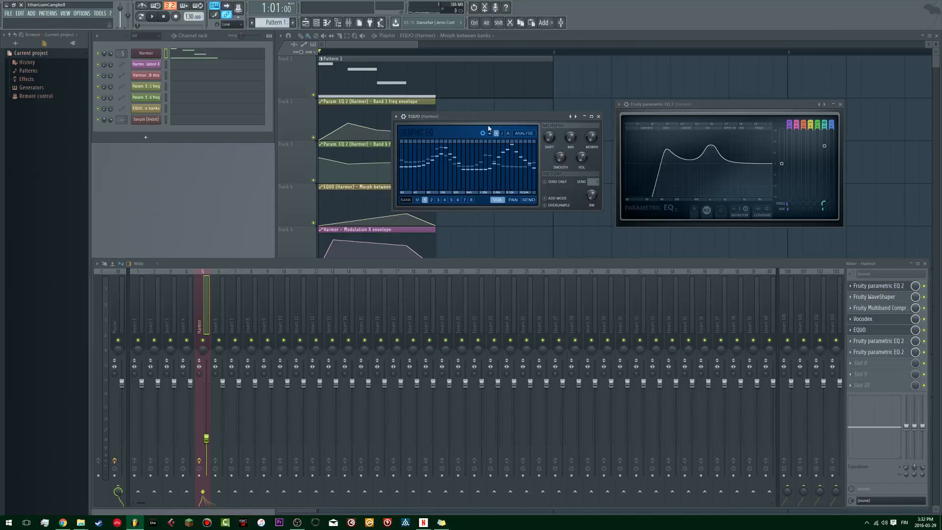
{"action": "left_click", "coordinate": [433, 199]}
{"action": "left_click", "coordinate": [437, 199]}
{"action": "left_click", "coordinate": [444, 200]}
{"action": "left_click", "coordinate": [425, 200]}
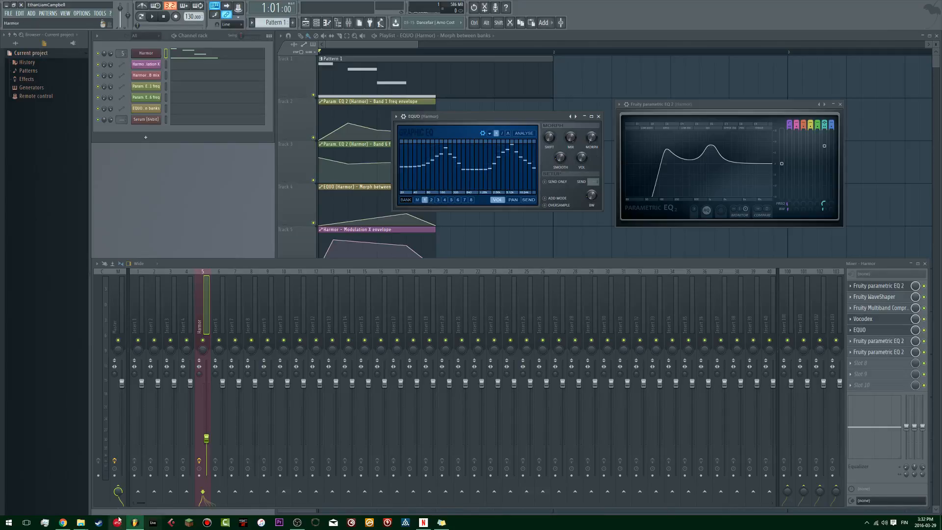
Step: Switch to a new Chrome window, load the bookmarked Google page and restore the window to a smaller size
{"action": "mouse_move", "coordinate": [69, 523]}
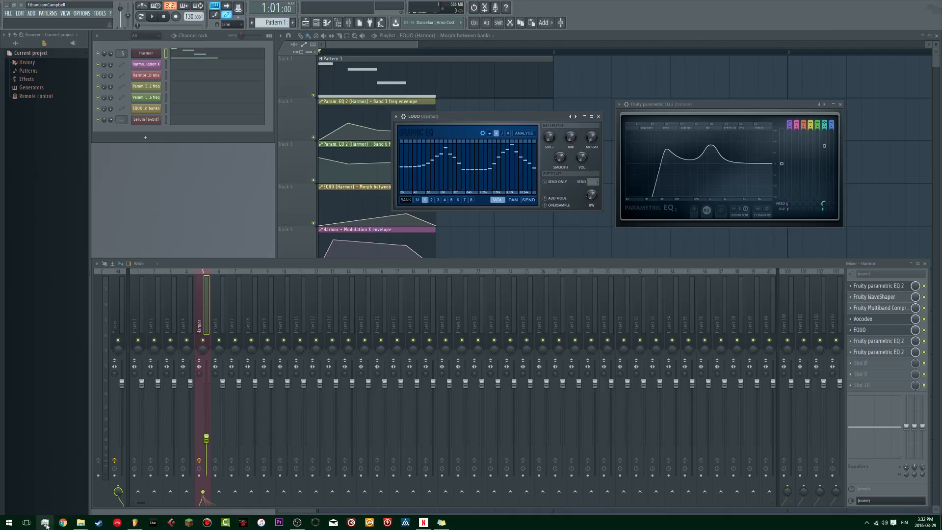
{"action": "right_click", "coordinate": [62, 523]}
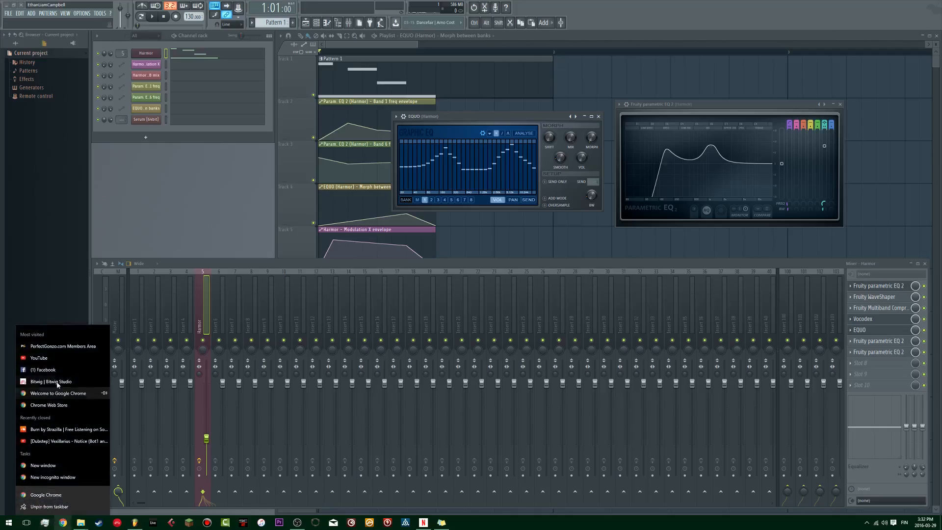
{"action": "left_click", "coordinate": [71, 465]}
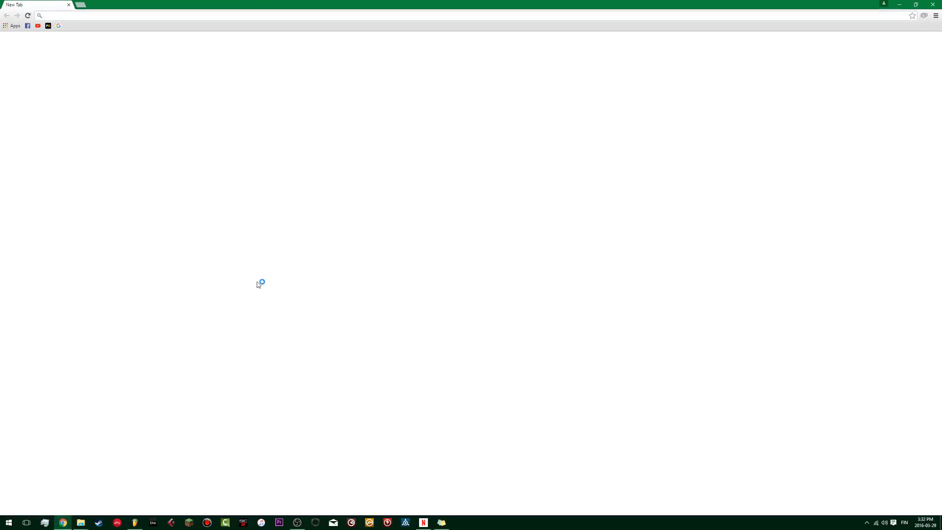
{"action": "left_click", "coordinate": [59, 26]}
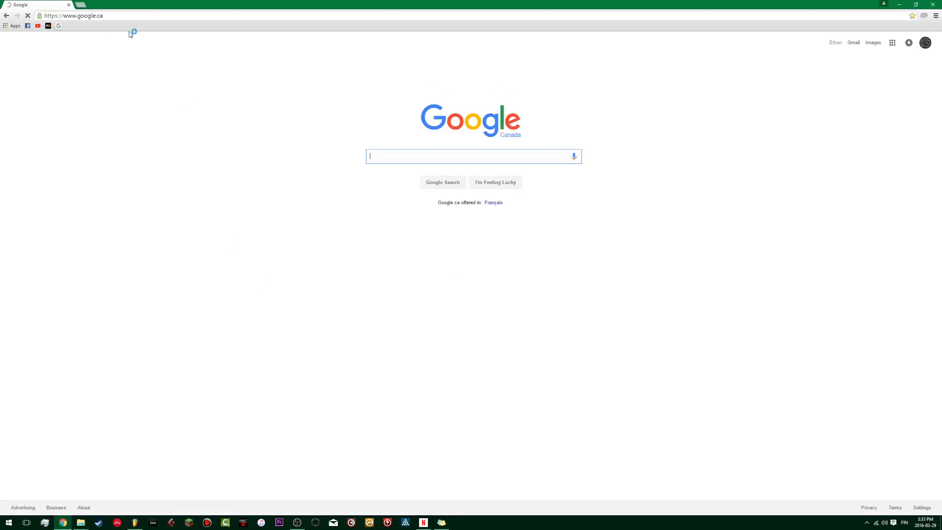
{"action": "left_click_drag", "start_coordinate": [361, 5], "coordinate": [312, 78]}
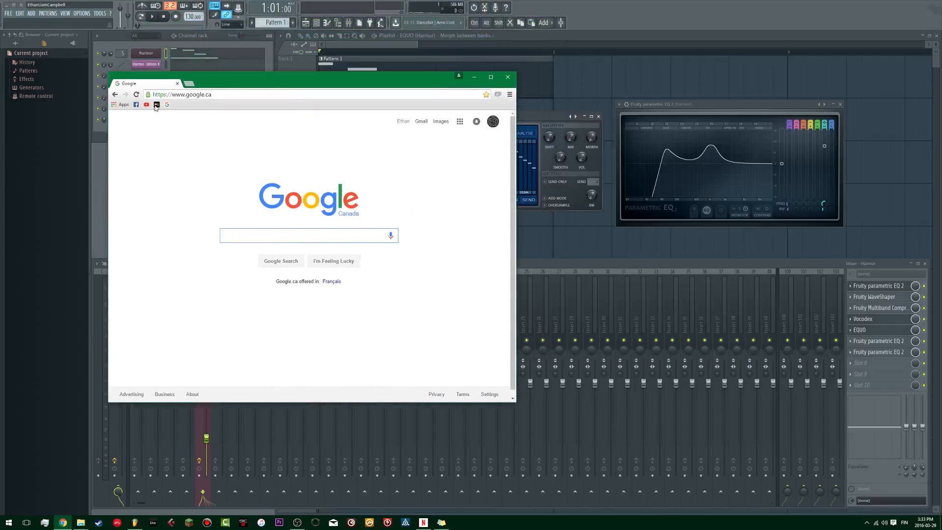
Step: Search Google for "filterscape" and open u-he's Filterscape page
{"action": "type", "text": "filterscape"}
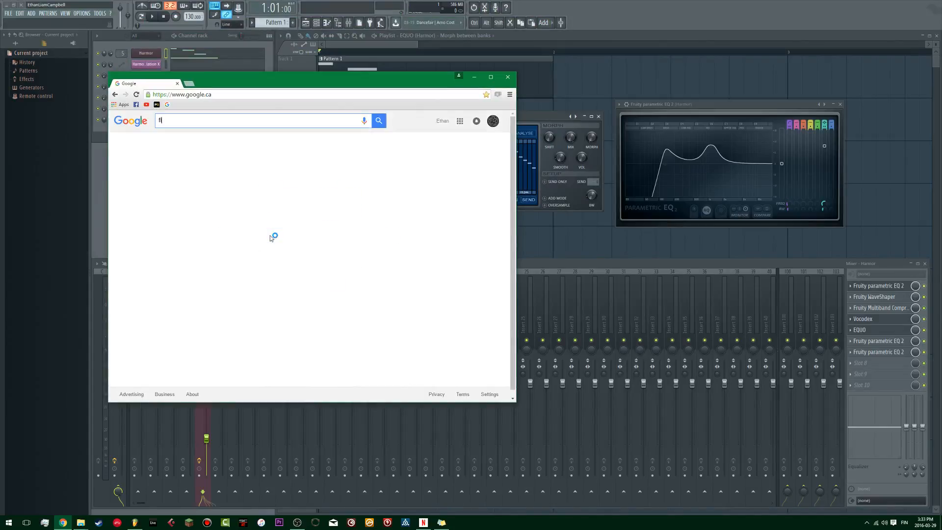
{"action": "key", "text": "Return"}
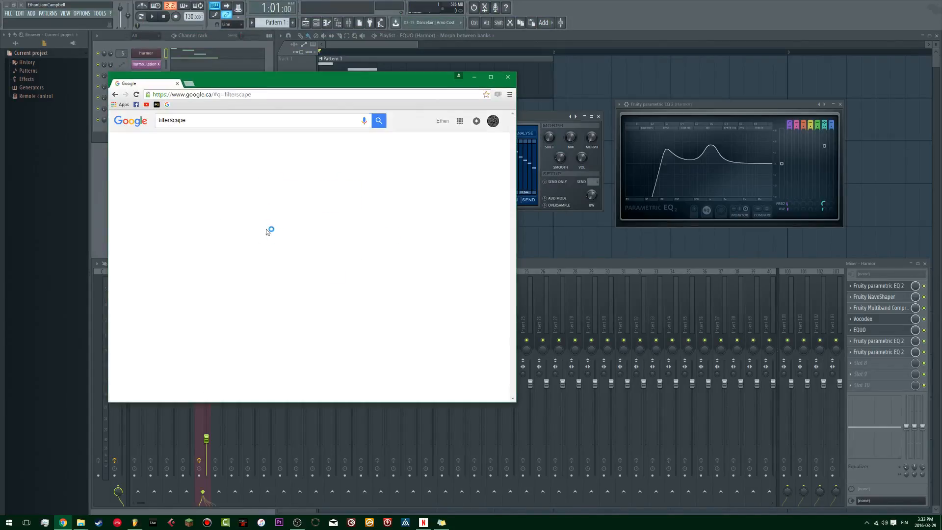
{"action": "left_click", "coordinate": [196, 179]}
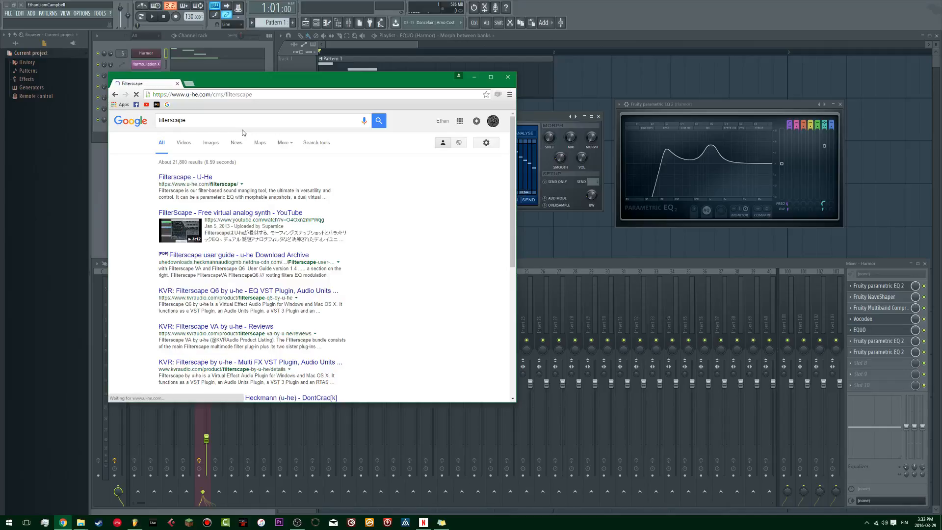
Step: Maximize the browser, read through the Filterscape page's features and plugin descriptions, and close the page to return to FL Studio
{"action": "left_click_drag", "start_coordinate": [295, 82], "coordinate": [319, 1]}
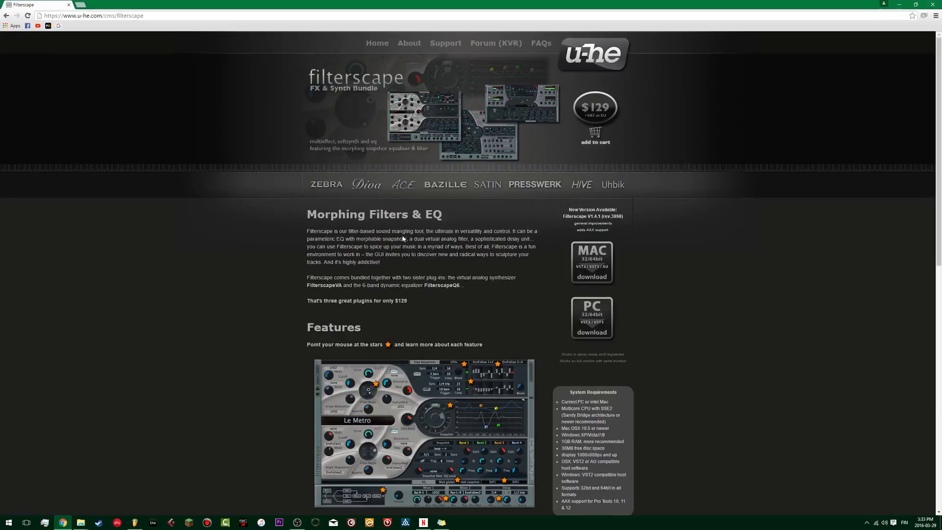
{"action": "scroll", "coordinate": [432, 245], "scroll_direction": "down", "scroll_amount": 9}
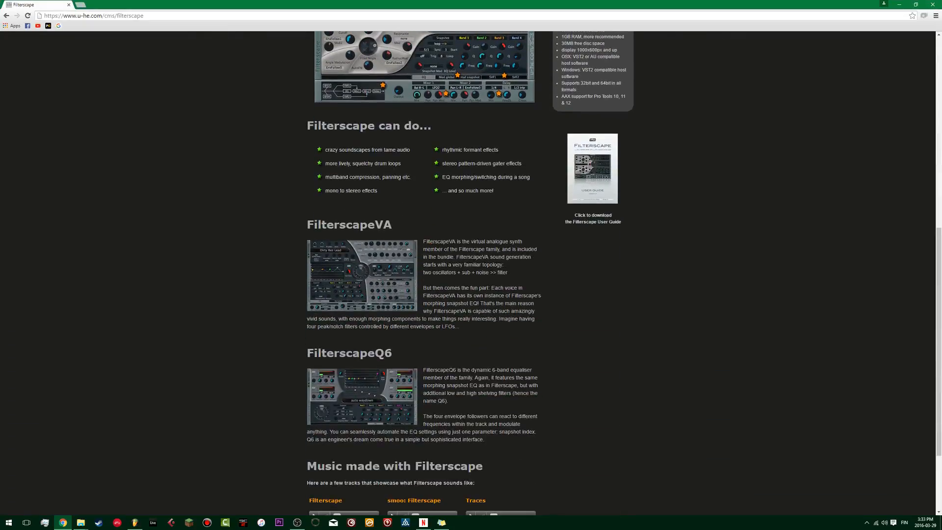
{"action": "scroll", "coordinate": [461, 269], "scroll_direction": "down", "scroll_amount": 2}
{"action": "scroll", "coordinate": [461, 269], "scroll_direction": "up", "scroll_amount": 7}
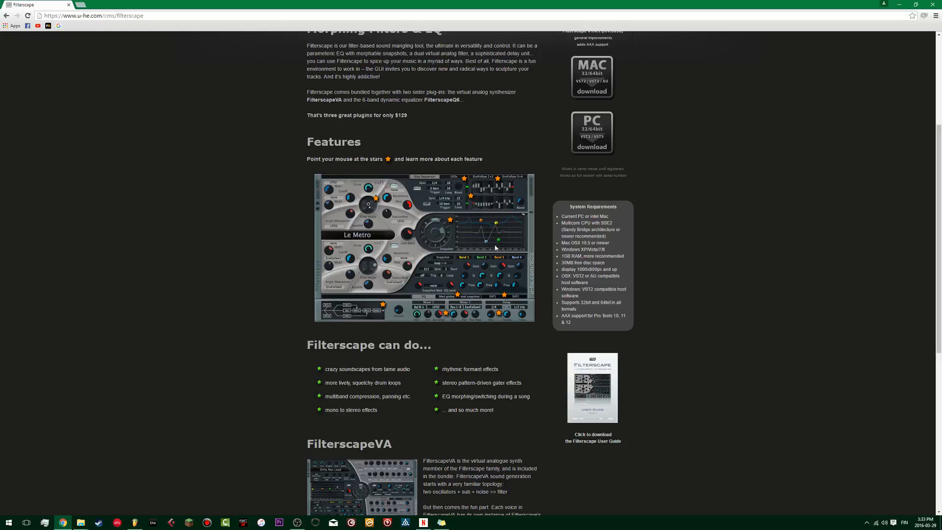
{"action": "scroll", "coordinate": [496, 248], "scroll_direction": "up", "scroll_amount": 4}
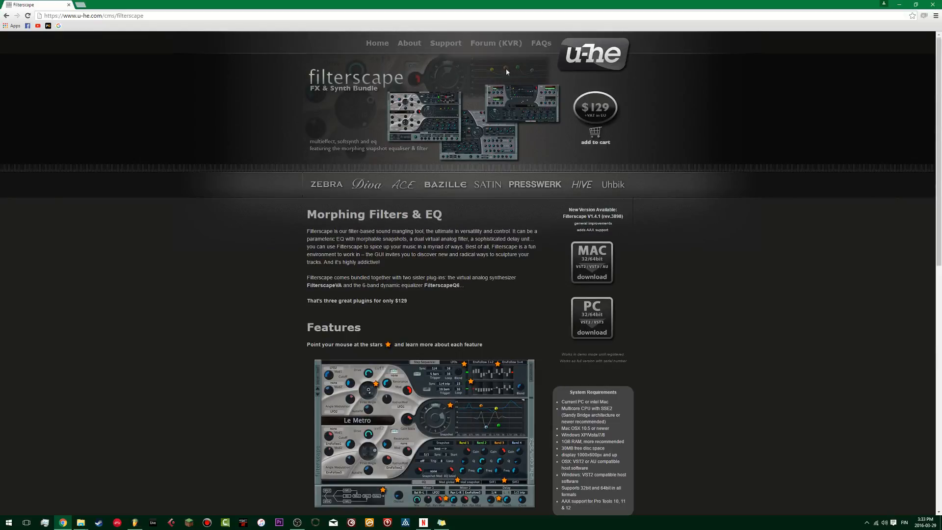
{"action": "left_click", "coordinate": [69, 5]}
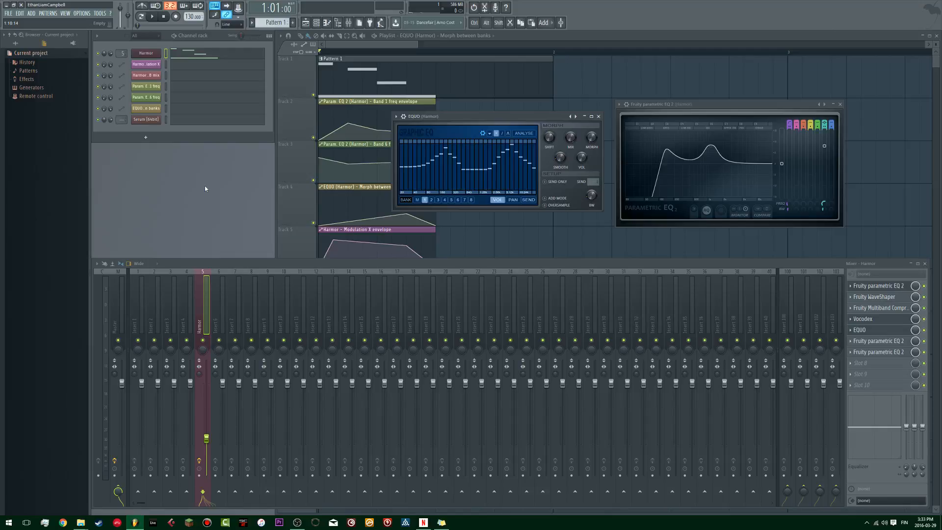
Step: Compare the EQ curves stored in EQUO banks 1 to 4, ending on bank 3
{"action": "left_click", "coordinate": [432, 200]}
{"action": "left_click", "coordinate": [425, 200]}
{"action": "left_click", "coordinate": [432, 200]}
{"action": "left_click", "coordinate": [439, 201]}
{"action": "left_click", "coordinate": [444, 201]}
{"action": "left_click", "coordinate": [439, 201]}
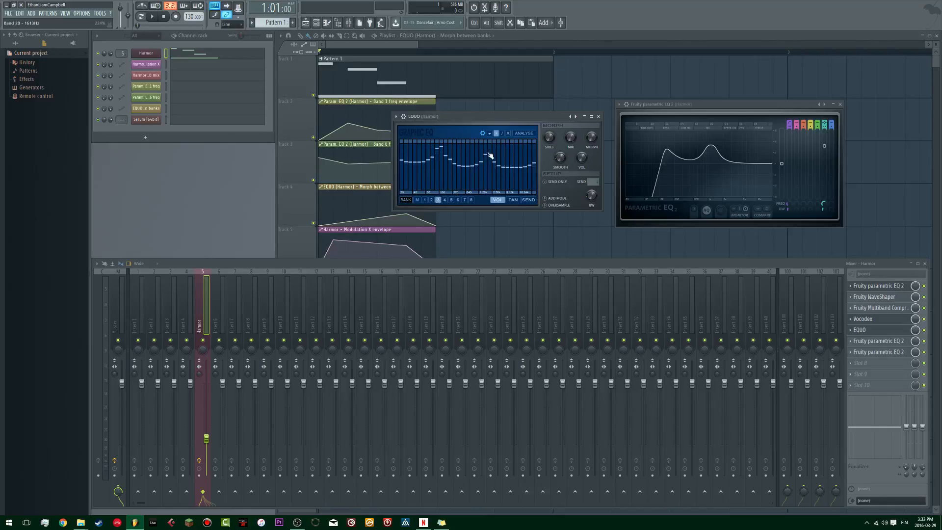
Step: Redraw the volume curves in EQUO banks 1, 2 and 3 with a deeper dip between their two peaks
{"action": "left_click", "coordinate": [425, 200]}
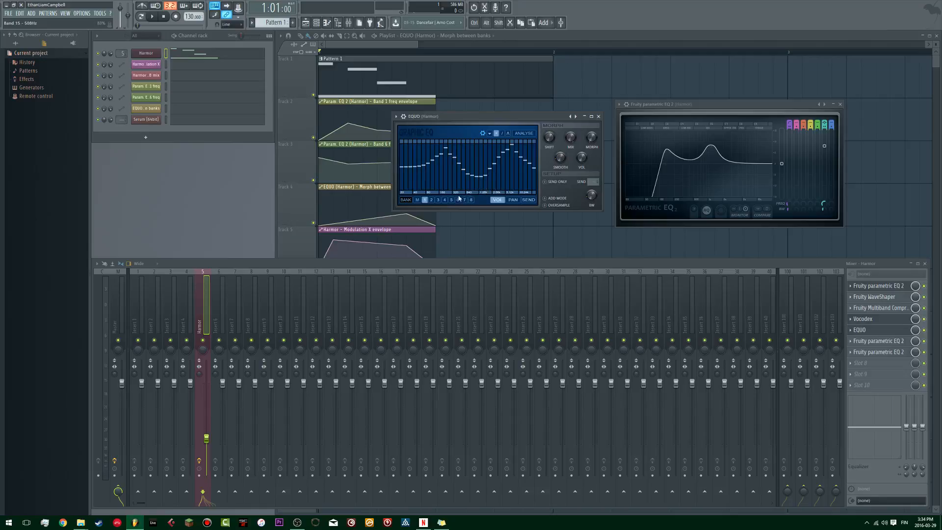
{"action": "left_click", "coordinate": [432, 200]}
{"action": "left_click_drag", "start_coordinate": [463, 178], "coordinate": [474, 178]}
{"action": "left_click", "coordinate": [438, 200]}
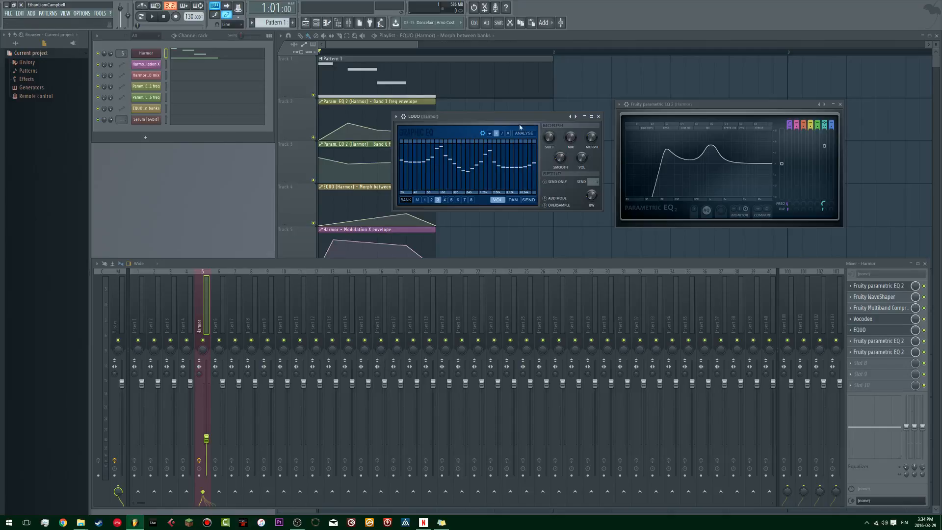
Step: Play the pattern to hear EQUO morph between the edited banks, and close the EQUO window
{"action": "key", "text": "space"}
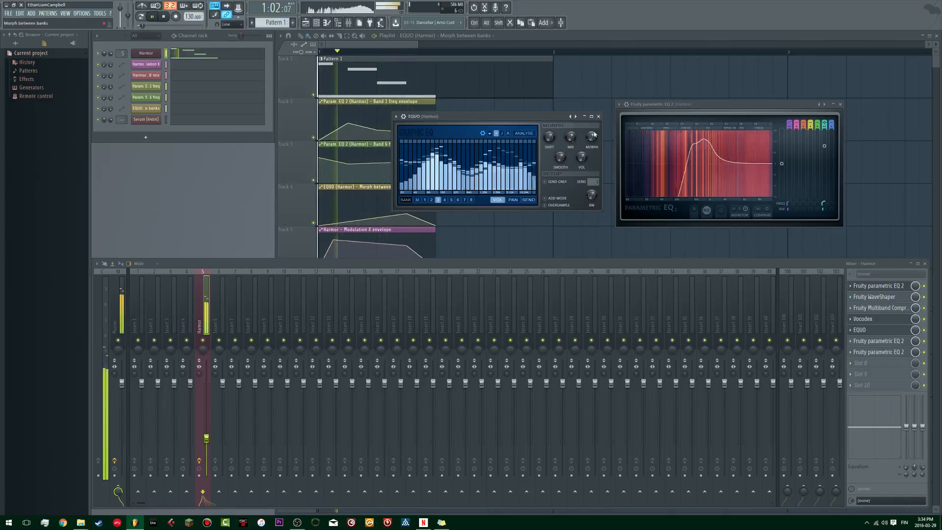
{"action": "key", "text": "space"}
{"action": "key", "text": "space"}
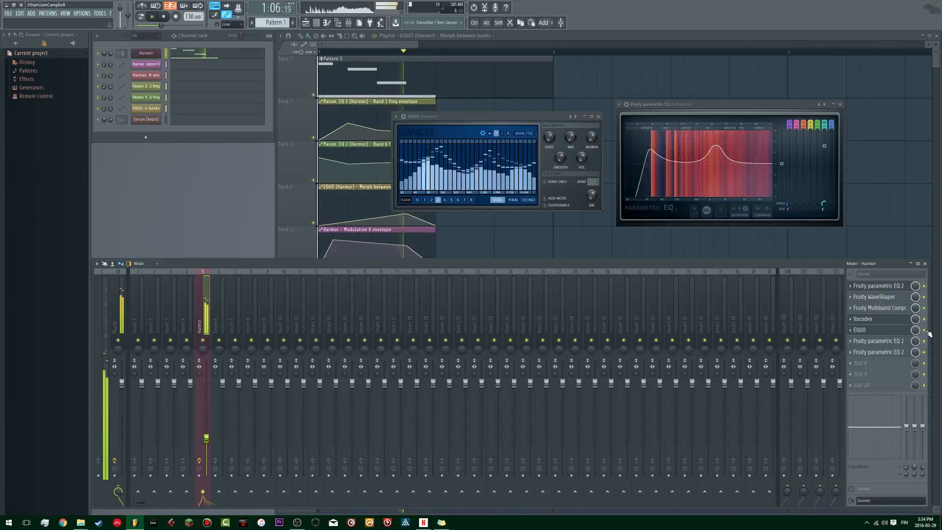
{"action": "key", "text": "space"}
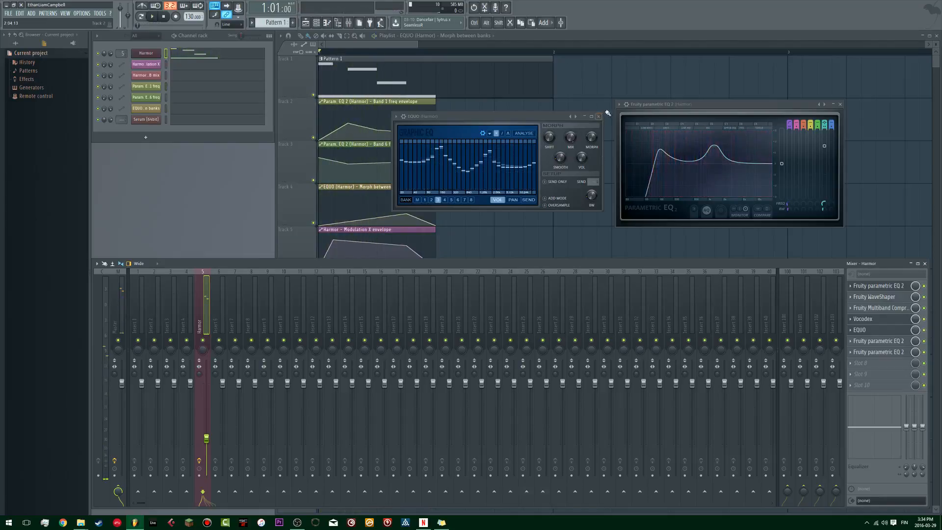
{"action": "left_click", "coordinate": [598, 116]}
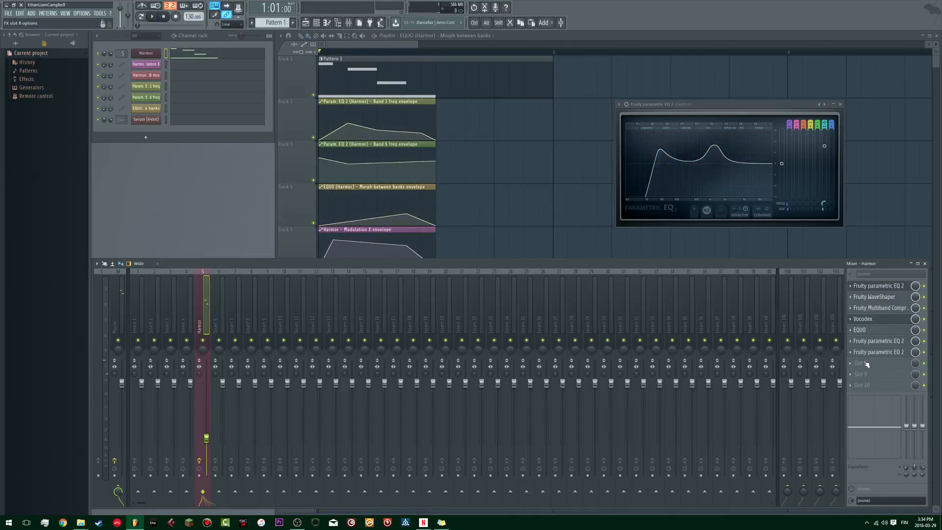
Step: Open the Fruity parametric EQ 2 in slot 7 of the Harmor track and play the pattern through it
{"action": "left_click", "coordinate": [884, 352]}
{"action": "left_click", "coordinate": [338, 88]}
{"action": "key", "text": "space"}
{"action": "left_click", "coordinate": [883, 352]}
{"action": "key", "text": "space"}
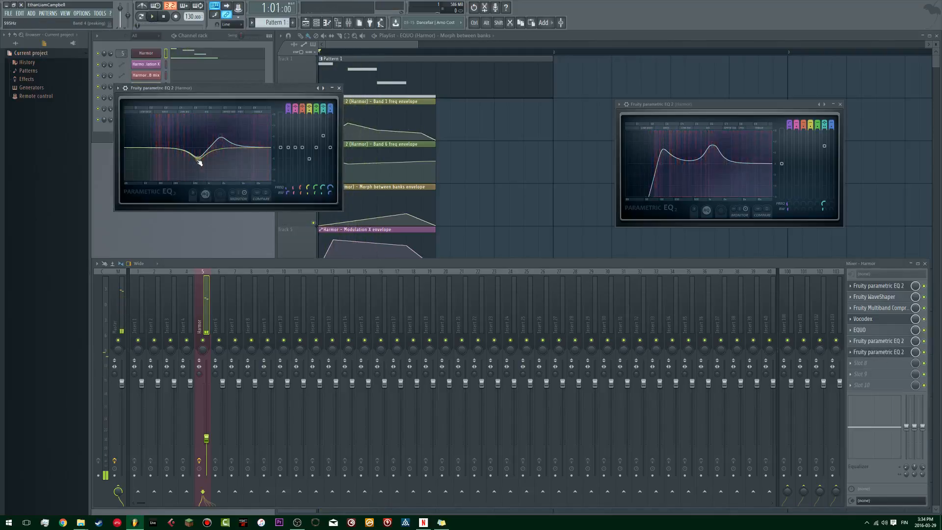
Step: Move a Fruity parametric EQ 2 up the Harmor effect chain to slot 4, directly above Vocodex, and play the pattern
{"action": "left_click", "coordinate": [856, 353]}
{"action": "left_click", "coordinate": [856, 353]}
{"action": "left_click", "coordinate": [852, 353]}
{"action": "key", "text": "u"}
{"action": "left_click", "coordinate": [851, 342]}
{"action": "key", "text": "u"}
{"action": "left_click", "coordinate": [851, 330]}
{"action": "key", "text": "u"}
{"action": "key", "text": "space"}
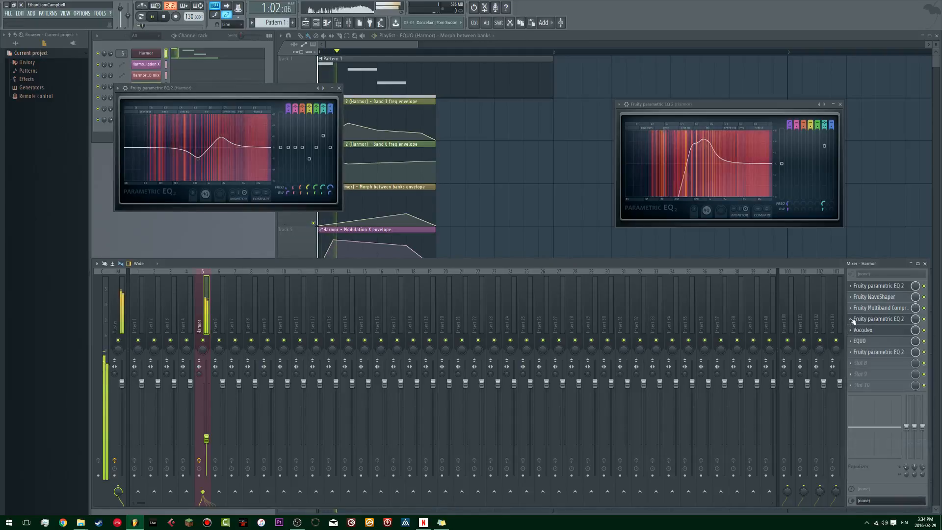
{"action": "key", "text": "space"}
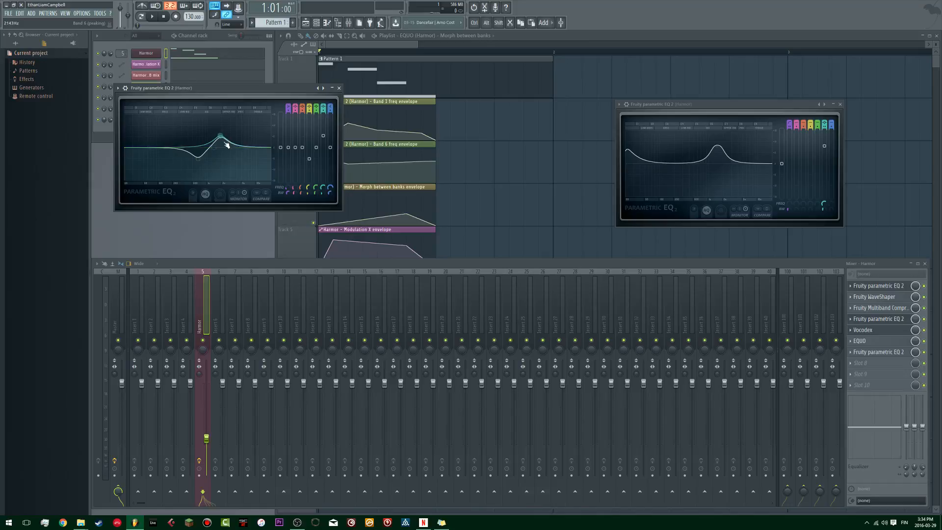
Step: Create automation clips for the Parametric EQ 2's Band 4 and Band 6 frequencies, and shape the Band 4 curve with an early peak and a dip
{"action": "right_click", "coordinate": [307, 188]}
{"action": "left_click", "coordinate": [346, 235]}
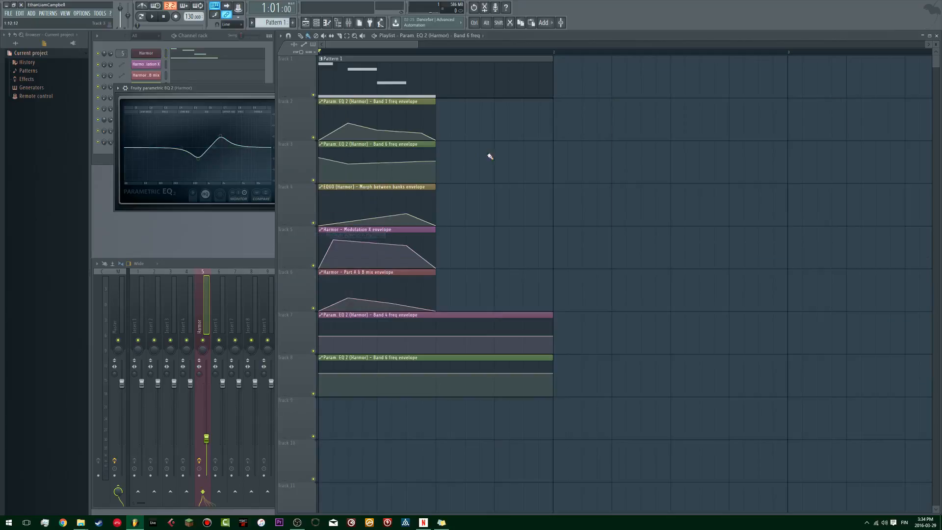
{"action": "key", "text": "space"}
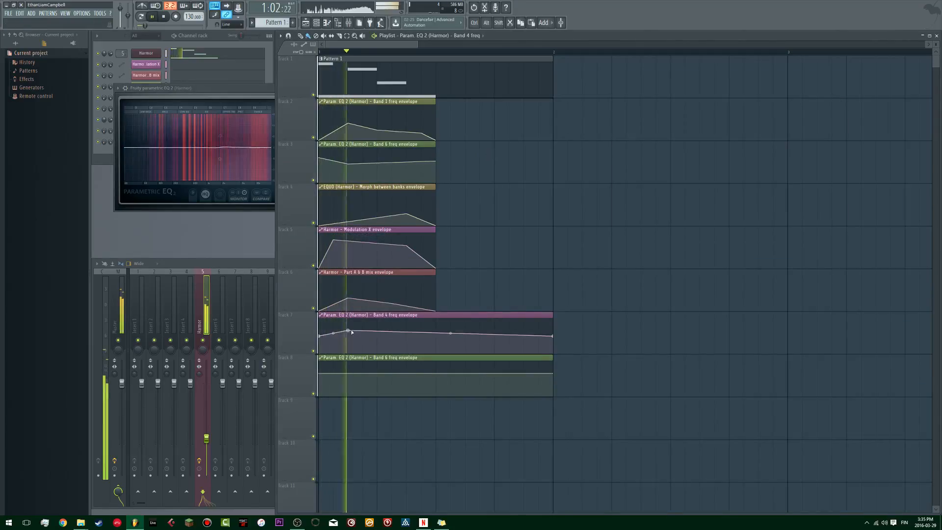
{"action": "mouse_move", "coordinate": [349, 331]}
{"action": "left_mouse_down"}
{"action": "mouse_move", "coordinate": [350, 342]}
{"action": "mouse_move", "coordinate": [320, 342]}
{"action": "mouse_move", "coordinate": [352, 337]}
{"action": "left_mouse_up"}
{"action": "key", "text": "space"}
{"action": "key", "text": "space"}
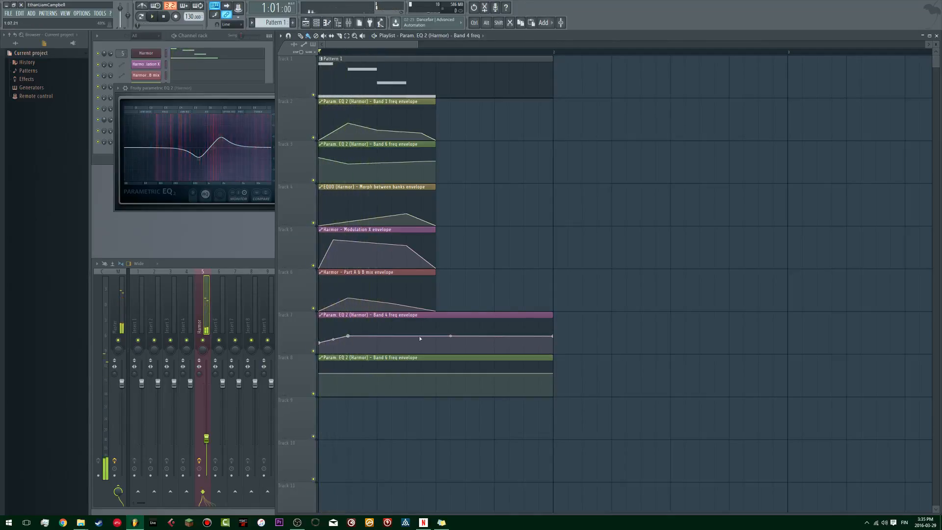
{"action": "right_click", "coordinate": [422, 340]}
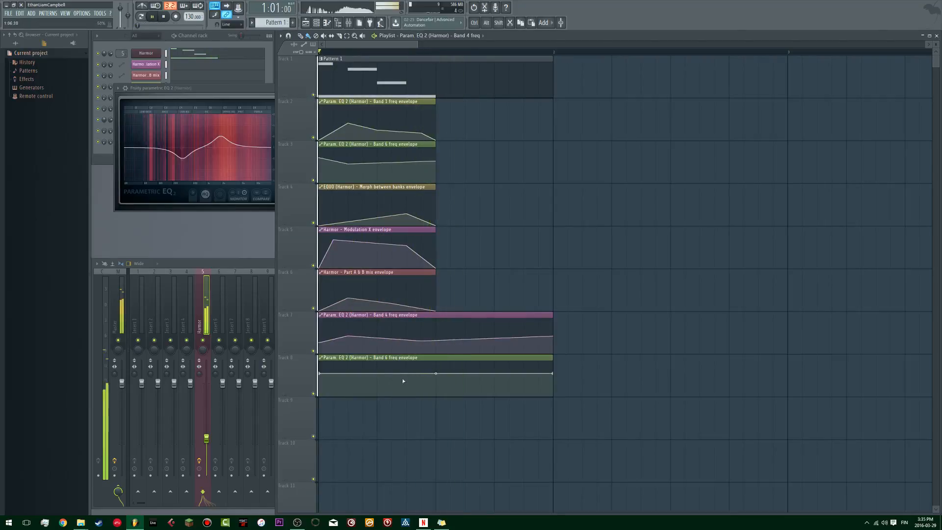
Step: Raise the start of the Band 6 freq envelope on track 8, add an early control point, and play the pattern
{"action": "key", "text": "space"}
{"action": "left_click_drag", "start_coordinate": [320, 373], "coordinate": [349, 370]}
{"action": "right_click", "coordinate": [350, 378]}
{"action": "key", "text": "space"}
Step: Raise the early peak of the Band 4 freq envelope on track 7 and audition the pattern repeatedly
{"action": "key", "text": "space"}
{"action": "key", "text": "space"}
{"action": "key", "text": "space"}
{"action": "key", "text": "space"}
{"action": "key", "text": "space"}
{"action": "key", "text": "space"}
{"action": "key", "text": "space"}
{"action": "key", "text": "space"}
{"action": "key", "text": "space"}
{"action": "key", "text": "space"}
{"action": "key", "text": "space"}
{"action": "key", "text": "space"}
{"action": "mouse_move", "coordinate": [349, 336]}
{"action": "left_mouse_down"}
{"action": "mouse_move", "coordinate": [320, 338]}
{"action": "mouse_move", "coordinate": [349, 328]}
{"action": "left_mouse_up"}
{"action": "key", "text": "space"}
{"action": "key", "text": "space"}
{"action": "key", "text": "space"}
{"action": "key", "text": "space"}
{"action": "key", "text": "space"}
{"action": "key", "text": "space"}
{"action": "key", "text": "space"}
{"action": "key", "text": "space"}
{"action": "key", "text": "space"}
{"action": "key", "text": "space"}
{"action": "key", "text": "space"}
{"action": "key", "text": "space"}
{"action": "key", "text": "space"}
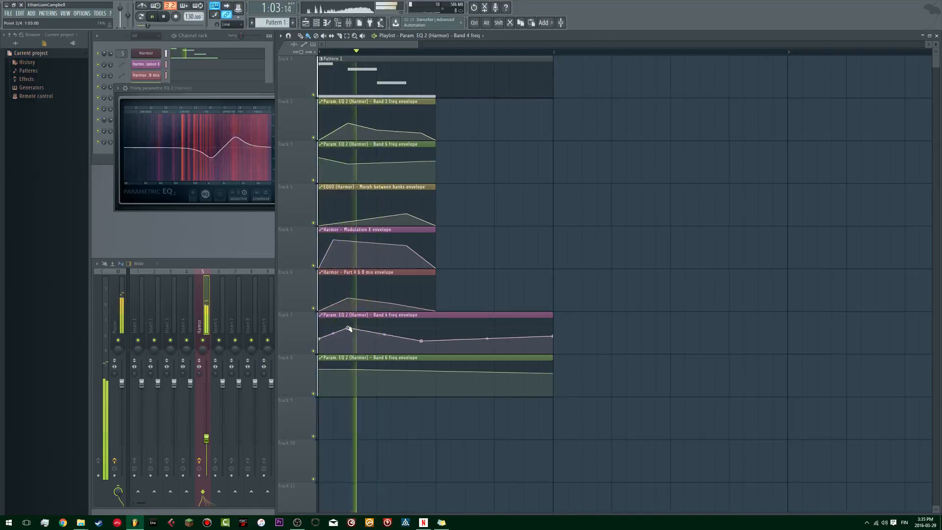
Step: Move the Band 4 envelope's dip up to the middle of the bar, add a matching point to the Band 6 envelope, and play the pattern
{"action": "left_click_drag", "start_coordinate": [423, 340], "coordinate": [435, 334]}
{"action": "right_click", "coordinate": [435, 370]}
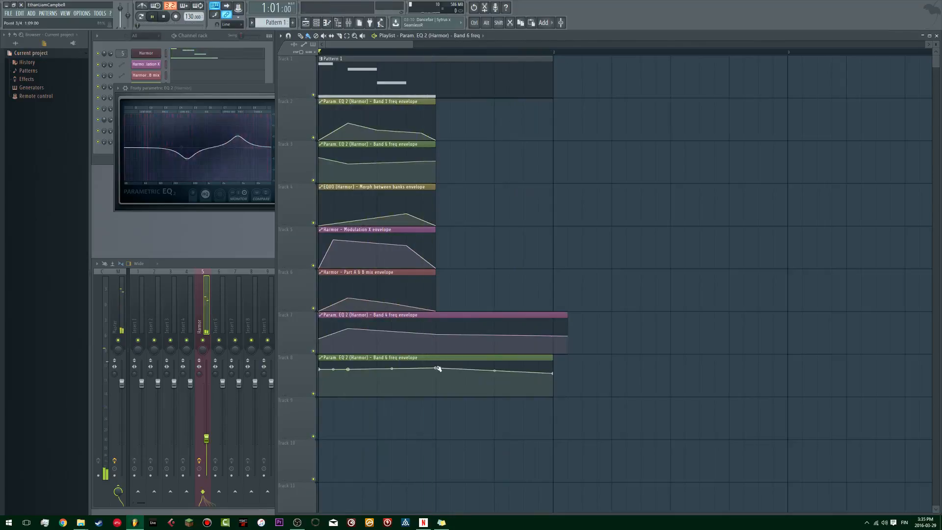
{"action": "key", "text": "space"}
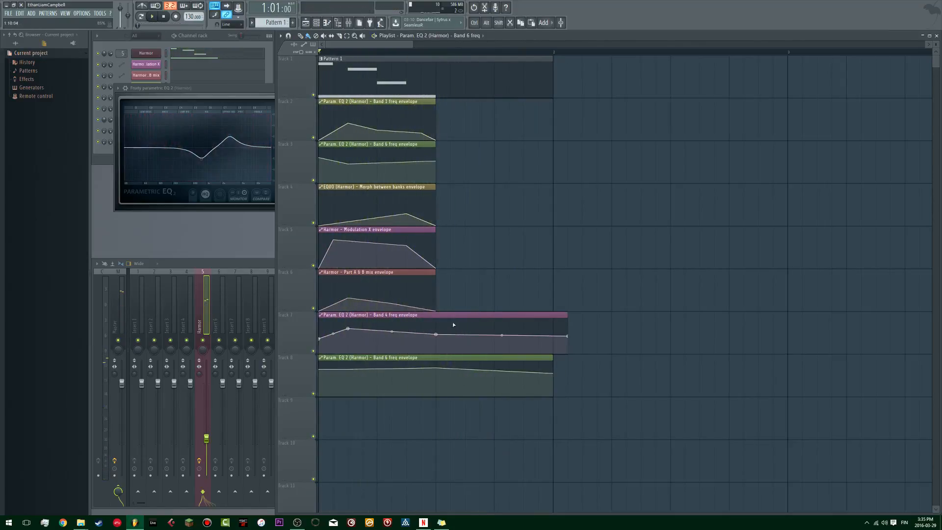
{"action": "left_click_drag", "start_coordinate": [442, 368], "coordinate": [443, 369]}
{"action": "right_click", "coordinate": [505, 324]}
{"action": "right_click", "coordinate": [527, 371]}
{"action": "key", "text": "space"}
Step: Open the Fruity parametric EQ 2 in slot 7 of the Harmor track, readjust one upper band's position and width while auditioning, and close it
{"action": "key", "text": "space"}
{"action": "left_click", "coordinate": [203, 263]}
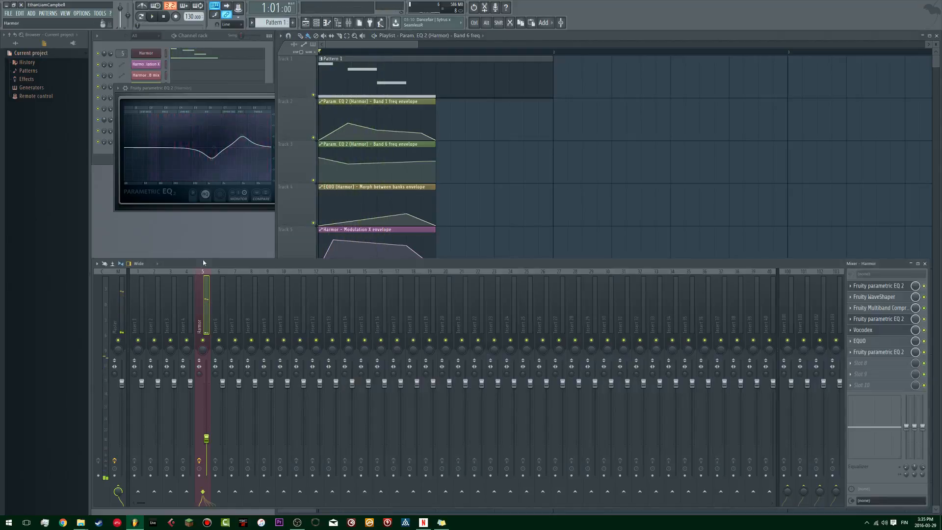
{"action": "left_click", "coordinate": [876, 352]}
{"action": "left_click", "coordinate": [876, 354]}
{"action": "left_click", "coordinate": [877, 354]}
{"action": "key", "text": "space"}
{"action": "key", "text": "space"}
{"action": "left_click_drag", "start_coordinate": [390, 197], "coordinate": [434, 192]}
{"action": "key", "text": "space"}
{"action": "scroll", "coordinate": [382, 200], "scroll_direction": "down", "scroll_amount": 5}
{"action": "key", "text": "space"}
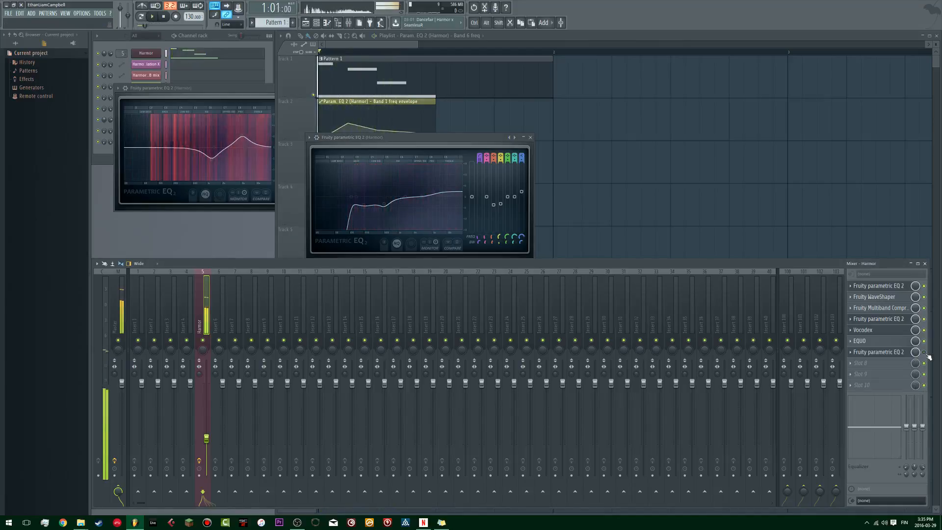
{"action": "left_click", "coordinate": [531, 137]}
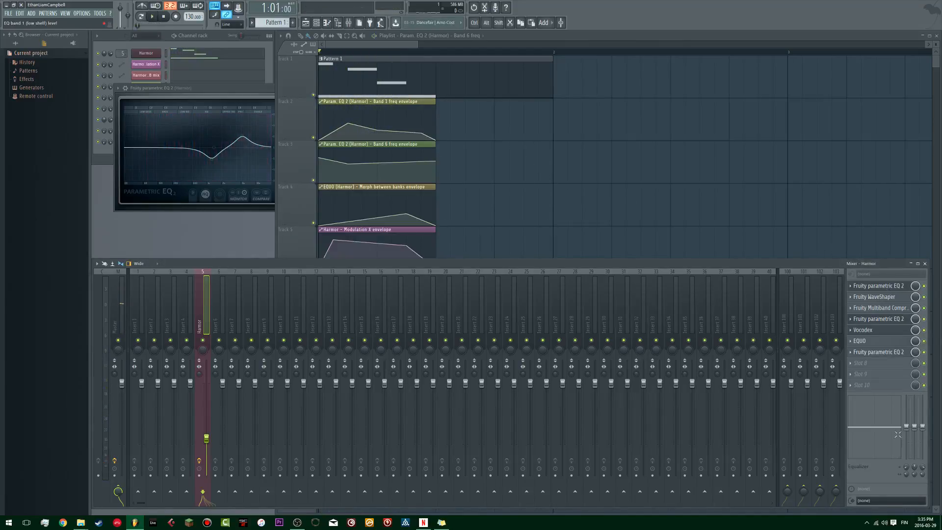
Step: Add Fruity Chorus to slot 9 and Fruity Reeverb 2 to slot 10 of the Harmor track
{"action": "left_click", "coordinate": [857, 374]}
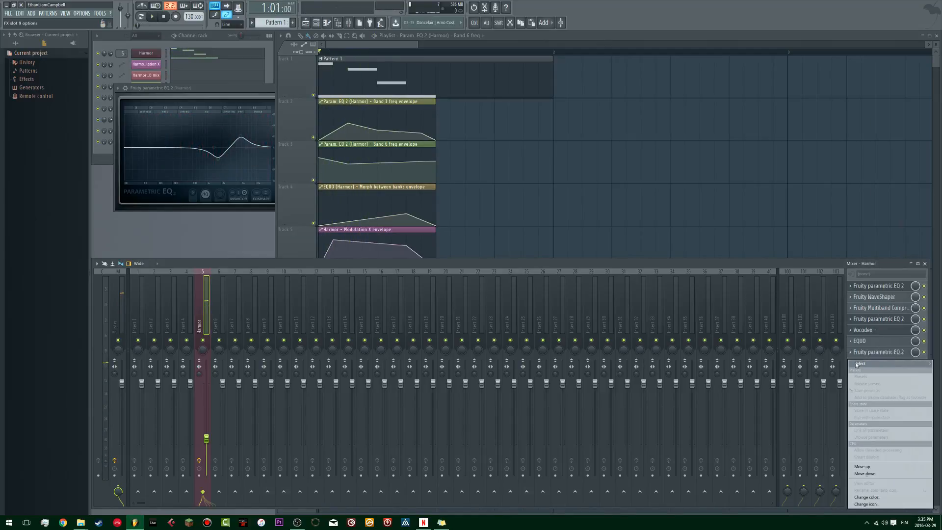
{"action": "mouse_move", "coordinate": [857, 364]}
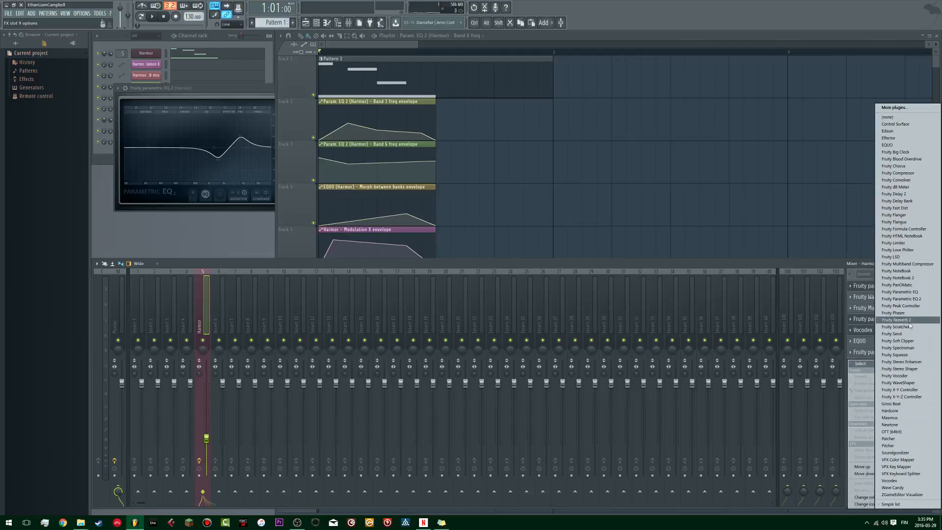
{"action": "left_click", "coordinate": [919, 166]}
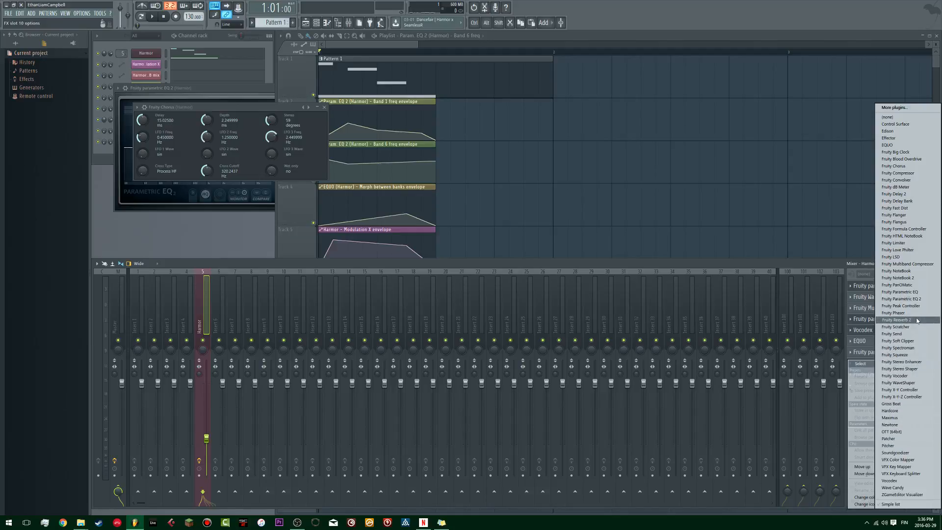
{"action": "left_click", "coordinate": [896, 320]}
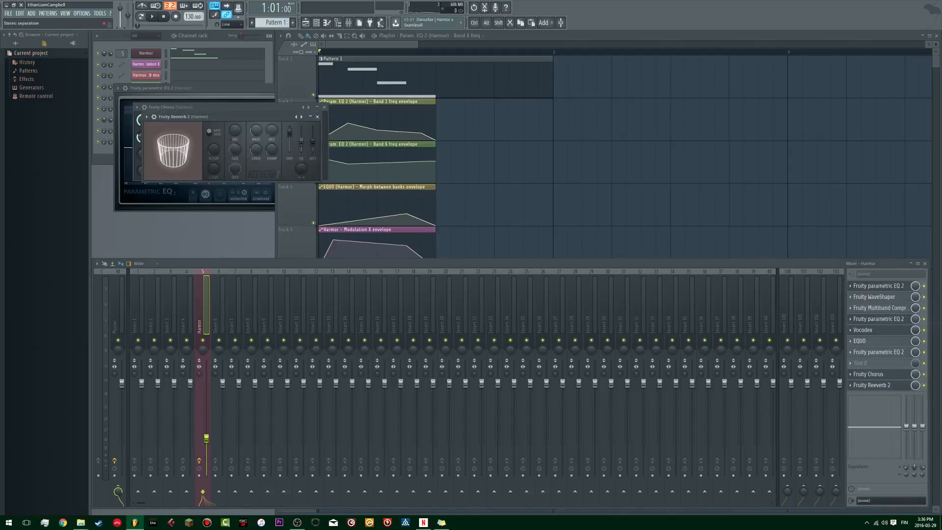
Step: Reduce the room size in Fruity Reeverb 2, audition the pattern with it, and close its window
{"action": "key", "text": "space"}
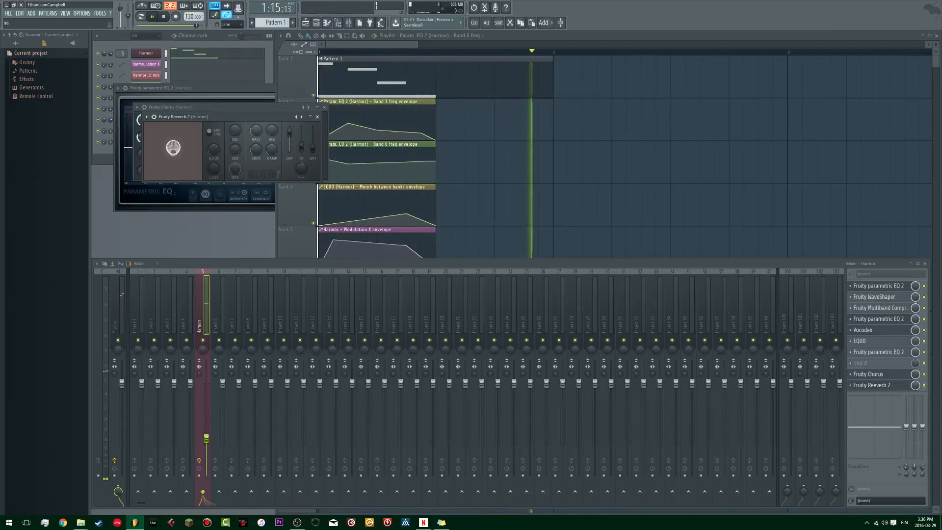
{"action": "key", "text": "space"}
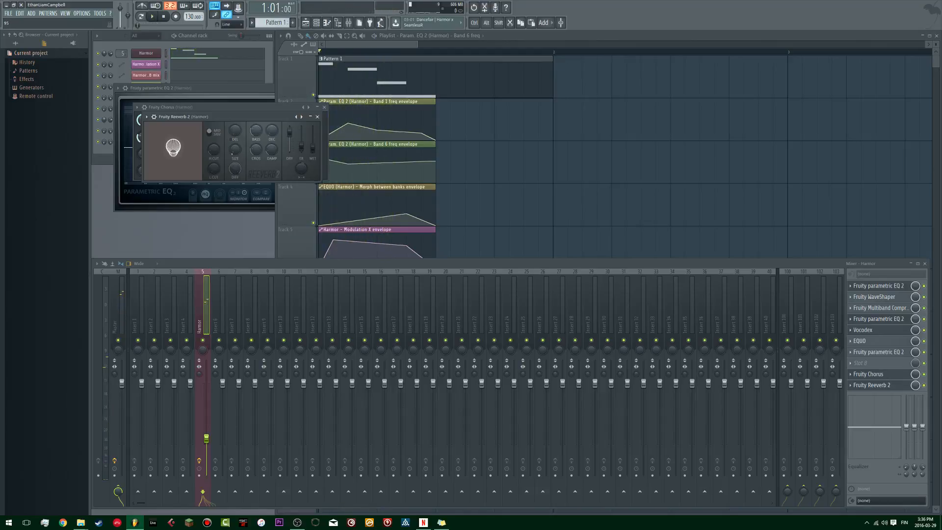
{"action": "key", "text": "space"}
{"action": "left_click", "coordinate": [317, 117]}
{"action": "key", "text": "space"}
Step: Open Fruity Chorus and lower its depth to about 1.41 ms and its delay to about 9.61 ms while playing the pattern
{"action": "left_click", "coordinate": [888, 375]}
{"action": "left_click", "coordinate": [889, 376]}
{"action": "key", "text": "space"}
{"action": "key", "text": "space"}
{"action": "left_click_drag", "start_coordinate": [207, 120], "coordinate": [207, 139]}
{"action": "key", "text": "space"}
{"action": "left_click_drag", "start_coordinate": [139, 119], "coordinate": [140, 138]}
Step: Set the Fruity Chorus stereo to 72 degrees and its cross cutoff to about 2499 Hz, audition the result, and close the window
{"action": "key", "text": "space"}
{"action": "key", "text": "space"}
{"action": "key", "text": "space"}
{"action": "left_click_drag", "start_coordinate": [274, 123], "coordinate": [274, 114]}
{"action": "key", "text": "space"}
{"action": "mouse_move", "coordinate": [210, 170]}
{"action": "left_mouse_down"}
{"action": "mouse_move", "coordinate": [209, 156]}
{"action": "mouse_move", "coordinate": [209, 176]}
{"action": "left_mouse_up"}
{"action": "key", "text": "space"}
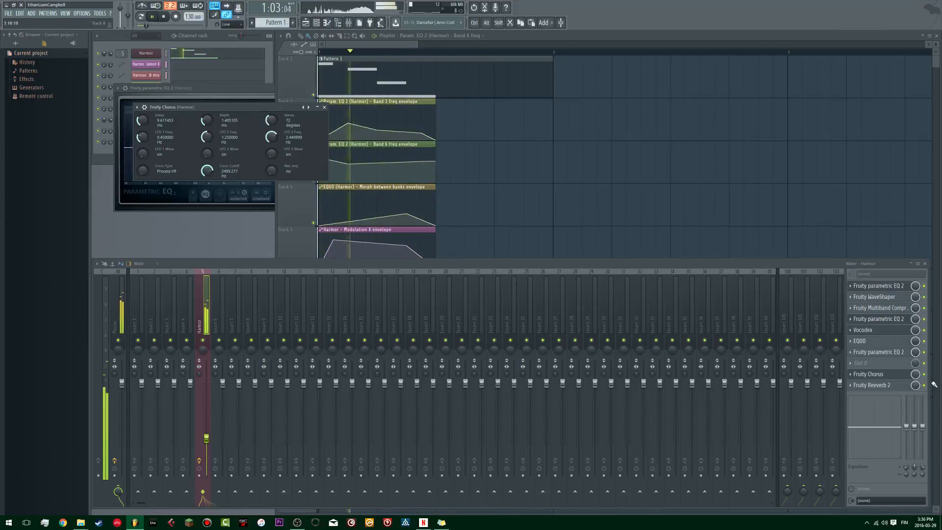
{"action": "key", "text": "space"}
{"action": "left_click", "coordinate": [324, 108]}
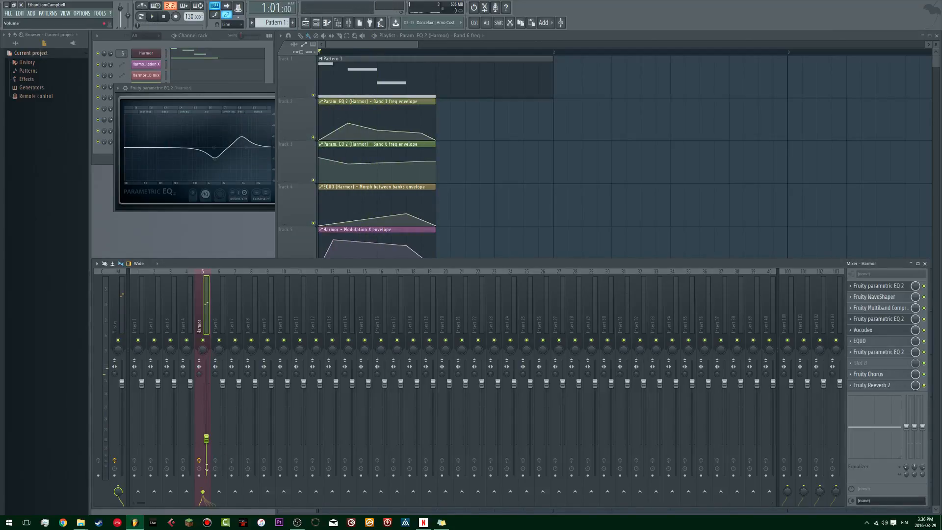
Step: Play the pattern with the full effect chain and close the remaining Fruity parametric EQ 2 window
{"action": "key", "text": "space"}
{"action": "key", "text": "space"}
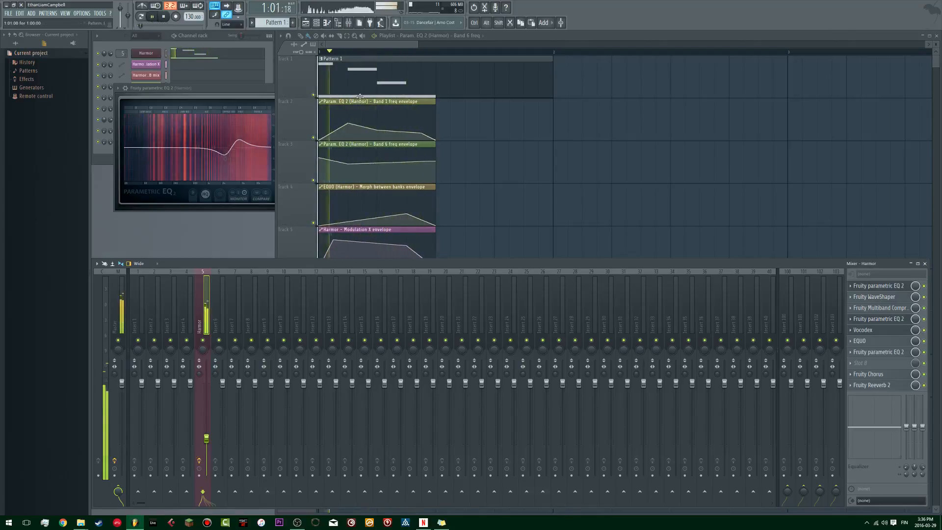
{"action": "left_click", "coordinate": [250, 100]}
{"action": "key", "text": "space"}
{"action": "left_click", "coordinate": [339, 88]}
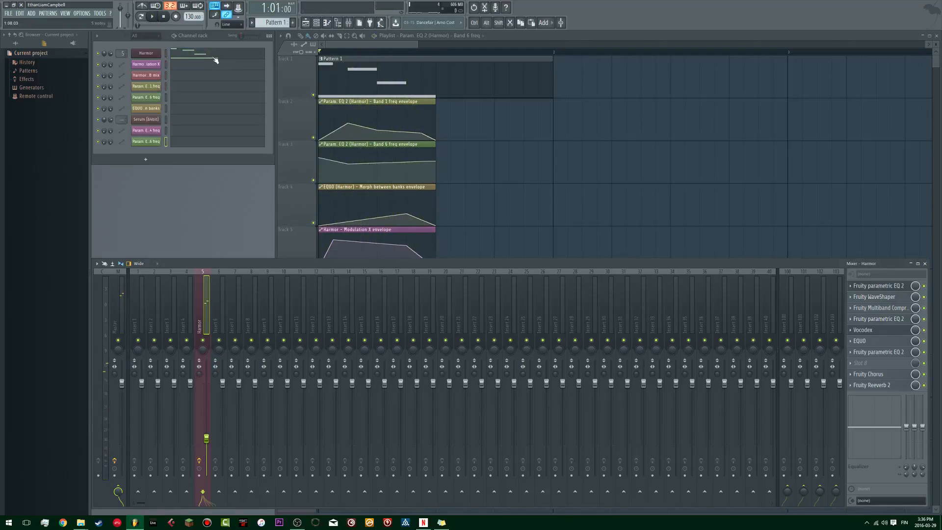
Step: Inspect the Harmor notes in the piano roll, and open the Harmor plugin to examine its settings while the pattern plays
{"action": "left_click", "coordinate": [218, 61]}
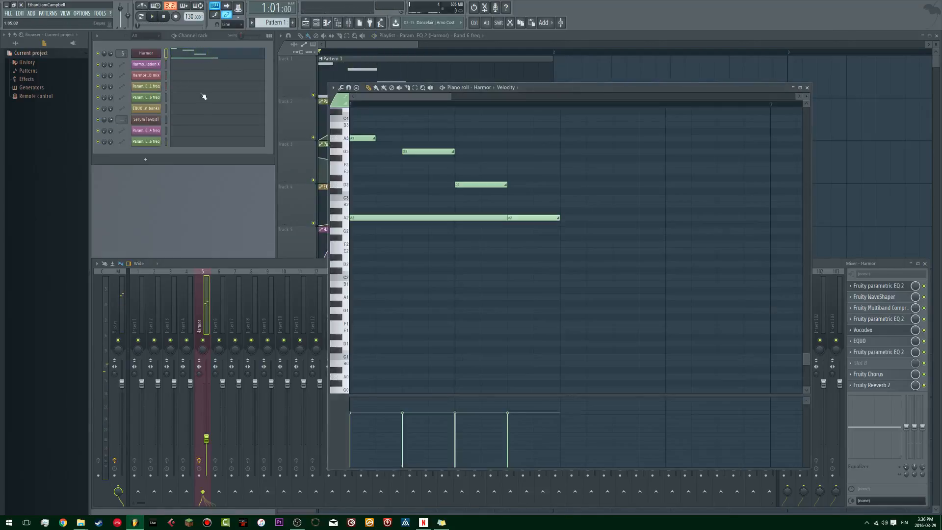
{"action": "left_click", "coordinate": [807, 89]}
{"action": "left_click", "coordinate": [133, 55]}
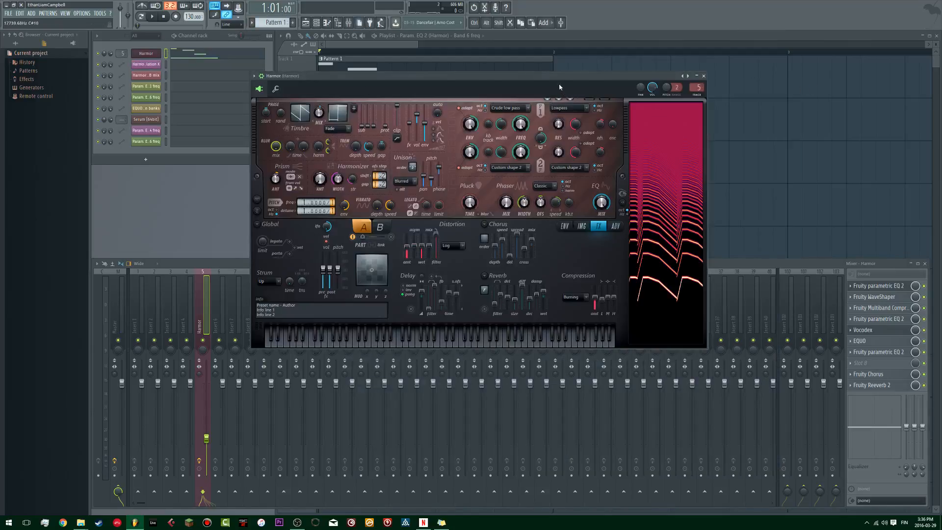
{"action": "key", "text": "space"}
{"action": "key", "text": "space"}
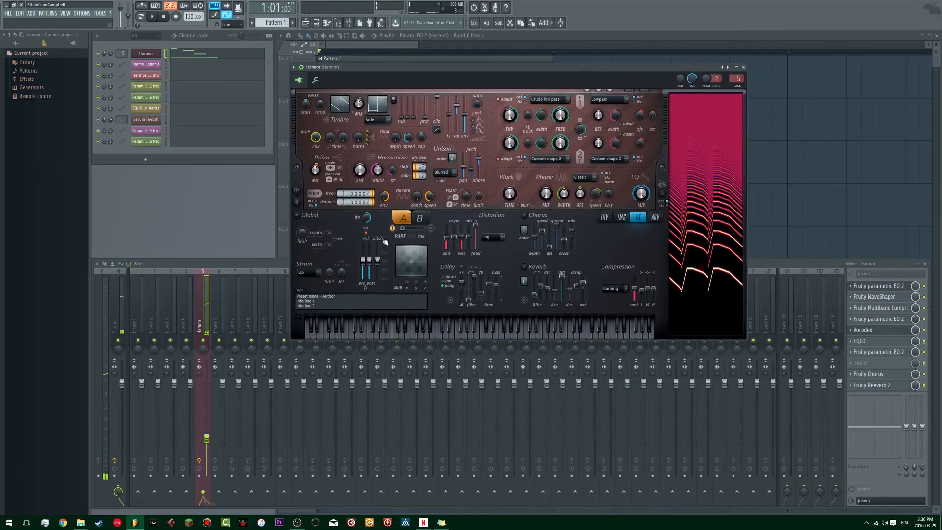
{"action": "key", "text": "space"}
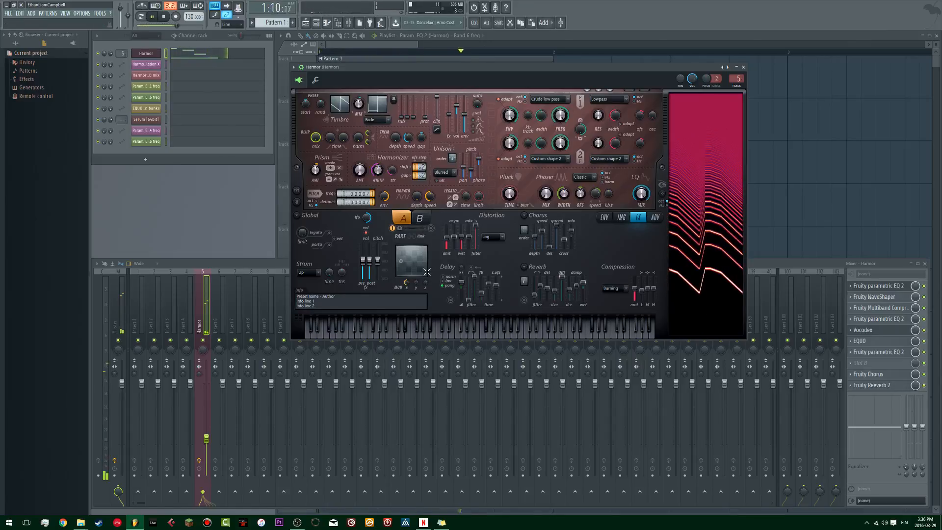
{"action": "key", "text": "space"}
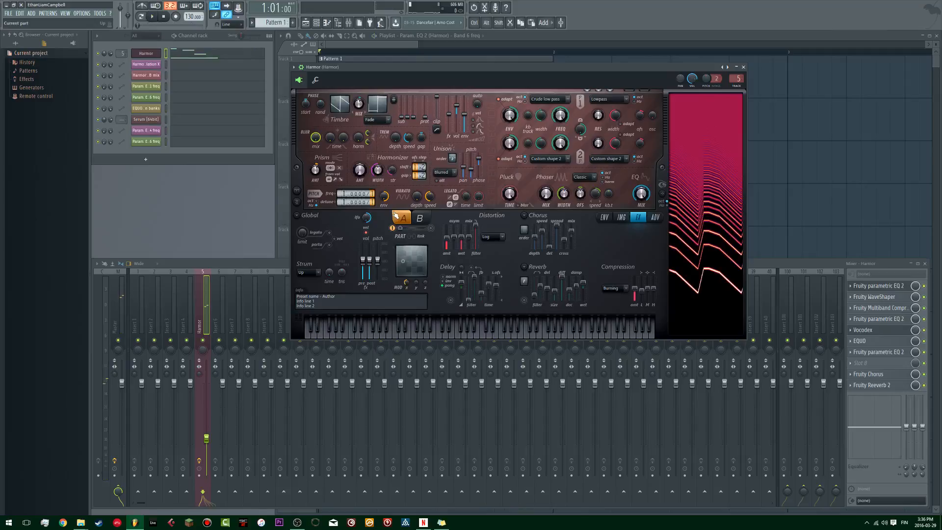
{"action": "key", "text": "space"}
{"action": "key", "text": "space"}
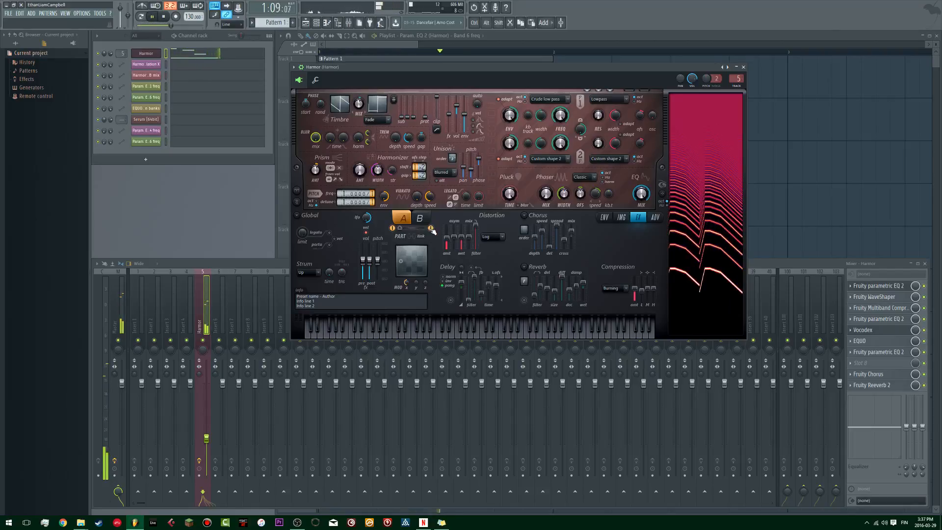
Step: Switch Harmor's compression off to compare the sound, and restore it to Burning
{"action": "left_click", "coordinate": [617, 289]}
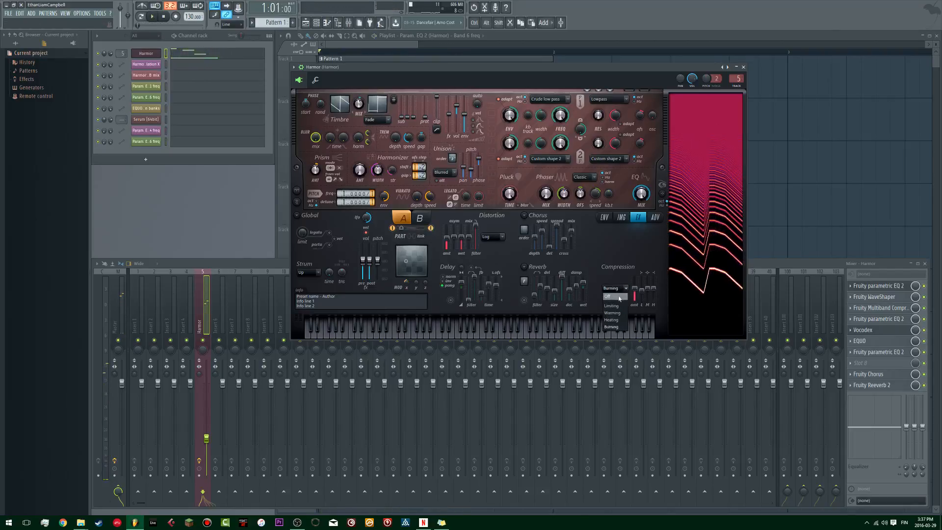
{"action": "left_click", "coordinate": [617, 296]}
{"action": "key", "text": "space"}
{"action": "left_click", "coordinate": [618, 289]}
{"action": "left_click", "coordinate": [617, 327]}
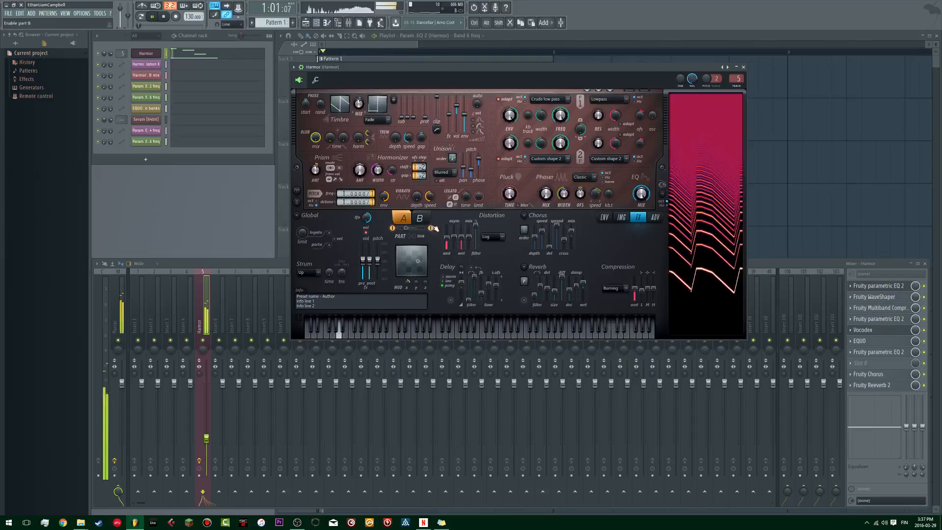
Step: Compare Harmor's distortion set to Off and Classic, and return the distortion type to Log
{"action": "left_click", "coordinate": [485, 237]}
{"action": "left_click", "coordinate": [487, 245]}
{"action": "left_click", "coordinate": [492, 237]}
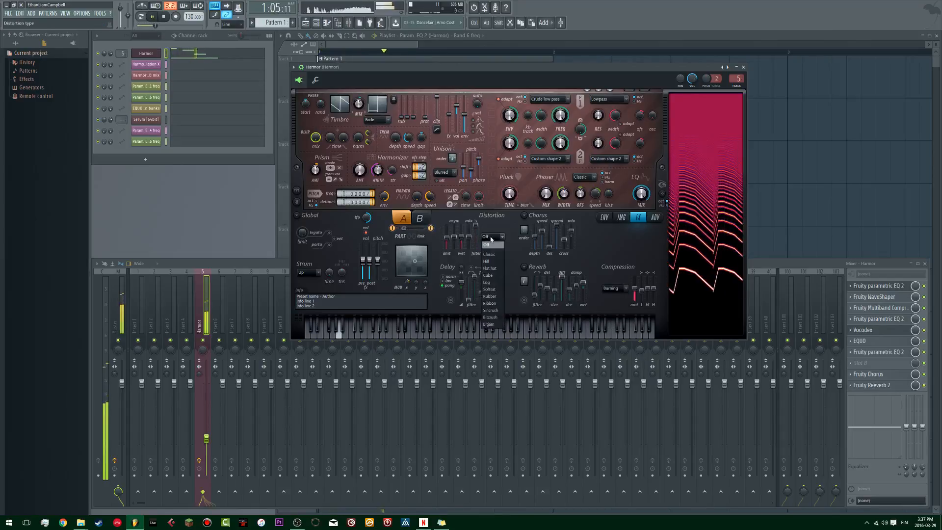
{"action": "left_click", "coordinate": [493, 254]}
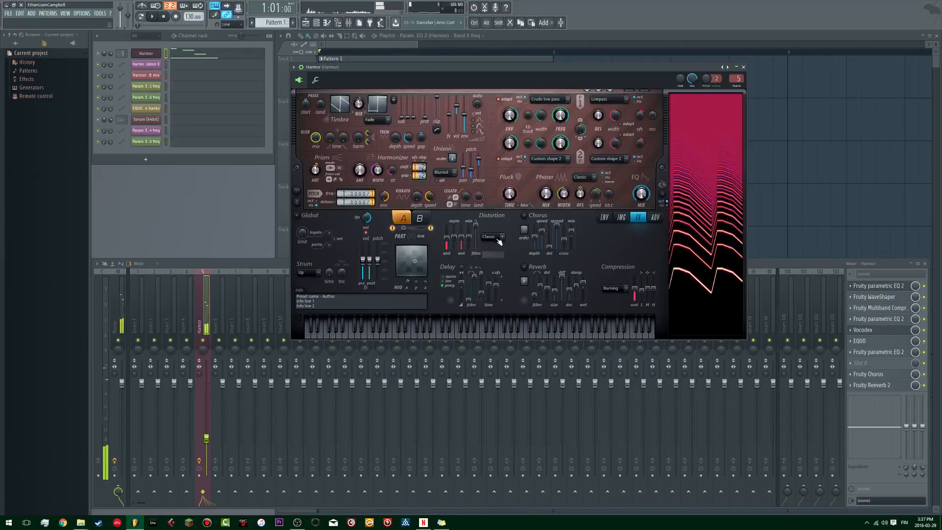
{"action": "left_click", "coordinate": [497, 237]}
{"action": "left_click", "coordinate": [493, 283]}
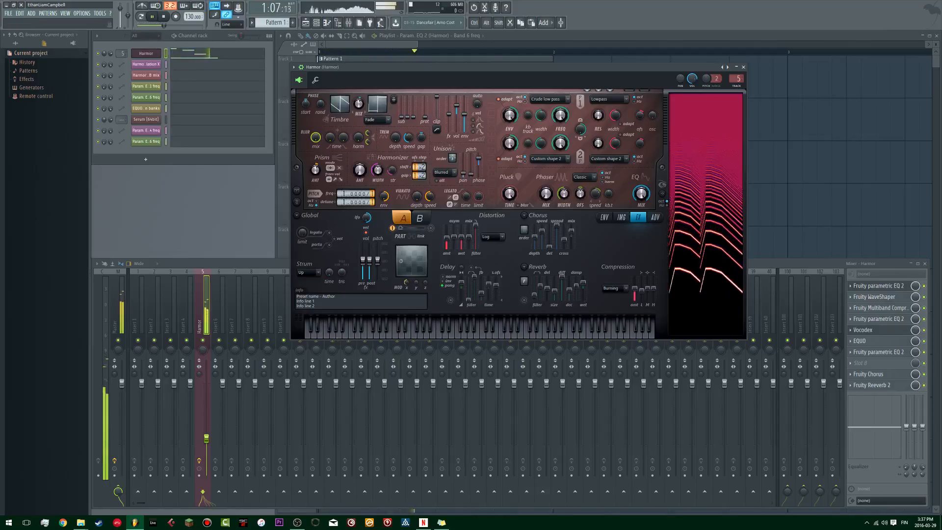
Step: Close the Harmor window and play the pattern to compare the bass with EQUO bypassed
{"action": "key", "text": "space"}
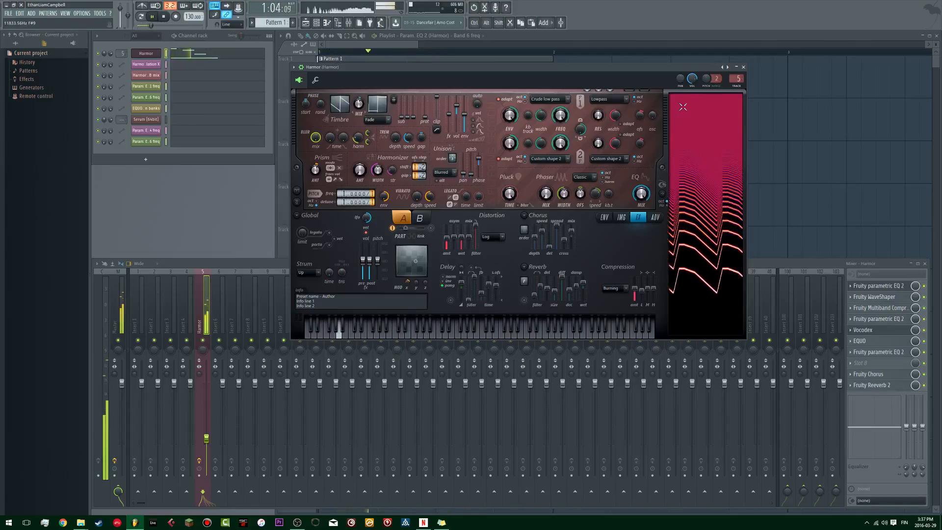
{"action": "left_click", "coordinate": [743, 68]}
{"action": "key", "text": "space"}
{"action": "key", "text": "space"}
{"action": "left_click", "coordinate": [924, 341]}
{"action": "key", "text": "space"}
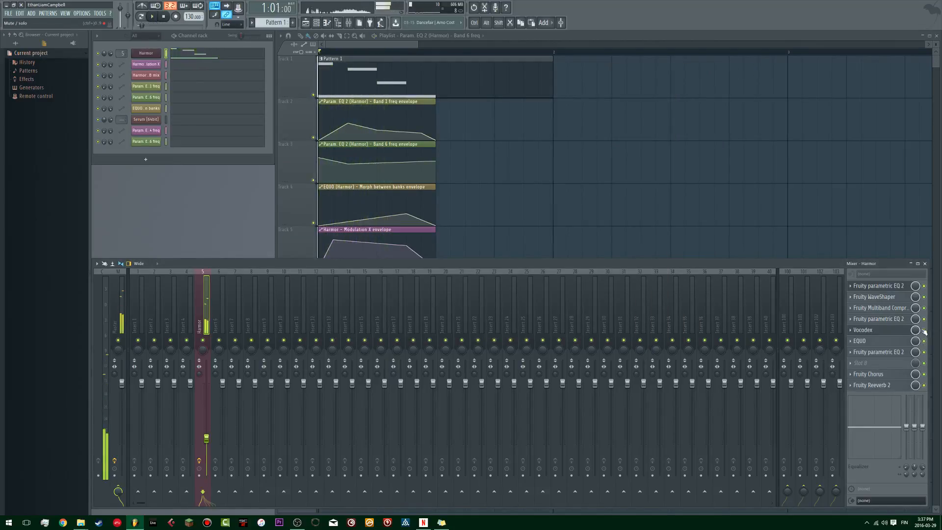
{"action": "key", "text": "space"}
Step: Bypass Vocodex on the Harmor track, play the pattern, and raise the track's fader to 84%
{"action": "left_click", "coordinate": [924, 330]}
{"action": "key", "text": "space"}
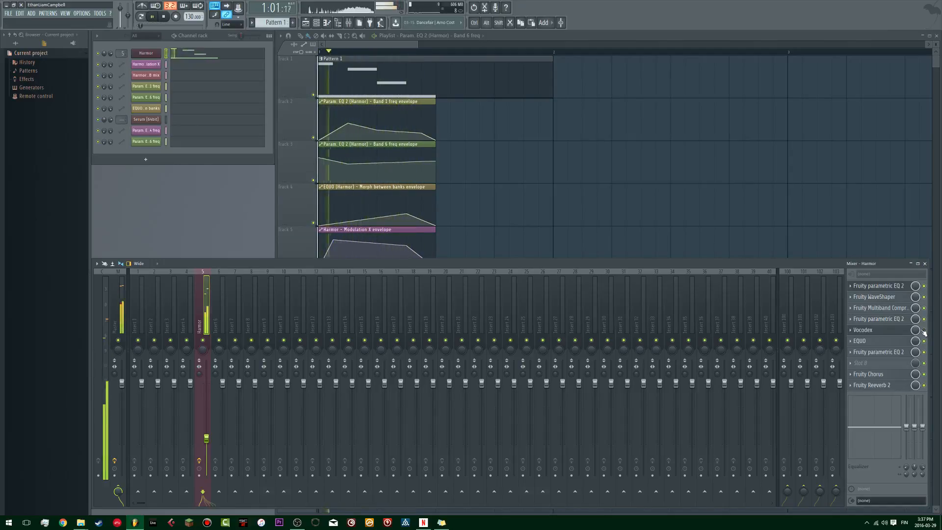
{"action": "left_click_drag", "start_coordinate": [206, 438], "coordinate": [211, 397]}
{"action": "key", "text": "space"}
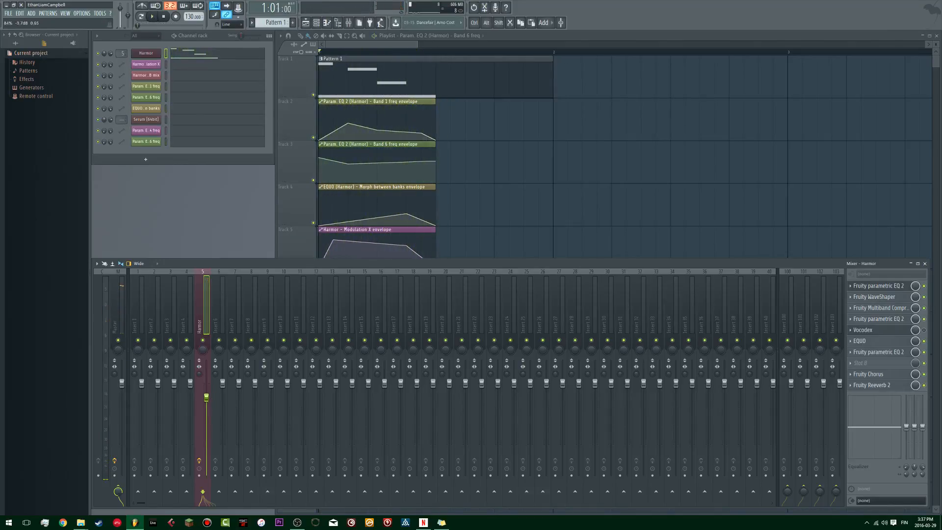
Step: Open Vocodex on the Harmor track, compare its band filter order settings while the pattern plays, and close it at the fullest order
{"action": "key", "text": "space"}
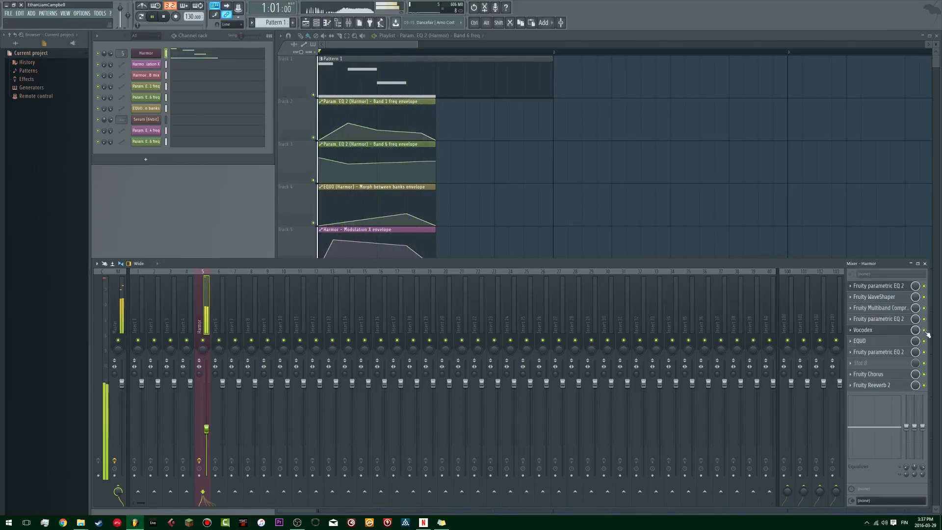
{"action": "left_click", "coordinate": [879, 330]}
{"action": "key", "text": "space"}
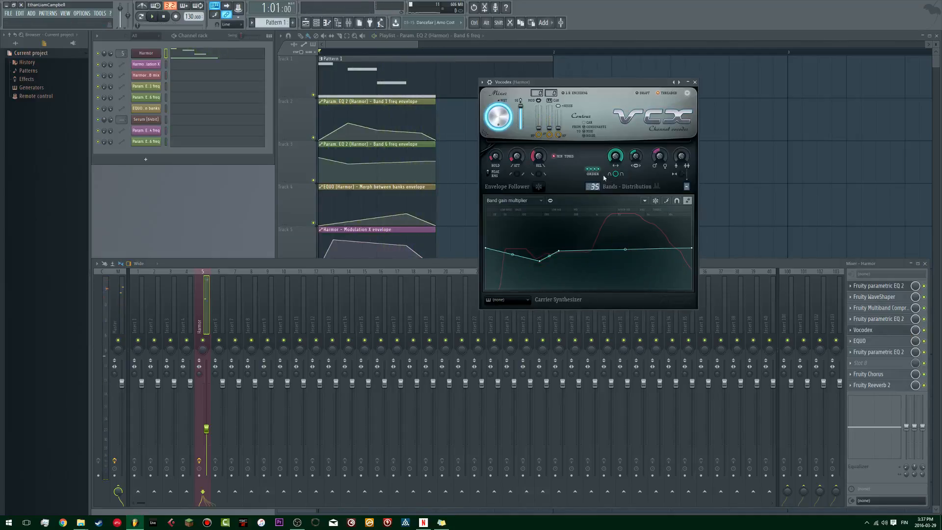
{"action": "key", "text": "space"}
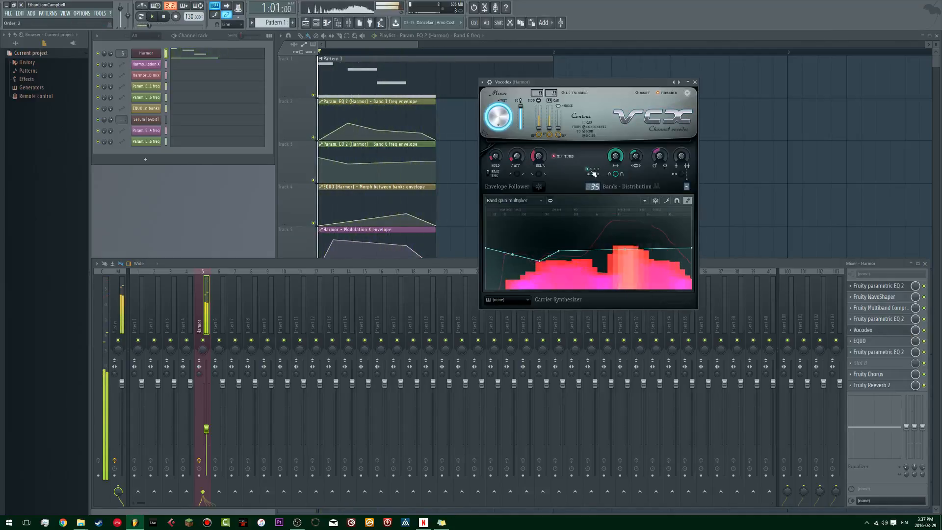
{"action": "left_click", "coordinate": [591, 172]}
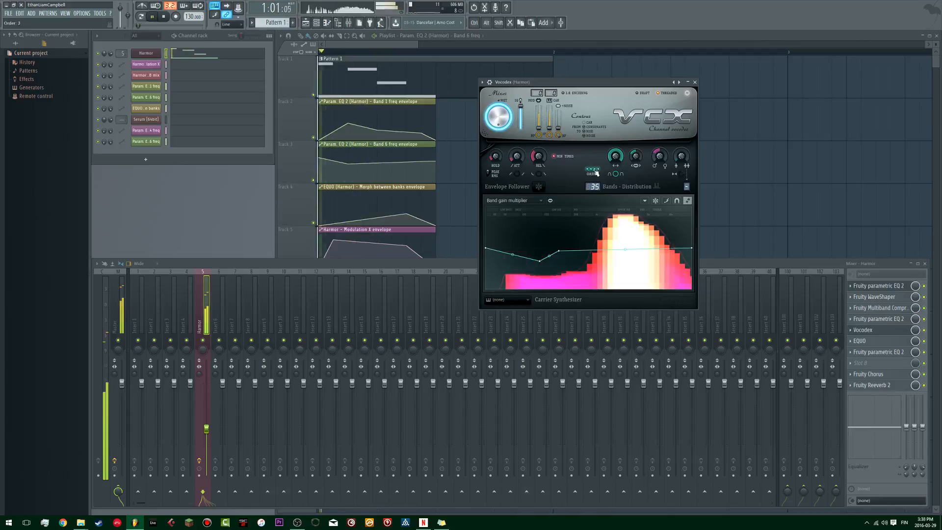
{"action": "key", "text": "space"}
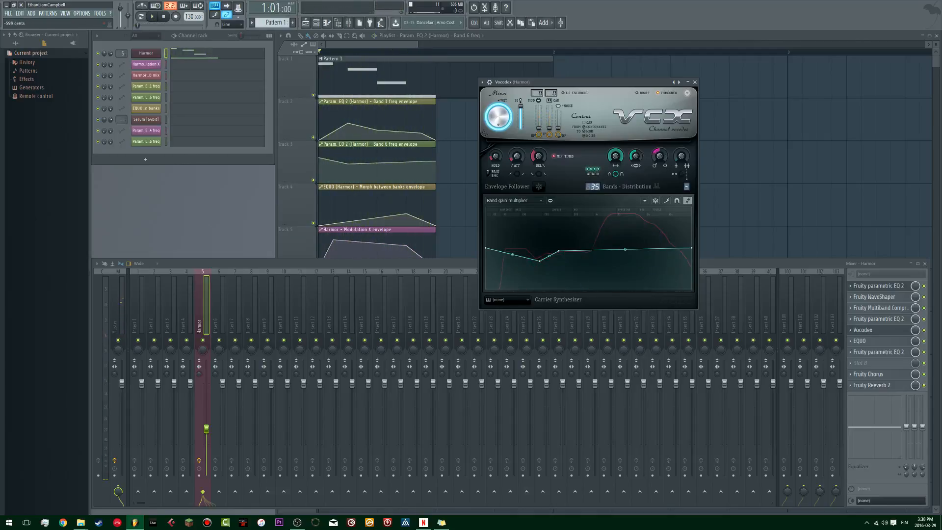
{"action": "key", "text": "space"}
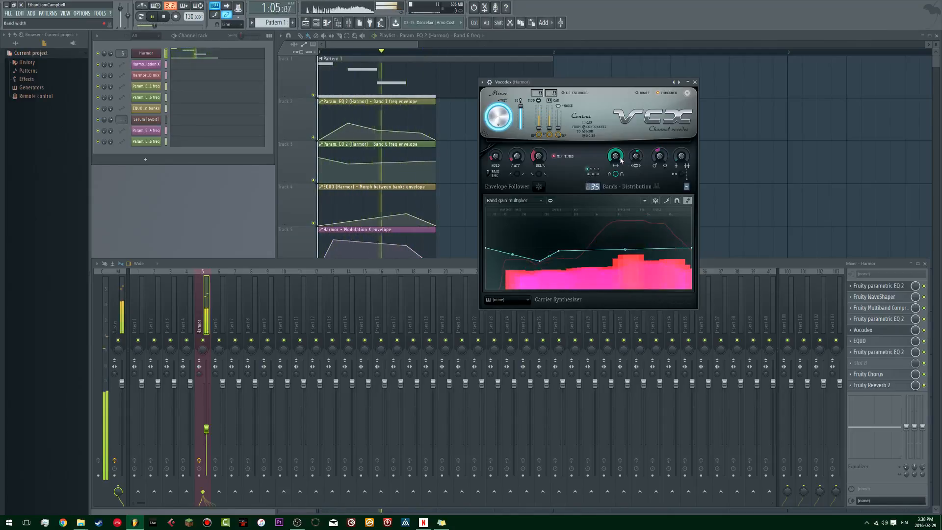
{"action": "key", "text": "space"}
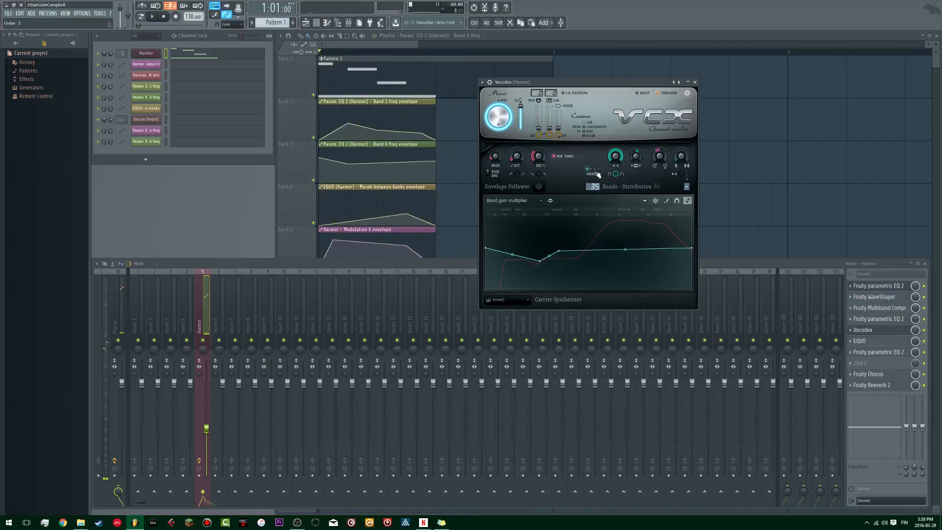
{"action": "key", "text": "space"}
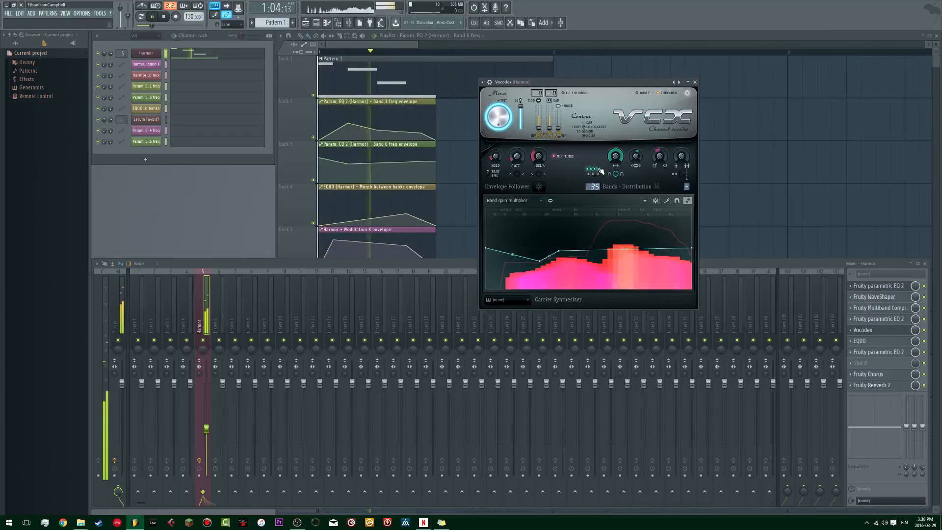
{"action": "left_click", "coordinate": [694, 82]}
{"action": "key", "text": "space"}
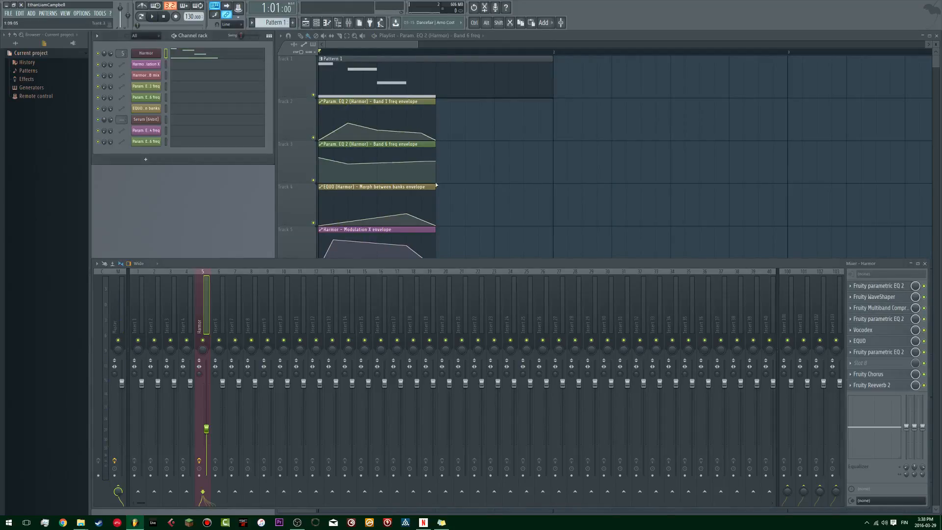
Step: Play the pattern to hear the Harmor bass through its full effect chain
{"action": "key", "text": "space"}
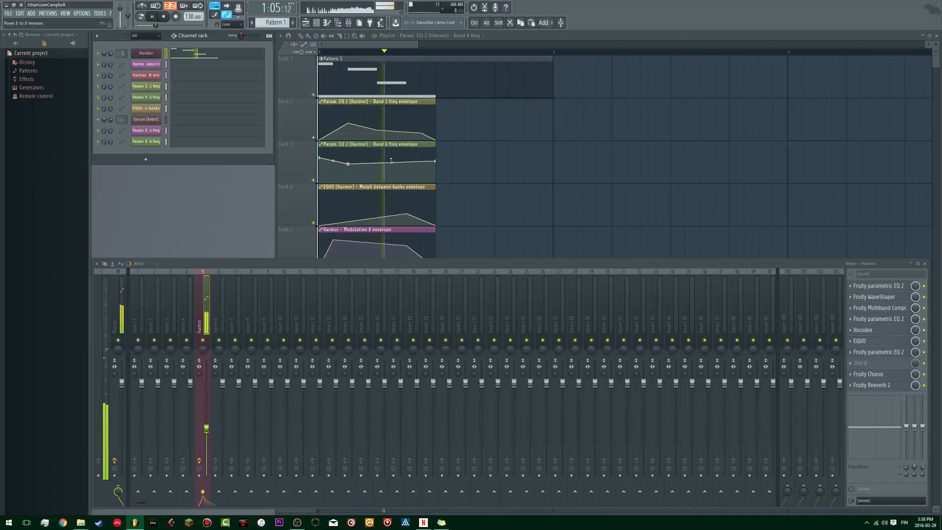
{"action": "key", "text": "space"}
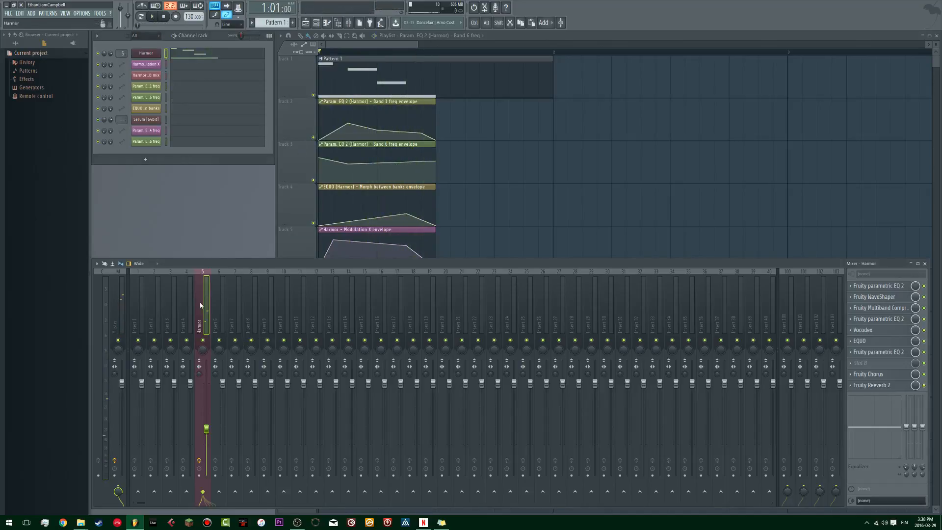
{"action": "right_click", "coordinate": [206, 301]}
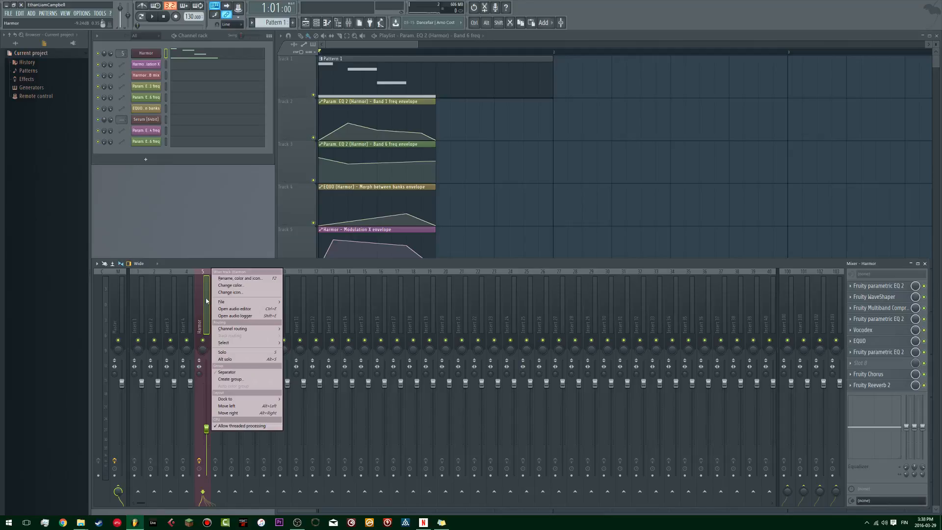
{"action": "left_click", "coordinate": [206, 301]}
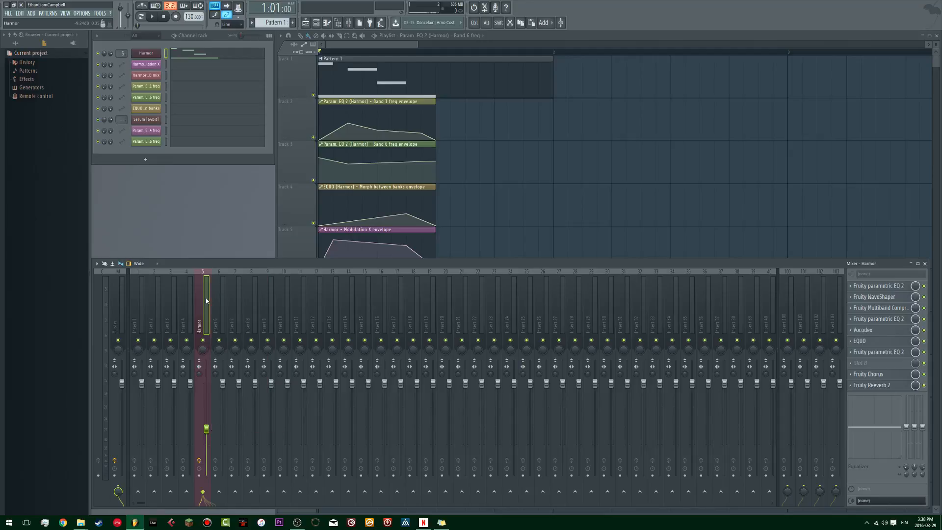
Step: Select and copy all of Harmor's notes in Pattern 1
{"action": "middle_click", "coordinate": [457, 128]}
{"action": "left_click", "coordinate": [436, 72]}
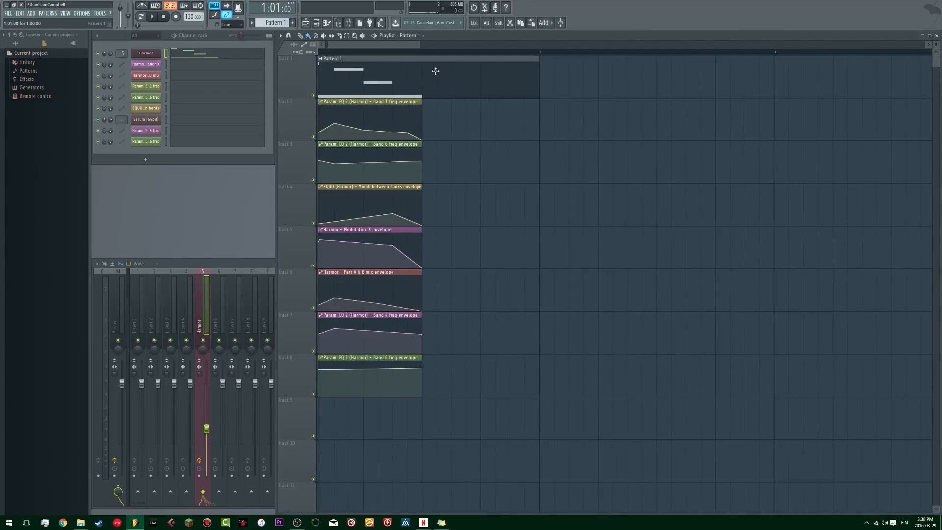
{"action": "left_click", "coordinate": [190, 55]}
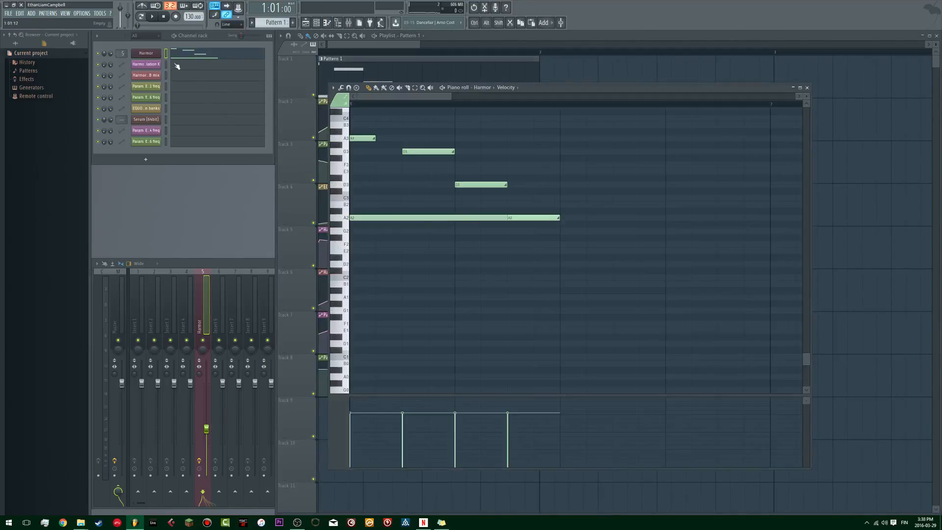
{"action": "key", "text": "ctrl+a"}
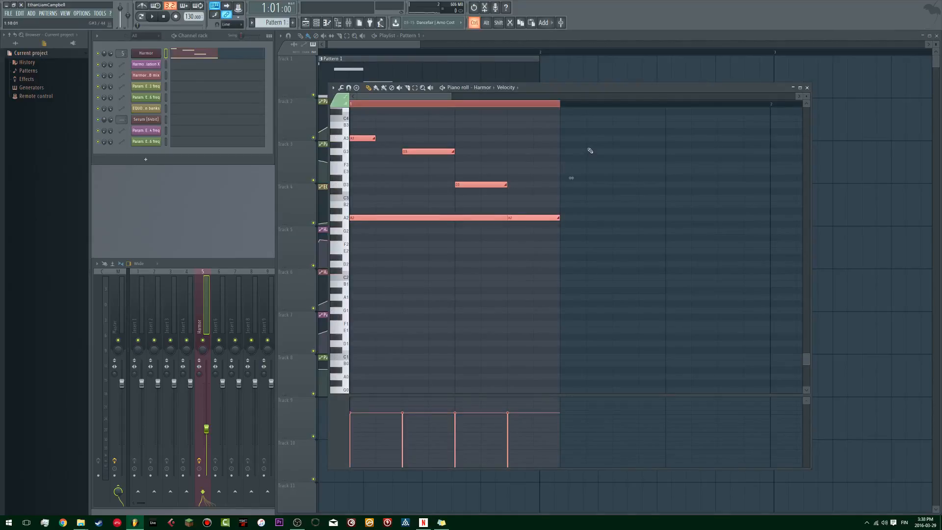
{"action": "key", "text": "Escape"}
Step: Create Pattern 2 and place it on Track 1 at bar 3 of the playlist
{"action": "key", "text": "F4"}
{"action": "key", "text": "Return"}
{"action": "left_click", "coordinate": [784, 83]}
{"action": "left_click_drag", "start_coordinate": [528, 265], "coordinate": [544, 246]}
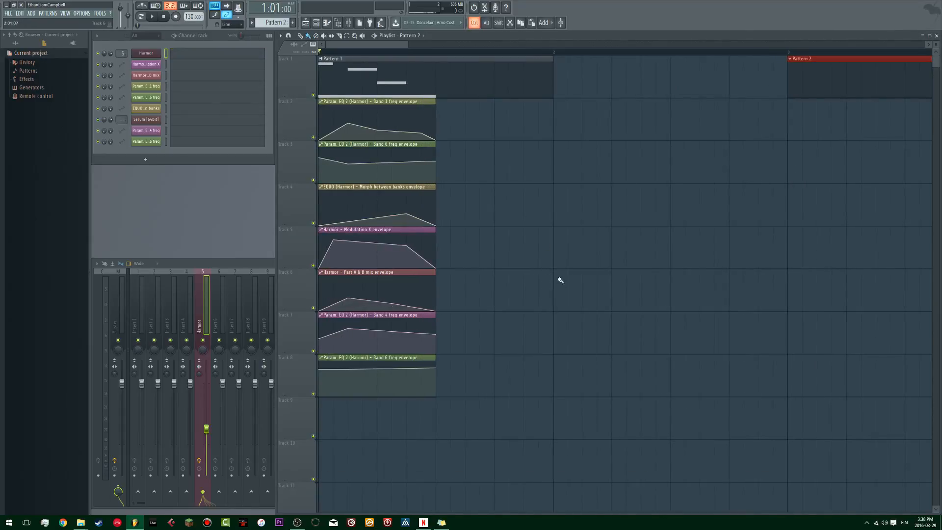
{"action": "scroll", "coordinate": [551, 257], "scroll_direction": "down", "scroll_amount": 4}
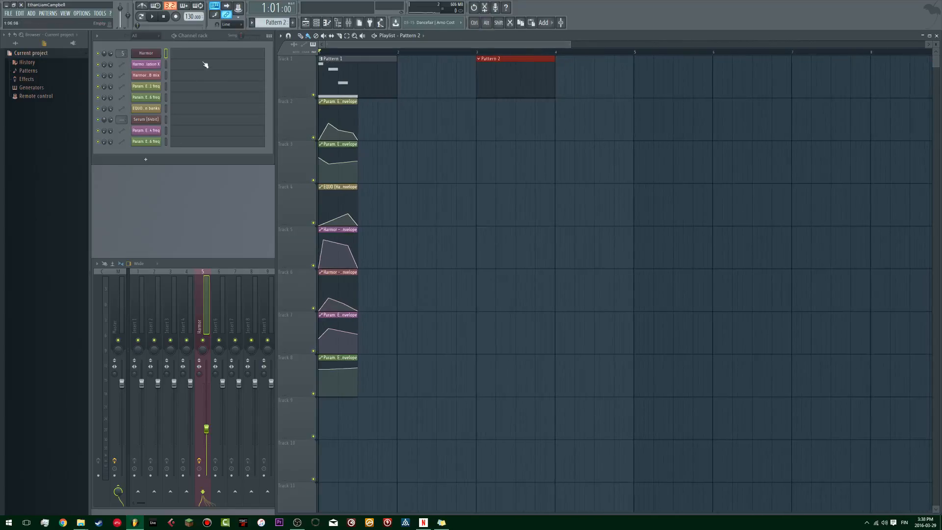
Step: Add a Sytrus channel and move its window aside
{"action": "left_click", "coordinate": [145, 159]}
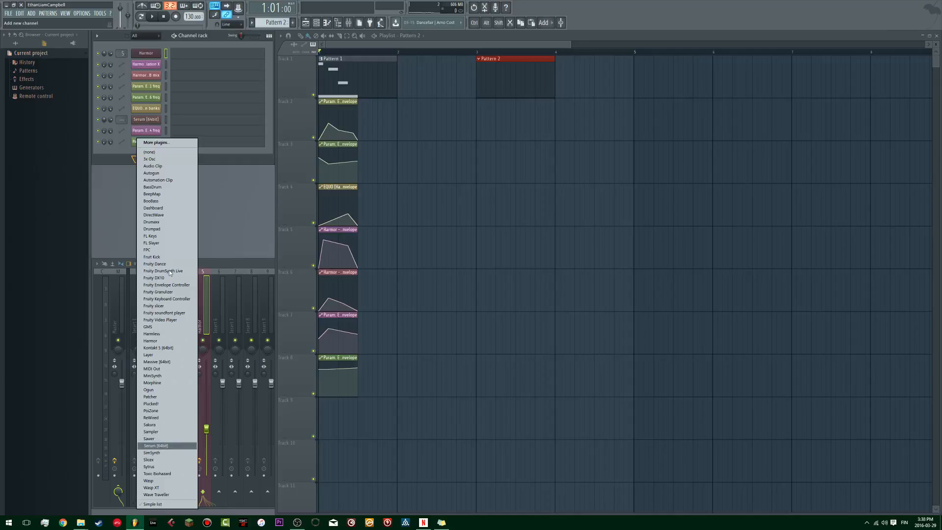
{"action": "key", "text": "Down"}
{"action": "key", "text": "Down"}
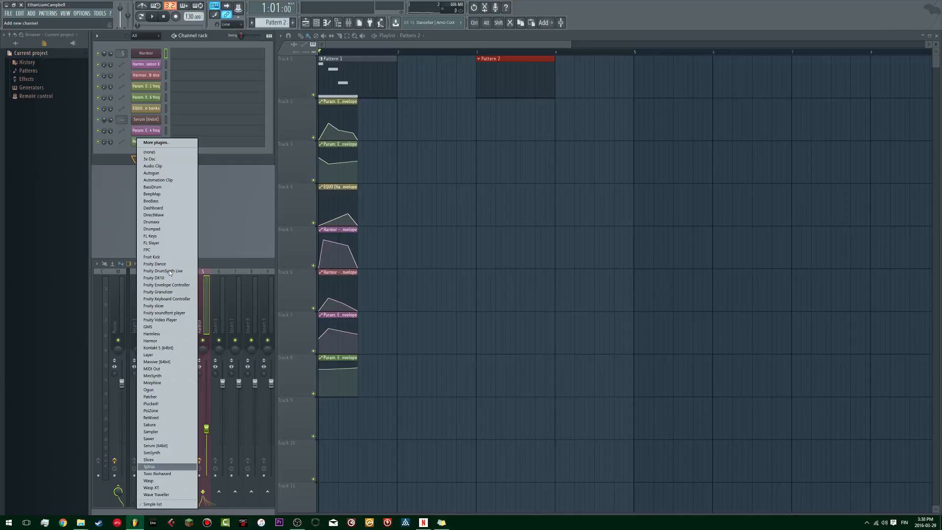
{"action": "key", "text": "Return"}
{"action": "left_click_drag", "start_coordinate": [293, 111], "coordinate": [522, 70]}
Step: Paste the copied notes into Sytrus's part in Pattern 2 and play it from bar 3 of the playlist
{"action": "left_click", "coordinate": [210, 156]}
{"action": "key", "text": "ctrl+v"}
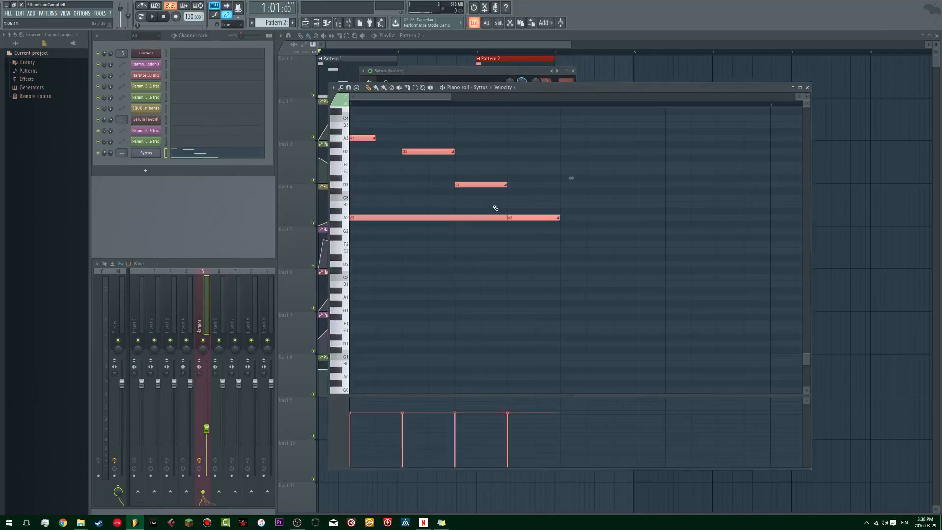
{"action": "key", "text": "space"}
{"action": "key", "text": "space"}
{"action": "key", "text": "space"}
{"action": "key", "text": "space"}
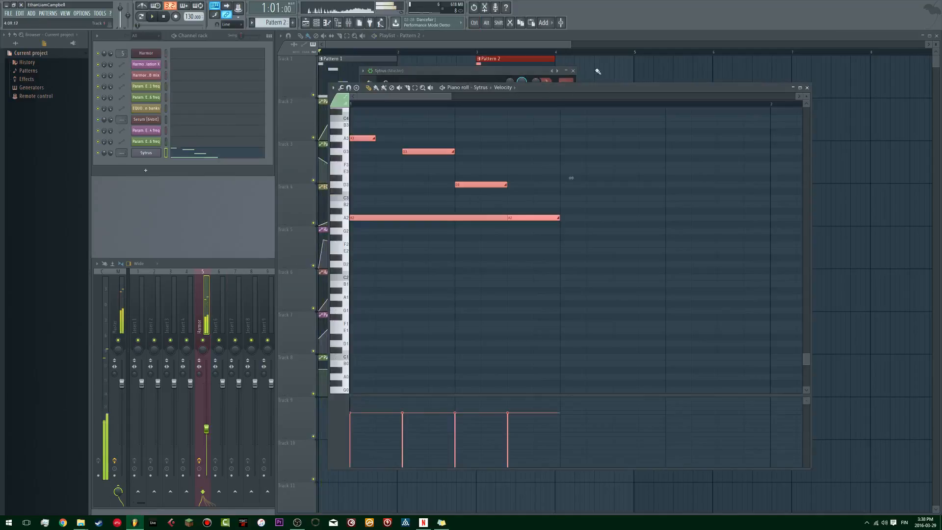
{"action": "left_click", "coordinate": [635, 67]}
Step: Copy the automation clips on Tracks 3 to 8 to bar 3 beneath Pattern 2
{"action": "key", "text": "space"}
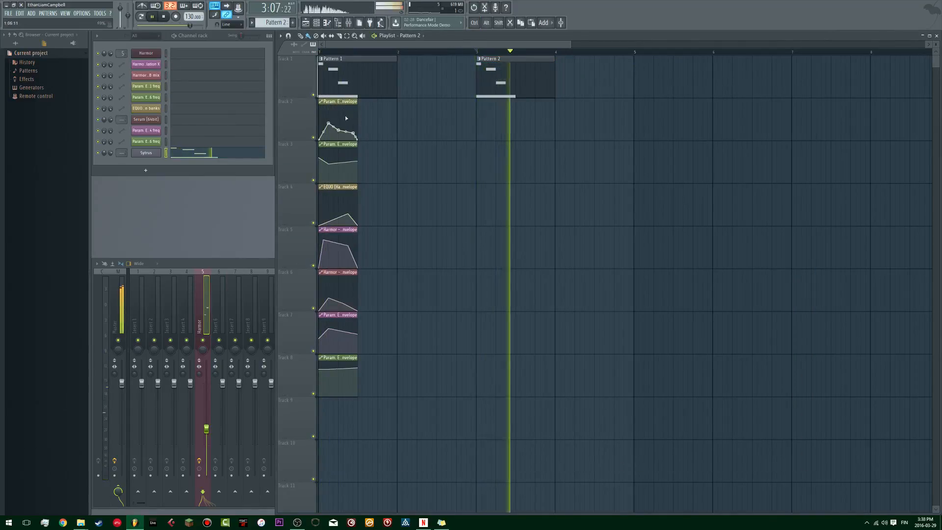
{"action": "scroll", "coordinate": [416, 116], "scroll_direction": "down", "scroll_amount": 1}
{"action": "scroll", "coordinate": [392, 344], "scroll_direction": "up", "scroll_amount": 1}
Step: Route the Sytrus channel to mixer track 5, the Harmor effects track, and play the pattern
{"action": "key", "text": "space"}
{"action": "left_click_drag", "start_coordinate": [389, 439], "coordinate": [487, 157]}
{"action": "key", "text": "space"}
{"action": "left_click_drag", "start_coordinate": [123, 152], "coordinate": [123, 156]}
Step: Open Sytrus, load its Default preset, and play Pattern 2 with it
{"action": "key", "text": "space"}
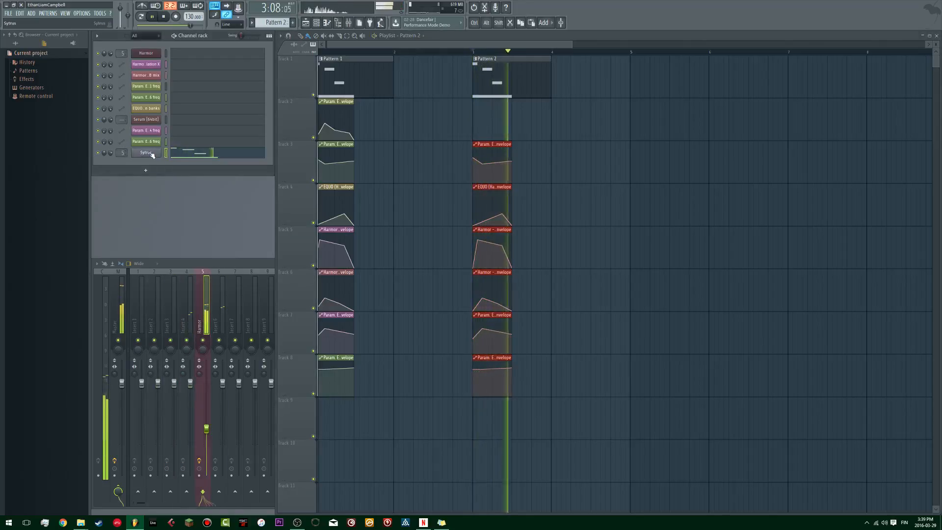
{"action": "left_click", "coordinate": [147, 153]}
{"action": "key", "text": "space"}
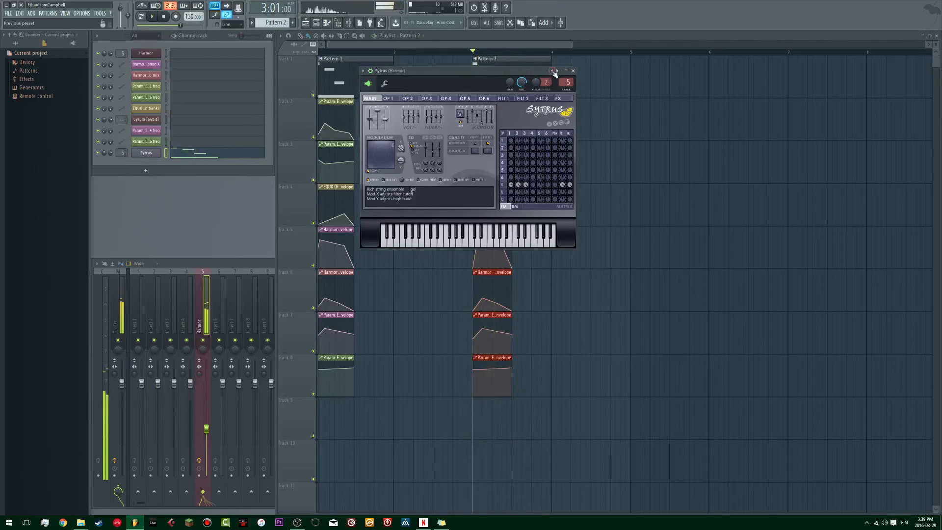
{"action": "left_click", "coordinate": [553, 71]}
{"action": "left_click", "coordinate": [572, 11]}
{"action": "key", "text": "space"}
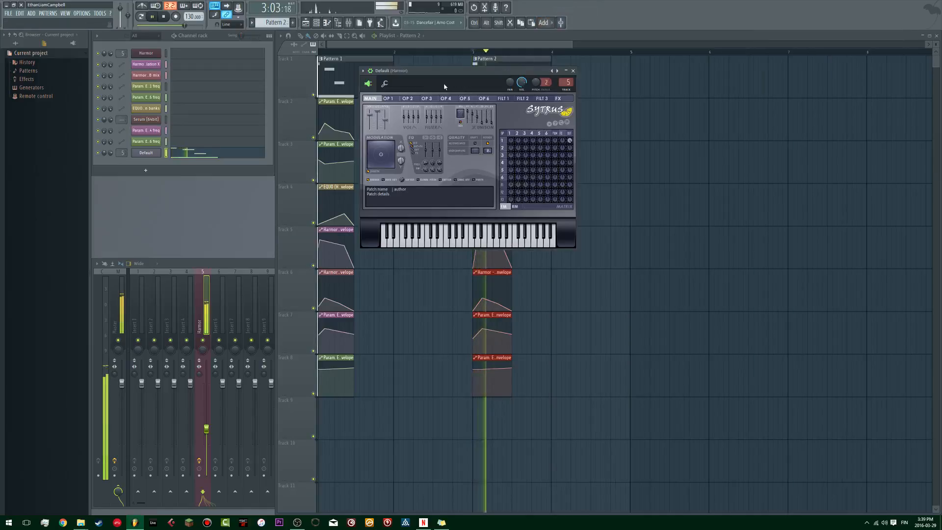
{"action": "key", "text": "space"}
{"action": "key", "text": "space"}
Step: Create an automation clip for Sytrus's Modulation X and close the plugin window
{"action": "right_click", "coordinate": [403, 150]}
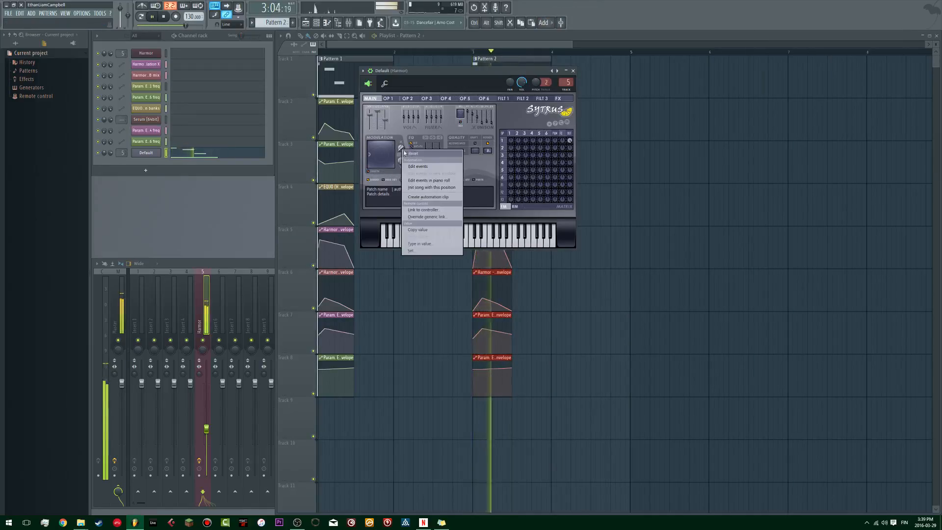
{"action": "left_click", "coordinate": [431, 196]}
{"action": "left_click", "coordinate": [573, 71]}
{"action": "key", "text": "space"}
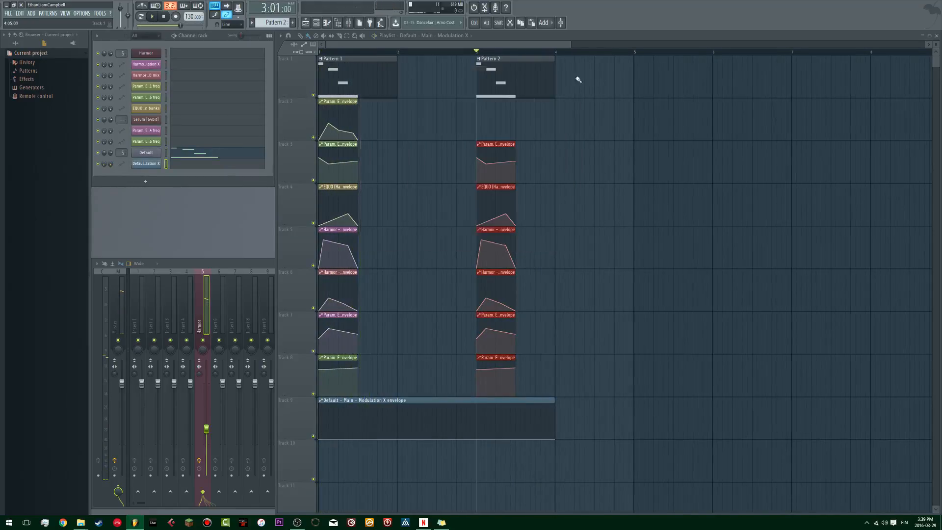
Step: Shorten the Sytrus Modulation X clip and place it on Track 2 at bar 3 beneath Pattern 2
{"action": "left_click_drag", "start_coordinate": [556, 440], "coordinate": [350, 458]}
{"action": "left_click_drag", "start_coordinate": [329, 400], "coordinate": [493, 95]}
{"action": "key", "text": "space"}
{"action": "scroll", "coordinate": [485, 95], "scroll_direction": "up", "scroll_amount": 5, "text": "ctrl"}
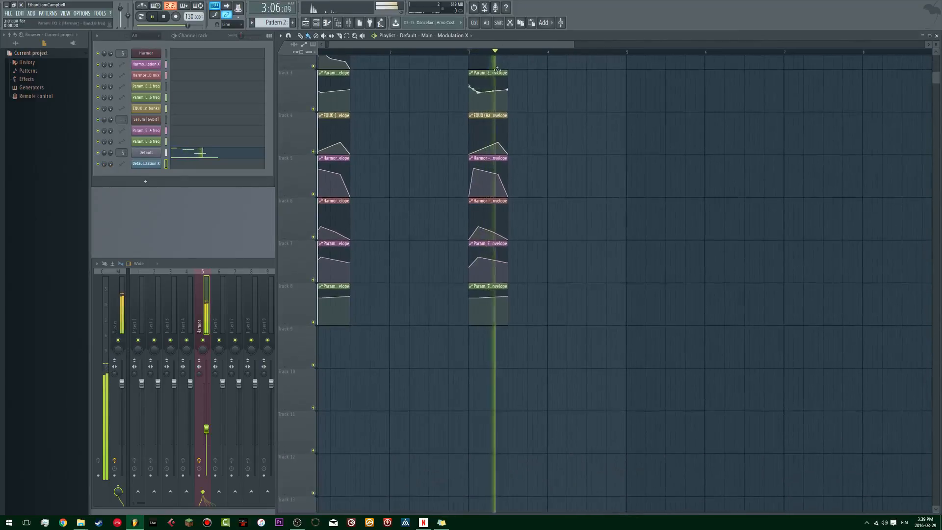
{"action": "scroll", "coordinate": [491, 255], "scroll_direction": "down", "scroll_amount": 4, "text": "ctrl"}
{"action": "scroll", "coordinate": [493, 132], "scroll_direction": "up", "scroll_amount": 3}
{"action": "left_click_drag", "start_coordinate": [493, 132], "coordinate": [483, 173]}
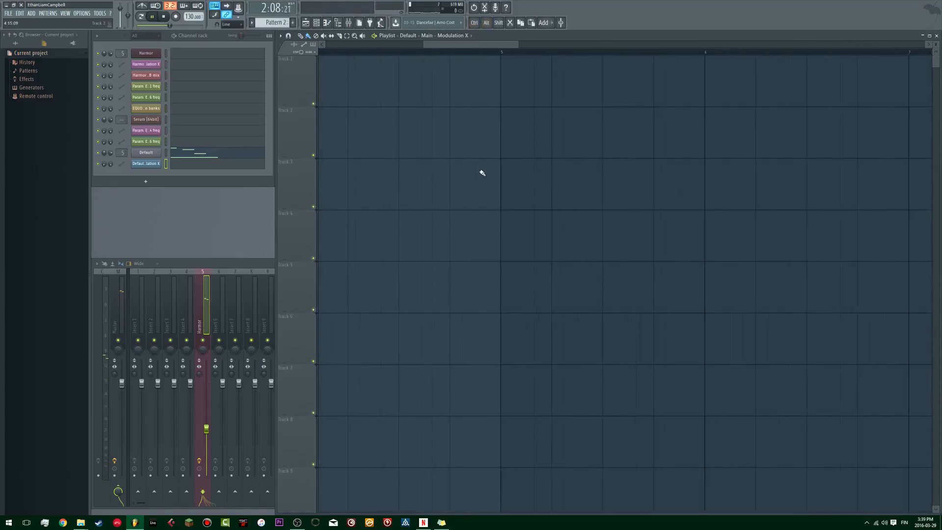
Step: Add a peak point to the Sytrus Modulation X envelope, and move it earlier and higher while auditioning
{"action": "key", "text": "space"}
{"action": "key", "text": "space"}
{"action": "key", "text": "space"}
{"action": "right_click", "coordinate": [525, 139]}
{"action": "key", "text": "space"}
Step: Lengthen the Modulation X clip and add another envelope point to form a high plateau that falls to zero
{"action": "key", "text": "space"}
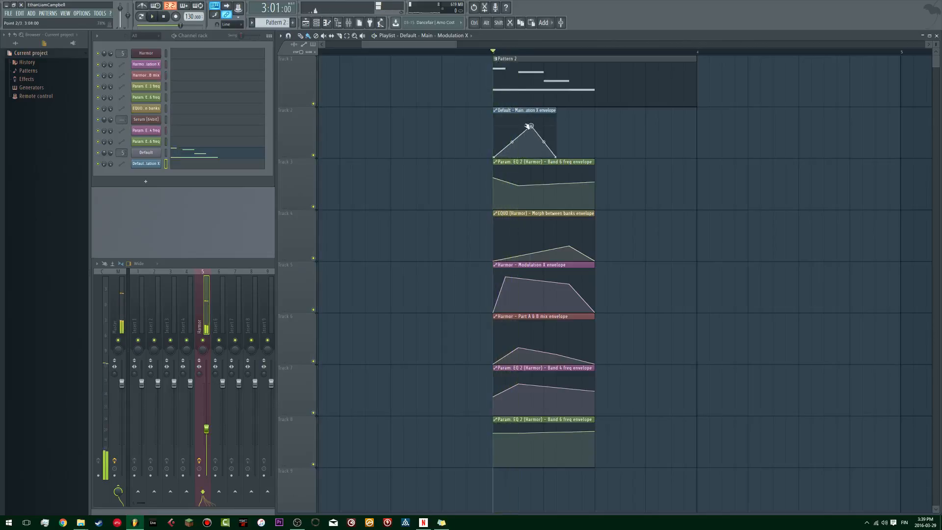
{"action": "left_click_drag", "start_coordinate": [530, 126], "coordinate": [518, 117]}
{"action": "key", "text": "space"}
{"action": "left_click_drag", "start_coordinate": [556, 157], "coordinate": [619, 110]}
{"action": "key", "text": "space"}
{"action": "right_click", "coordinate": [593, 131]}
{"action": "key", "text": "space"}
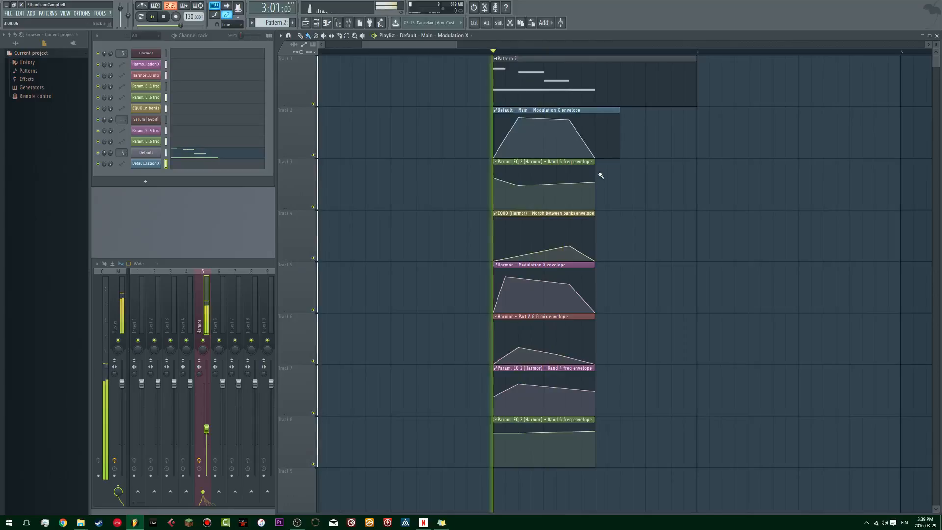
{"action": "key", "text": "space"}
{"action": "key", "text": "space"}
Step: Adjust the Modulation X points for a steeper rise, and trim the clip to the length of the other automation clips
{"action": "mouse_move", "coordinate": [570, 120]}
{"action": "left_mouse_down"}
{"action": "mouse_move", "coordinate": [572, 136]}
{"action": "mouse_move", "coordinate": [582, 122]}
{"action": "left_mouse_up"}
{"action": "left_click_drag", "start_coordinate": [606, 158], "coordinate": [594, 157]}
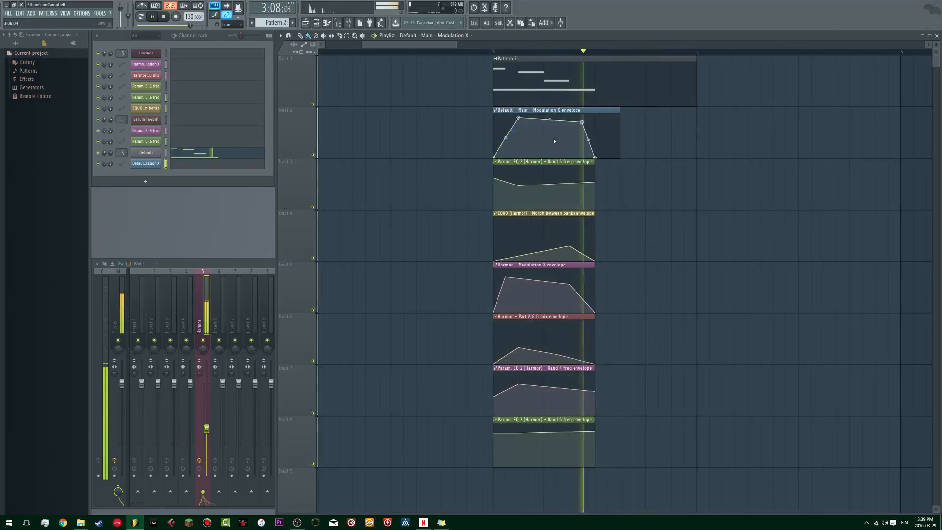
{"action": "left_click_drag", "start_coordinate": [518, 117], "coordinate": [506, 118]}
{"action": "left_click_drag", "start_coordinate": [582, 157], "coordinate": [595, 158]}
{"action": "key", "text": "space"}
{"action": "left_click_drag", "start_coordinate": [621, 109], "coordinate": [596, 110]}
{"action": "key", "text": "space"}
Step: Open Sytrus to inspect its main page during playback, and close its window
{"action": "key", "text": "space"}
{"action": "left_click", "coordinate": [158, 153]}
{"action": "key", "text": "space"}
{"action": "key", "text": "space"}
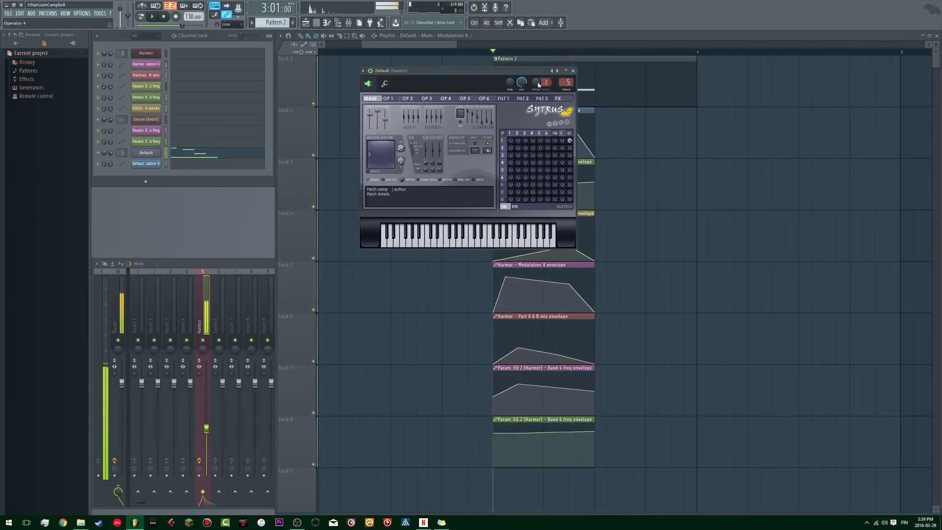
{"action": "left_click", "coordinate": [574, 71]}
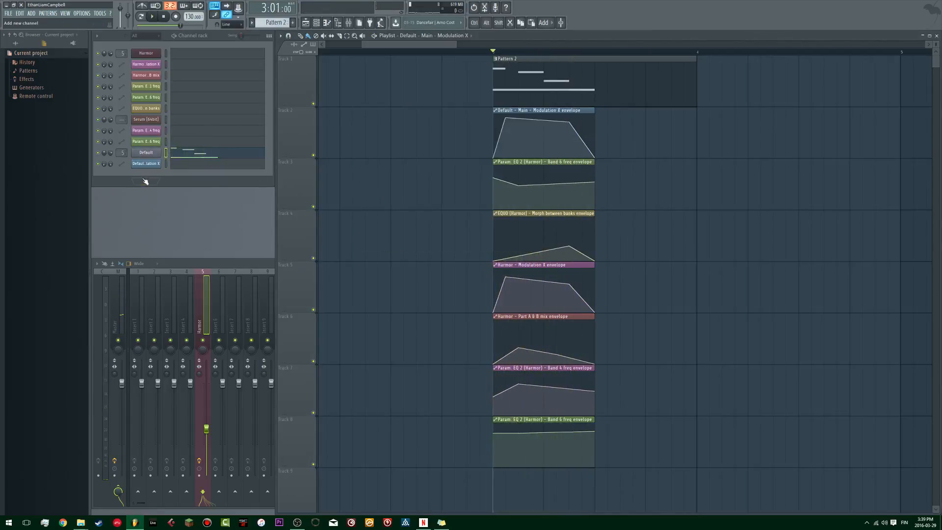
Step: Add a 3x Osc channel, route it to mixer track 2, and close its plugin window
{"action": "left_click", "coordinate": [145, 181]}
{"action": "left_click", "coordinate": [149, 159]}
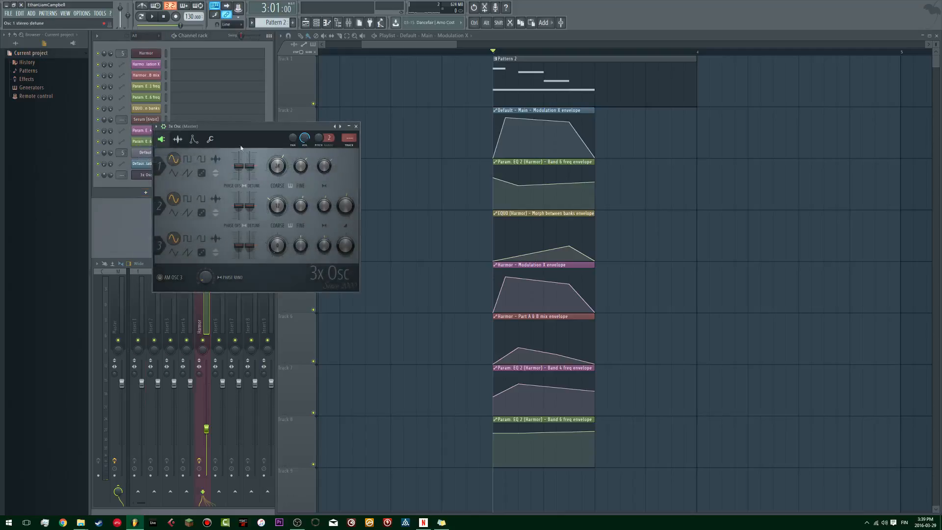
{"action": "left_click_drag", "start_coordinate": [233, 129], "coordinate": [454, 124]}
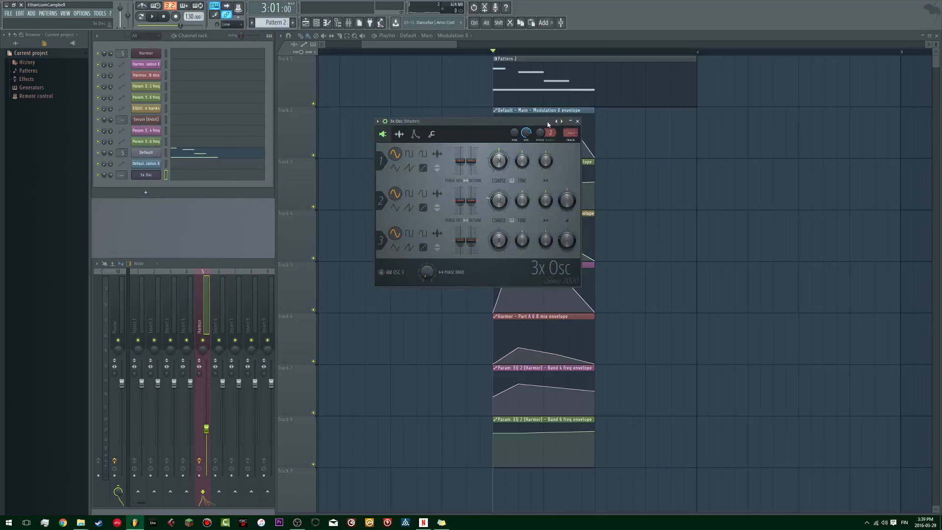
{"action": "key", "text": "ctrl+l"}
{"action": "left_click", "coordinate": [495, 127]}
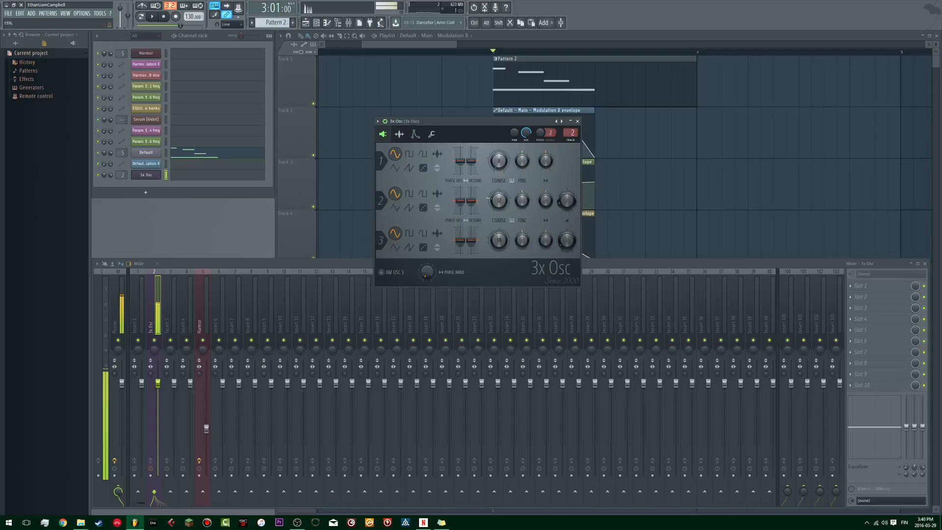
{"action": "left_click", "coordinate": [577, 120]}
Step: Place a Pattern 3 clip at bar 1 on playlist track 9, and paste the copied bass notes into its 3x Osc channel
{"action": "scroll", "coordinate": [452, 115], "scroll_direction": "left", "scroll_amount": 5}
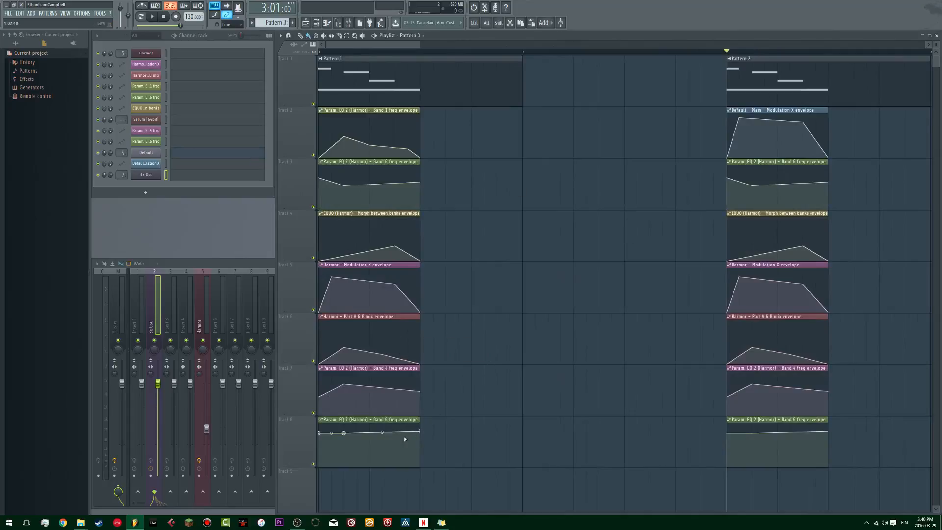
{"action": "scroll", "coordinate": [411, 437], "scroll_direction": "down", "scroll_amount": 6}
{"action": "left_click", "coordinate": [369, 193]}
{"action": "left_click_drag", "start_coordinate": [370, 192], "coordinate": [347, 188]}
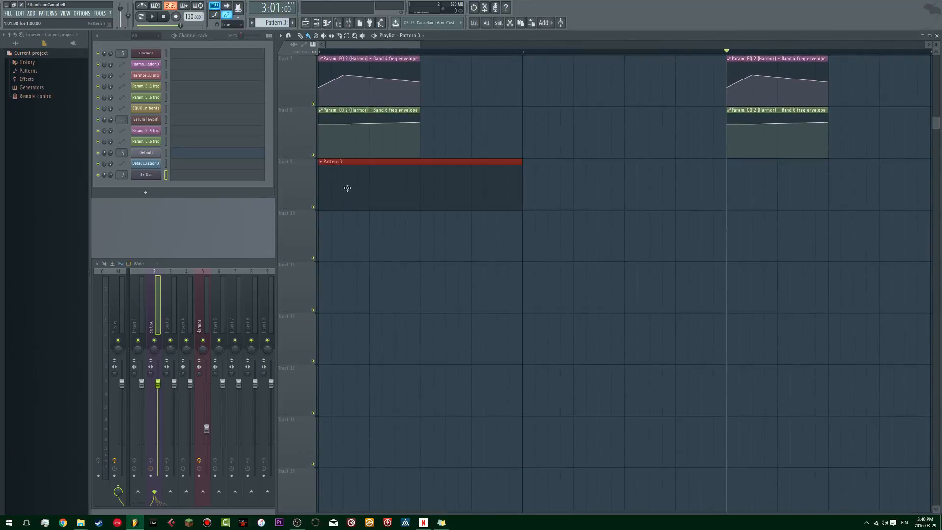
{"action": "left_click", "coordinate": [176, 177]}
{"action": "key", "text": "ctrl+v"}
{"action": "key", "text": "space"}
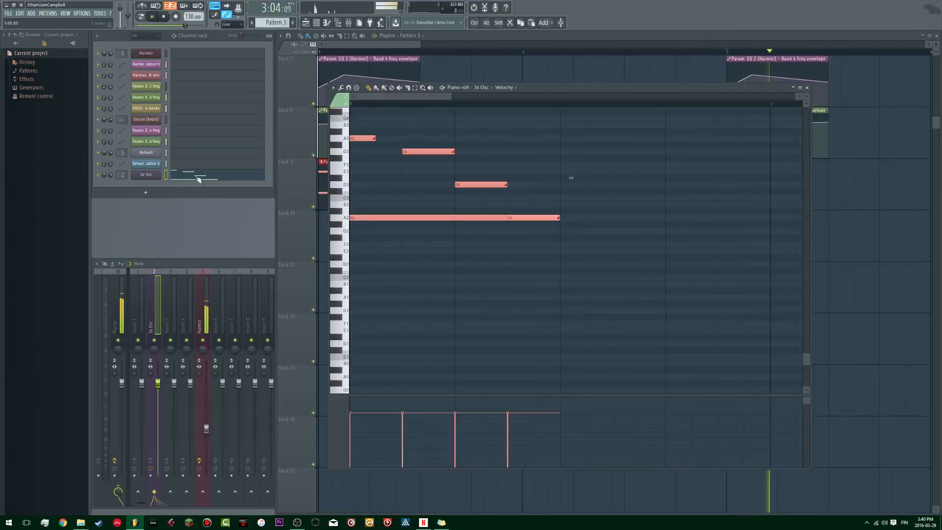
Step: Play the arrangement from bar 1 to hear the 3x Osc layer together with the Harmor bass, watching the mixer levels
{"action": "left_click", "coordinate": [321, 52]}
{"action": "key", "text": "space"}
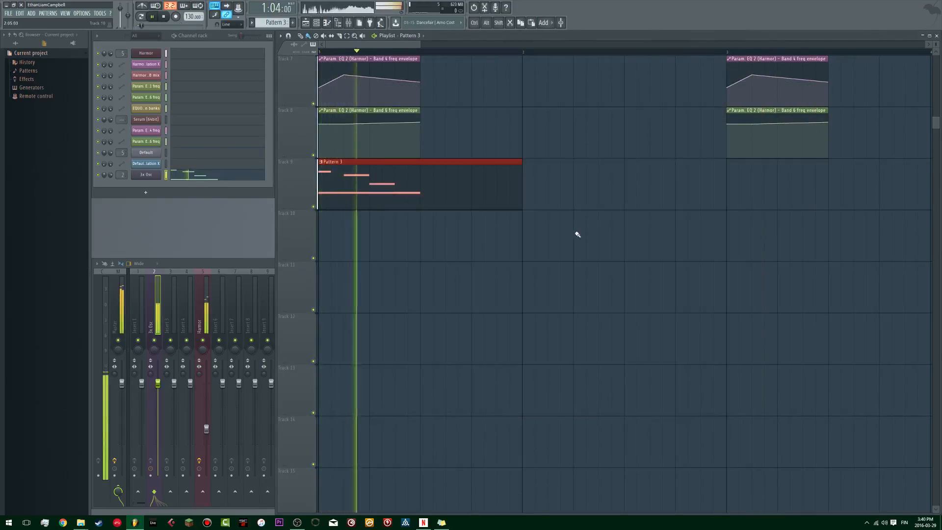
{"action": "scroll", "coordinate": [574, 231], "scroll_direction": "up", "scroll_amount": 5}
{"action": "scroll", "coordinate": [347, 277], "scroll_direction": "down", "scroll_amount": 4}
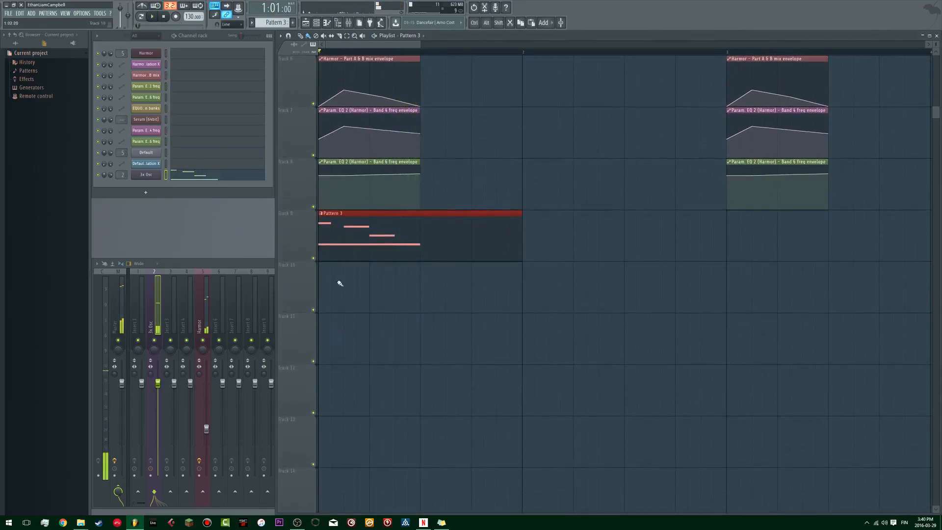
{"action": "scroll", "coordinate": [343, 279], "scroll_direction": "up", "scroll_amount": 5}
{"action": "key", "text": "space"}
{"action": "left_click", "coordinate": [231, 274]}
{"action": "key", "text": "space"}
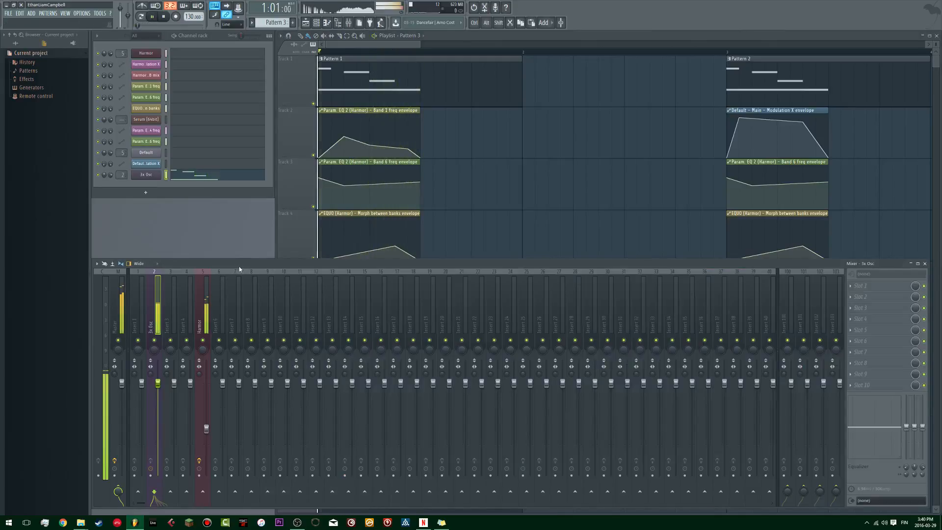
{"action": "key", "text": "space"}
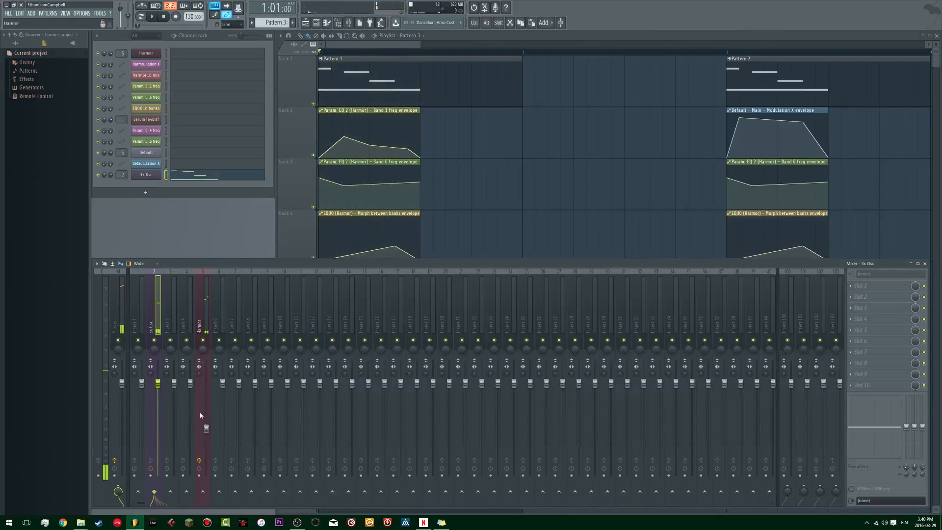
{"action": "key", "text": "space"}
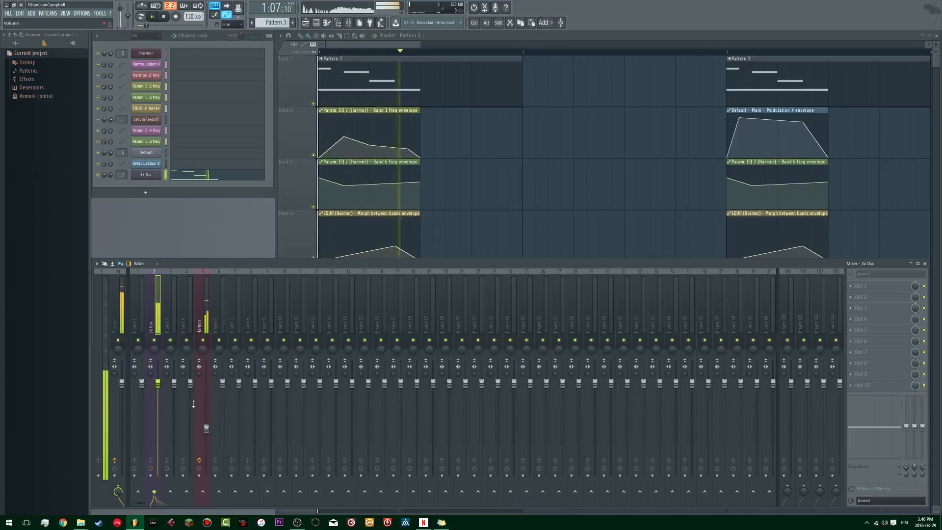
Step: Raise the Harmor mixer track's volume, audition the balance with 3x Osc, and hide the mixer
{"action": "left_click_drag", "start_coordinate": [207, 427], "coordinate": [206, 416]}
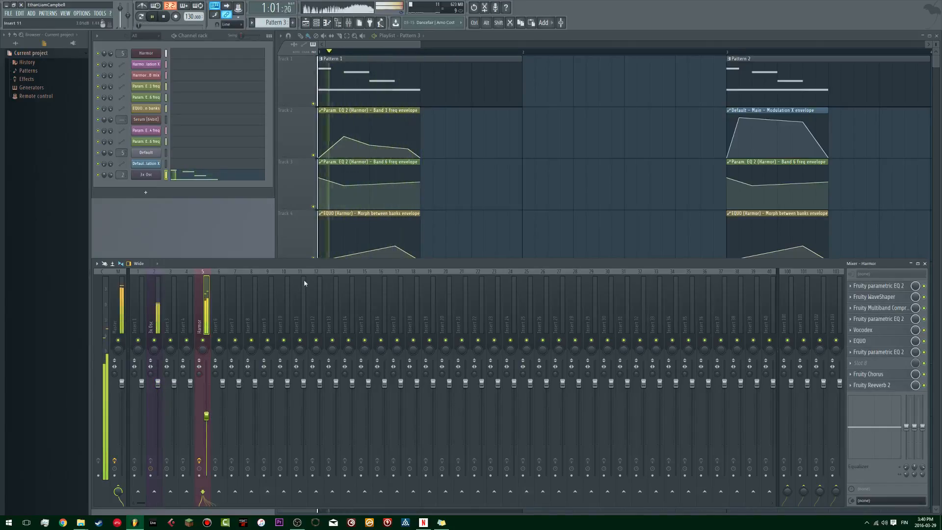
{"action": "key", "text": "space"}
{"action": "left_click", "coordinate": [155, 340]}
{"action": "left_click", "coordinate": [155, 340]}
{"action": "key", "text": "space"}
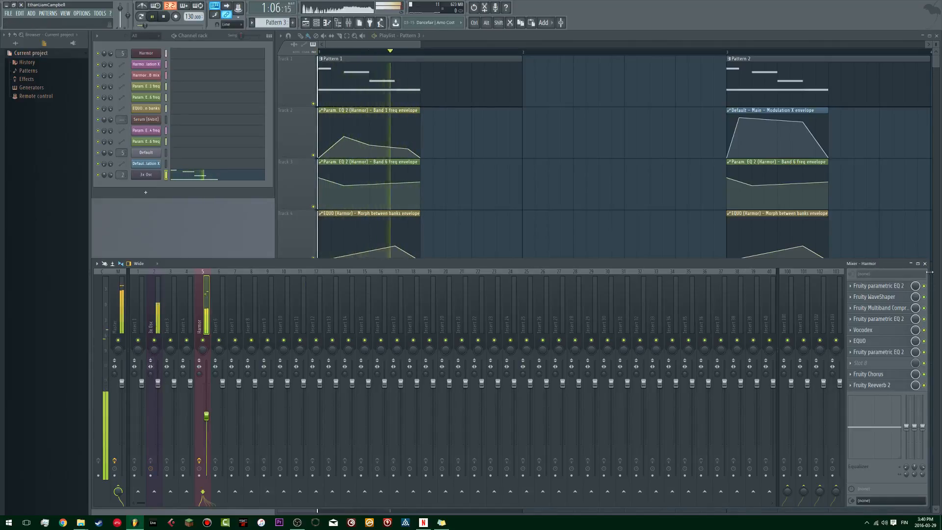
{"action": "key", "text": "space"}
{"action": "key", "text": "F9"}
Step: Select bar 3 of the playlist, containing Pattern 2 and its automation clips, as the playback range and play it
{"action": "scroll", "coordinate": [517, 217], "scroll_direction": "right", "scroll_amount": 3}
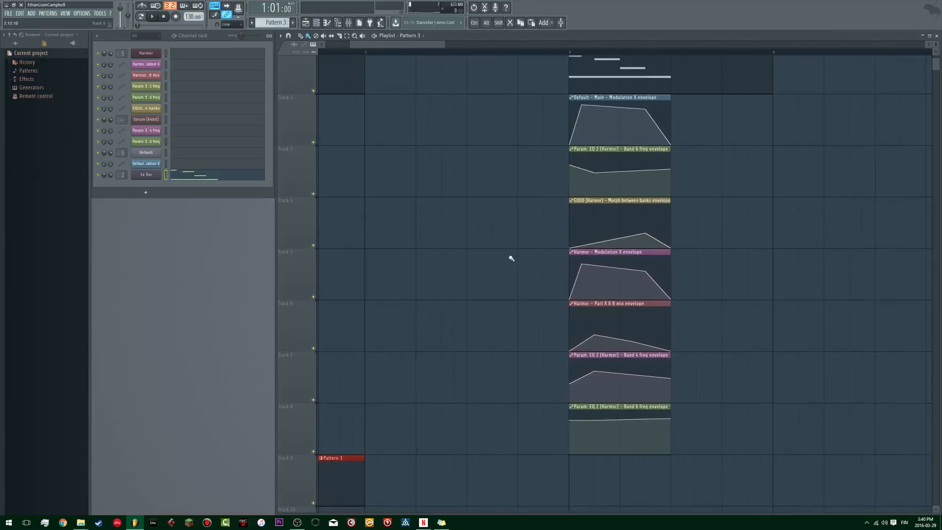
{"action": "scroll", "coordinate": [551, 133], "scroll_direction": "right", "scroll_amount": 2}
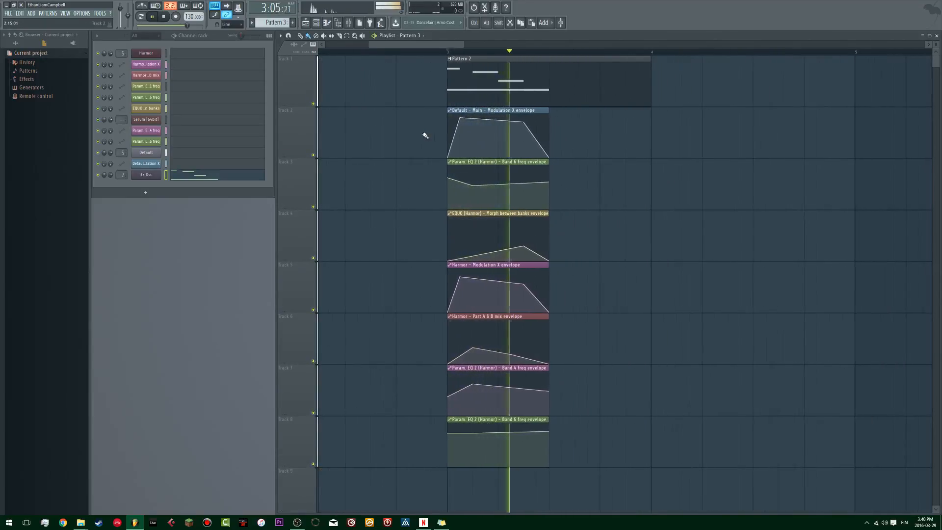
{"action": "left_click", "coordinate": [158, 179]}
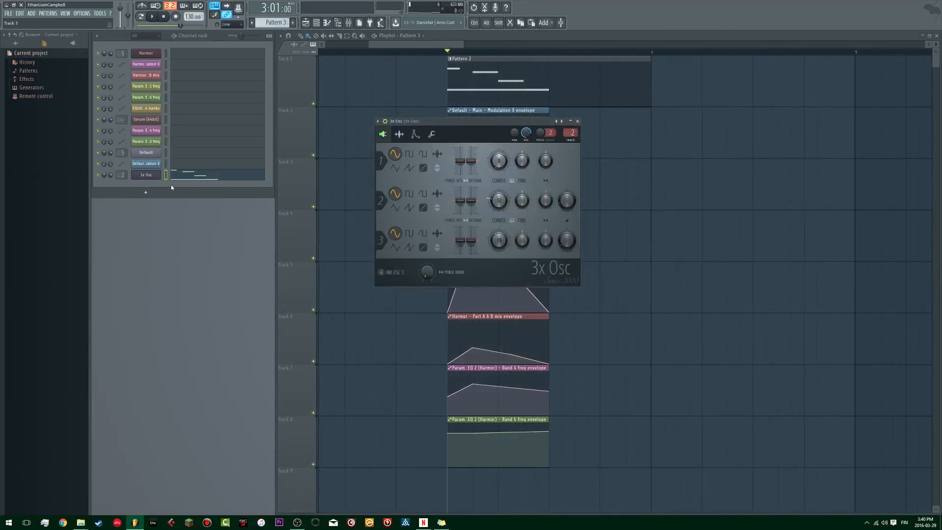
{"action": "left_click", "coordinate": [155, 153]}
{"action": "key", "text": "space"}
{"action": "key", "text": "space"}
{"action": "left_click_drag", "start_coordinate": [449, 53], "coordinate": [643, 59]}
{"action": "key", "text": "space"}
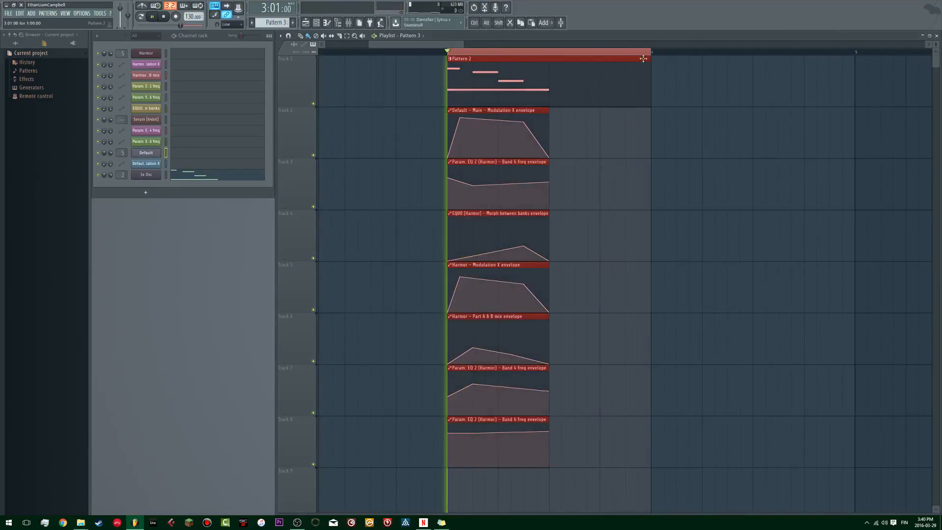
Step: Open Sytrus, examine Operator 1's Modulation X page, and move the plugin window down slightly
{"action": "left_click", "coordinate": [153, 153]}
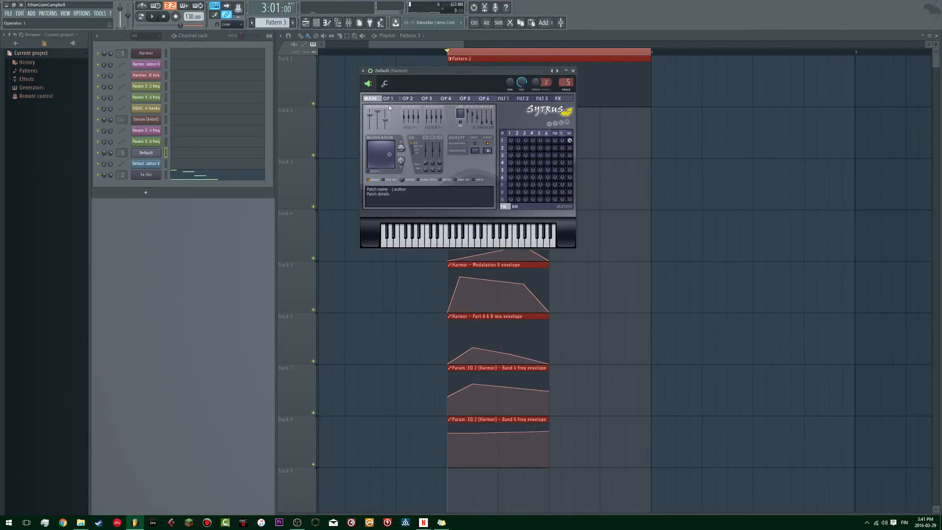
{"action": "left_click", "coordinate": [395, 99]}
{"action": "key", "text": "space"}
{"action": "left_click", "coordinate": [390, 99]}
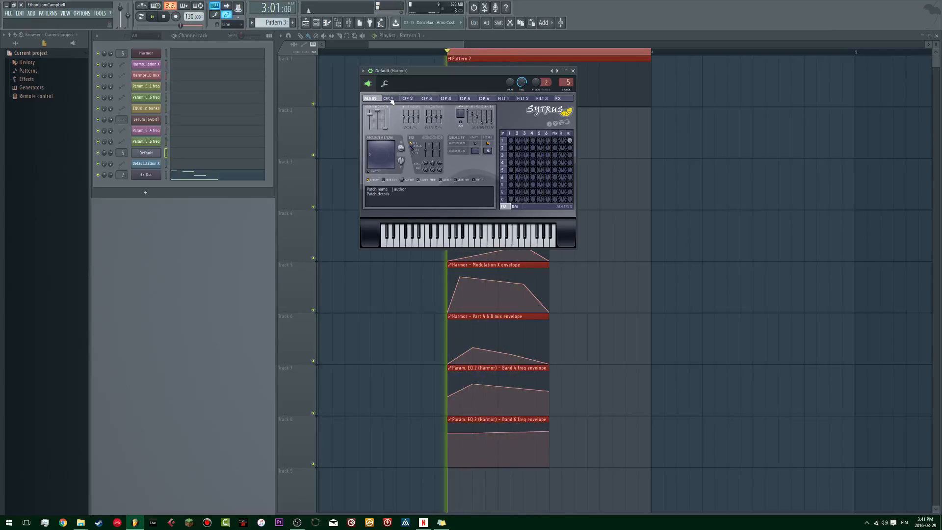
{"action": "left_click", "coordinate": [391, 101]}
{"action": "key", "text": "space"}
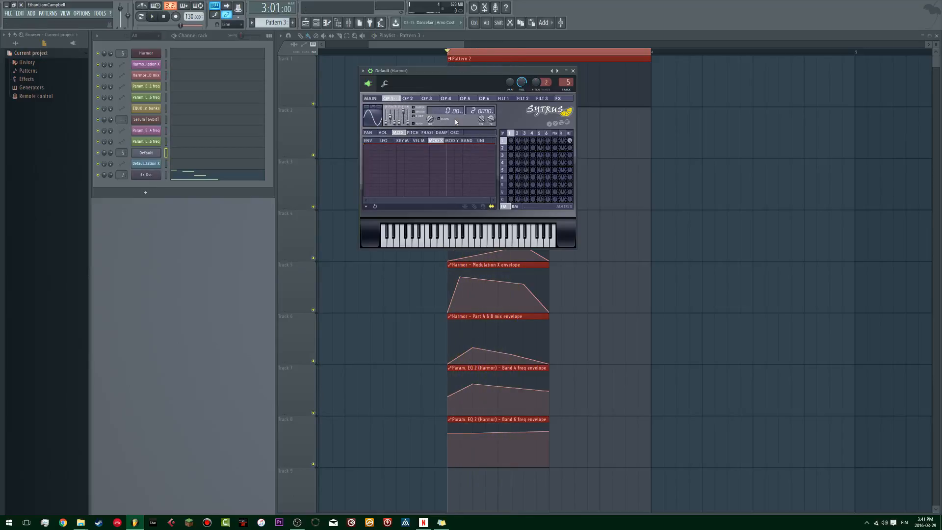
{"action": "left_click_drag", "start_coordinate": [454, 74], "coordinate": [430, 108]}
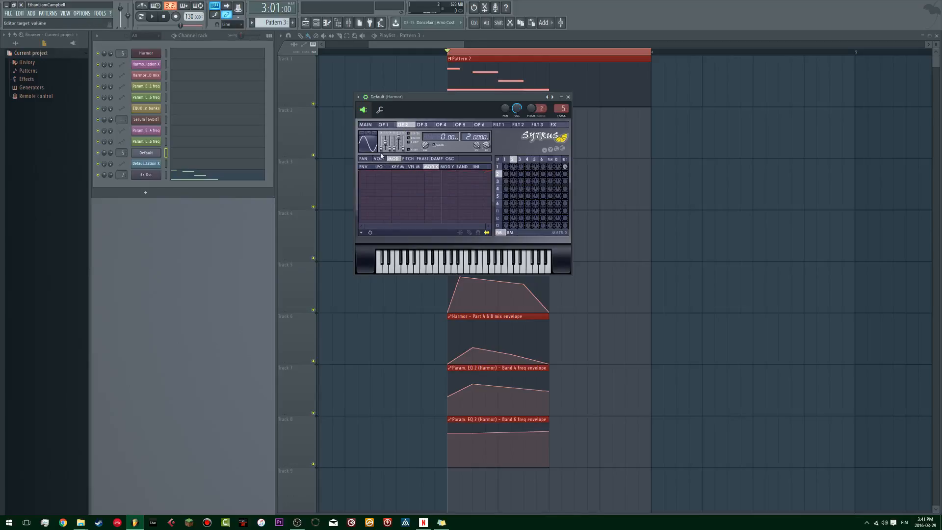
Step: Let Operator 2 modulate Operator 1 in the Sytrus FM matrix, audition the sound, and stop playback
{"action": "key", "text": "space"}
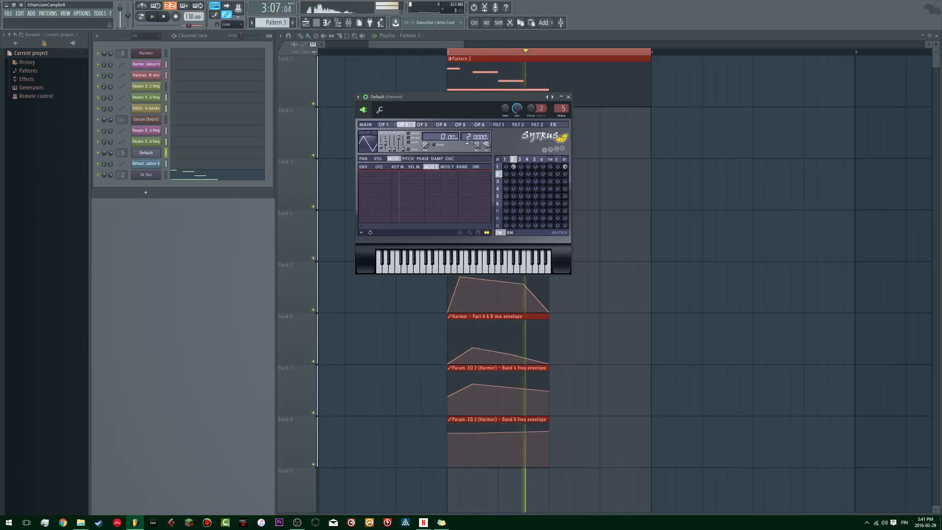
{"action": "key", "text": "space"}
{"action": "left_click", "coordinate": [423, 125]}
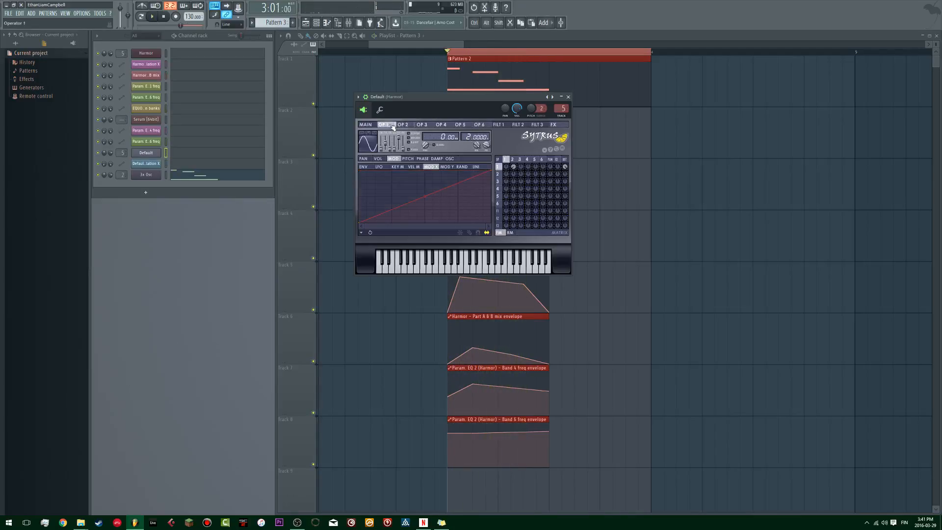
Step: Display Operator 2's oscillator harmonics and add single upper harmonics while auditioning each change
{"action": "left_click", "coordinate": [403, 125]}
{"action": "left_click", "coordinate": [450, 159]}
{"action": "key", "text": "space"}
{"action": "key", "text": "space"}
{"action": "left_click", "coordinate": [436, 203]}
{"action": "key", "text": "space"}
{"action": "left_click", "coordinate": [419, 203]}
{"action": "key", "text": "space"}
{"action": "key", "text": "space"}
{"action": "left_click", "coordinate": [435, 206]}
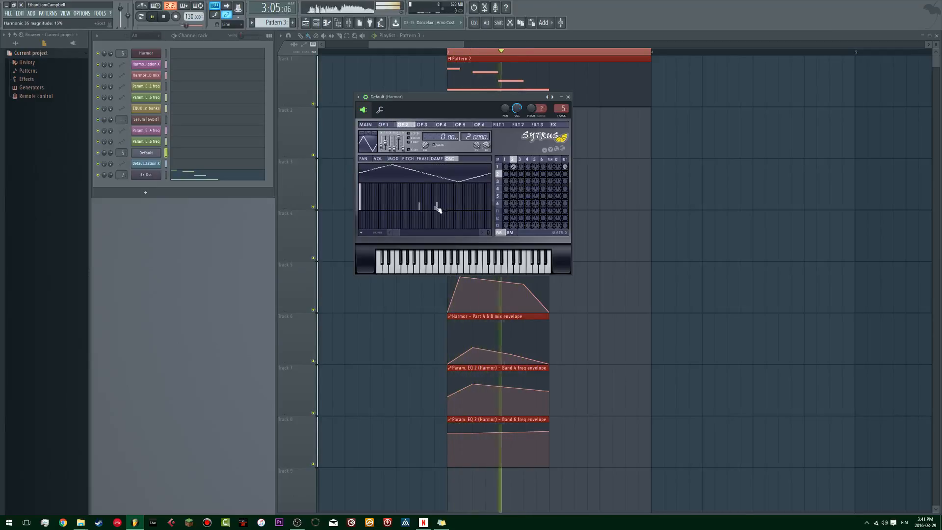
Step: Draw a continuous band of low-level harmonics for Operator 2 and audition the result
{"action": "mouse_move", "coordinate": [423, 212]}
{"action": "left_mouse_down"}
{"action": "mouse_move", "coordinate": [446, 213]}
{"action": "mouse_move", "coordinate": [365, 212]}
{"action": "mouse_move", "coordinate": [403, 212]}
{"action": "mouse_move", "coordinate": [365, 221]}
{"action": "mouse_move", "coordinate": [384, 208]}
{"action": "left_mouse_up"}
{"action": "left_click", "coordinate": [440, 207]}
{"action": "key", "text": "space"}
{"action": "key", "text": "space"}
{"action": "key", "text": "space"}
Step: Adjust Operator 2's tension, skew and sine shaper amounts to reshape its waveform while auditioning
{"action": "key", "text": "space"}
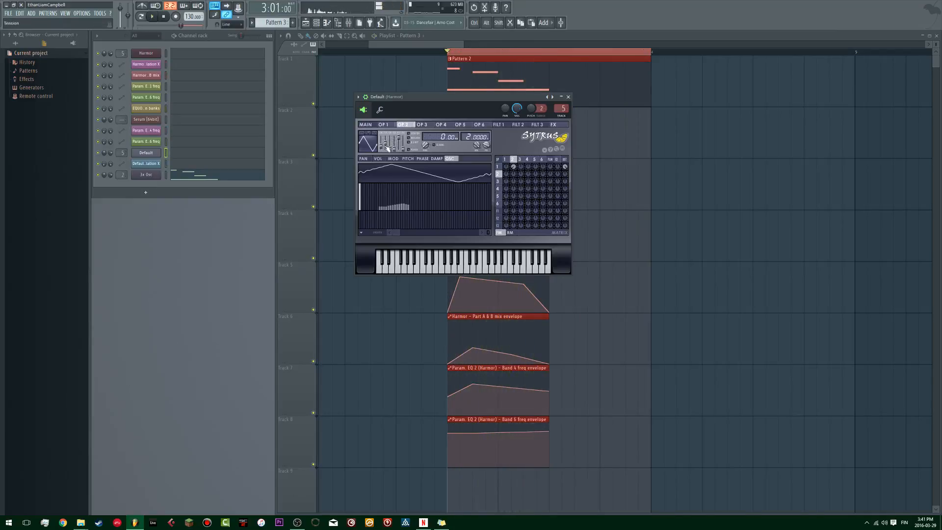
{"action": "key", "text": "space"}
{"action": "left_click_drag", "start_coordinate": [388, 148], "coordinate": [389, 151]}
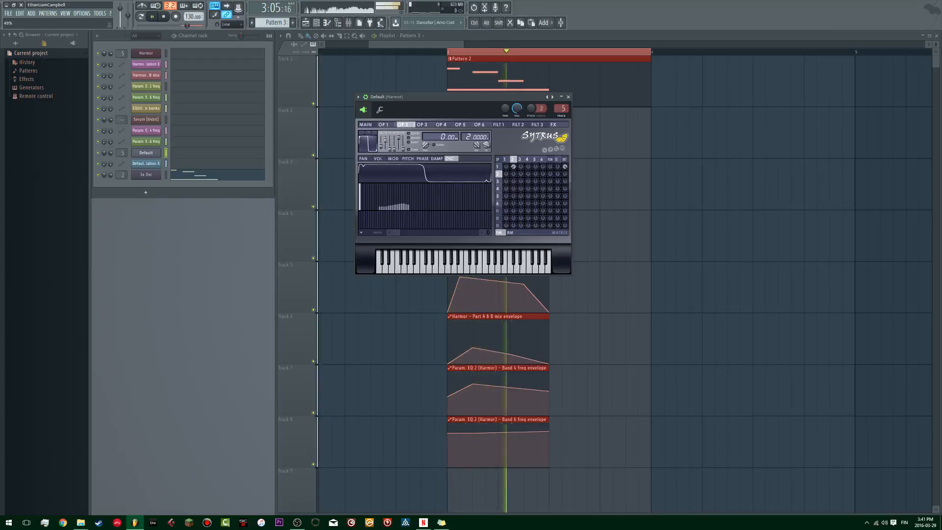
{"action": "left_click_drag", "start_coordinate": [388, 142], "coordinate": [392, 147]}
{"action": "key", "text": "space"}
{"action": "key", "text": "space"}
{"action": "key", "text": "space"}
{"action": "key", "text": "space"}
{"action": "key", "text": "space"}
{"action": "key", "text": "space"}
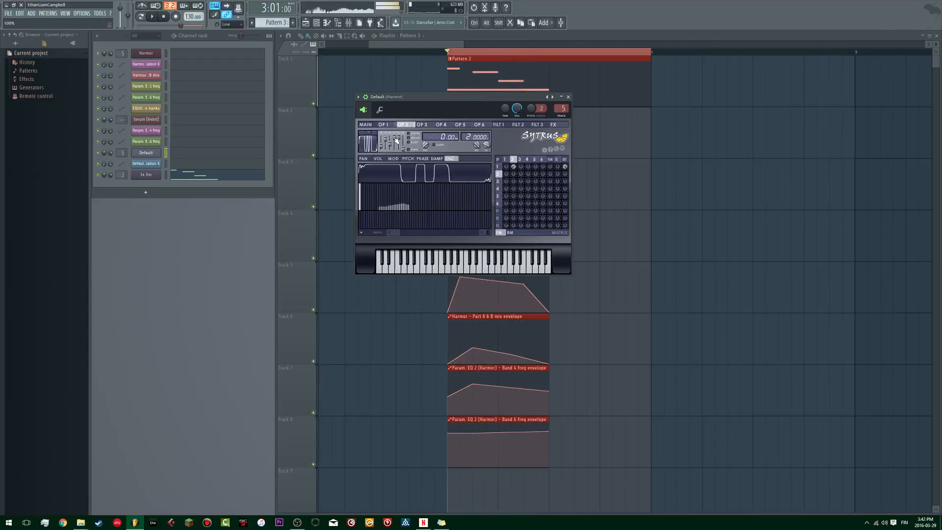
{"action": "left_click_drag", "start_coordinate": [397, 141], "coordinate": [396, 145]}
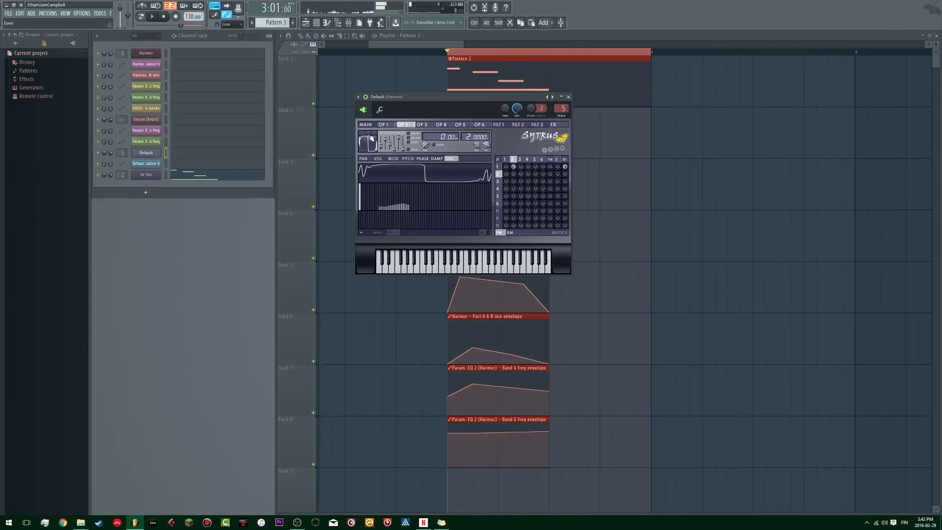
Step: Try the alternative waveform modes above Operator 2's shape preview, auditioning each one
{"action": "left_click", "coordinate": [362, 133]}
{"action": "left_click", "coordinate": [370, 134]}
{"action": "key", "text": "space"}
{"action": "left_click", "coordinate": [376, 134]}
{"action": "key", "text": "space"}
{"action": "key", "text": "space"}
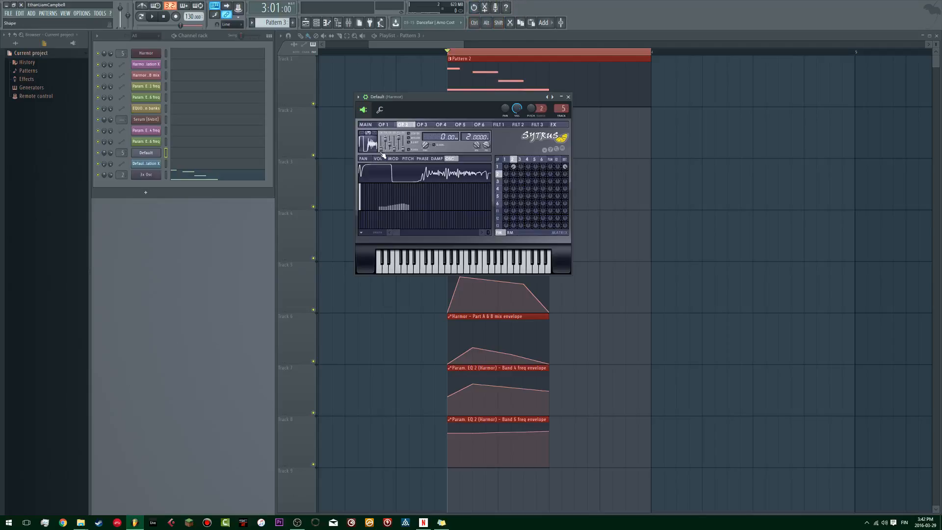
{"action": "key", "text": "space"}
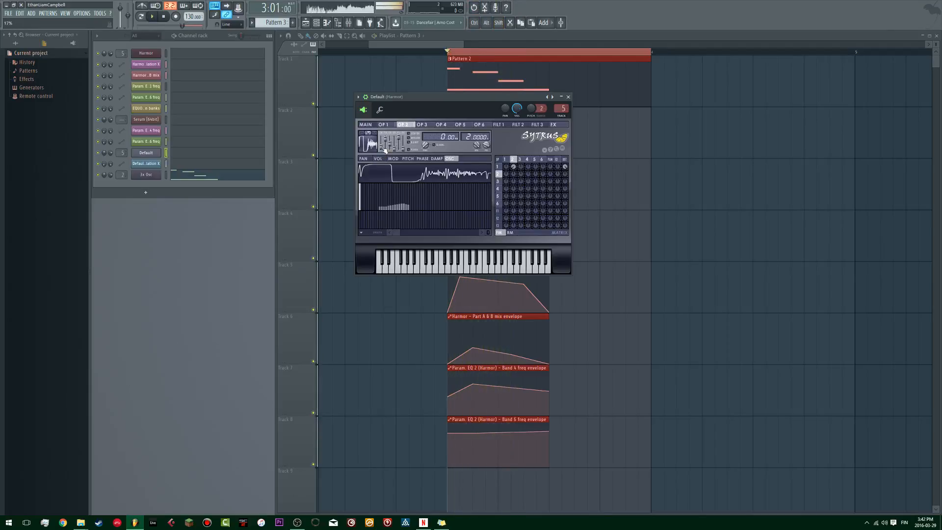
{"action": "left_click", "coordinate": [368, 134]}
{"action": "key", "text": "space"}
{"action": "key", "text": "space"}
Step: Review the Sytrus main page and the Operator 1 and 2 pages during playback
{"action": "key", "text": "space"}
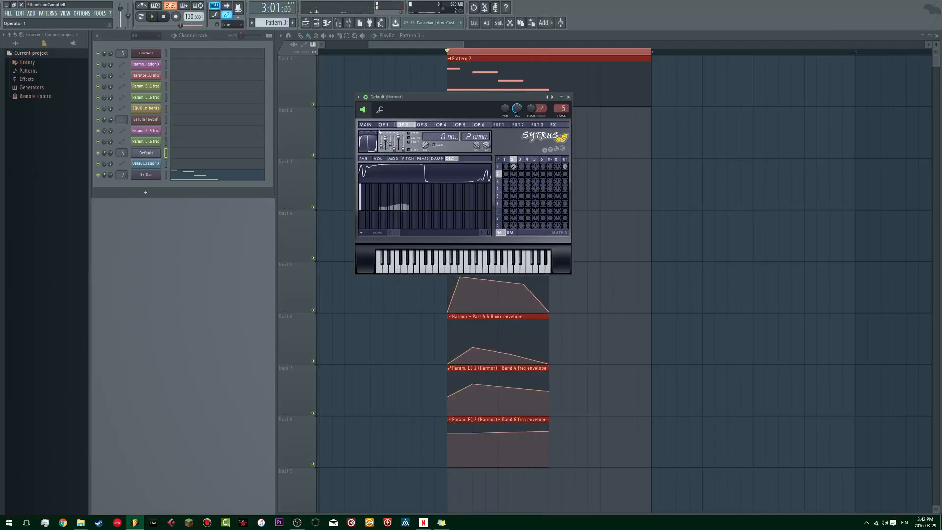
{"action": "left_click", "coordinate": [367, 125]}
{"action": "key", "text": "space"}
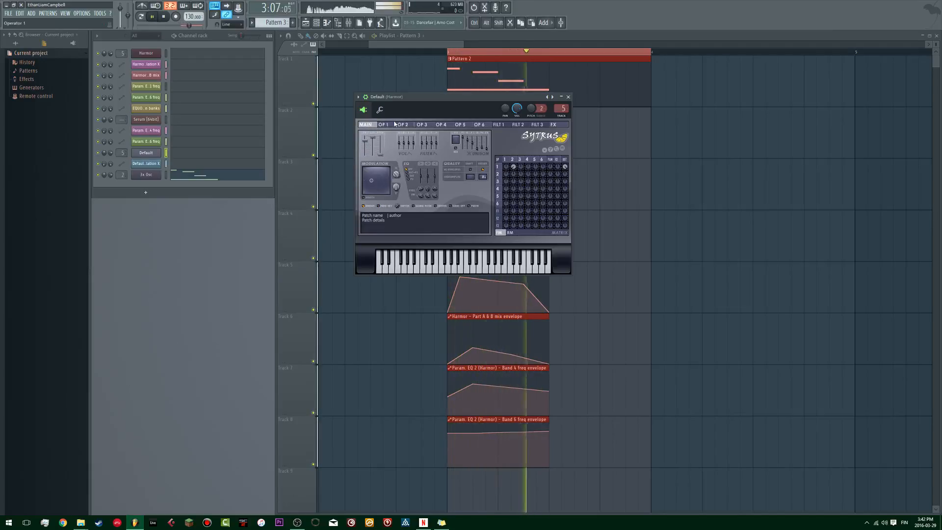
{"action": "left_click", "coordinate": [383, 125]}
{"action": "left_click", "coordinate": [403, 124]}
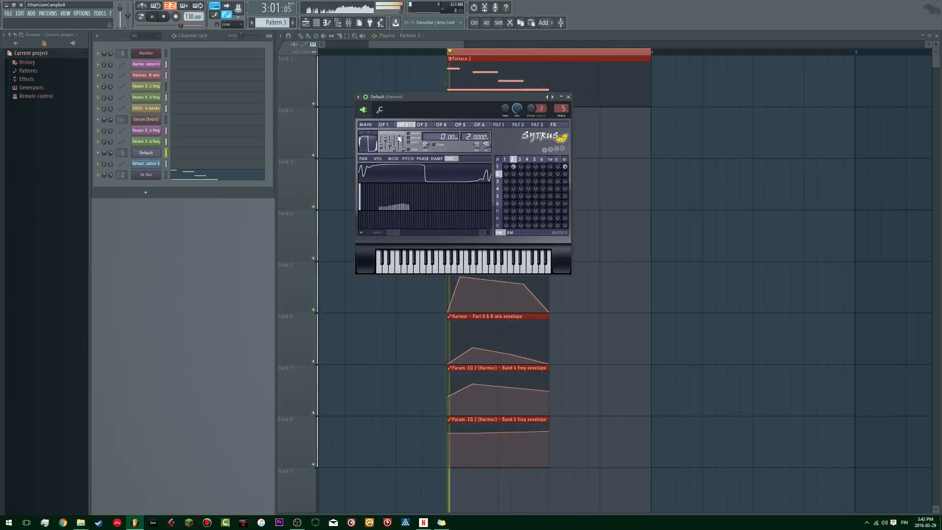
Step: Try different shaping slider positions, including tension, on Operator 2 while listening to the morphing bass
{"action": "left_click_drag", "start_coordinate": [388, 146], "coordinate": [391, 146]}
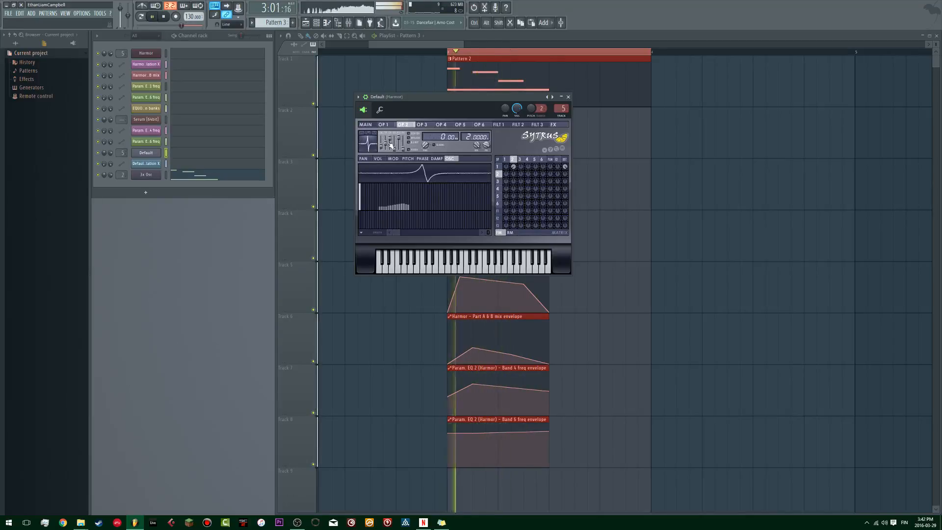
{"action": "key", "text": "space"}
{"action": "left_click_drag", "start_coordinate": [386, 143], "coordinate": [403, 143]}
{"action": "key", "text": "space"}
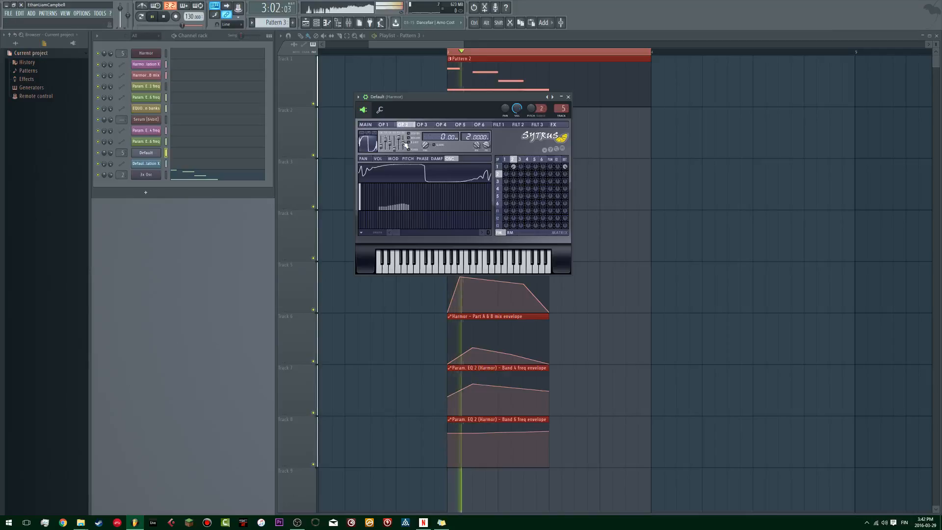
Step: Clear the existing group of low harmonics from Operator 2's oscillator spectrum and audition the bass
{"action": "key", "text": "space"}
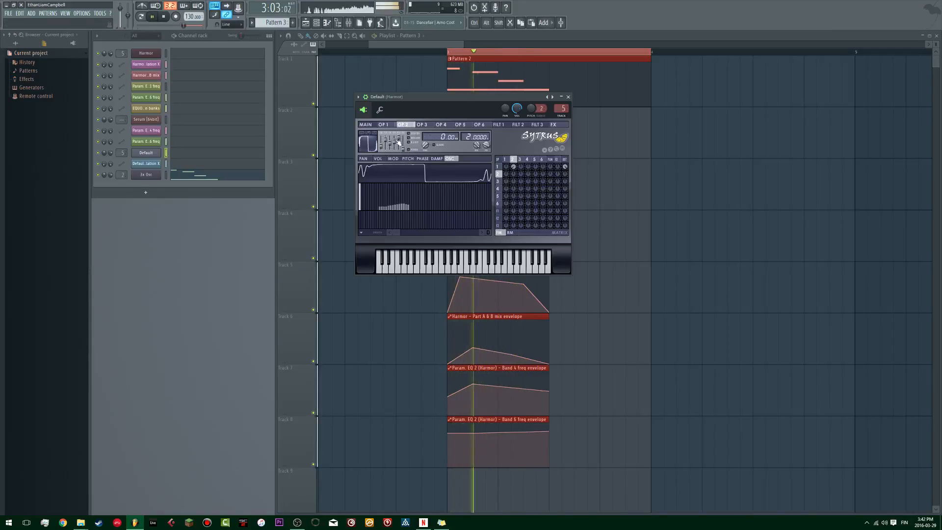
{"action": "key", "text": "space"}
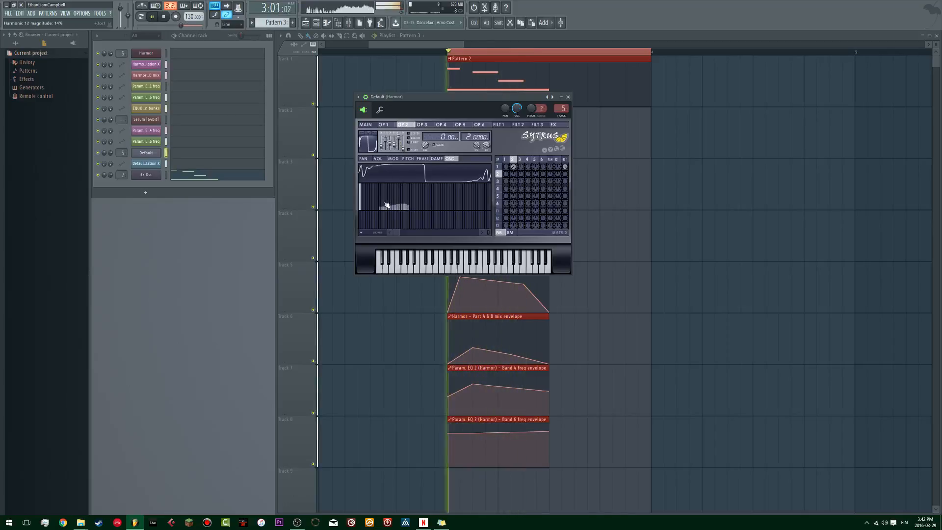
{"action": "key", "text": "space"}
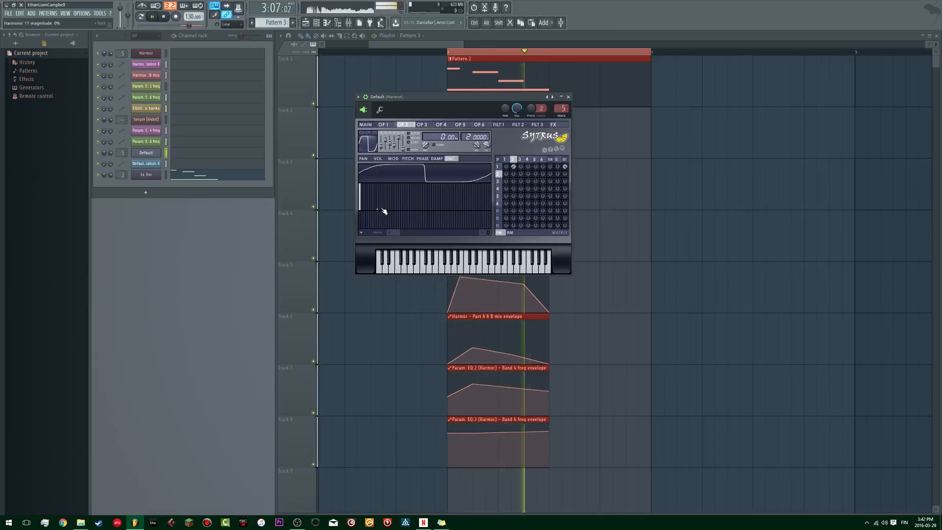
{"action": "key", "text": "space"}
Step: Draw a descending group of middle harmonics and a faint lower group into Operator 2's spectrum while auditioning
{"action": "key", "text": "space"}
{"action": "key", "text": "space"}
{"action": "key", "text": "space"}
{"action": "key", "text": "space"}
{"action": "key", "text": "space"}
{"action": "key", "text": "space"}
{"action": "key", "text": "space"}
{"action": "key", "text": "space"}
{"action": "mouse_move", "coordinate": [421, 201]}
{"action": "left_mouse_down"}
{"action": "mouse_move", "coordinate": [439, 206]}
{"action": "mouse_move", "coordinate": [378, 210]}
{"action": "left_mouse_up"}
{"action": "key", "text": "space"}
{"action": "key", "text": "space"}
{"action": "key", "text": "space"}
{"action": "key", "text": "space"}
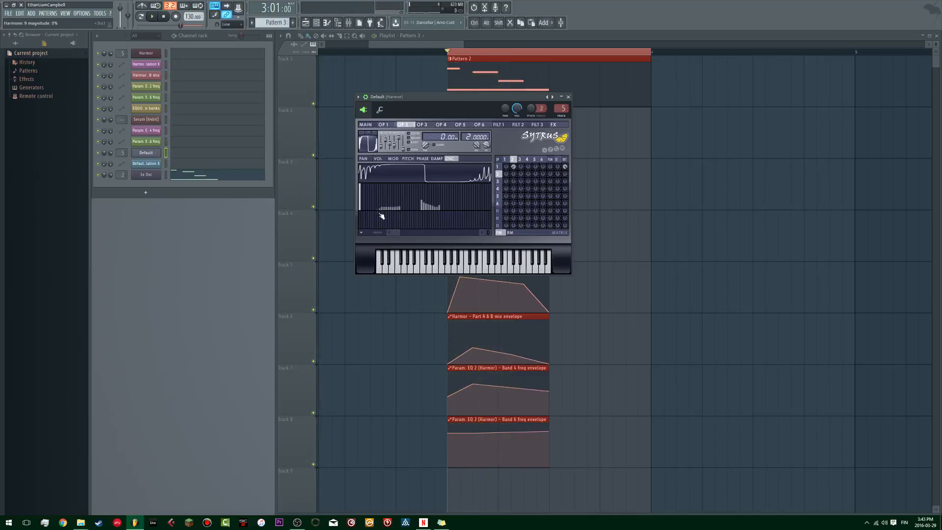
Step: Reshape Operator 2's lower harmonic group into a short descending set, auditioning each variation
{"action": "left_click_drag", "start_coordinate": [398, 209], "coordinate": [409, 209]}
{"action": "key", "text": "space"}
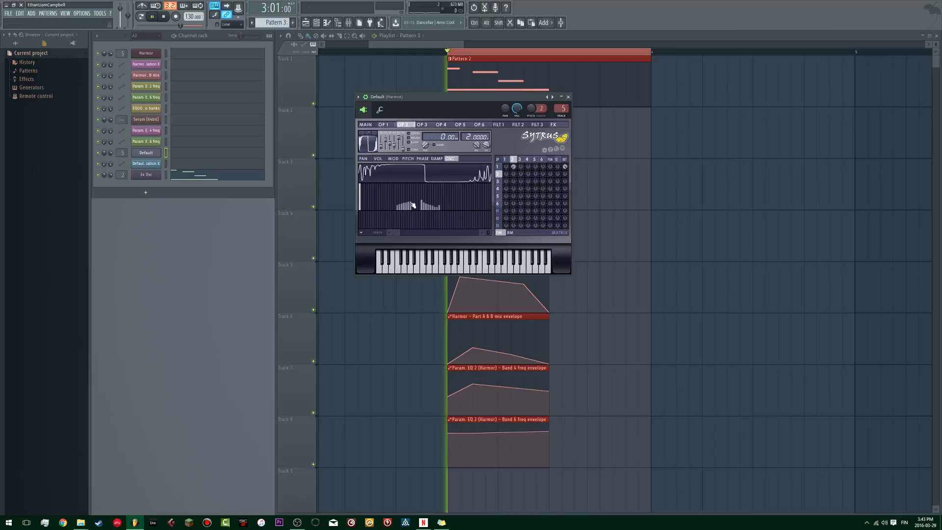
{"action": "key", "text": "space"}
{"action": "key", "text": "space"}
{"action": "left_click_drag", "start_coordinate": [382, 202], "coordinate": [396, 207]}
Step: Try other frequency ratios on Operator 2 while auditioning, ending back at 2.0000
{"action": "key", "text": "space"}
{"action": "key", "text": "space"}
{"action": "key", "text": "space"}
{"action": "key", "text": "space"}
{"action": "key", "text": "space"}
{"action": "key", "text": "space"}
{"action": "key", "text": "space"}
{"action": "left_click_drag", "start_coordinate": [471, 138], "coordinate": [470, 117]}
{"action": "key", "text": "space"}
{"action": "key", "text": "space"}
{"action": "key", "text": "space"}
{"action": "key", "text": "space"}
{"action": "key", "text": "space"}
{"action": "left_click_drag", "start_coordinate": [469, 138], "coordinate": [470, 155]}
{"action": "key", "text": "space"}
{"action": "key", "text": "space"}
{"action": "key", "text": "space"}
{"action": "key", "text": "space"}
{"action": "key", "text": "space"}
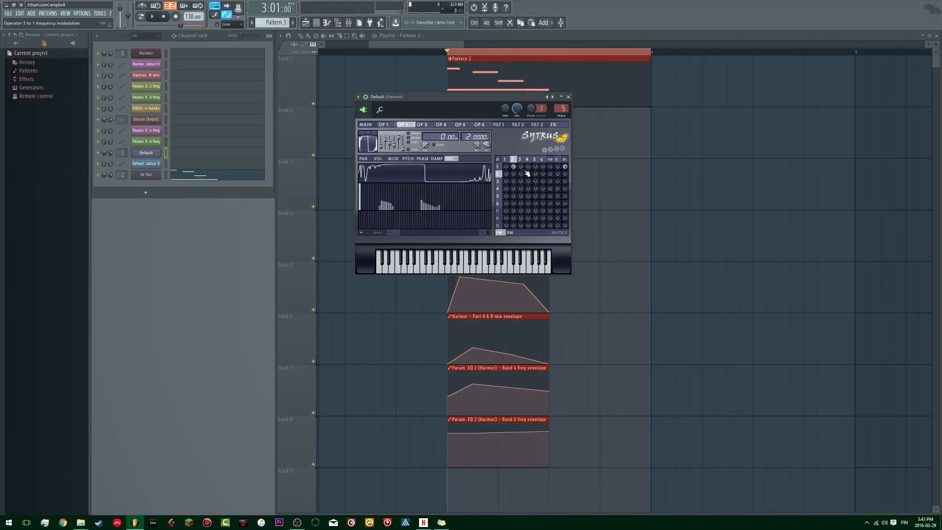
Step: Open Operator 3 and draw a rising group of harmonics at the upper end of its visible spectrum
{"action": "left_click", "coordinate": [521, 160]}
{"action": "key", "text": "space"}
{"action": "key", "text": "space"}
{"action": "key", "text": "space"}
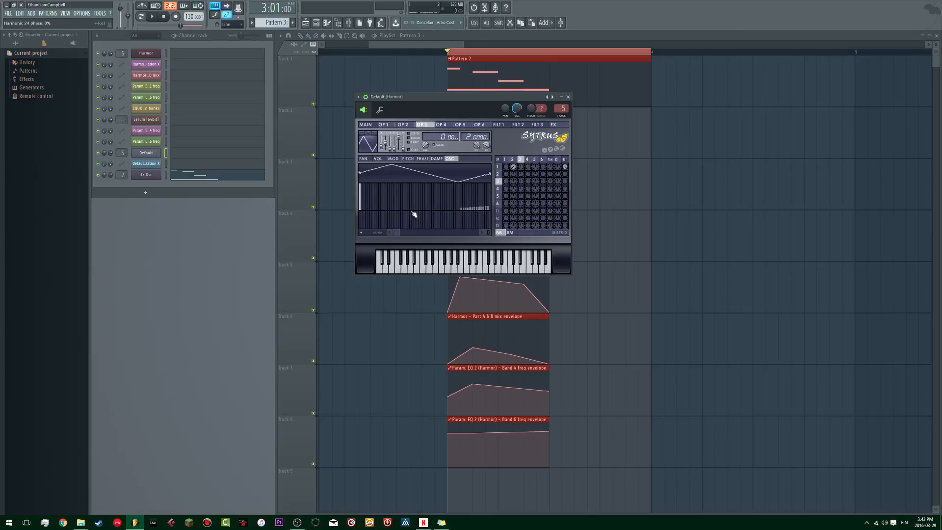
Step: Try modulating Operator 2's frequency with Operator 3, using a negative FM amount of about -45%, while auditioning
{"action": "key", "text": "space"}
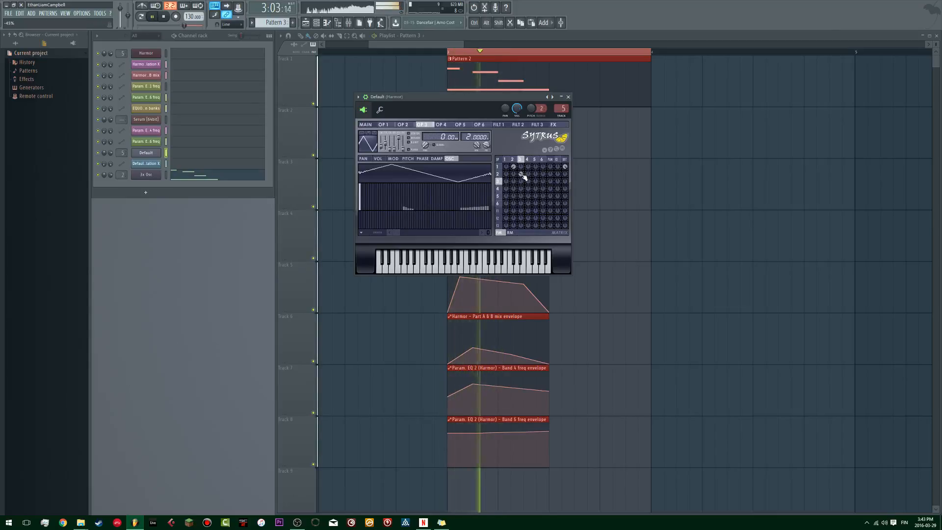
{"action": "key", "text": "space"}
{"action": "key", "text": "space"}
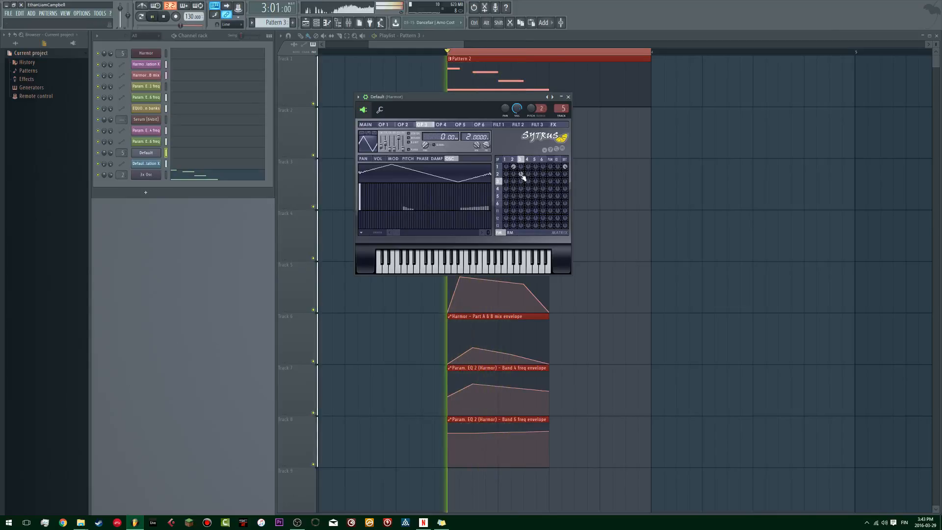
Step: Route Operator 3 to frequency-modulate Operator 1 and audition the amount
{"action": "key", "text": "space"}
{"action": "key", "text": "space"}
{"action": "key", "text": "space"}
{"action": "key", "text": "space"}
{"action": "left_click_drag", "start_coordinate": [522, 167], "coordinate": [522, 186]}
{"action": "key", "text": "space"}
{"action": "key", "text": "space"}
{"action": "key", "text": "space"}
{"action": "key", "text": "space"}
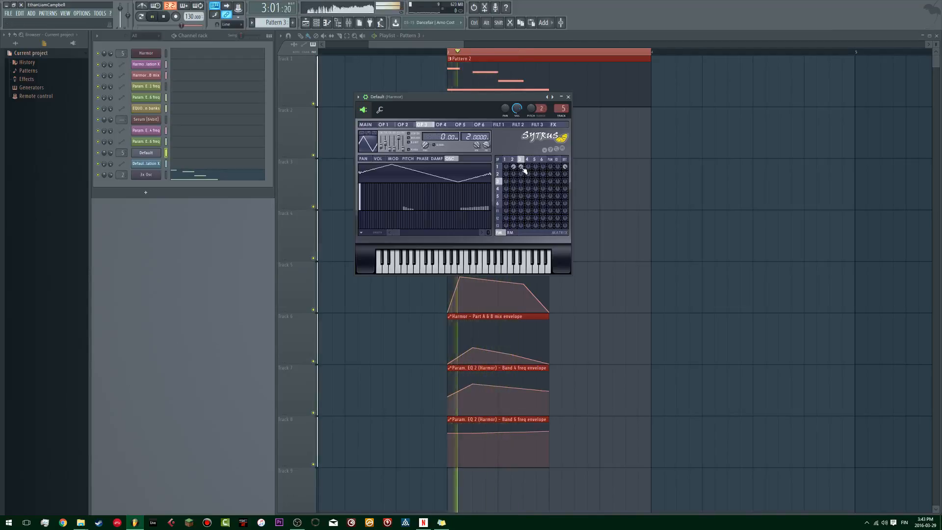
{"action": "key", "text": "space"}
{"action": "key", "text": "space"}
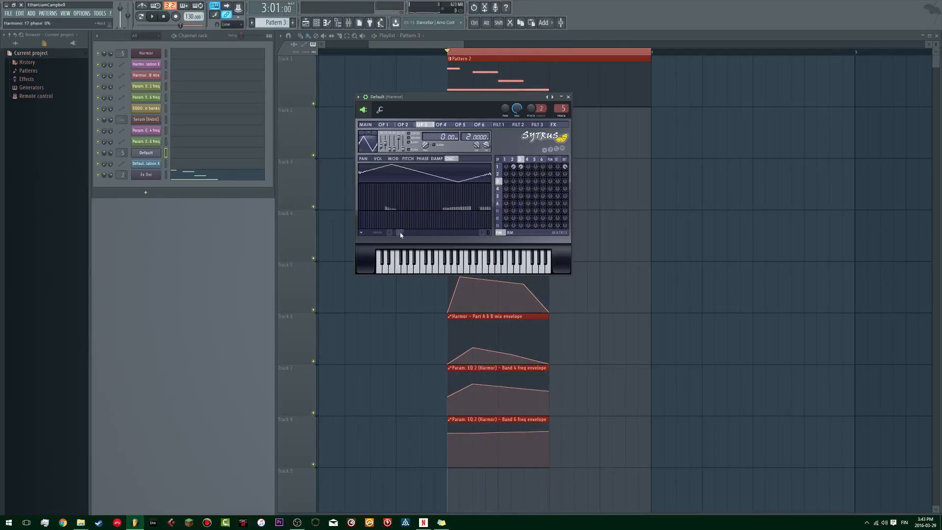
Step: Draw additional high harmonics into Operator 3's spectrum, up to around harmonic 90, and audition them
{"action": "left_click_drag", "start_coordinate": [483, 212], "coordinate": [473, 218]}
{"action": "key", "text": "space"}
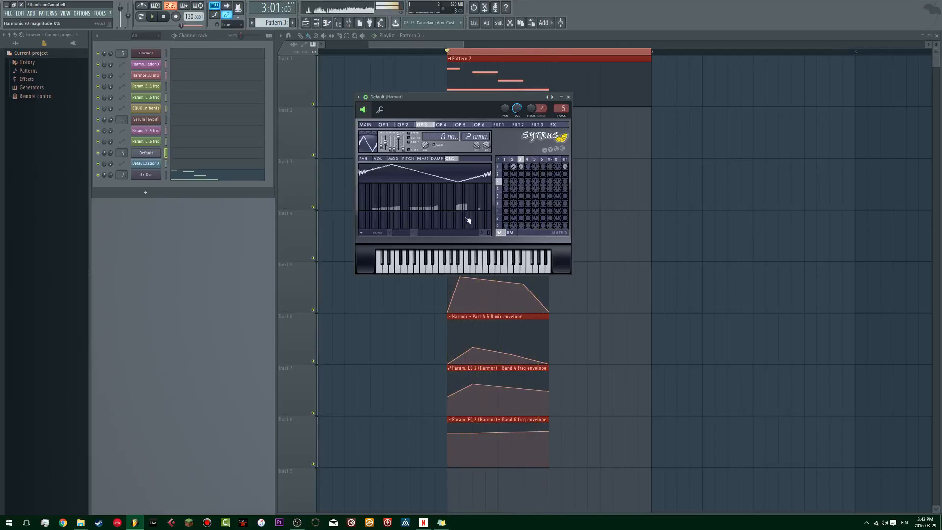
{"action": "key", "text": "space"}
Step: Clear Operator 3's highest harmonic group and enlarge the neighbouring group around harmonic 66 while auditioning
{"action": "key", "text": "space"}
{"action": "key", "text": "space"}
{"action": "key", "text": "space"}
{"action": "left_click_drag", "start_coordinate": [436, 208], "coordinate": [414, 210]}
{"action": "key", "text": "space"}
{"action": "key", "text": "space"}
{"action": "key", "text": "space"}
{"action": "key", "text": "space"}
{"action": "key", "text": "space"}
{"action": "key", "text": "space"}
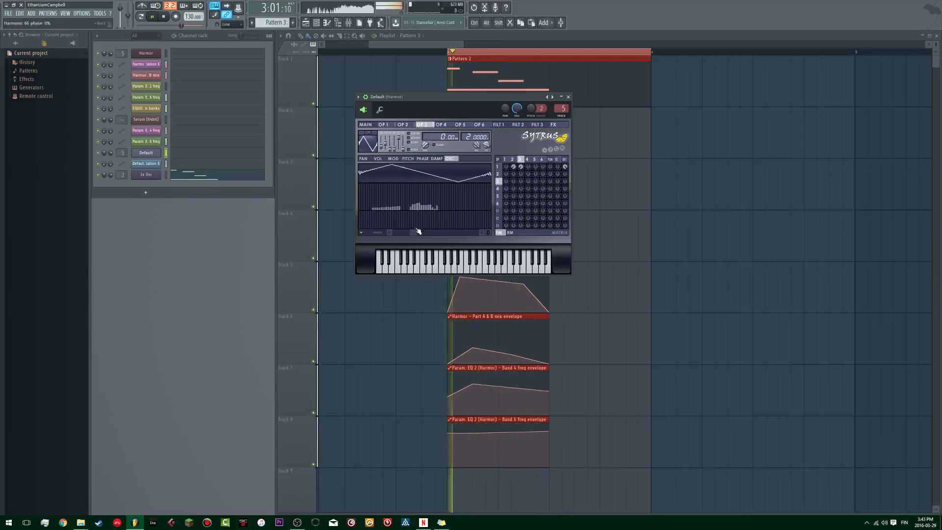
Step: Compare the bass with and without Operator 2's frequency modulation of Operator 1
{"action": "key", "text": "space"}
{"action": "key", "text": "space"}
{"action": "key", "text": "space"}
{"action": "key", "text": "space"}
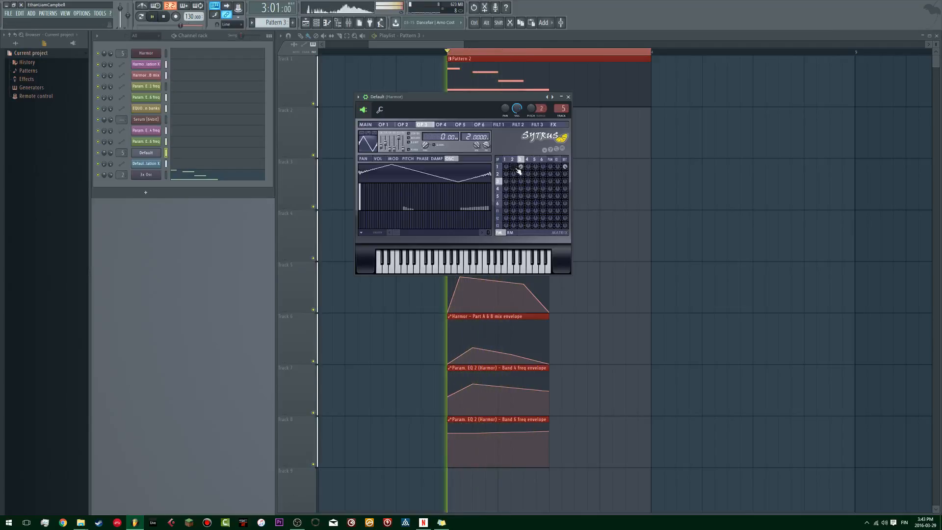
{"action": "key", "text": "space"}
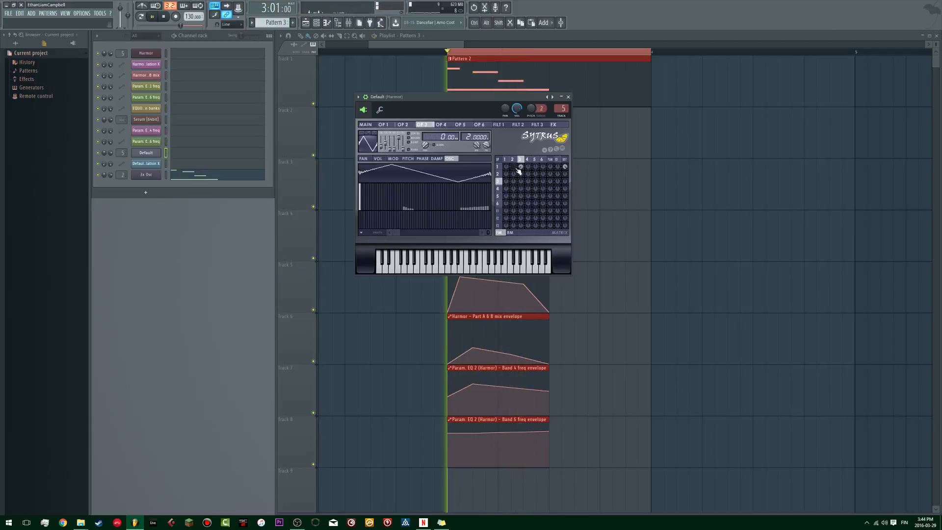
{"action": "key", "text": "space"}
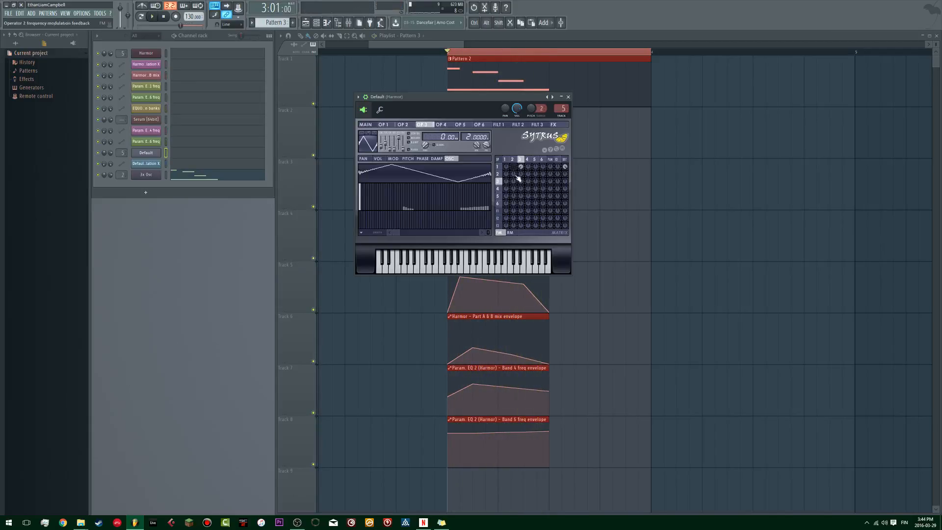
{"action": "key", "text": "space"}
{"action": "key", "text": "space"}
{"action": "key", "text": "space"}
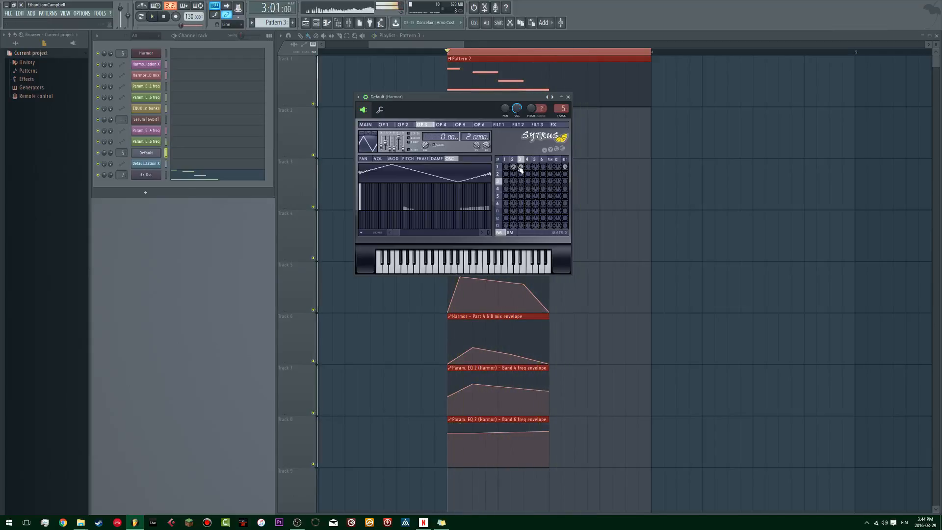
{"action": "key", "text": "space"}
Step: Try a frequency ratio of 32.0000 on Operator 3 while auditioning
{"action": "left_click_drag", "start_coordinate": [470, 137], "coordinate": [470, 122]}
{"action": "key", "text": "space"}
Step: Try routing Operator 3's frequency modulation to Operator 2 instead of Operator 1 and audition both settings
{"action": "key", "text": "space"}
{"action": "key", "text": "space"}
{"action": "key", "text": "space"}
{"action": "key", "text": "space"}
{"action": "key", "text": "space"}
{"action": "key", "text": "space"}
{"action": "left_click_drag", "start_coordinate": [521, 170], "coordinate": [521, 169]}
{"action": "key", "text": "space"}
{"action": "key", "text": "space"}
{"action": "key", "text": "space"}
{"action": "key", "text": "space"}
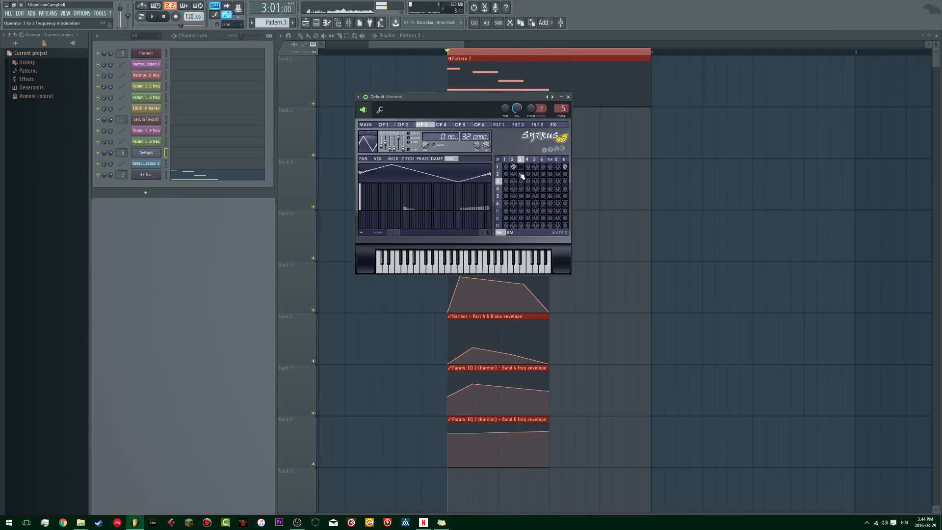
{"action": "key", "text": "space"}
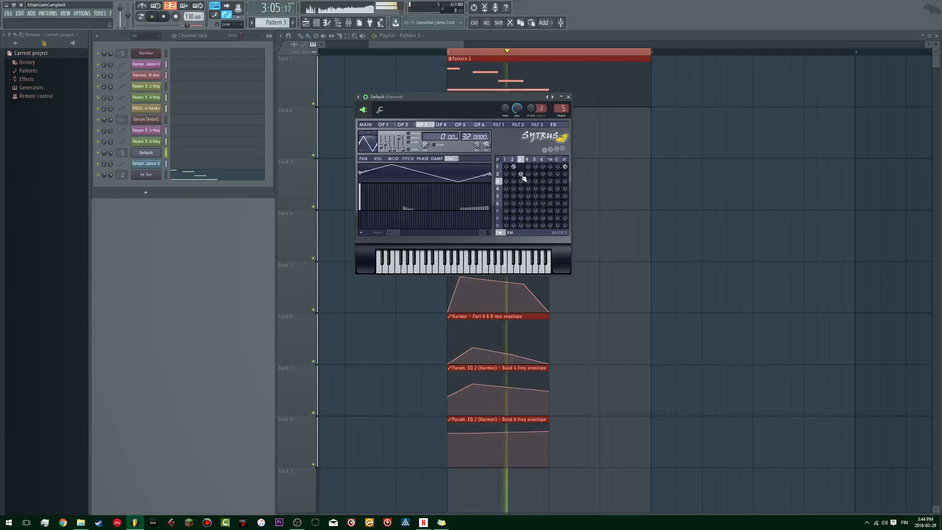
{"action": "key", "text": "space"}
{"action": "key", "text": "space"}
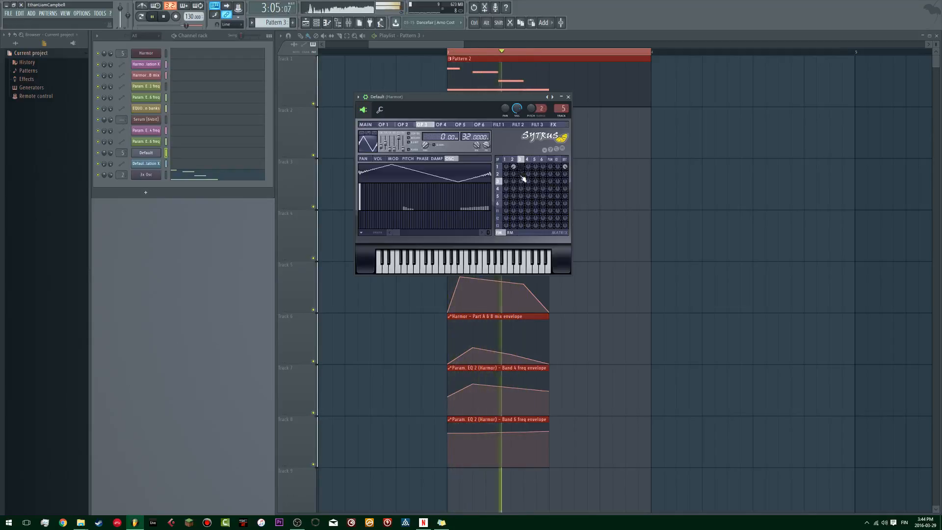
{"action": "key", "text": "space"}
{"action": "key", "text": "space"}
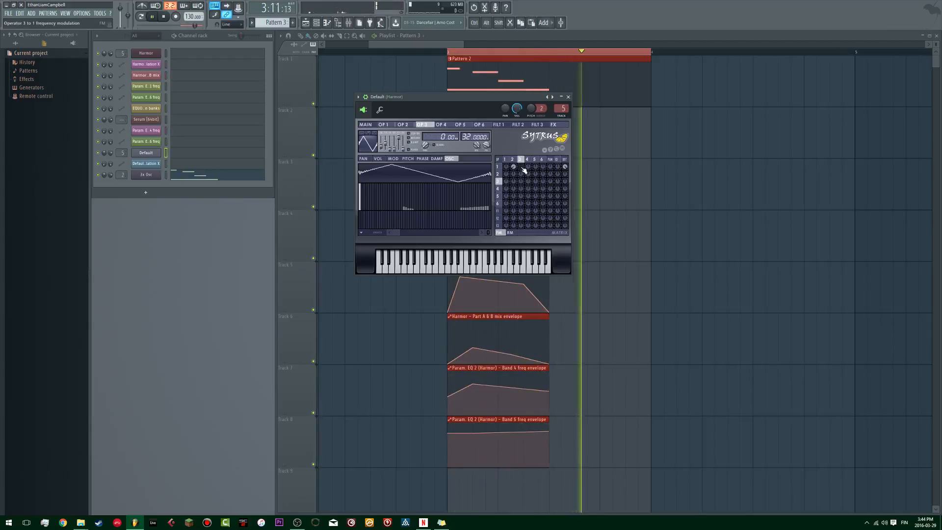
Step: Frequency-modulate Operator 1 with Operator 3 again and set Operator 3's frequency ratio to 2.0000
{"action": "key", "text": "space"}
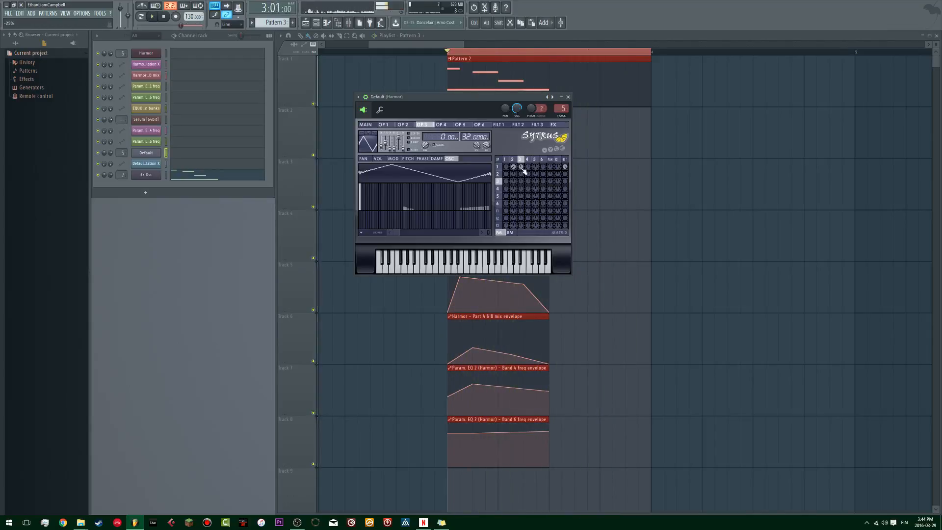
{"action": "key", "text": "space"}
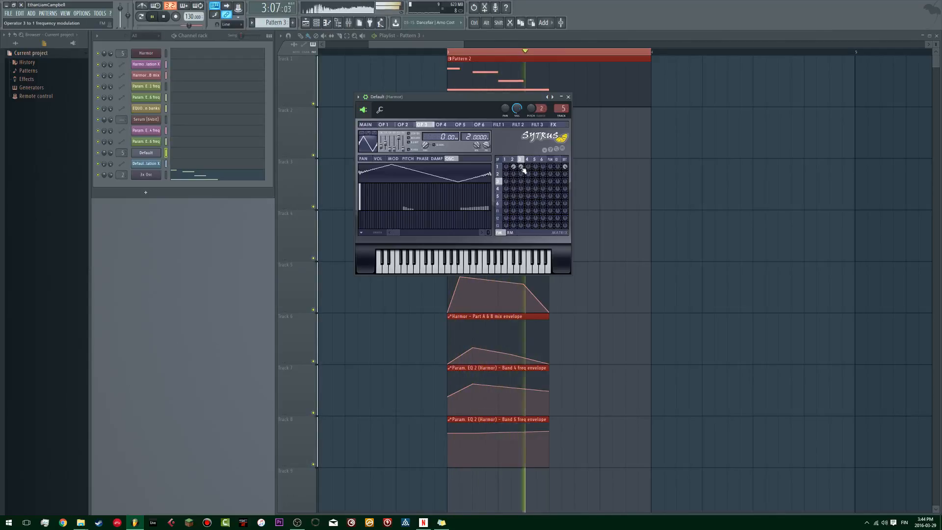
{"action": "key", "text": "space"}
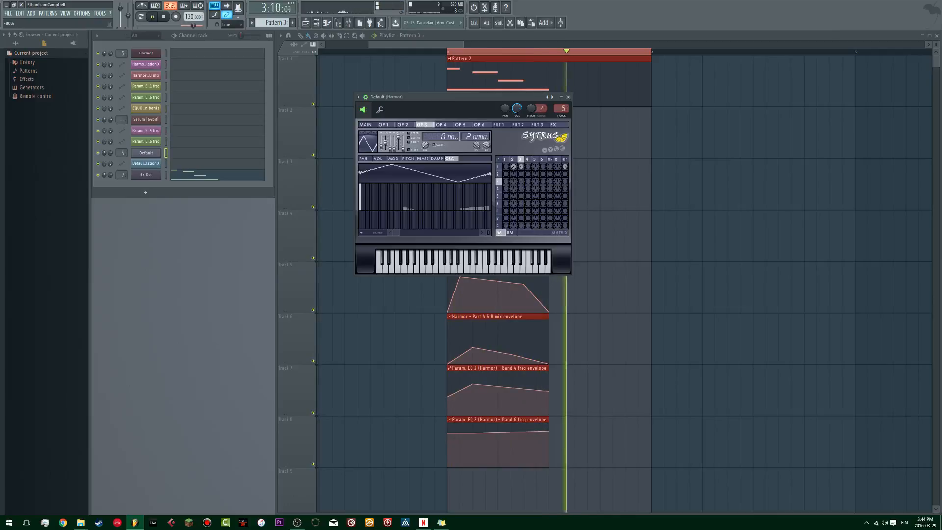
Step: Ring-modulate Operator 1 with Operator 4, using a half-sine waveform and a frequency ratio of 32.0000
{"action": "key", "text": "space"}
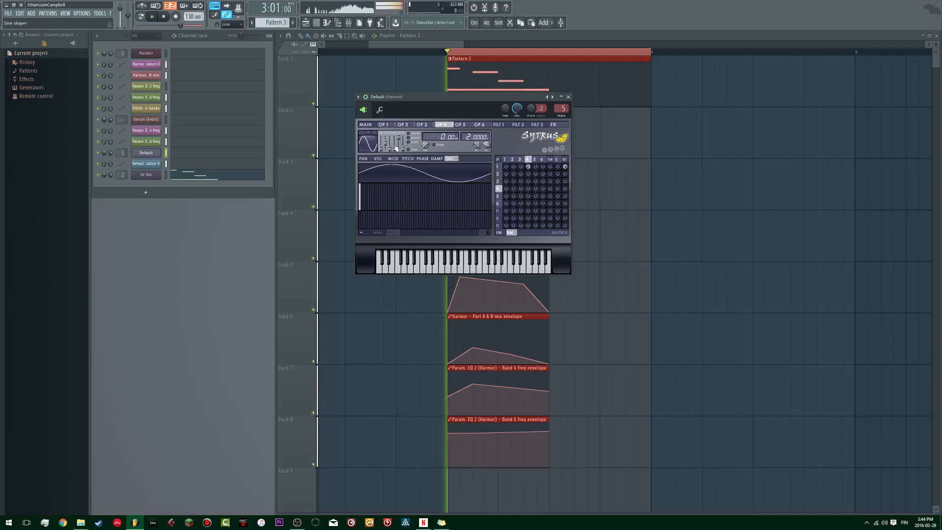
{"action": "key", "text": "space"}
{"action": "left_click", "coordinate": [369, 133]}
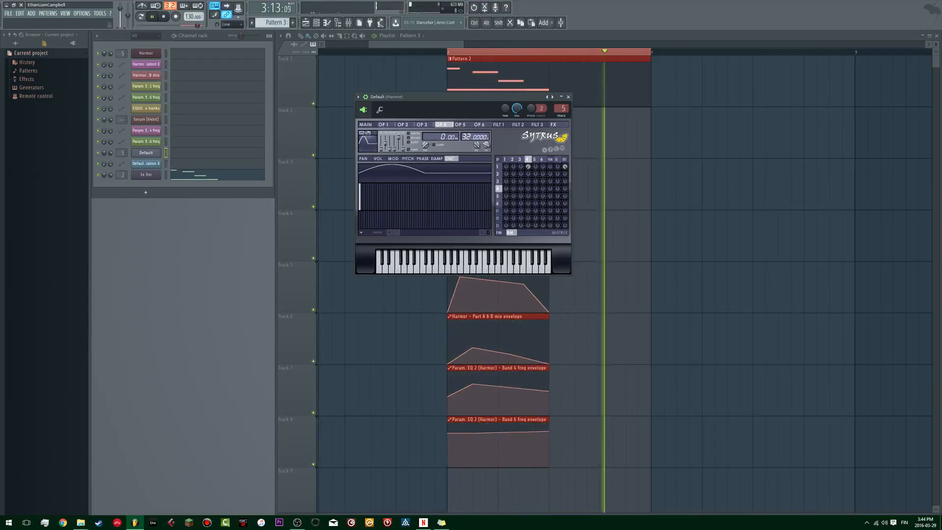
{"action": "key", "text": "space"}
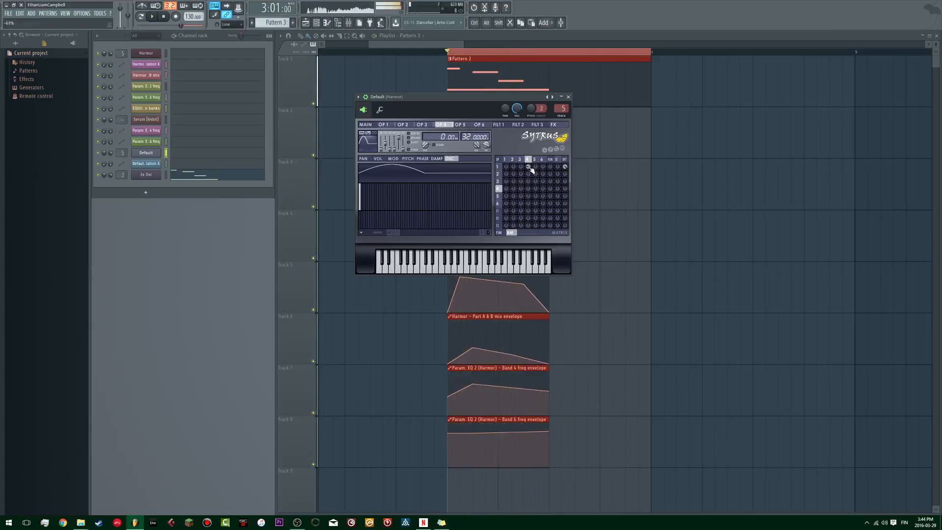
{"action": "mouse_move", "coordinate": [530, 167]}
{"action": "left_mouse_down"}
{"action": "mouse_move", "coordinate": [529, 196]}
{"action": "mouse_move", "coordinate": [531, 171]}
{"action": "left_mouse_up"}
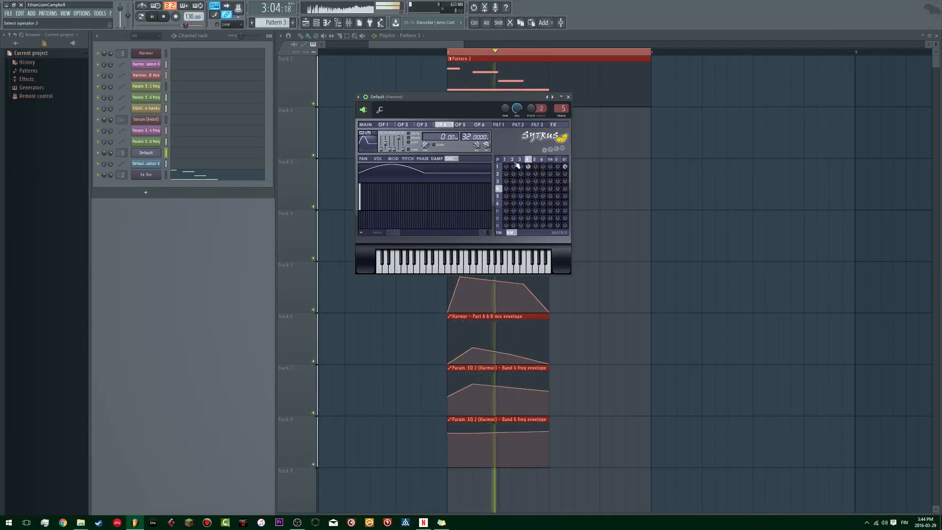
Step: Review the Operator 3 and Operator 2 pages and the FM matrix during playback
{"action": "left_click", "coordinate": [521, 160]}
{"action": "key", "text": "space"}
{"action": "key", "text": "space"}
{"action": "left_click", "coordinate": [512, 160]}
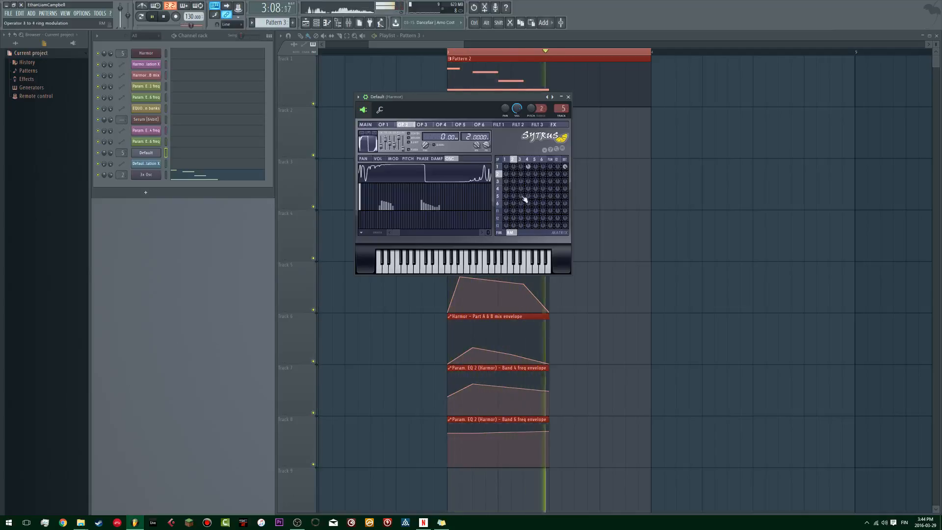
{"action": "key", "text": "space"}
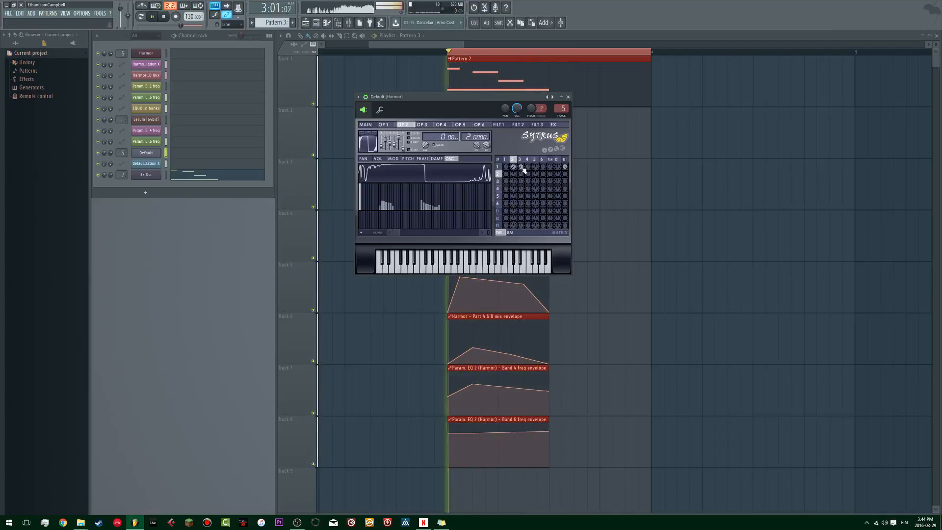
{"action": "key", "text": "space"}
{"action": "key", "text": "space"}
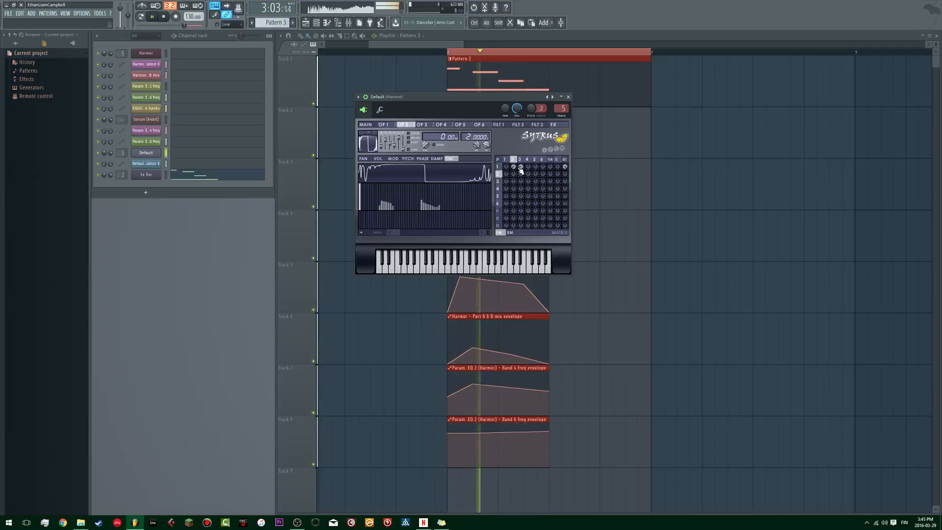
Step: Close Sytrus and show the mixer with the Harmor track's effect chain during playback
{"action": "left_click", "coordinate": [568, 96]}
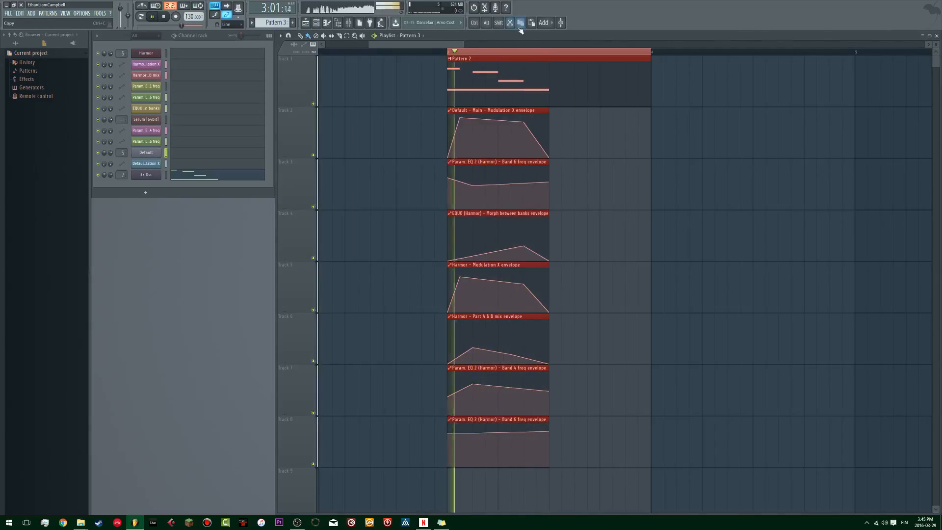
{"action": "key", "text": "F9"}
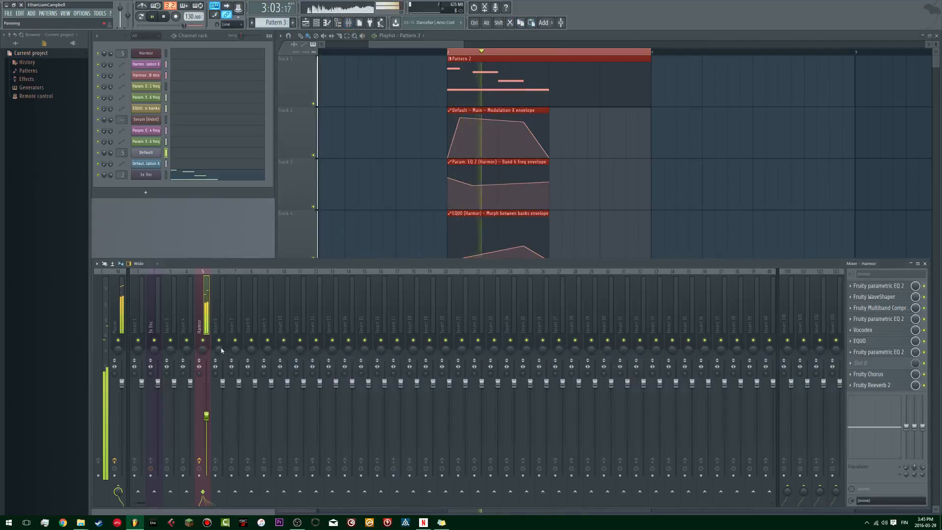
{"action": "key", "text": "space"}
{"action": "key", "text": "space"}
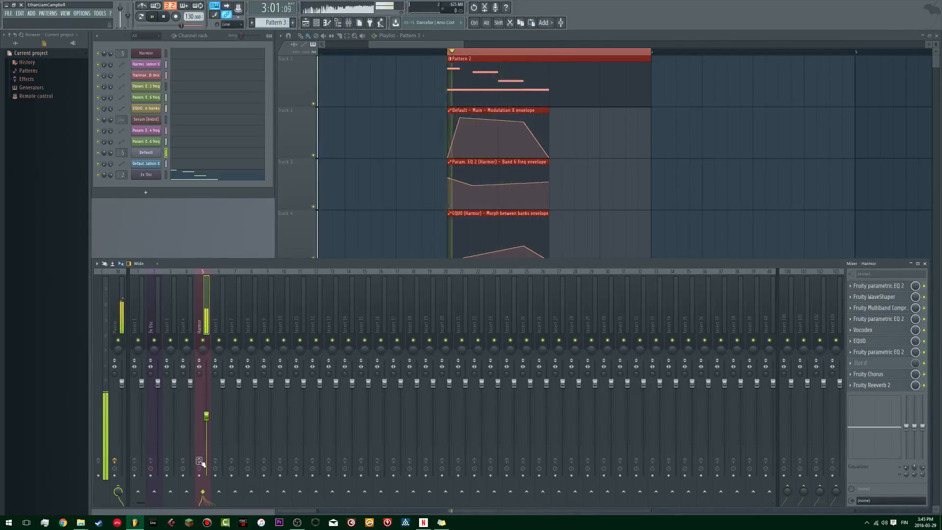
Step: Open the 3x Osc generator's settings and stop playback
{"action": "left_click", "coordinate": [146, 174]}
{"action": "key", "text": "space"}
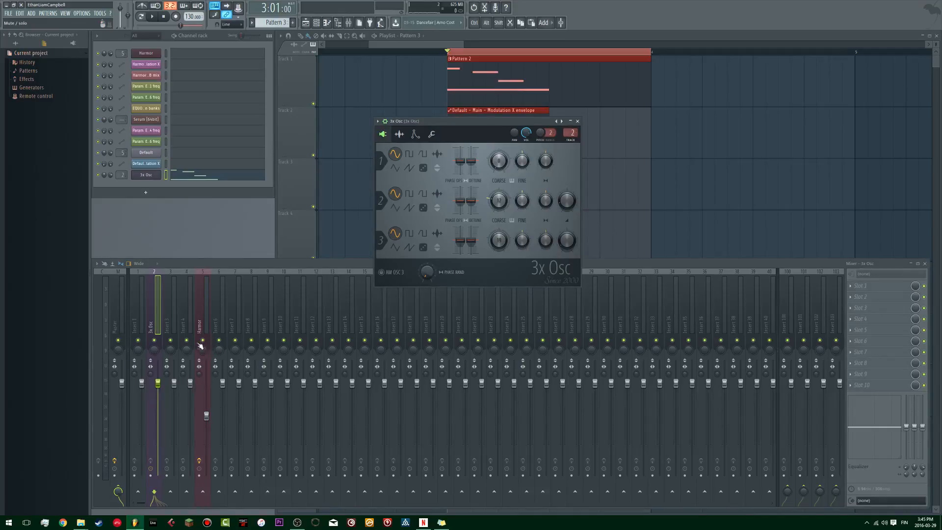
Step: Toggle the Harmor mixer track's effect slots to compare the dry sound during playback, and close the 3x Osc window
{"action": "left_click", "coordinate": [198, 461]}
{"action": "key", "text": "space"}
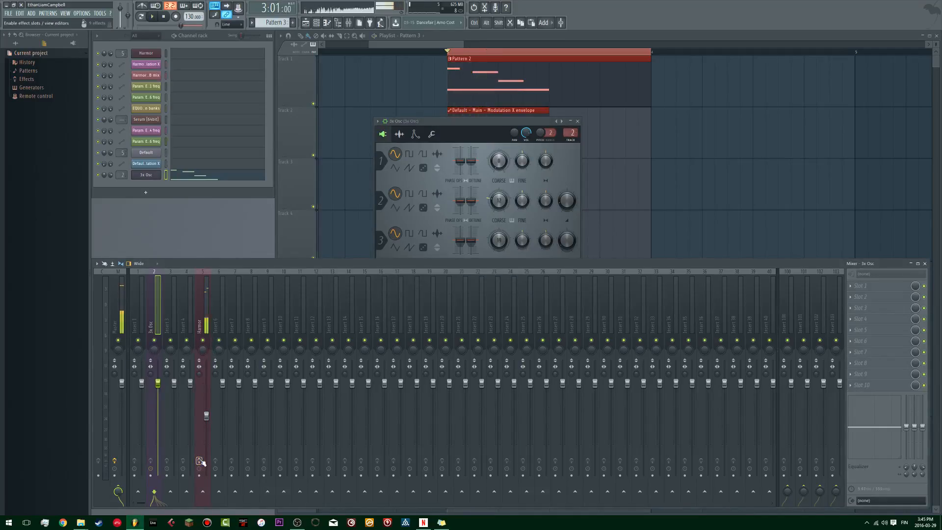
{"action": "left_click", "coordinate": [577, 121]}
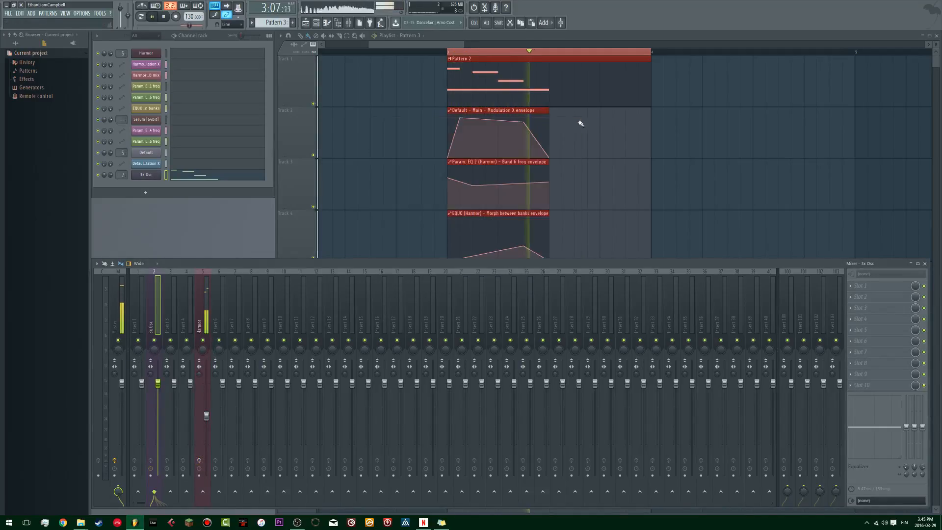
{"action": "left_click_drag", "start_coordinate": [472, 134], "coordinate": [492, 103]}
{"action": "key", "text": "space"}
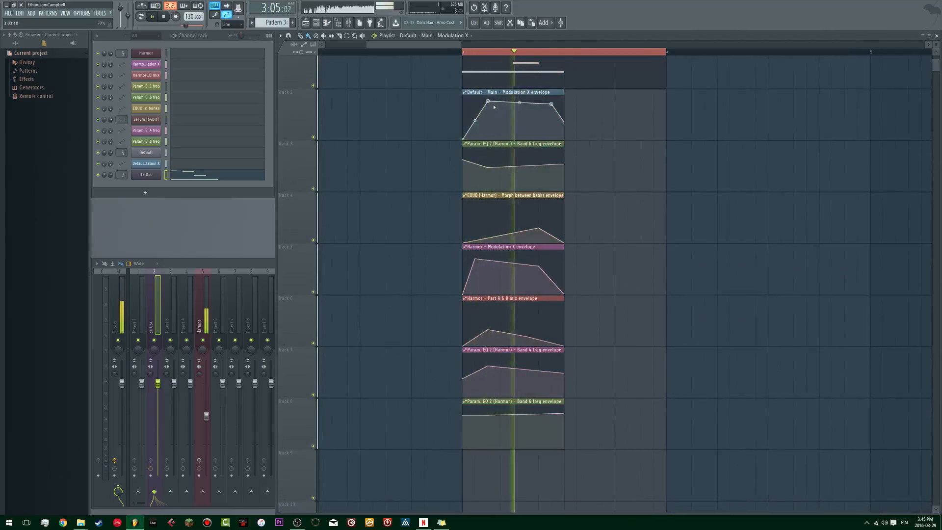
{"action": "key", "text": "ctrl+z"}
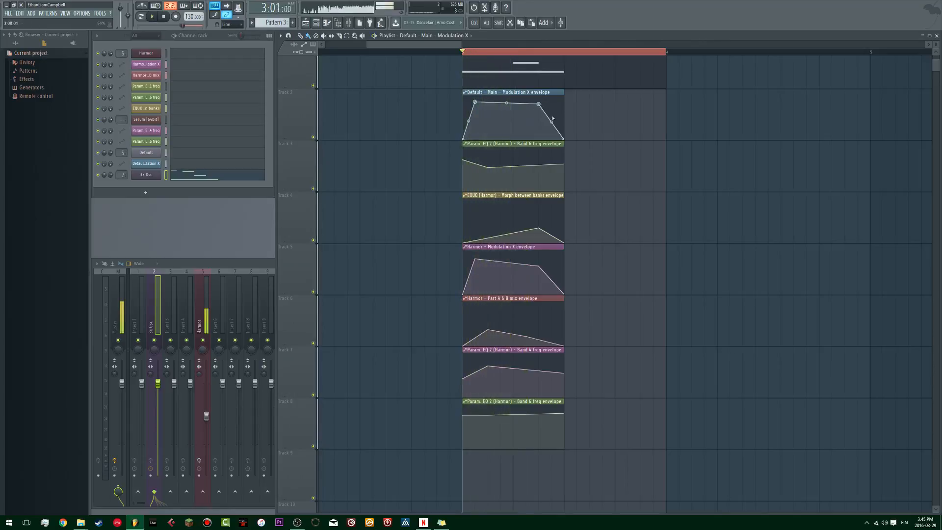
Step: Bring up the mixer, select the Harmor track and listen to it with its effect chain shown
{"action": "key", "text": "space"}
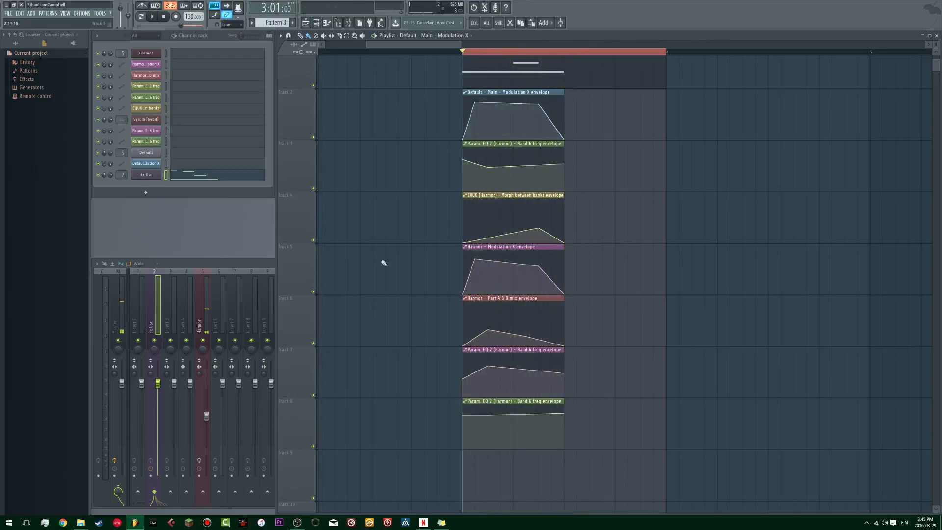
{"action": "left_click", "coordinate": [251, 268]}
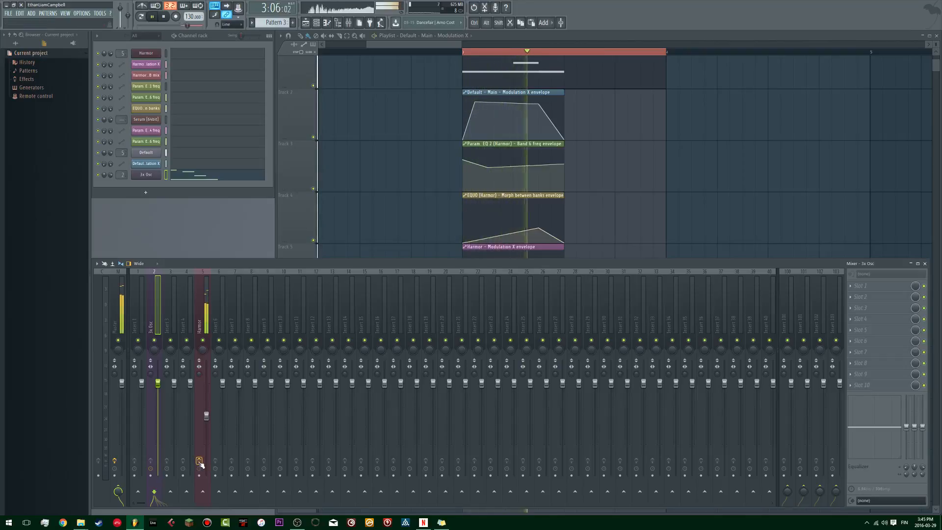
{"action": "key", "text": "space"}
{"action": "left_click", "coordinate": [207, 316]}
{"action": "key", "text": "space"}
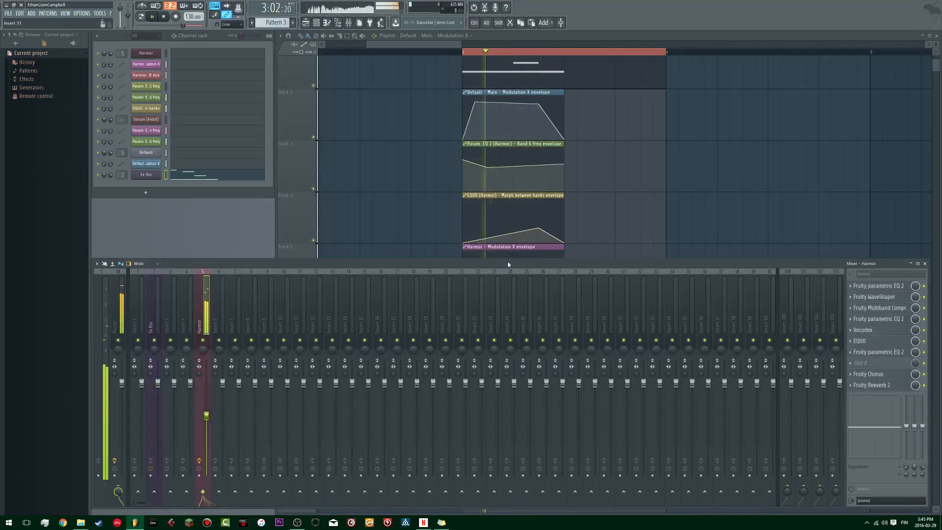
Step: Copy the Pattern 3 clip on Track 9 from bar 1 to bar 3, under the Pattern 2 section
{"action": "scroll", "coordinate": [557, 208], "scroll_direction": "down", "scroll_amount": 8}
{"action": "scroll", "coordinate": [551, 196], "scroll_direction": "up", "scroll_amount": 2}
{"action": "left_click_drag", "start_coordinate": [478, 185], "coordinate": [514, 260]}
{"action": "scroll", "coordinate": [515, 260], "scroll_direction": "down", "scroll_amount": 5}
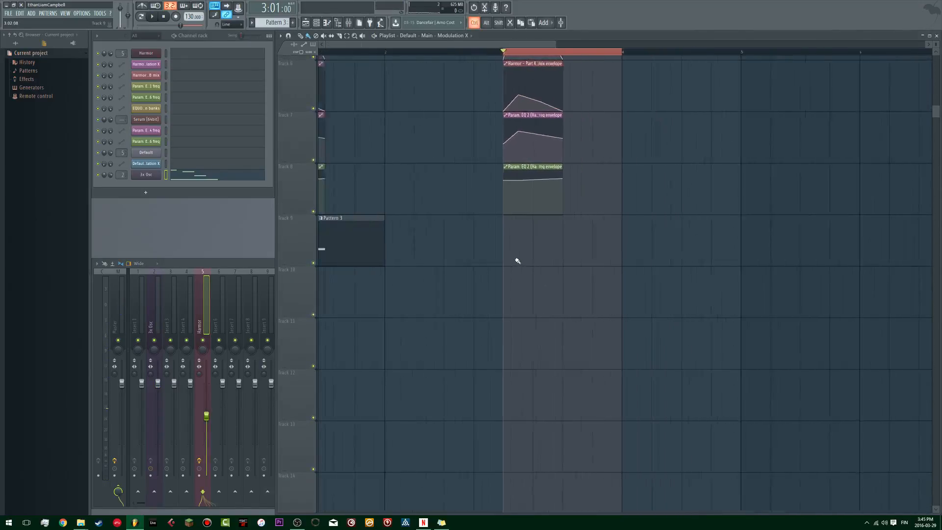
{"action": "left_click_drag", "start_coordinate": [352, 239], "coordinate": [514, 247]}
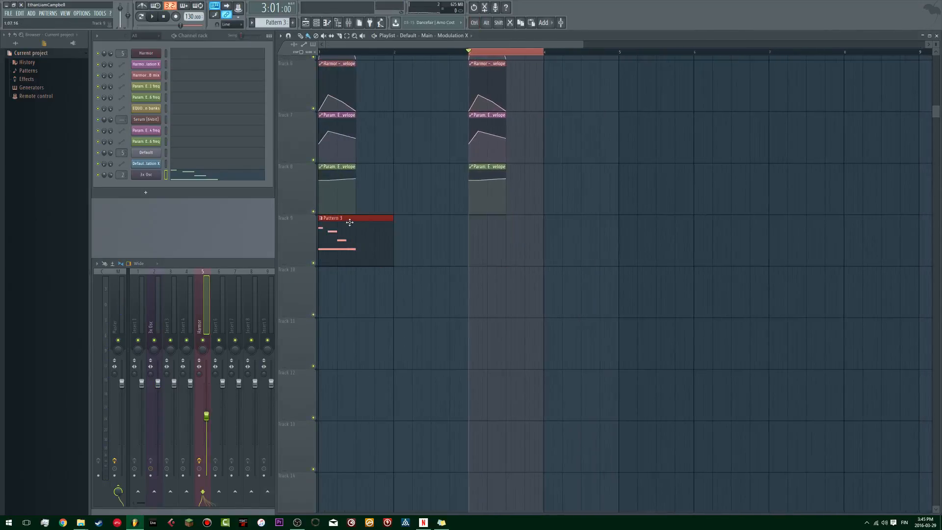
{"action": "left_click_drag", "start_coordinate": [350, 222], "coordinate": [491, 226]}
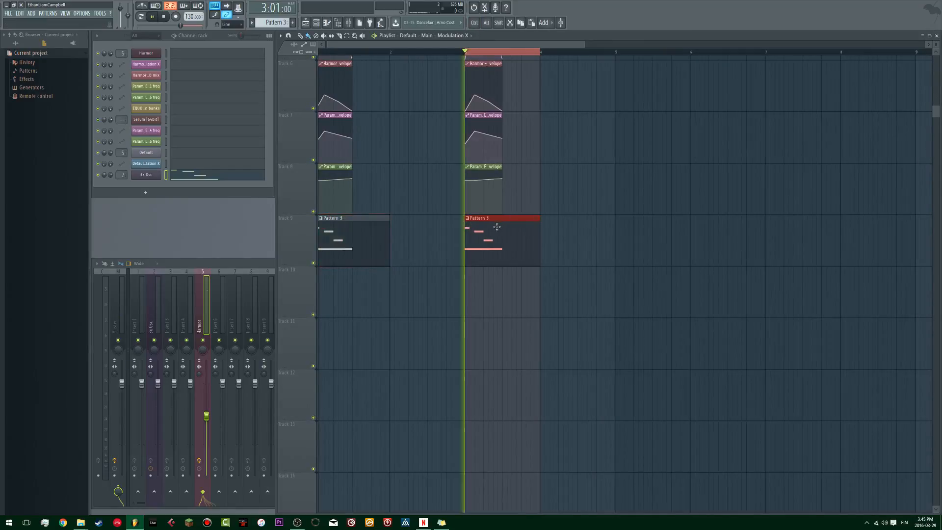
Step: Adjust high-shelf band 7 in the slot 7 Fruity Parametric EQ 2 on the Harmor track during playback, and close the plugin
{"action": "key", "text": "F9"}
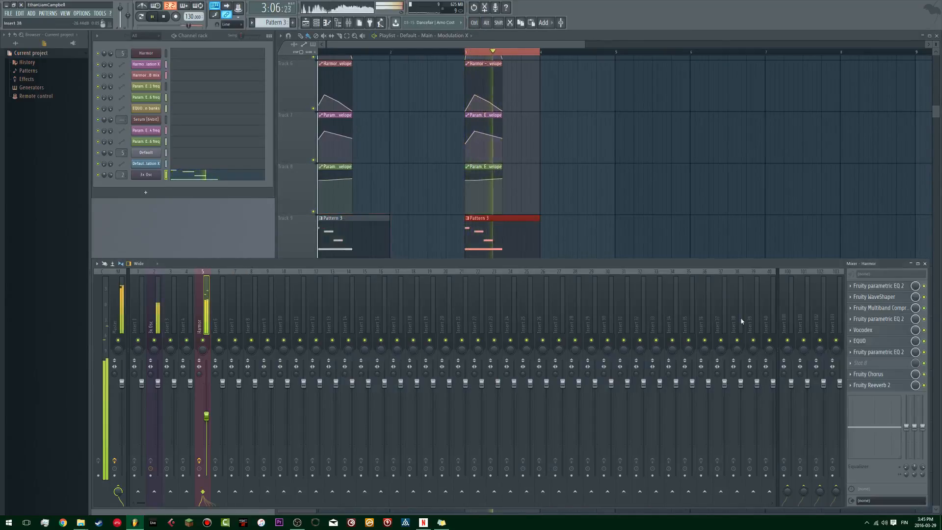
{"action": "left_click", "coordinate": [913, 351]}
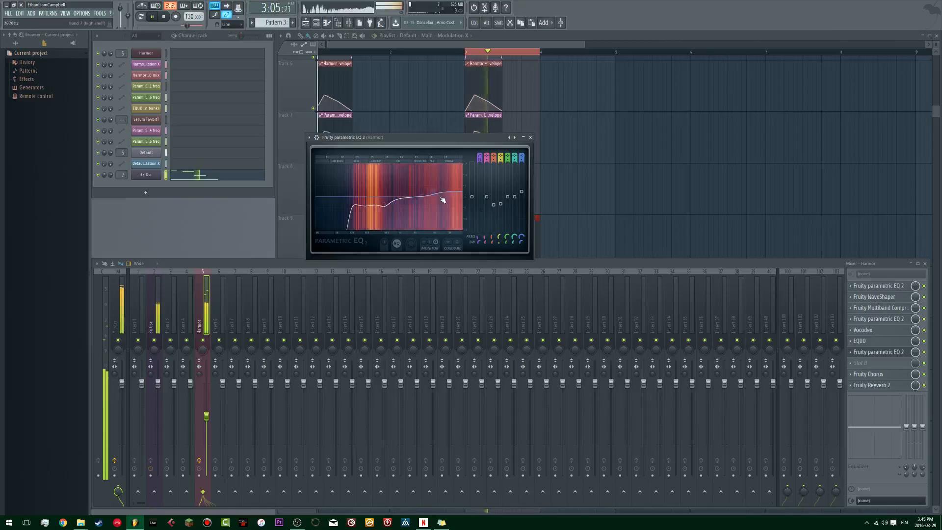
{"action": "mouse_move", "coordinate": [433, 184]}
{"action": "left_mouse_down"}
{"action": "mouse_move", "coordinate": [431, 202]}
{"action": "mouse_move", "coordinate": [440, 196]}
{"action": "left_mouse_up"}
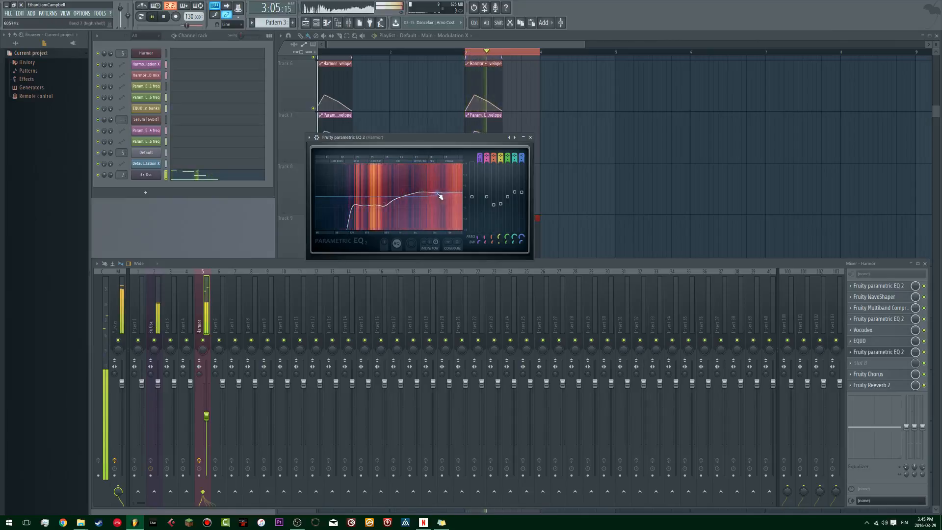
{"action": "left_click", "coordinate": [530, 138]}
Step: Open Pattern 2's Default notes in the piano roll and audition all of them one and two octaves higher
{"action": "scroll", "coordinate": [529, 177], "scroll_direction": "up", "scroll_amount": 5}
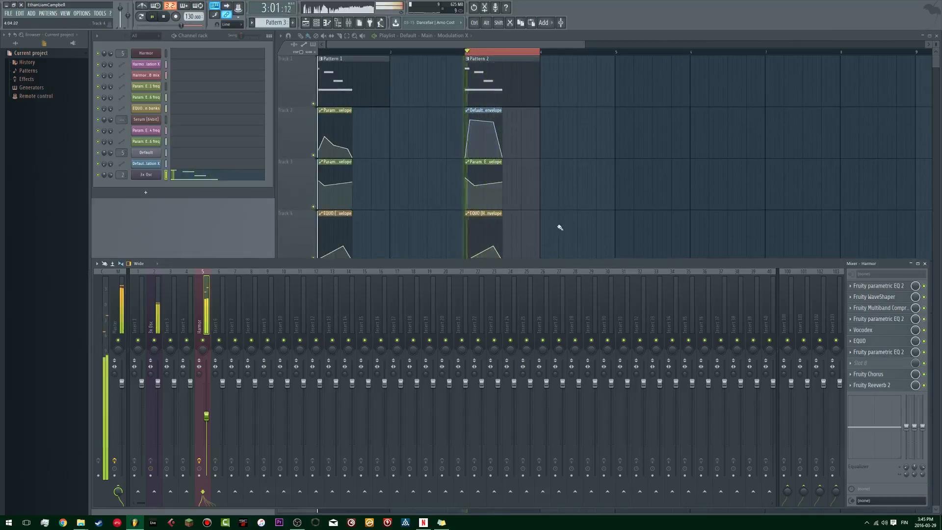
{"action": "key", "text": "space"}
{"action": "left_click", "coordinate": [487, 61]}
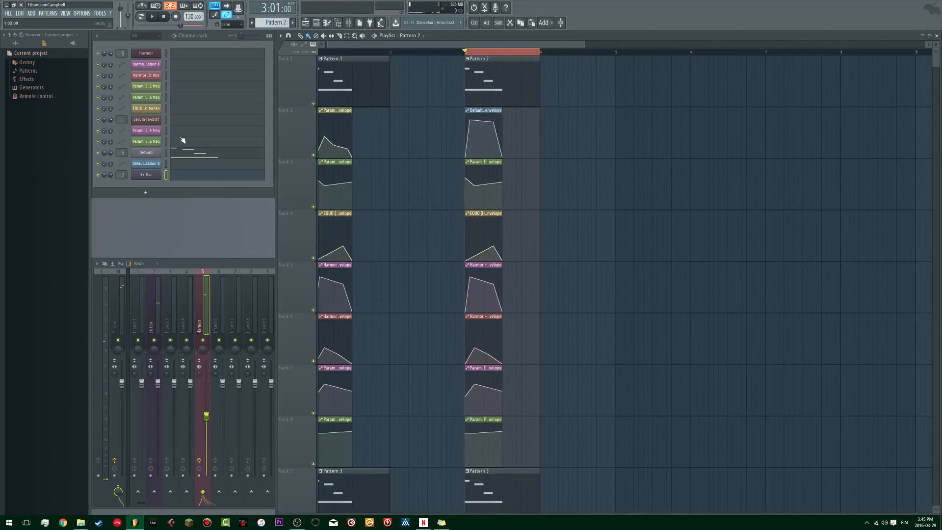
{"action": "left_click", "coordinate": [194, 151]}
{"action": "key", "text": "ctrl+a"}
{"action": "key", "text": "ctrl+Up"}
{"action": "key", "text": "space"}
{"action": "scroll", "coordinate": [473, 223], "scroll_direction": "up", "scroll_amount": 3}
{"action": "key", "text": "space"}
{"action": "key", "text": "ctrl+Up"}
{"action": "key", "text": "space"}
Step: Transpose the selected notes down three octaves and back up one, audition the pitch, and close the piano roll
{"action": "key", "text": "ctrl+Down"}
{"action": "key", "text": "ctrl+Down"}
{"action": "key", "text": "ctrl+Down"}
{"action": "key", "text": "ctrl+Up"}
{"action": "key", "text": "space"}
{"action": "key", "text": "space"}
{"action": "key", "text": "space"}
{"action": "key", "text": "space"}
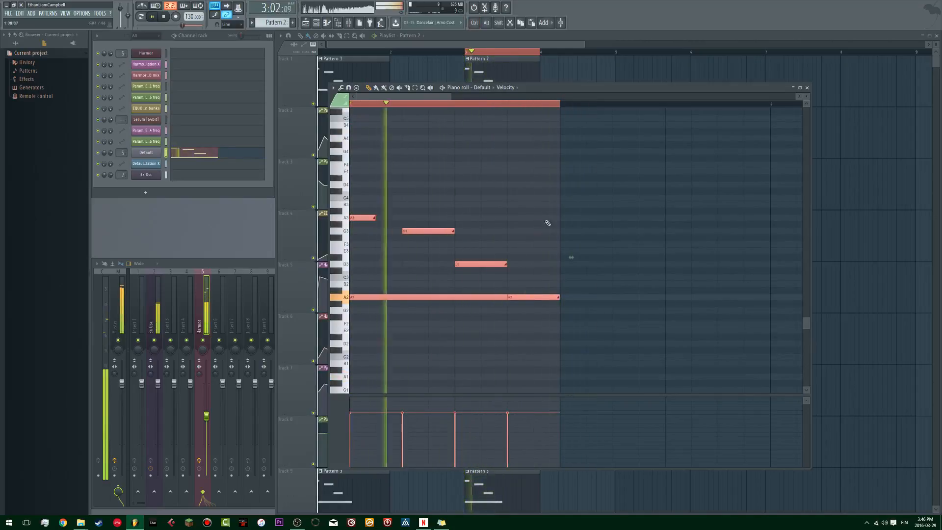
{"action": "key", "text": "space"}
{"action": "left_click", "coordinate": [806, 87]}
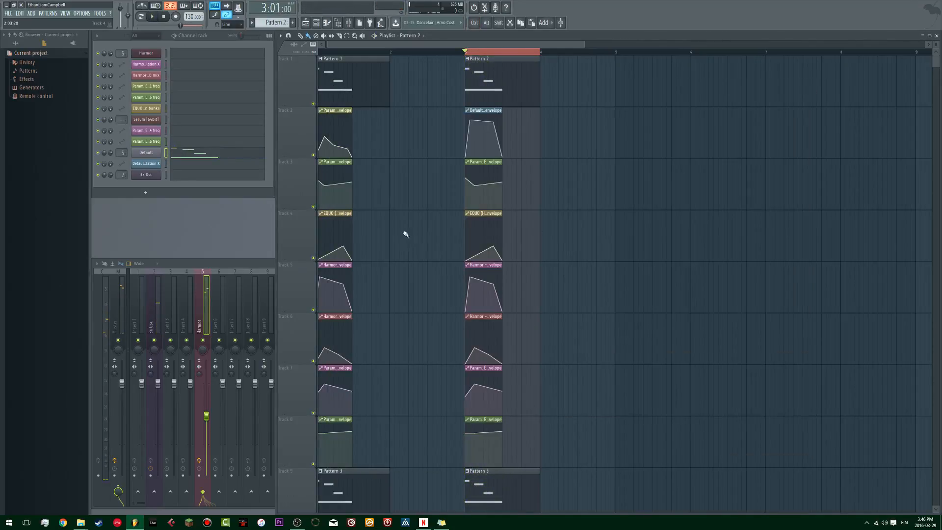
Step: Show all playlist tracks at once and play from bar 1 and bar 3 to compare the two bass sections
{"action": "scroll", "coordinate": [386, 59], "scroll_direction": "down", "scroll_amount": 5}
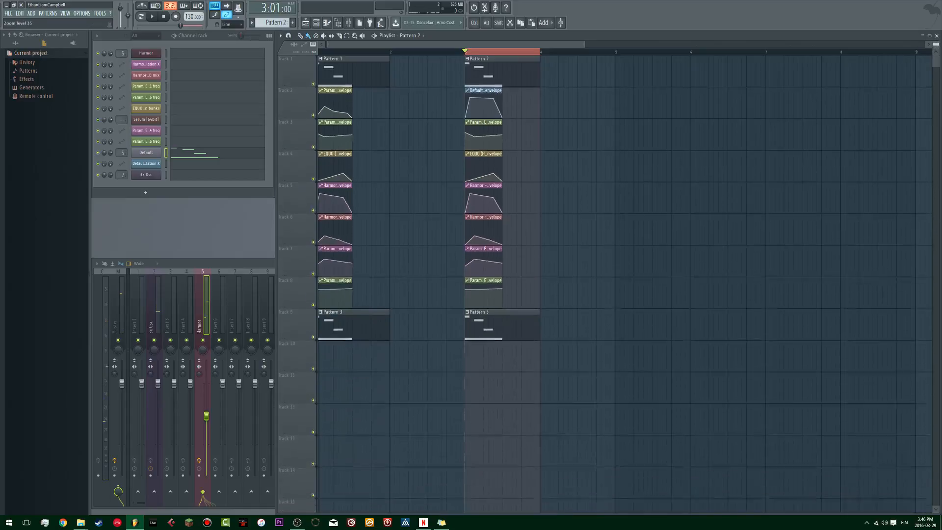
{"action": "key", "text": "space"}
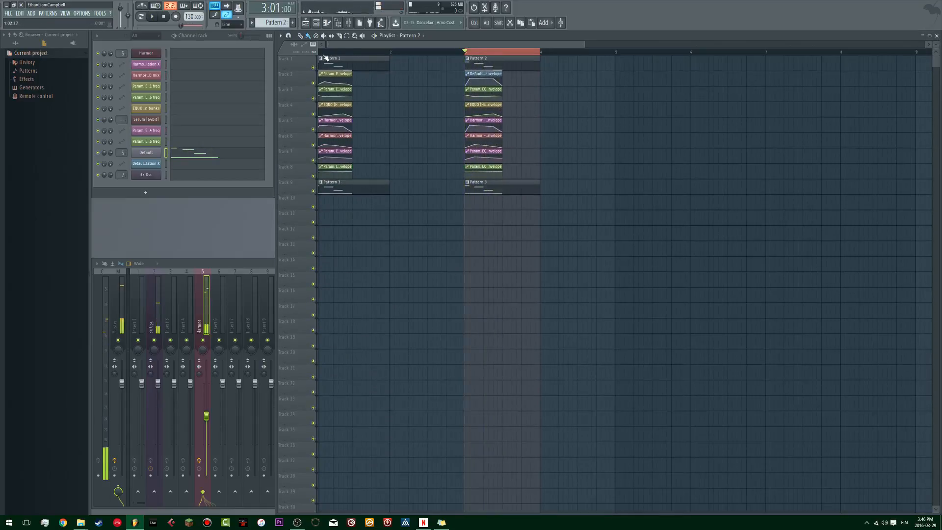
{"action": "key", "text": "space"}
{"action": "key", "text": "space"}
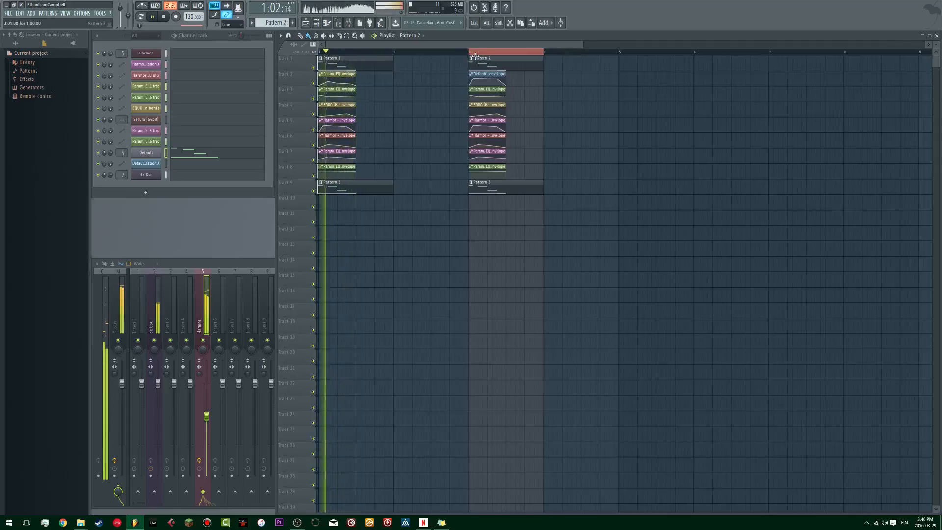
{"action": "left_click", "coordinate": [471, 52], "text": "ctrl"}
{"action": "key", "text": "space"}
{"action": "key", "text": "space"}
{"action": "left_click", "coordinate": [470, 53]}
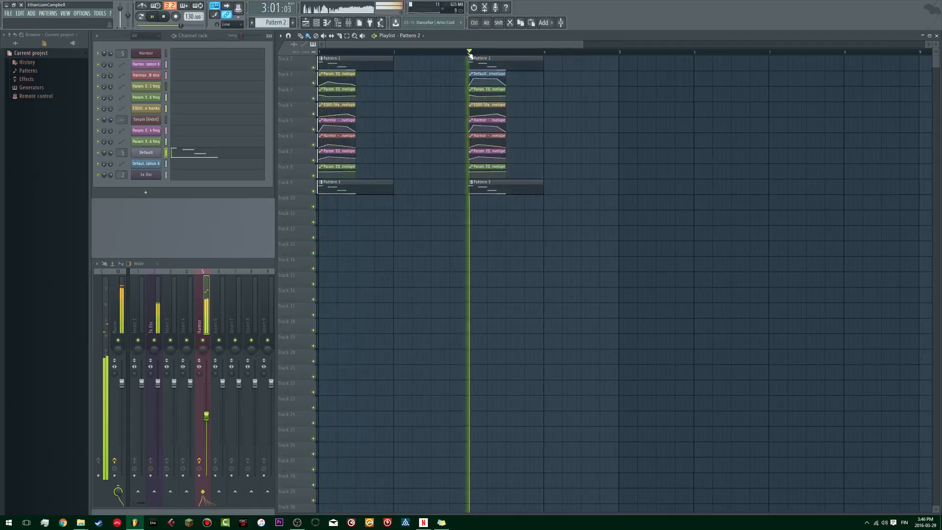
{"action": "key", "text": "space"}
{"action": "key", "text": "space"}
{"action": "left_click", "coordinate": [321, 53]}
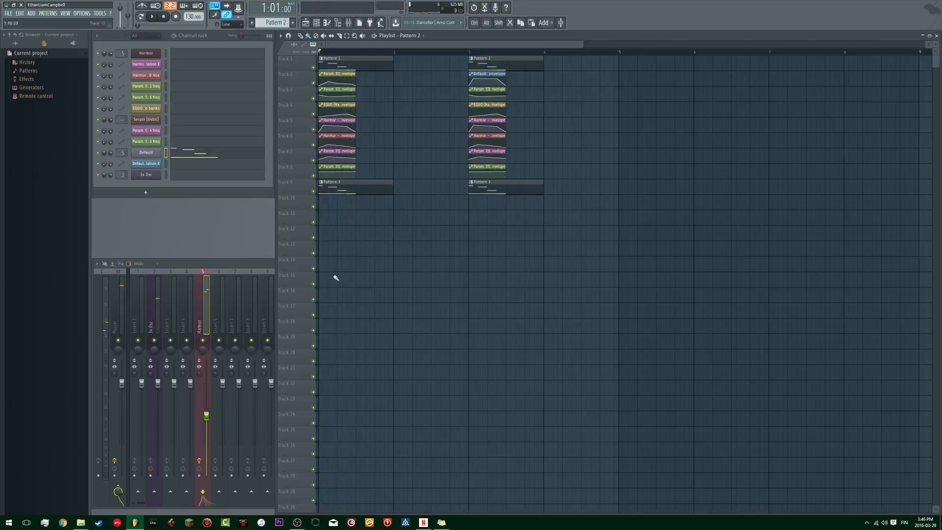
Step: Review the Harmor track's WaveShaper and first EQ slots, and open the slot 4 Fruity Parametric EQ 2 during playback
{"action": "left_click", "coordinate": [245, 259]}
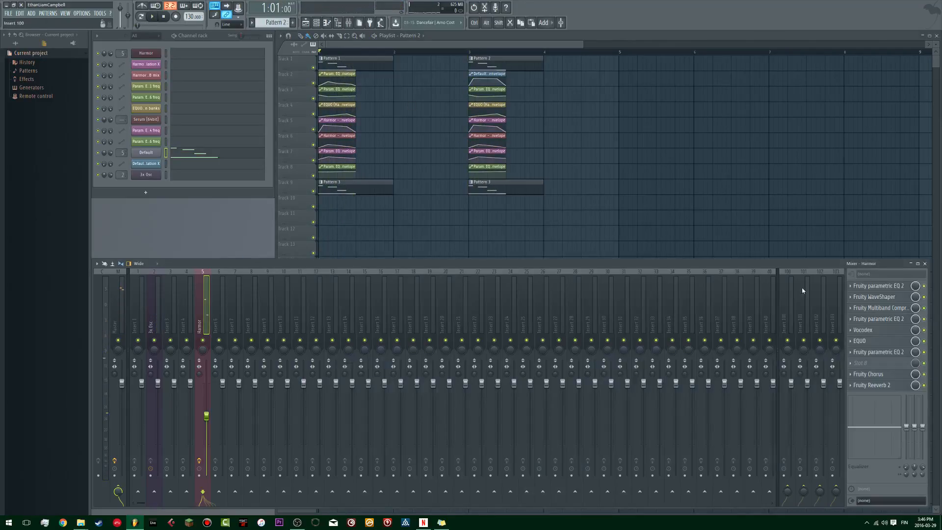
{"action": "key", "text": "space"}
{"action": "left_click", "coordinate": [898, 296]}
{"action": "left_click", "coordinate": [888, 298]}
{"action": "left_click", "coordinate": [891, 289]}
{"action": "left_click", "coordinate": [891, 288]}
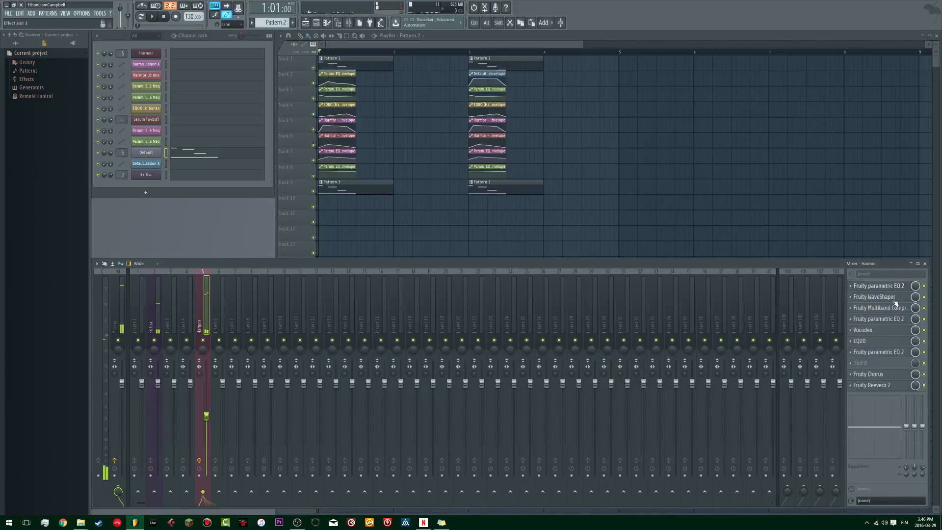
{"action": "left_click", "coordinate": [891, 318]}
{"action": "key", "text": "space"}
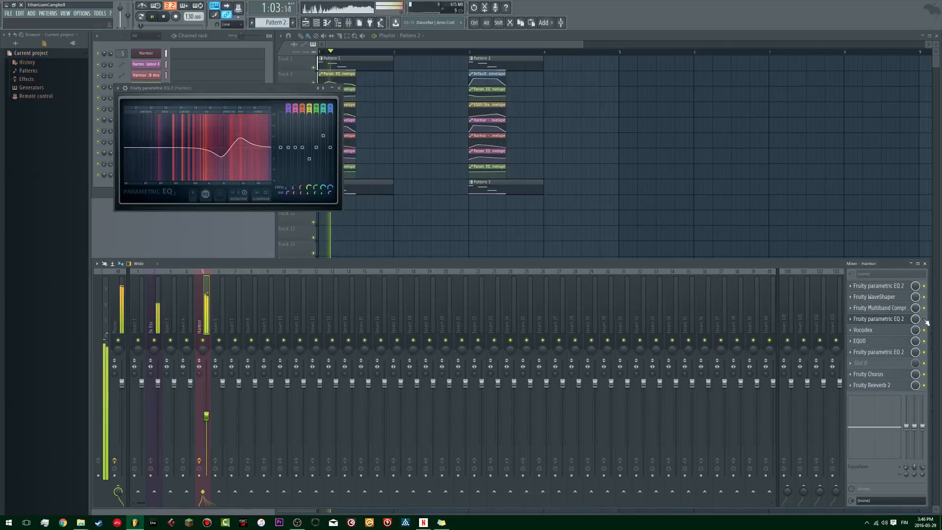
Step: Examine the Harmor track's Vocodex settings and play the Pattern 2 section from bar 3
{"action": "left_click", "coordinate": [884, 330]}
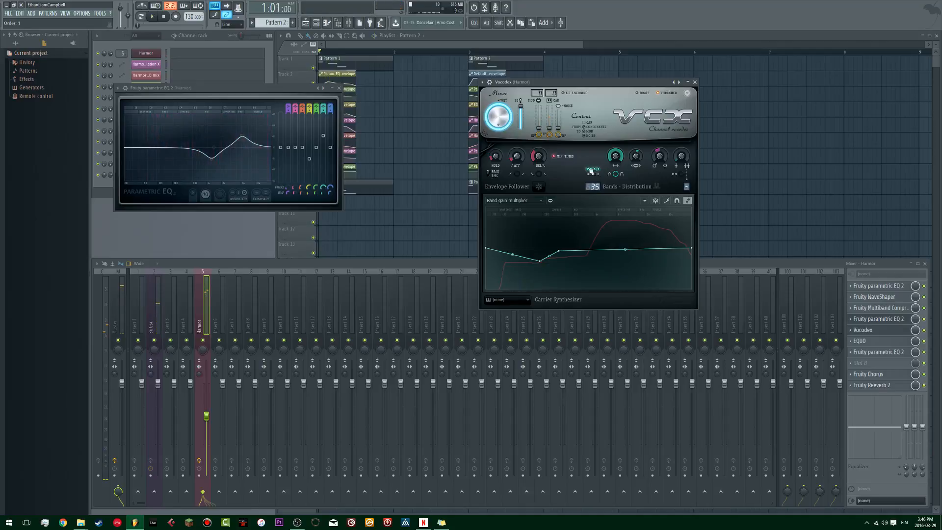
{"action": "key", "text": "space"}
{"action": "left_click", "coordinate": [469, 51]}
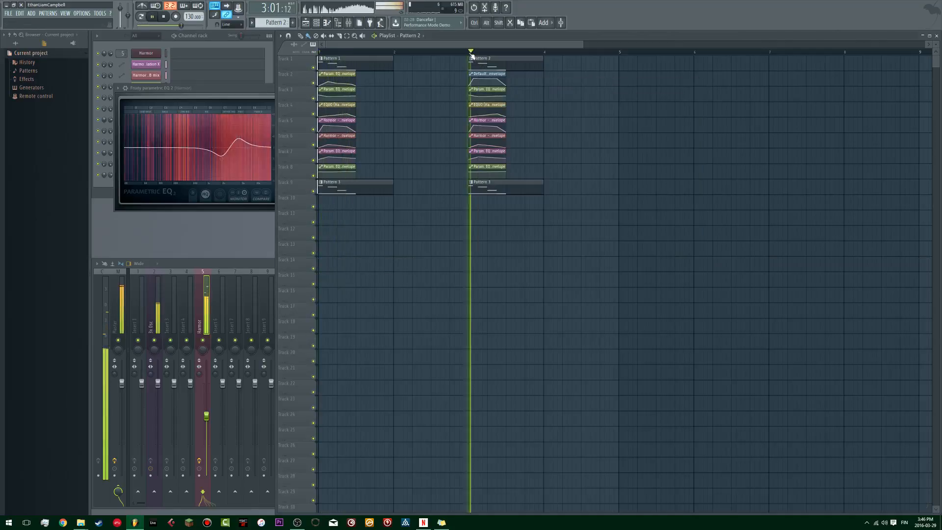
{"action": "double_click", "coordinate": [262, 266]}
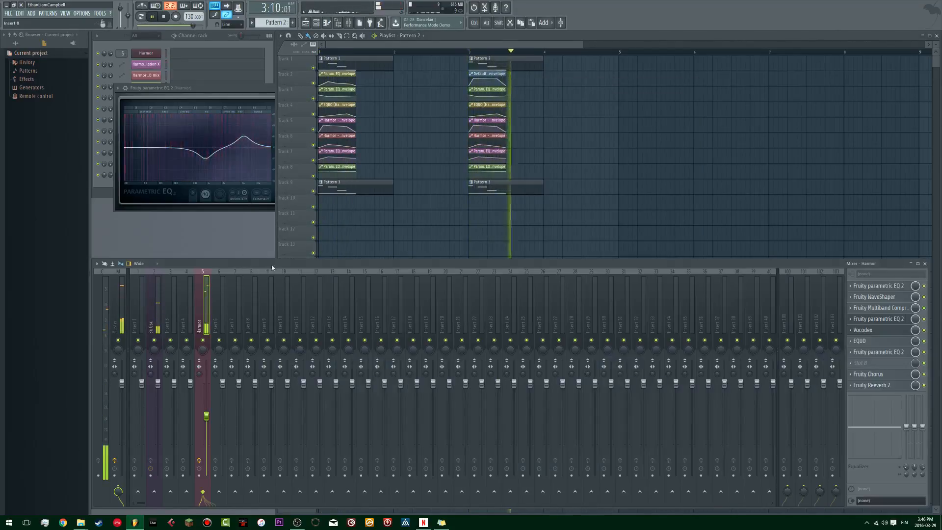
{"action": "left_click", "coordinate": [879, 330]}
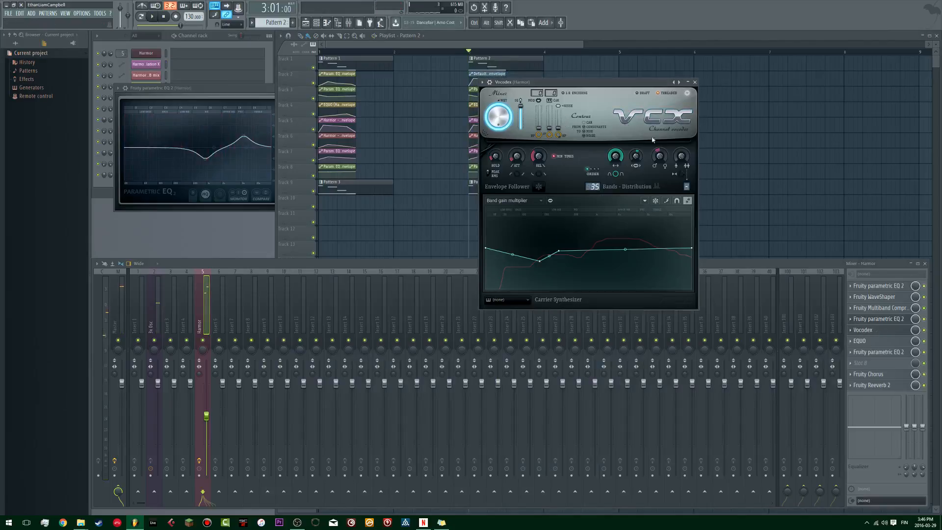